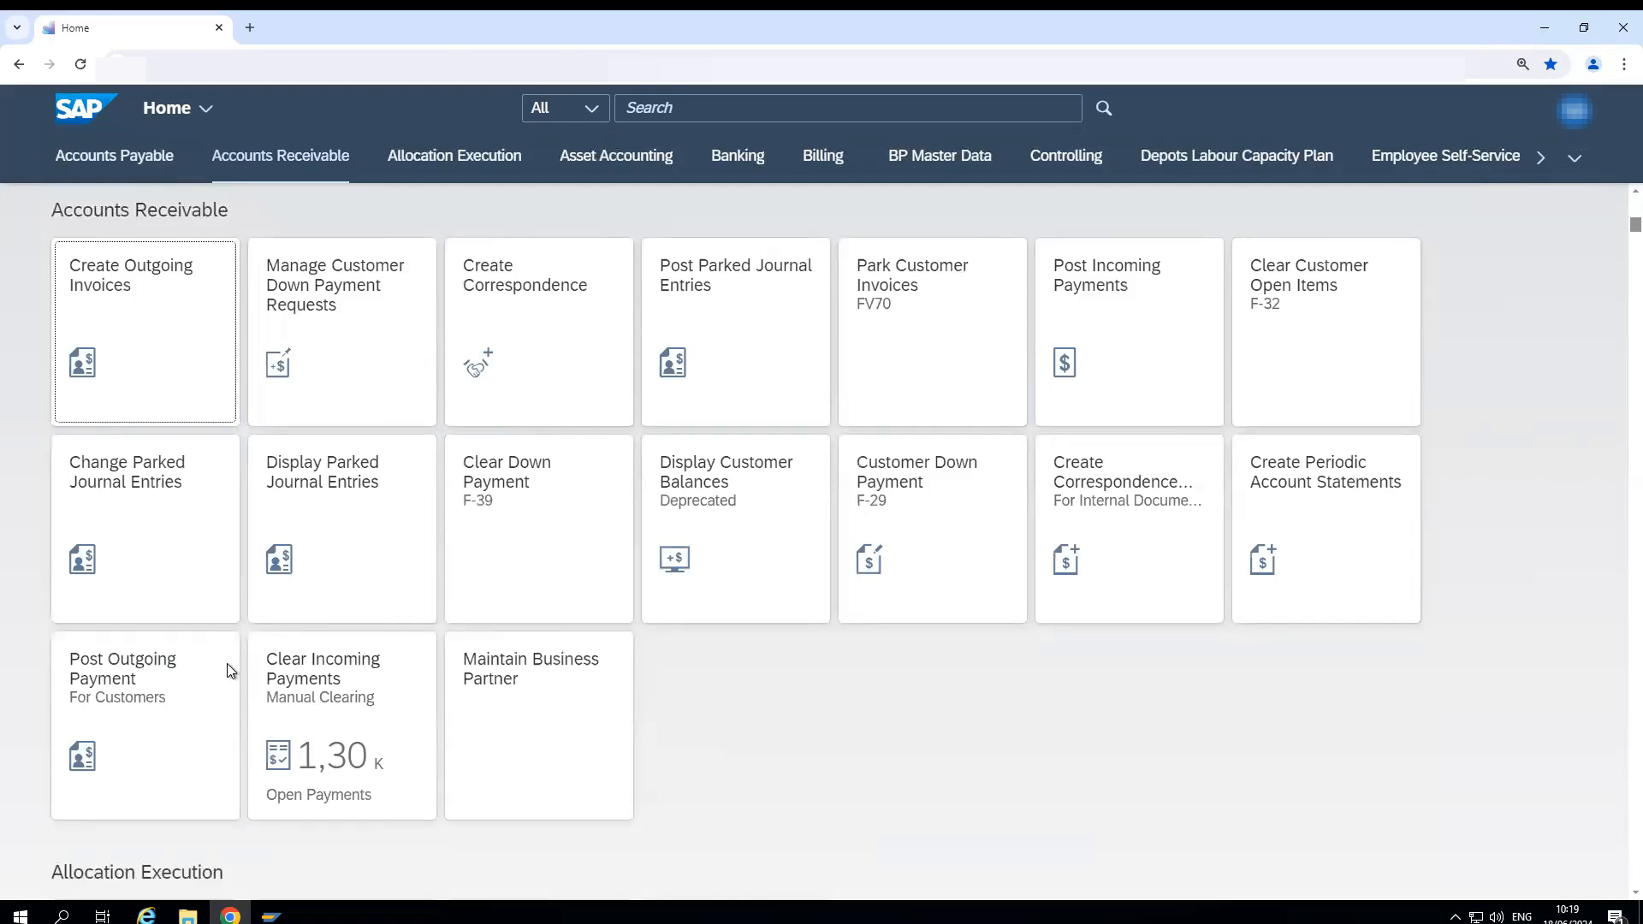
- Glance at the SAP Easy Access window, return to the Fiori launchpad and show the Accounts Payable apps
click(271, 915)
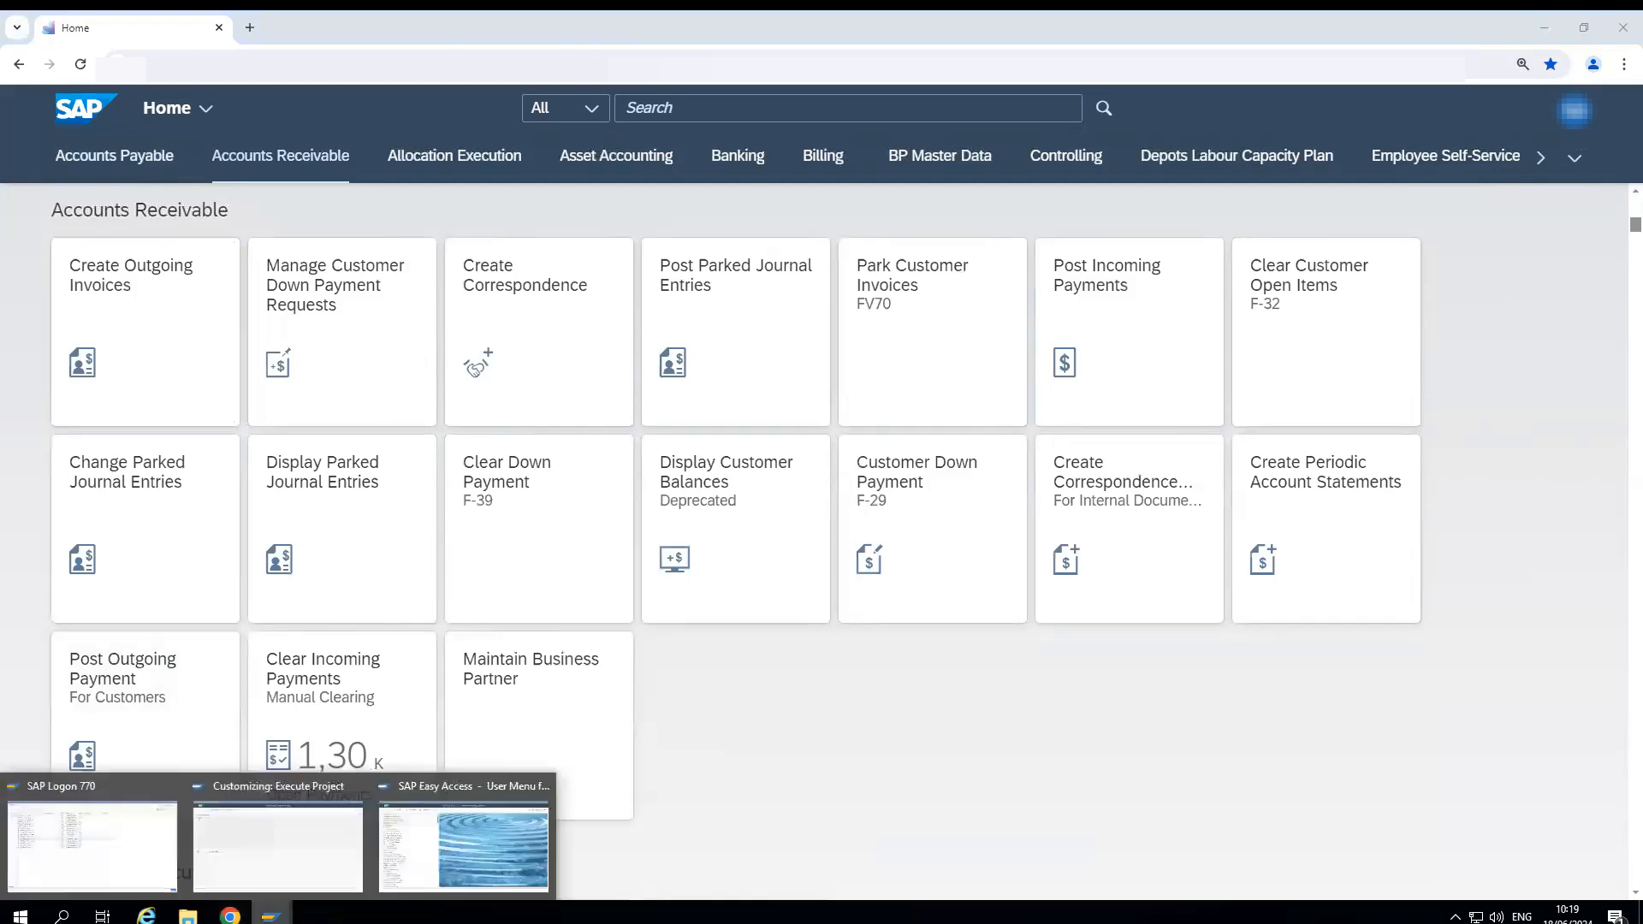
click(249, 849)
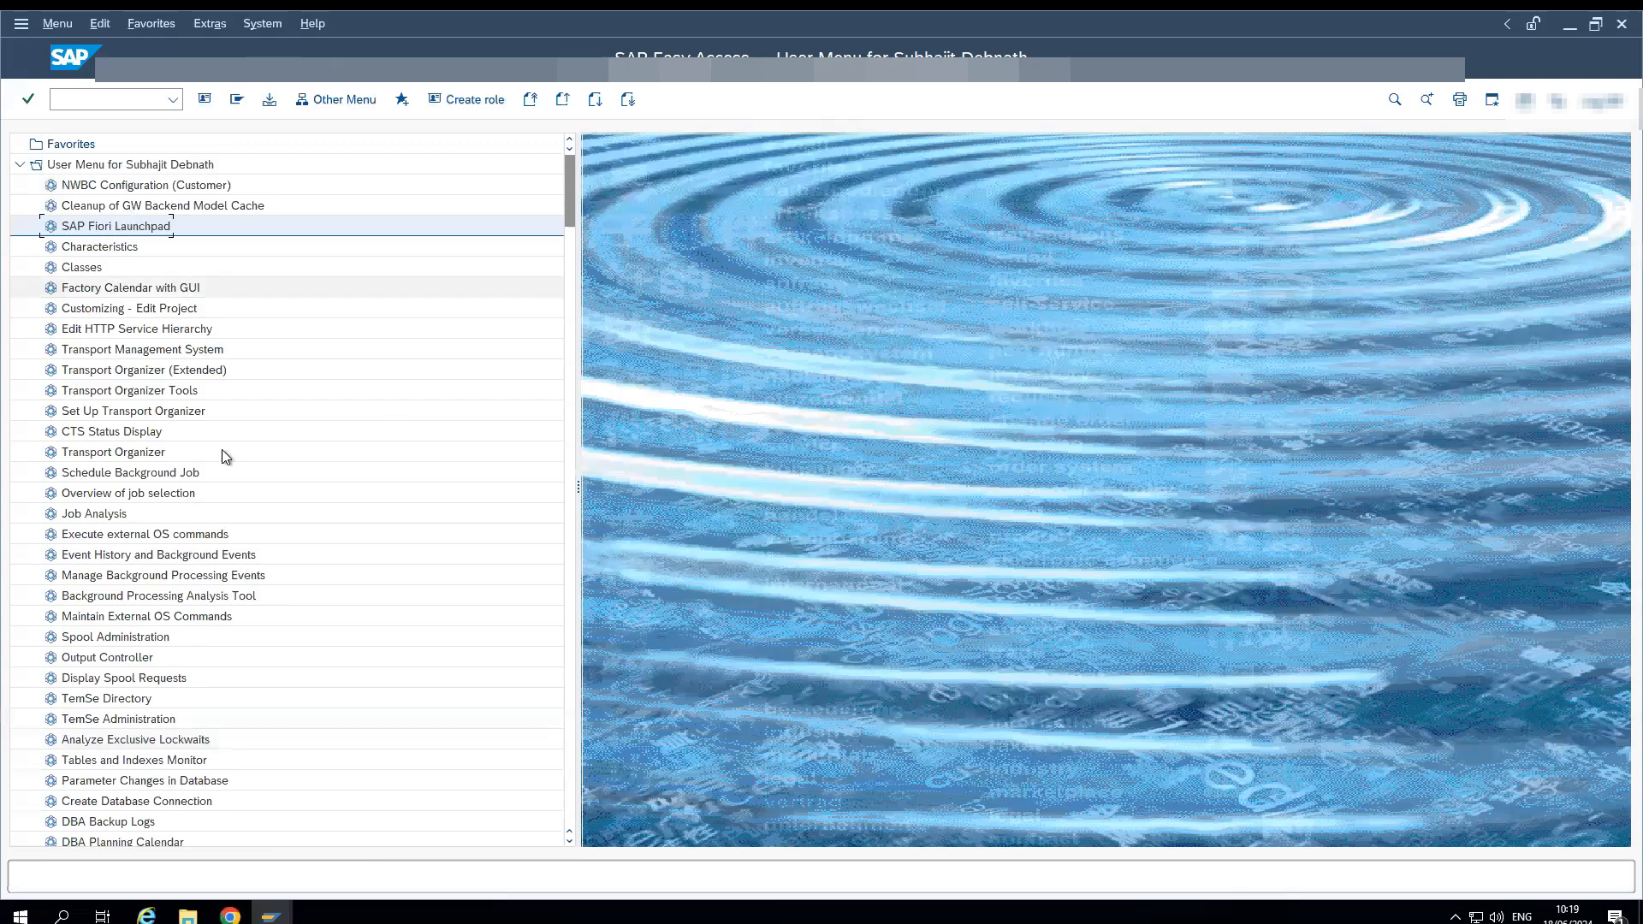
click(231, 916)
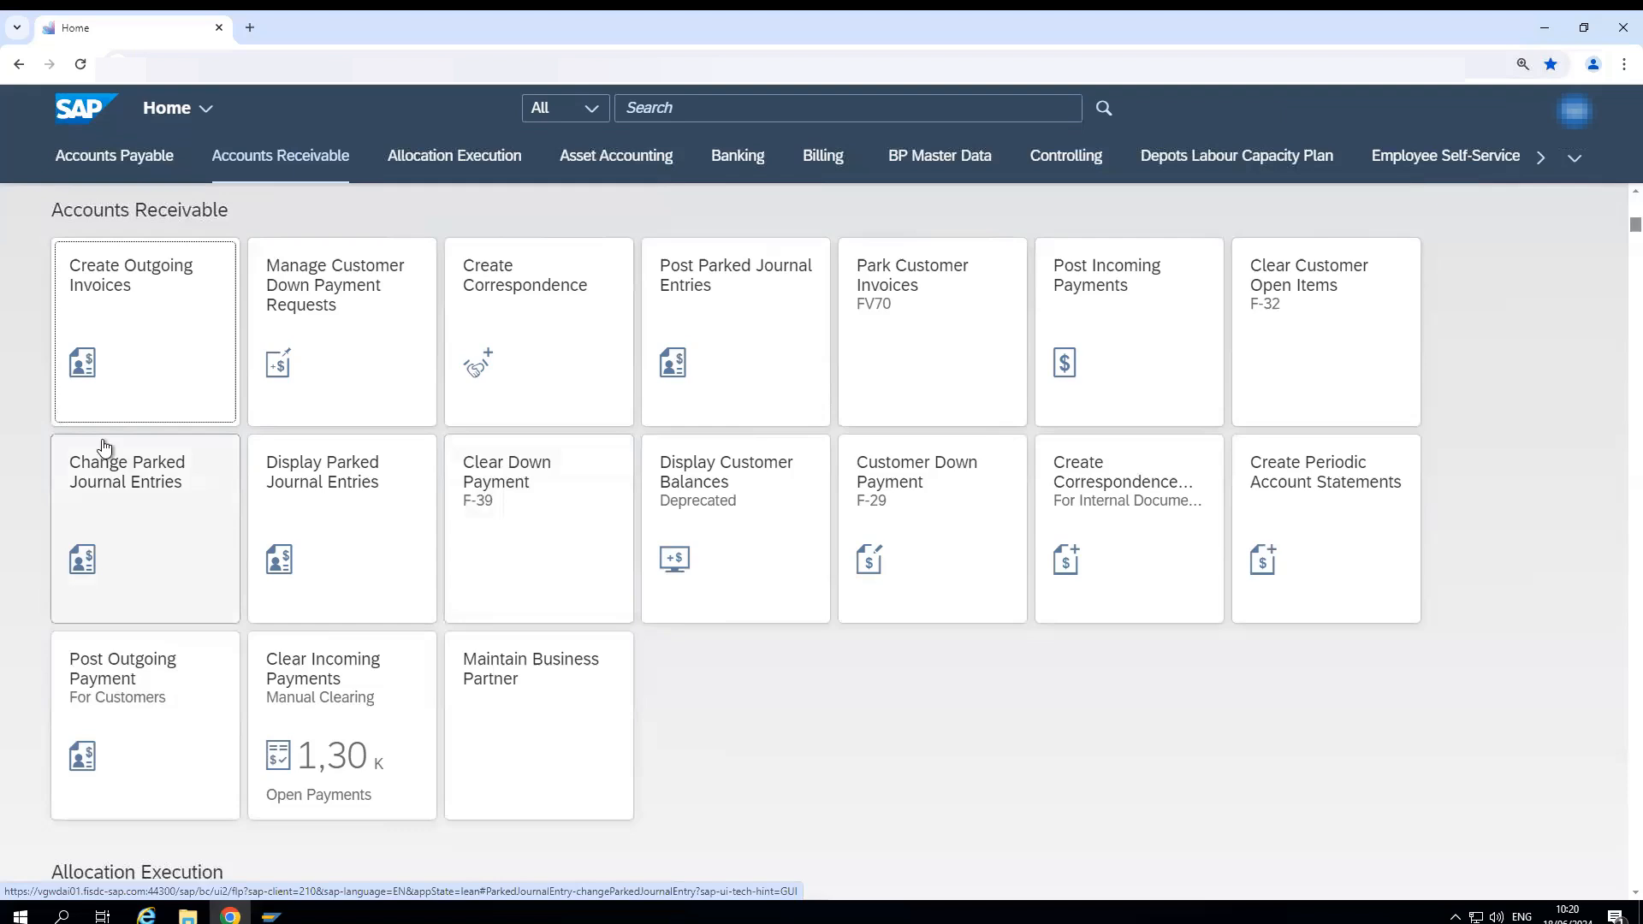
click(124, 160)
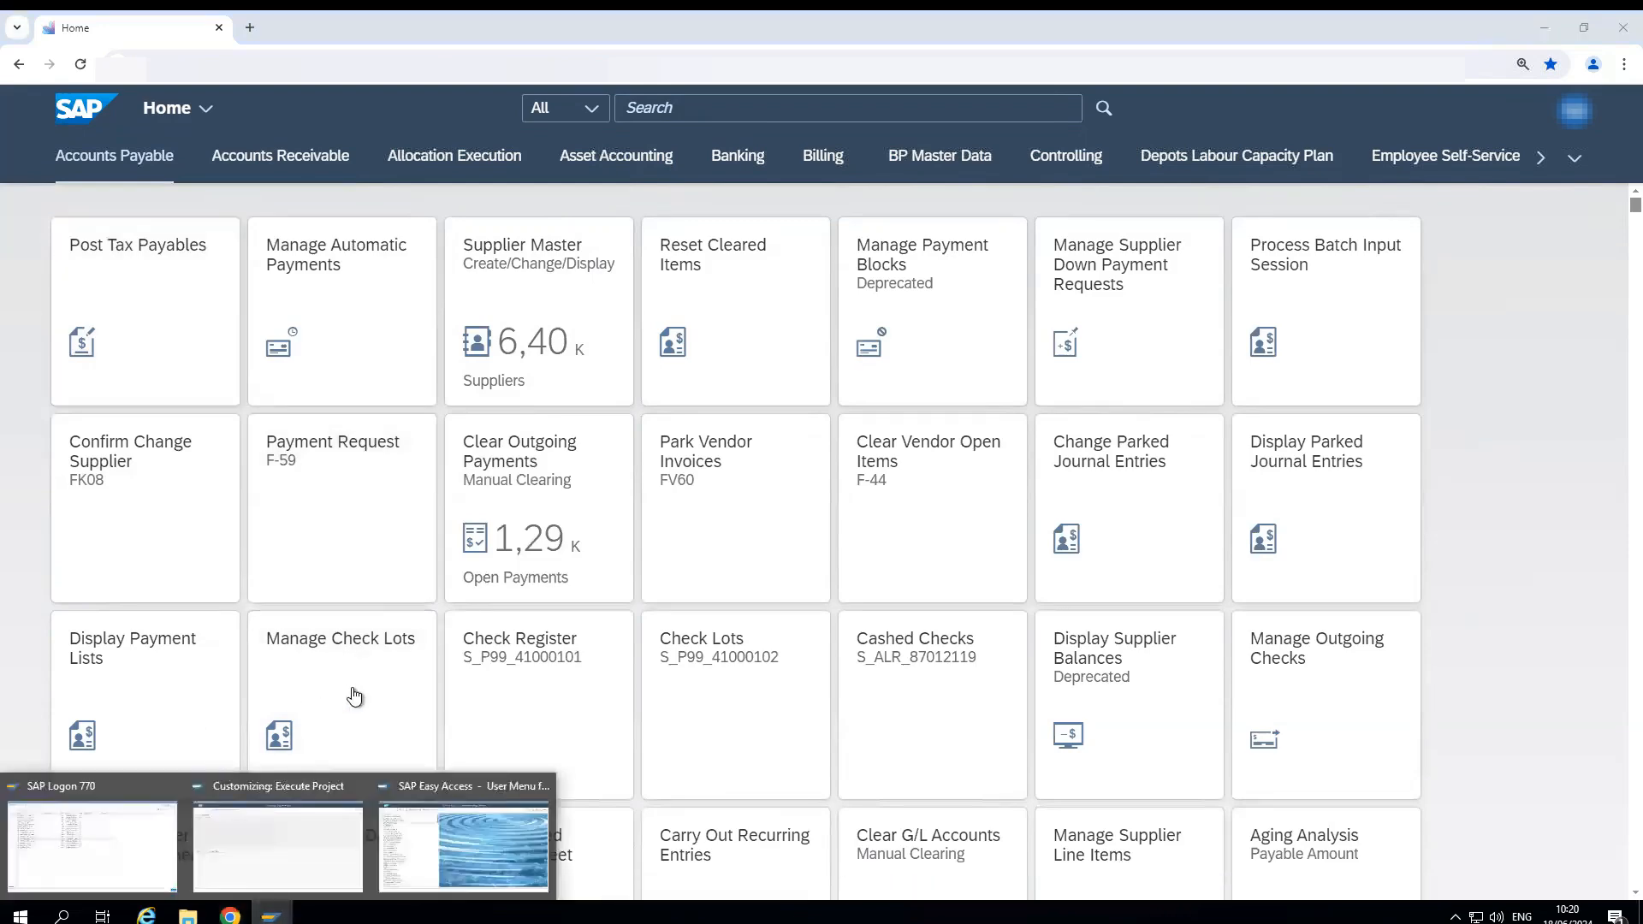
- Switch to the Customizing: Execute Project window in SAP GUI, run transaction spro and open the SAP Reference IMG
click(284, 854)
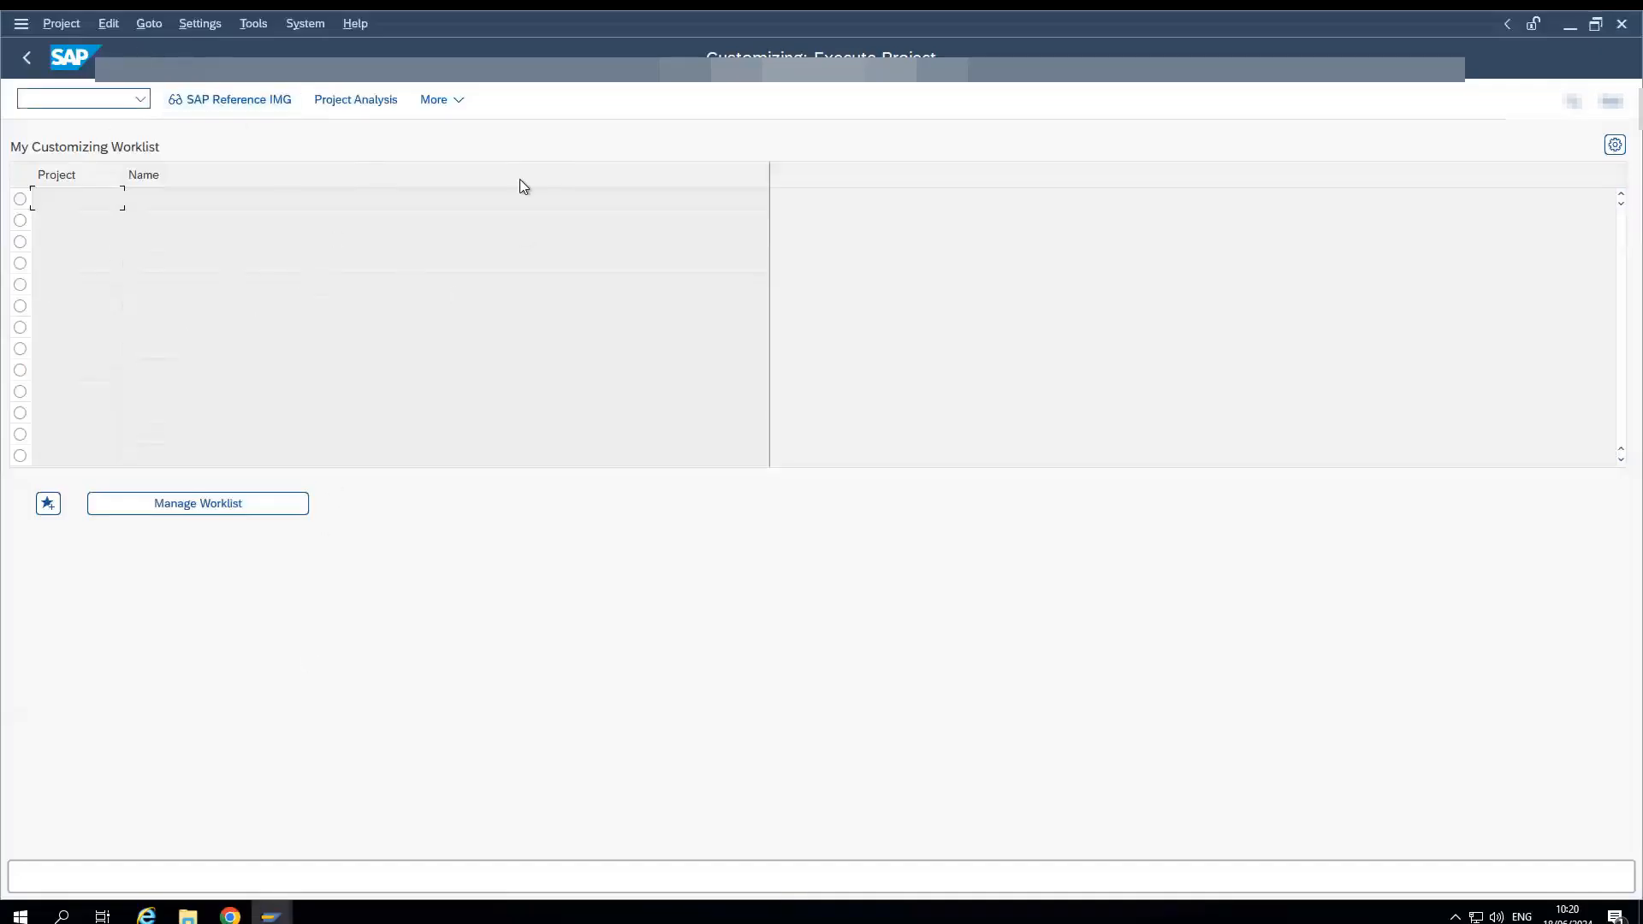
click(54, 100)
text(spro)
key(Return)
click(226, 101)
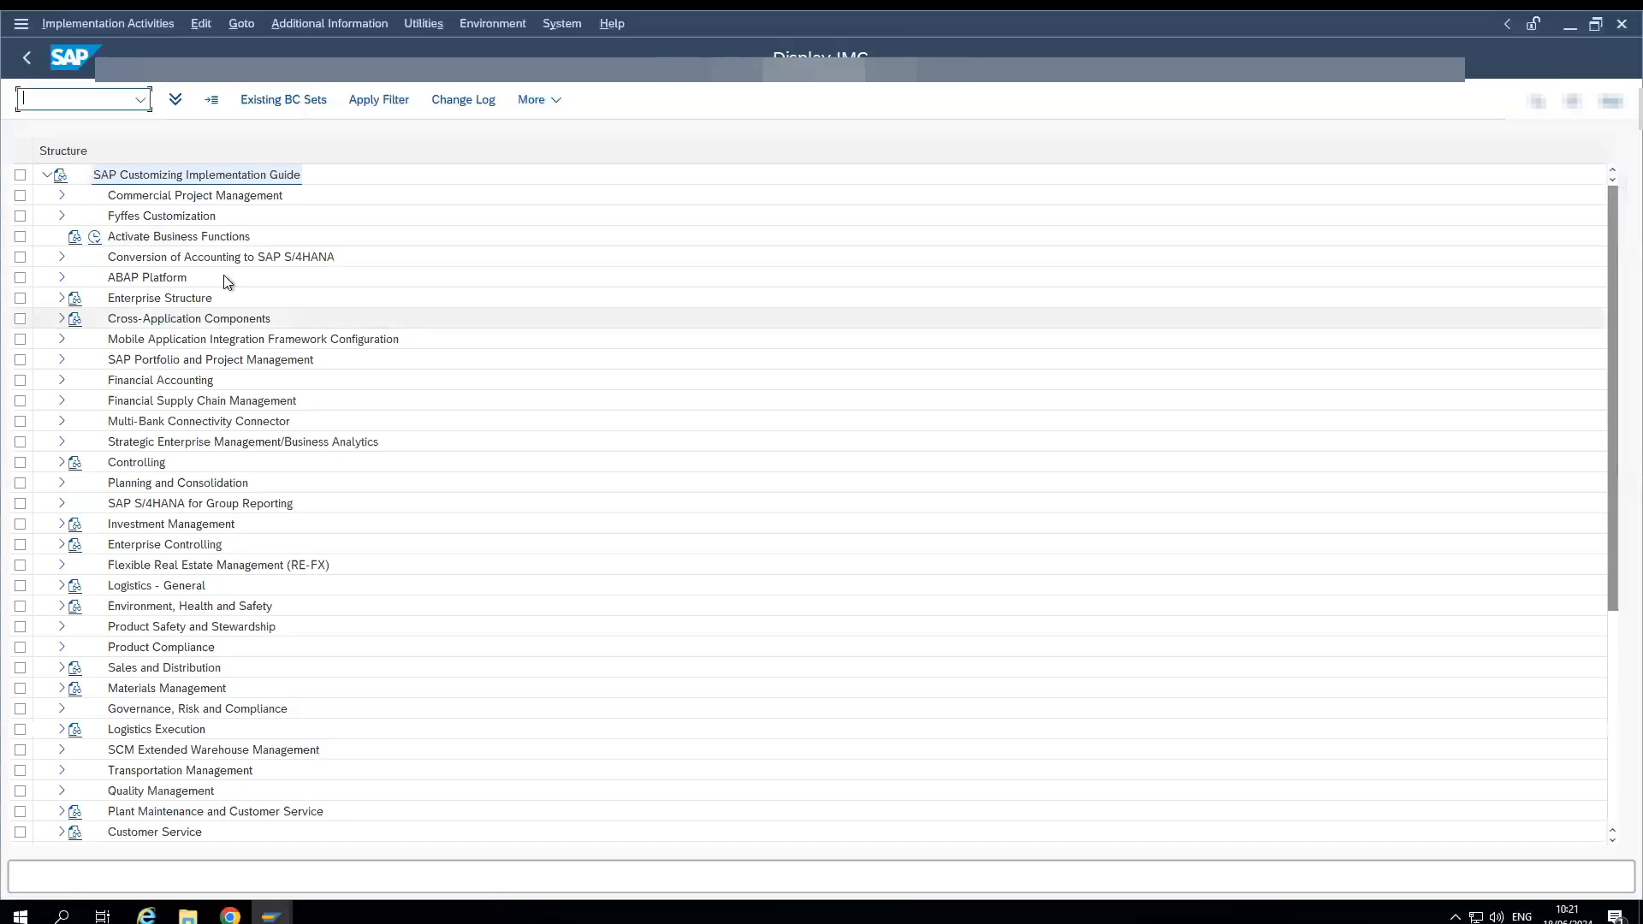
- Expand Materials Management and its Logistics Invoice Verification node in the implementation guide
scroll(128, 674, down, 2)
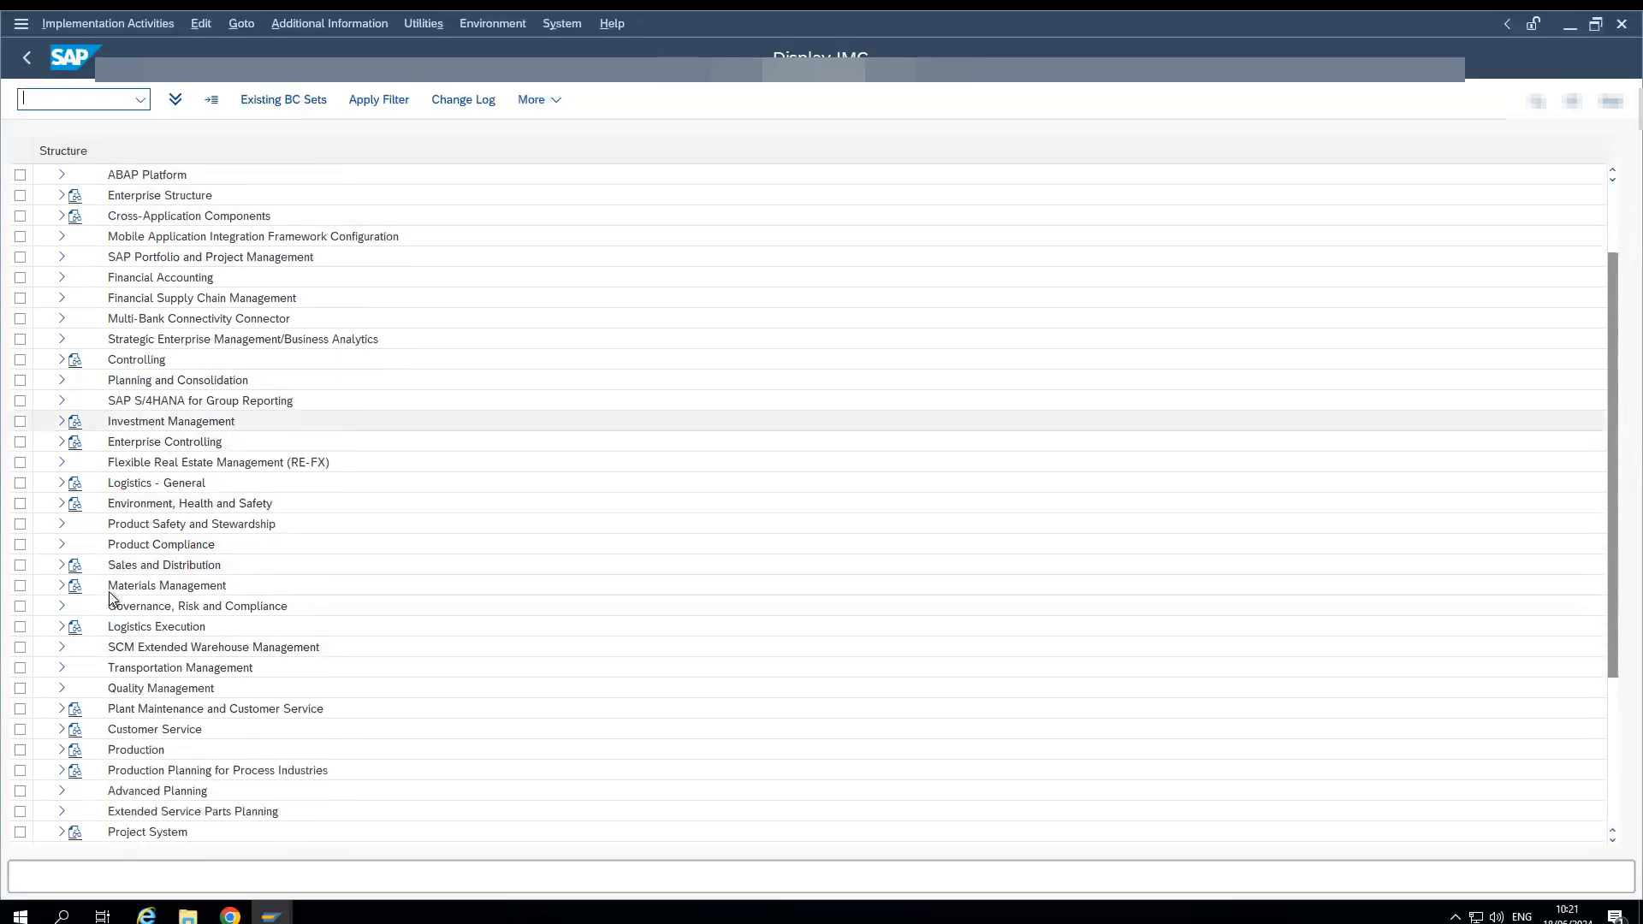
click(60, 588)
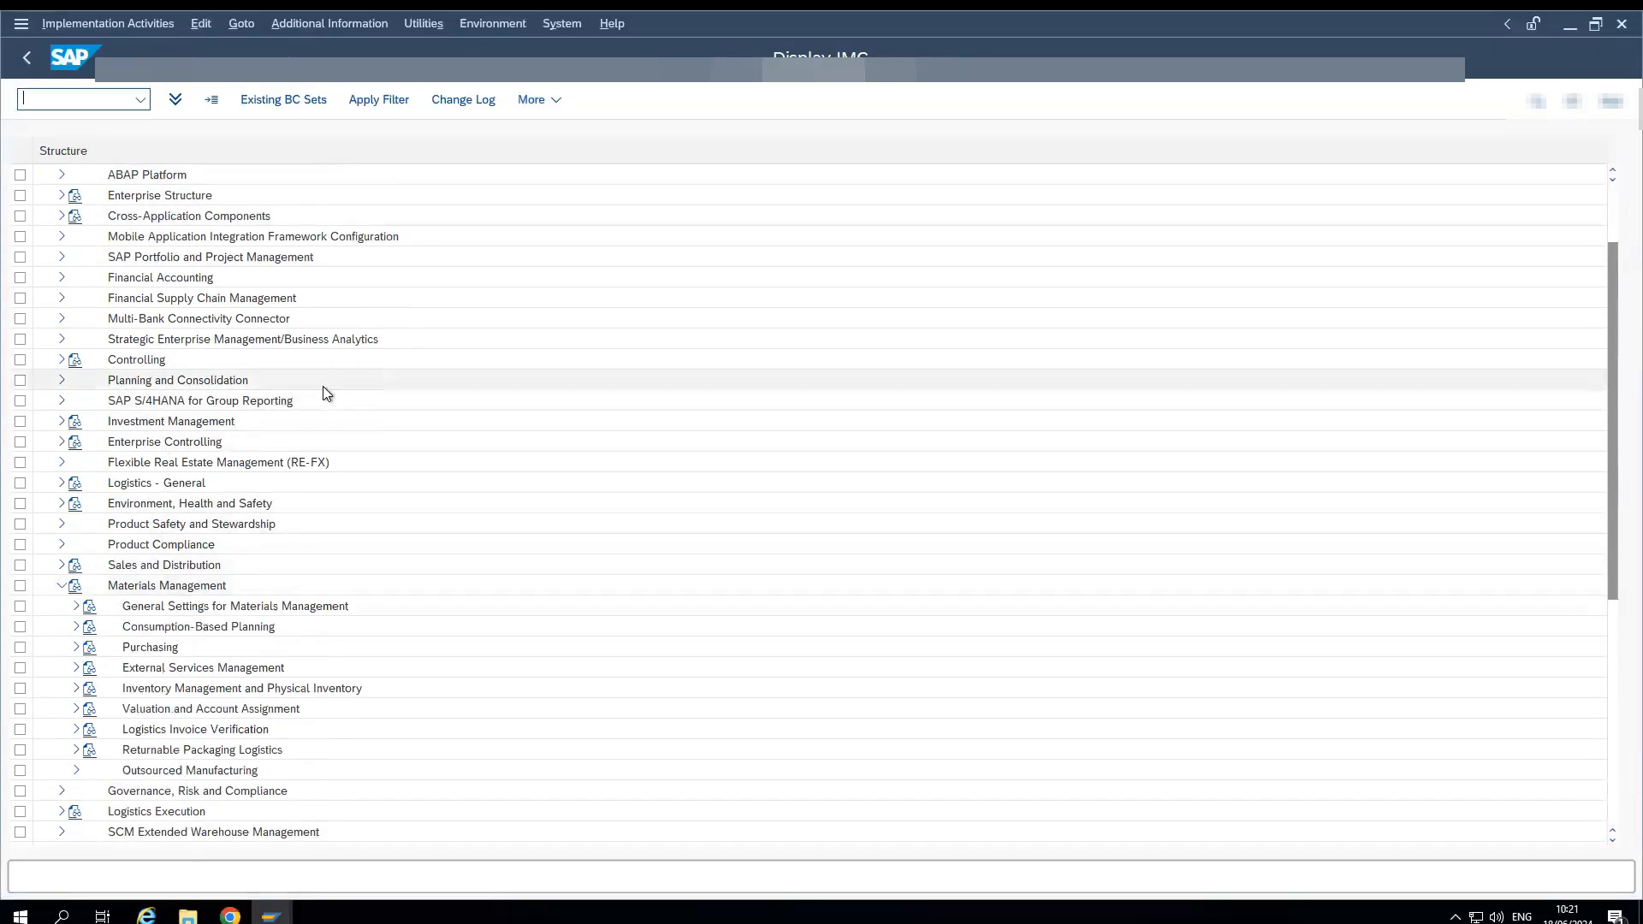
scroll(125, 537, down, 2)
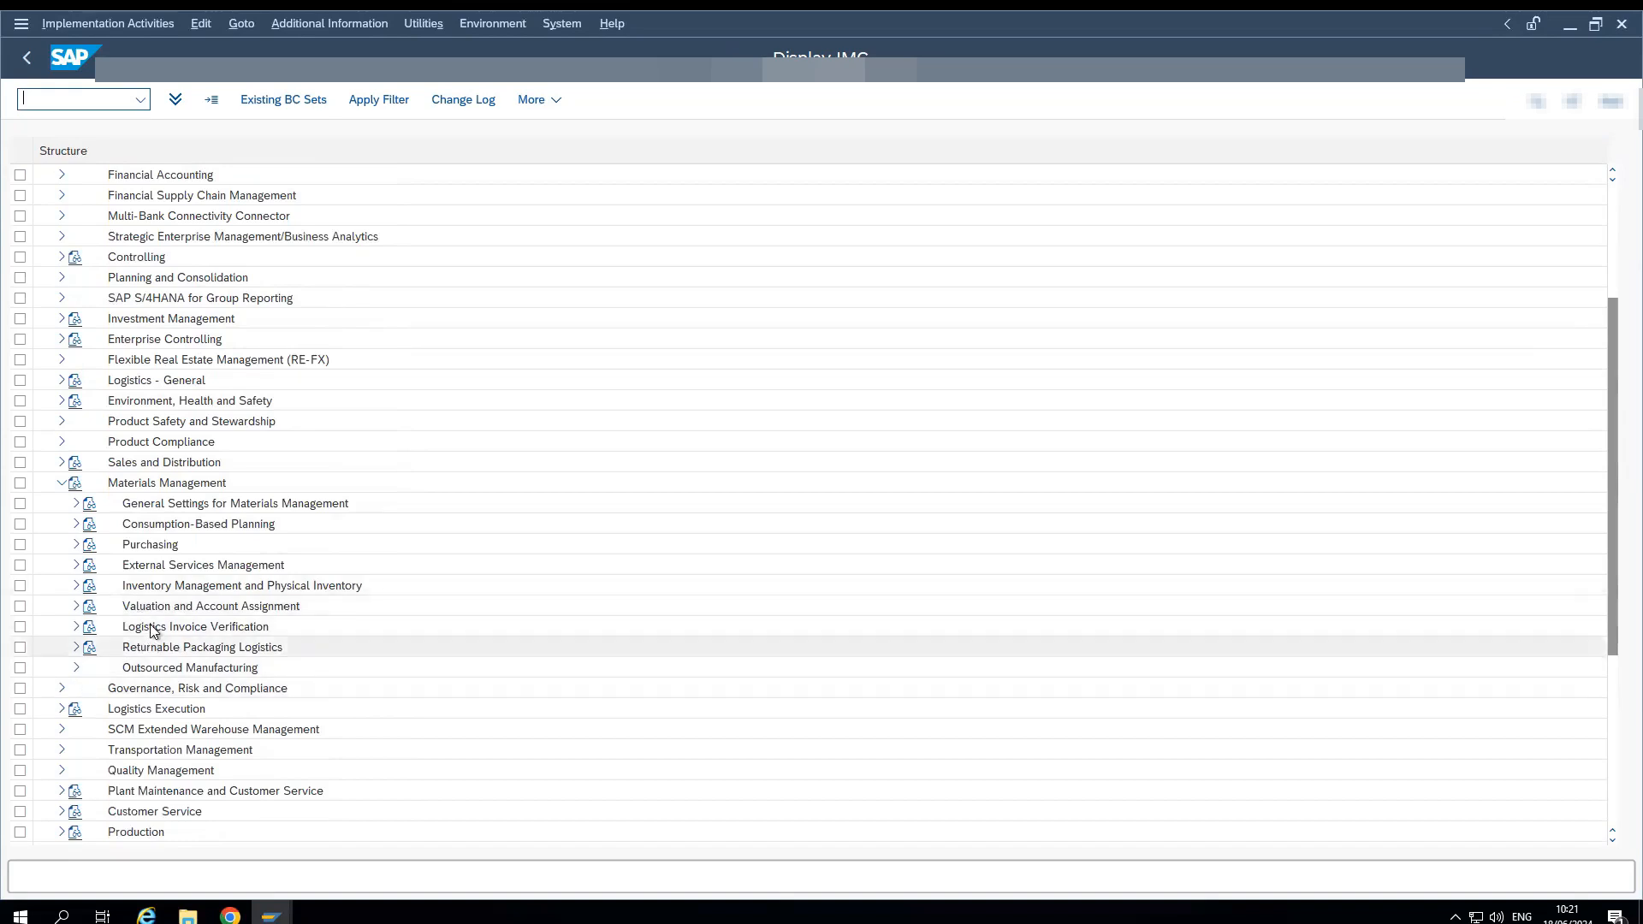
scroll(82, 616, down, 1)
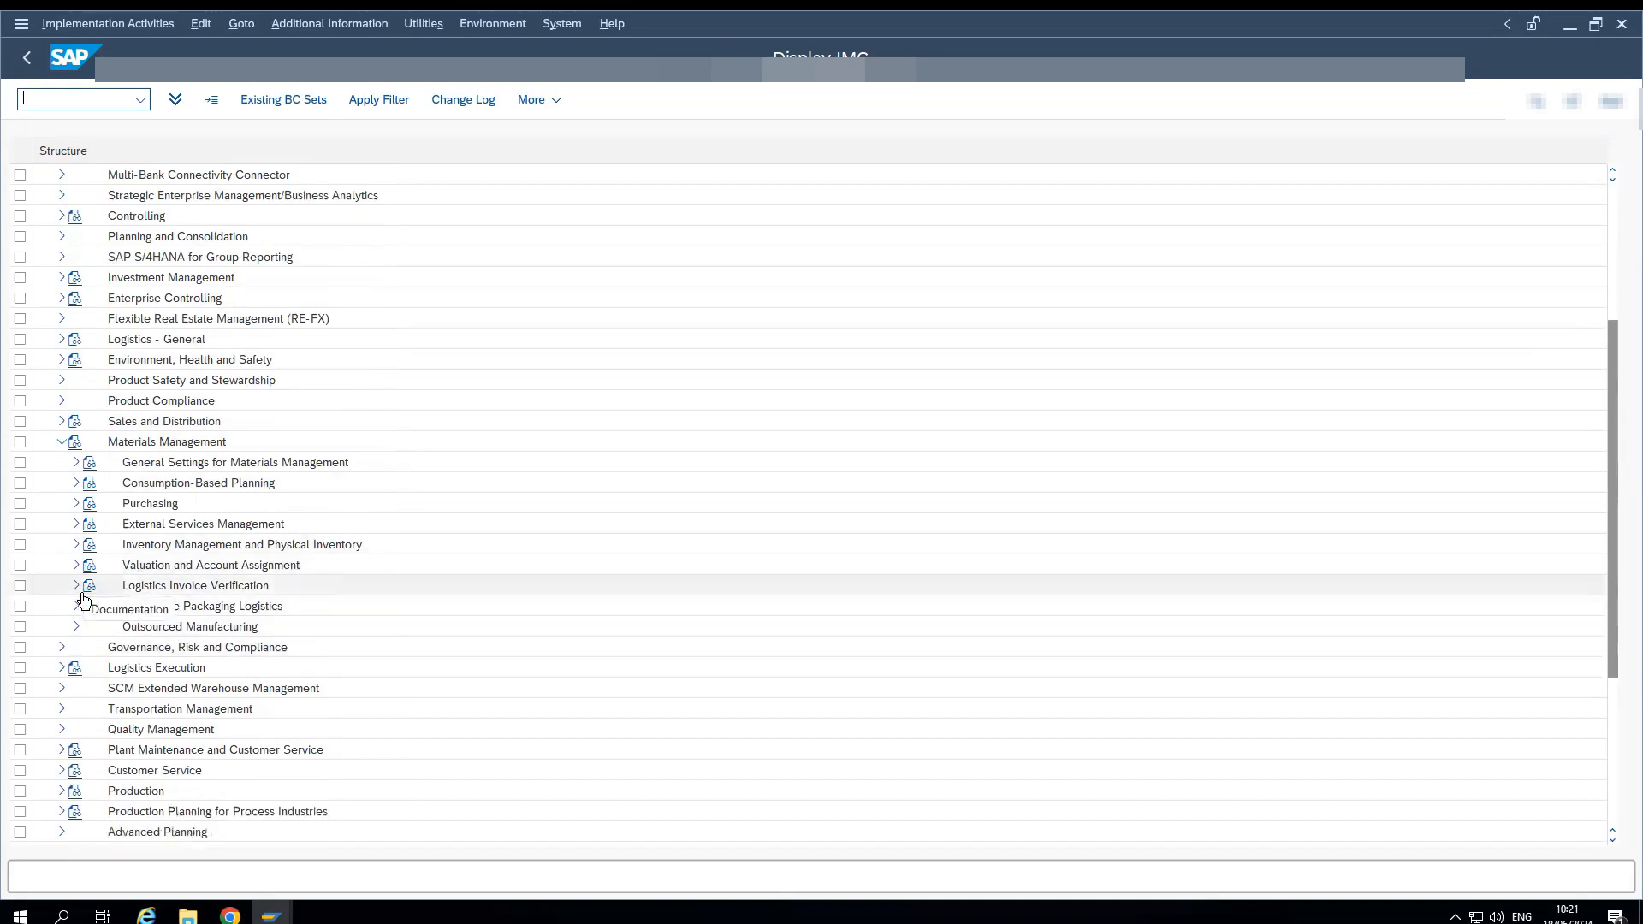
click(75, 585)
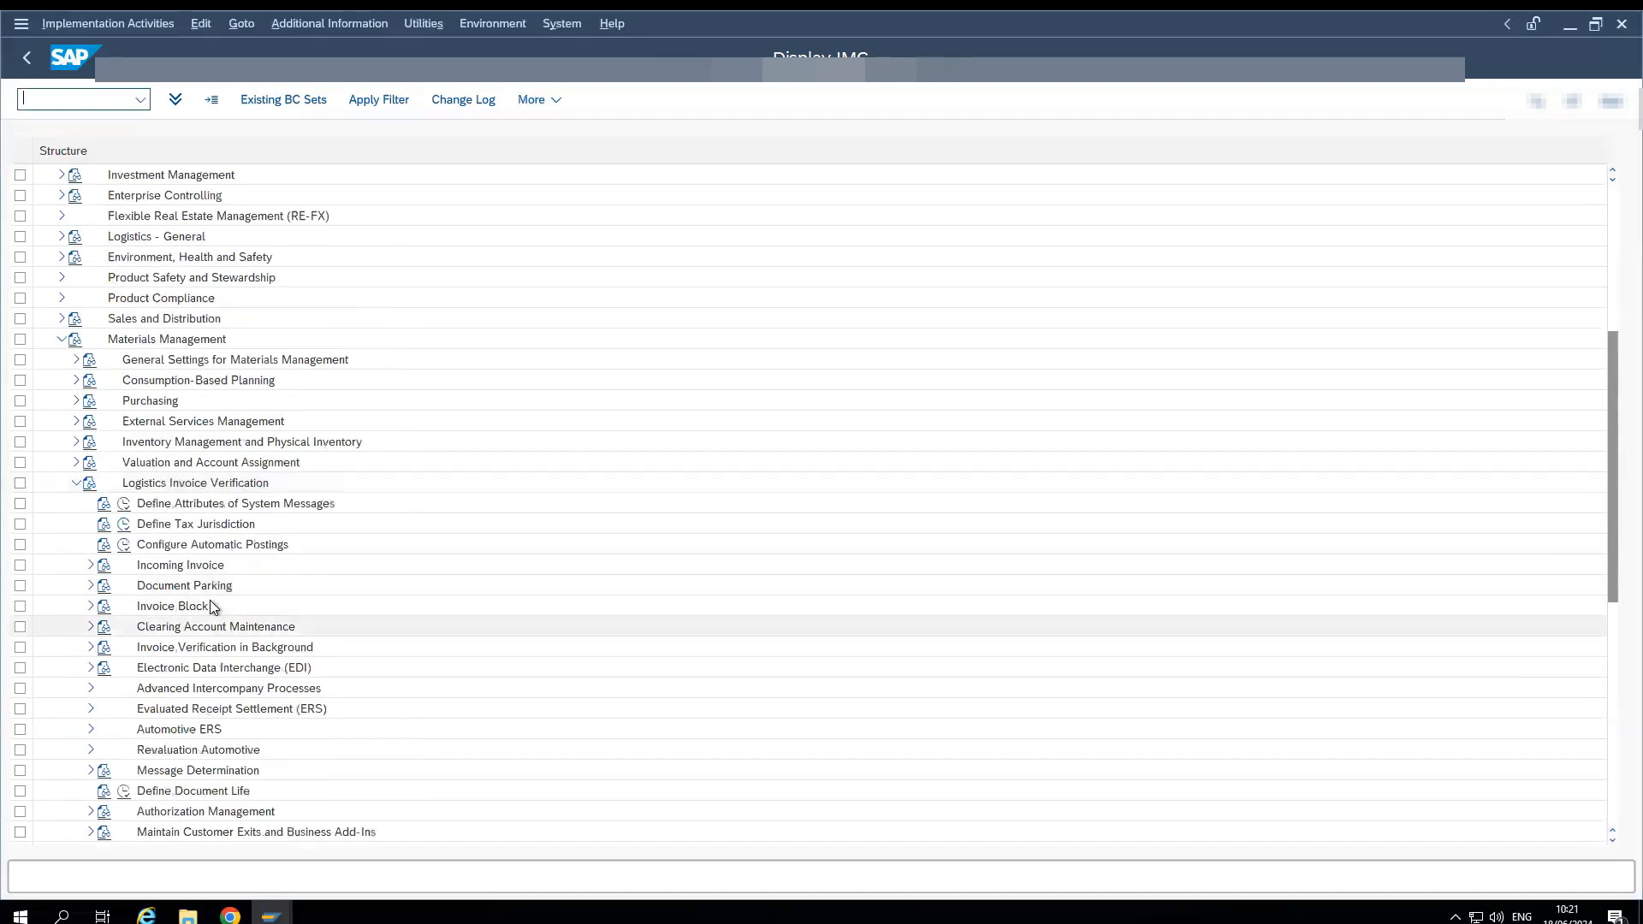
- Expand Incoming Invoice and its Flexible Workflow for Supplier Invoices node under Logistics Invoice Verification
scroll(209, 599, down, 3)
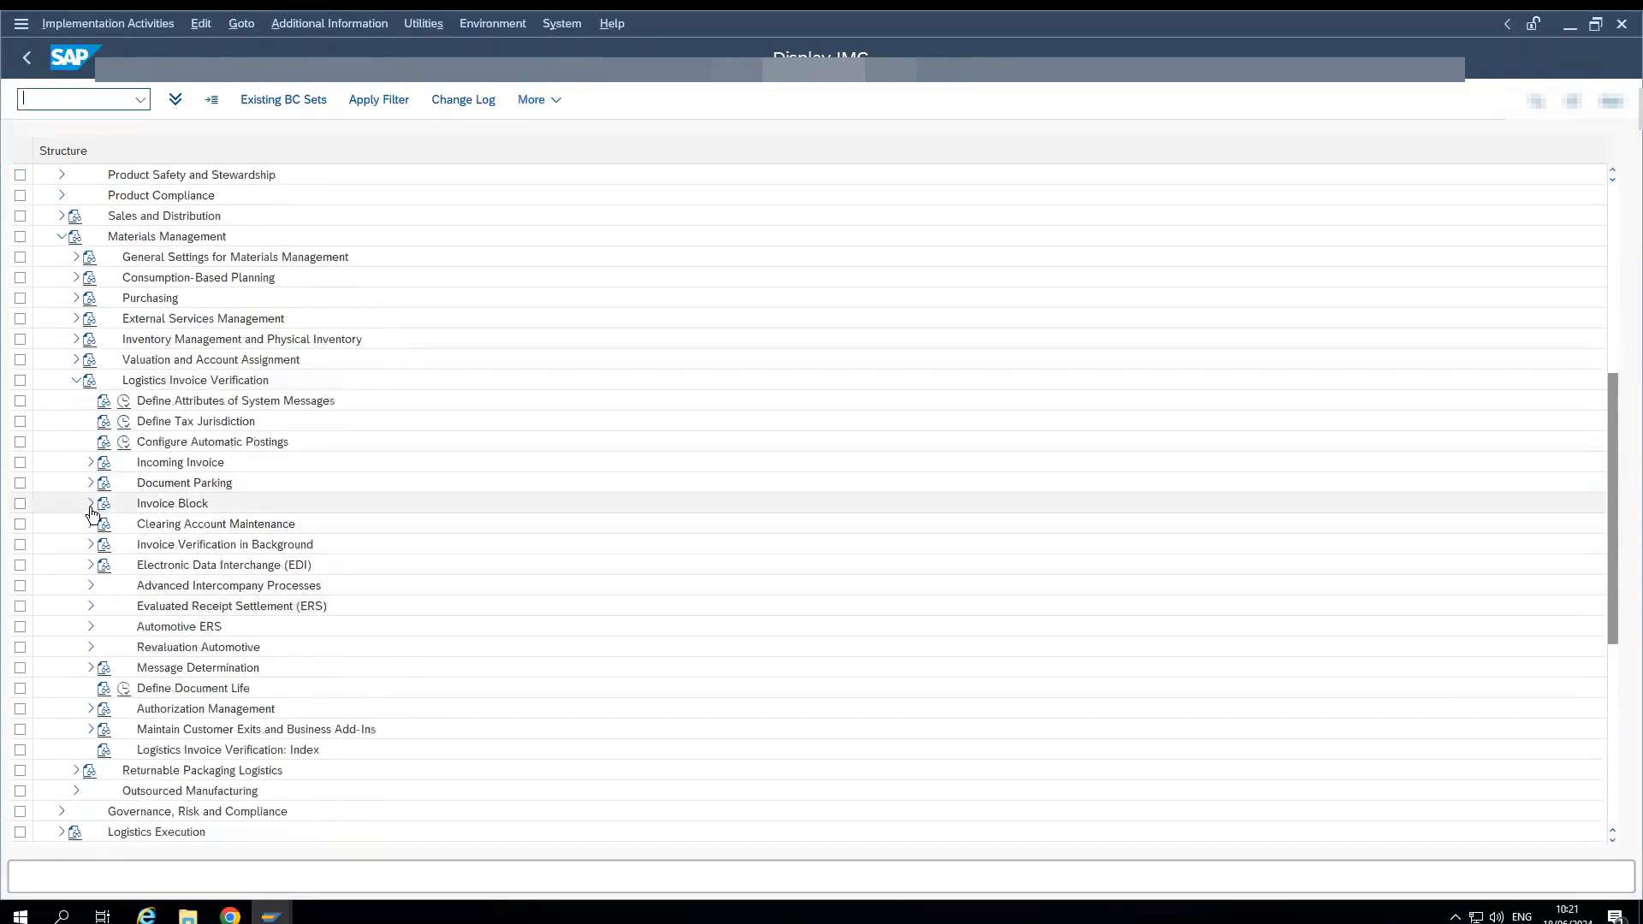
click(91, 462)
scroll(91, 468, down, 3)
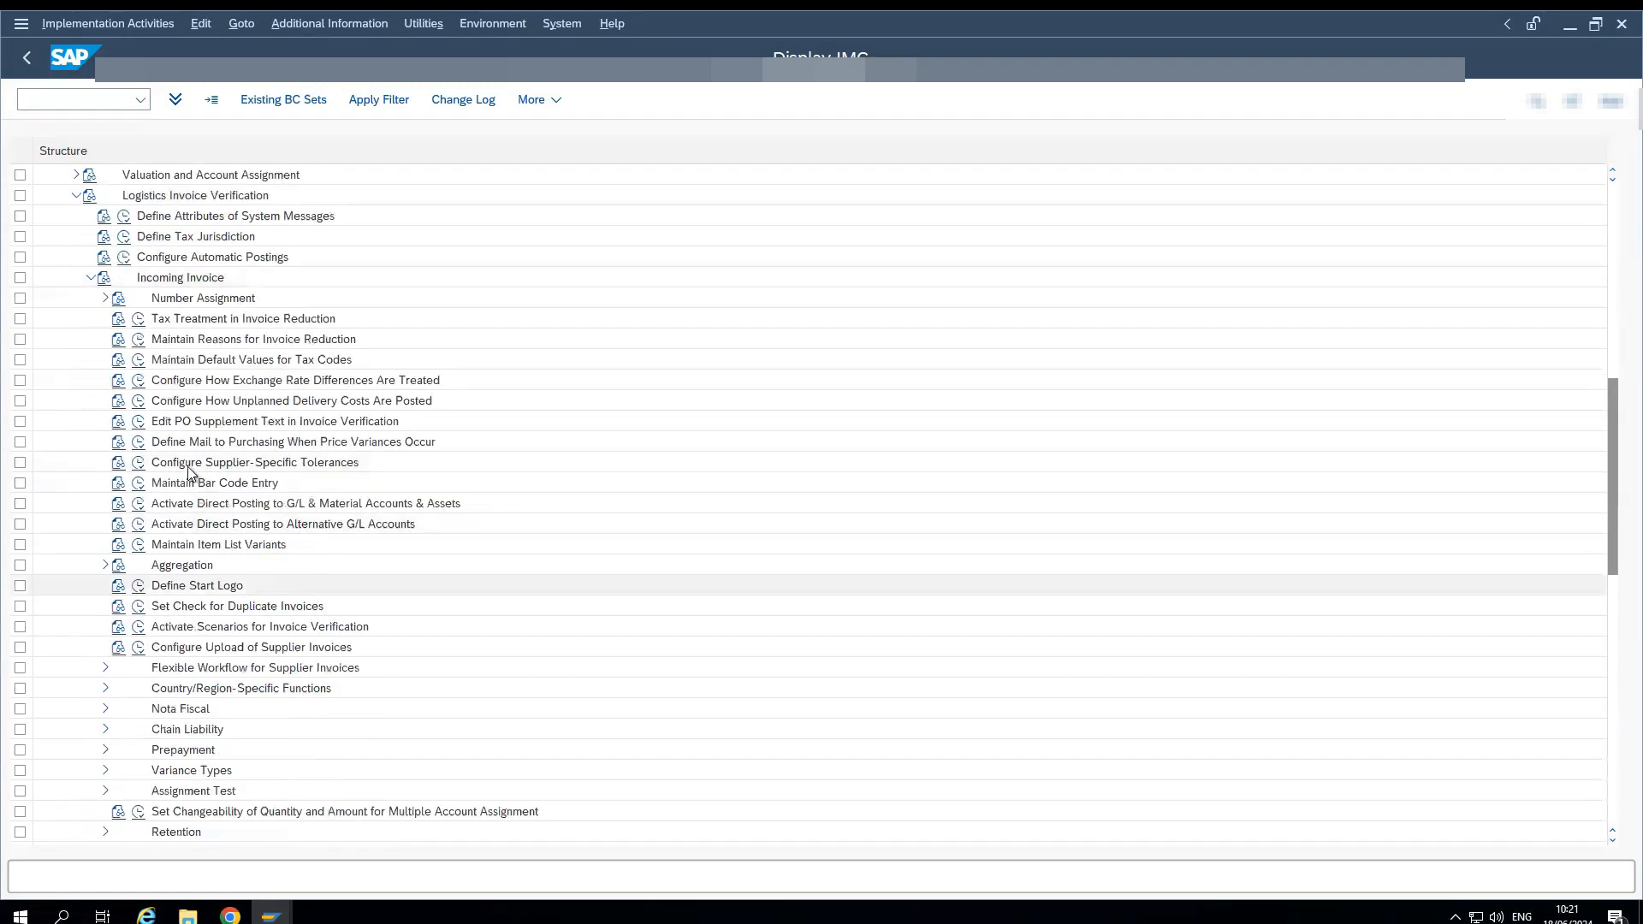
click(105, 667)
scroll(340, 583, down, 2)
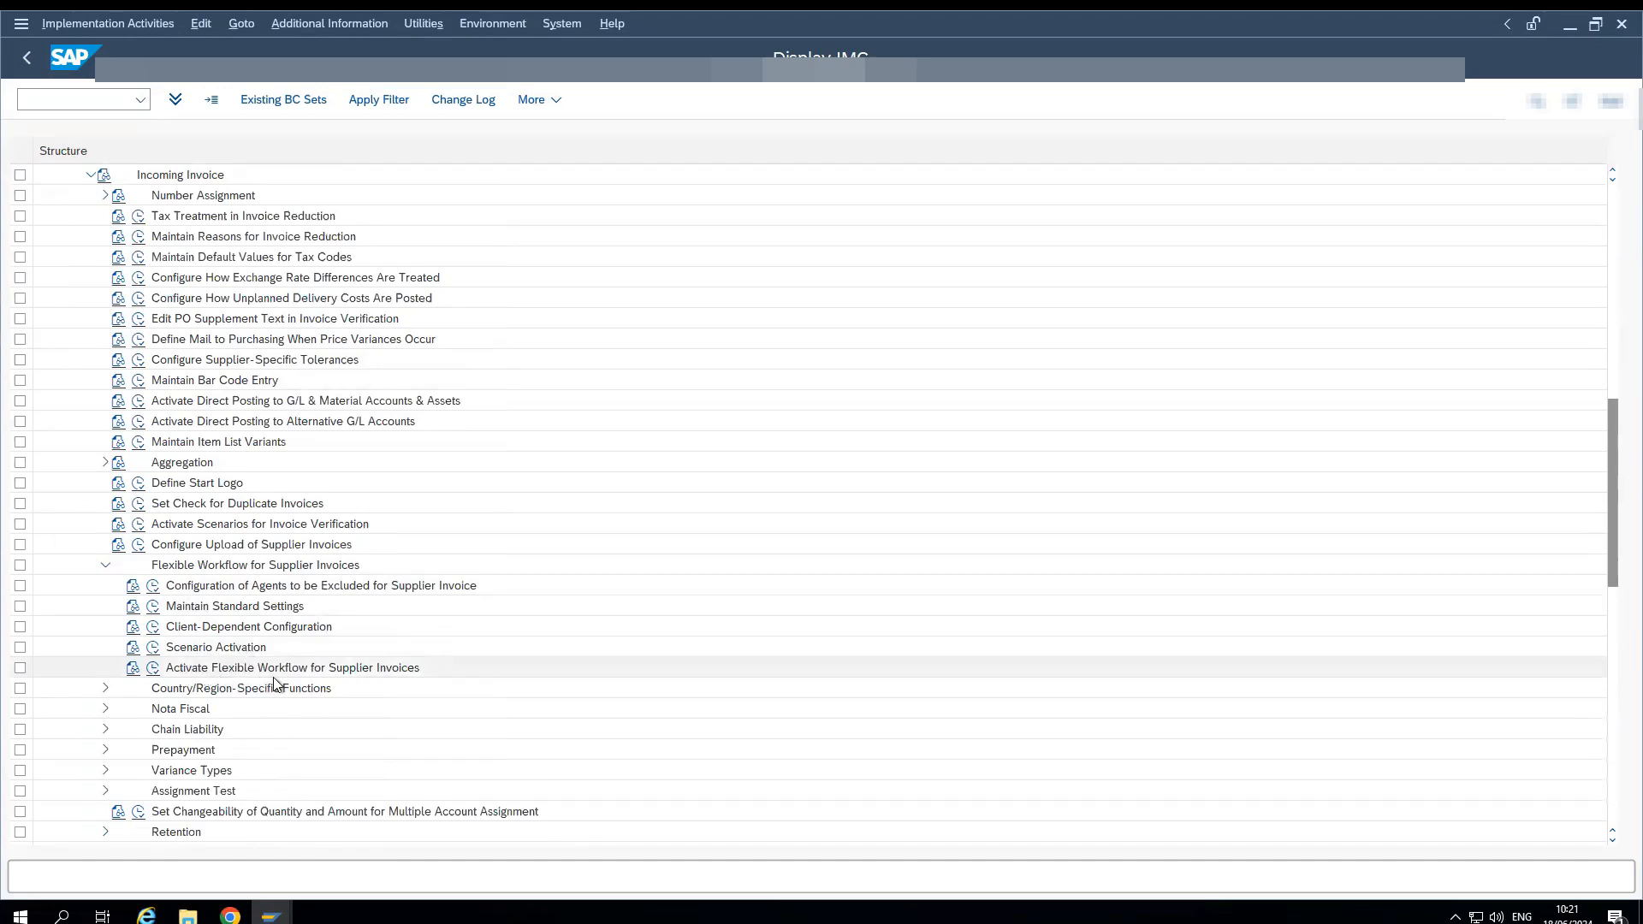
- Review the release setting for completed invoices in Activate Flexible Workflow for Supplier Invoices, and open the Scenario Activation activity
click(154, 668)
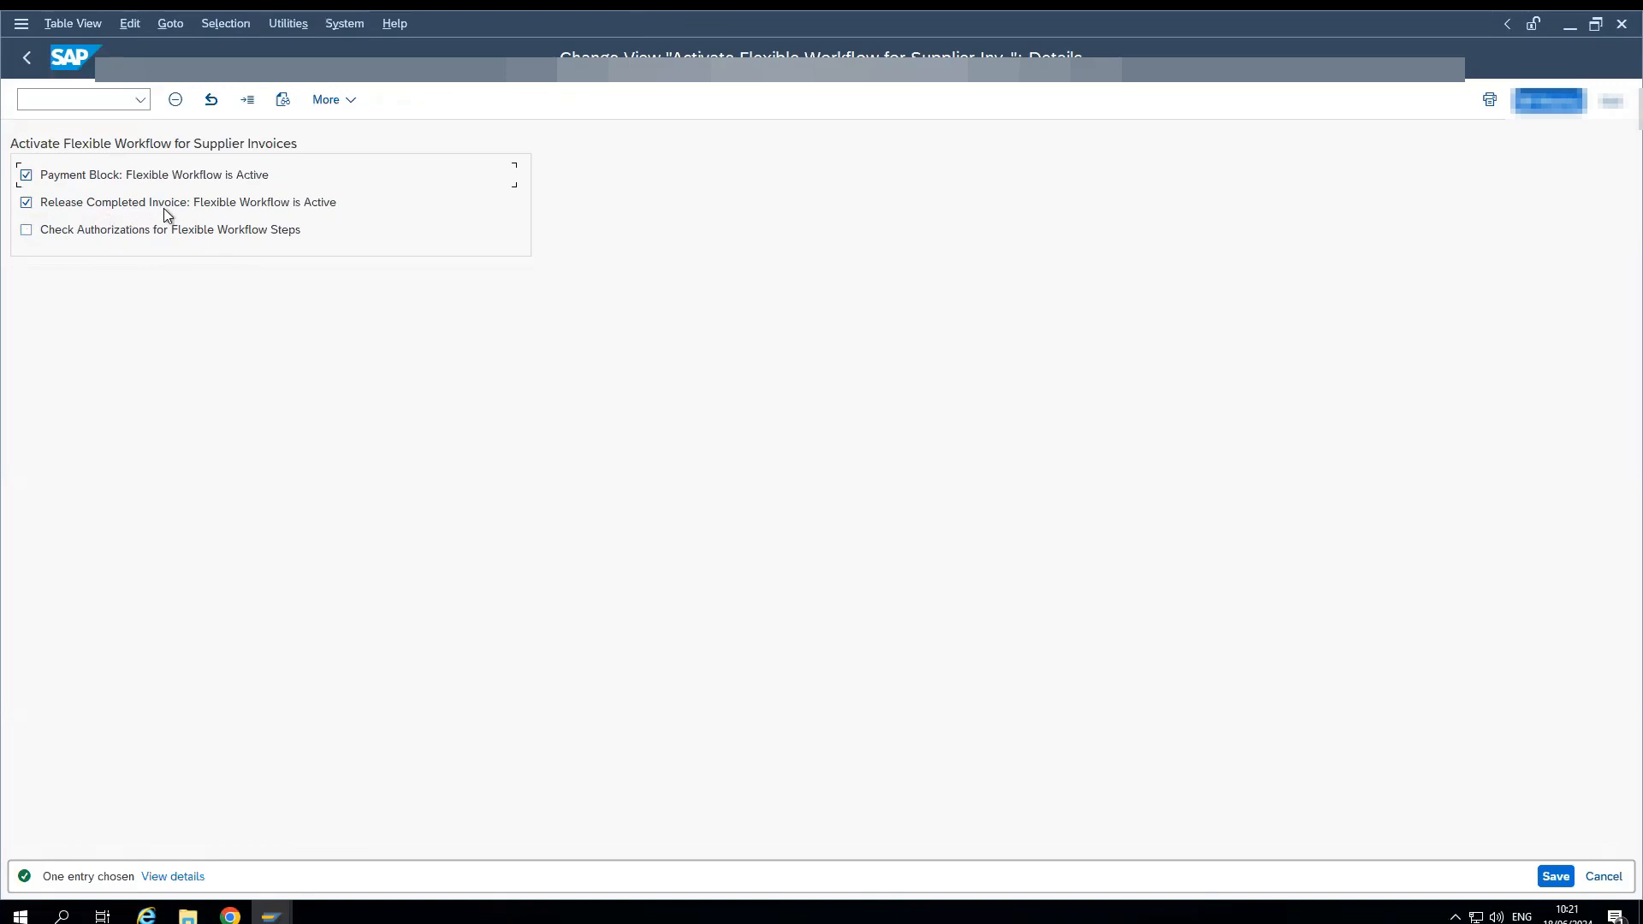
click(27, 202)
click(26, 202)
click(26, 203)
click(27, 203)
click(19, 64)
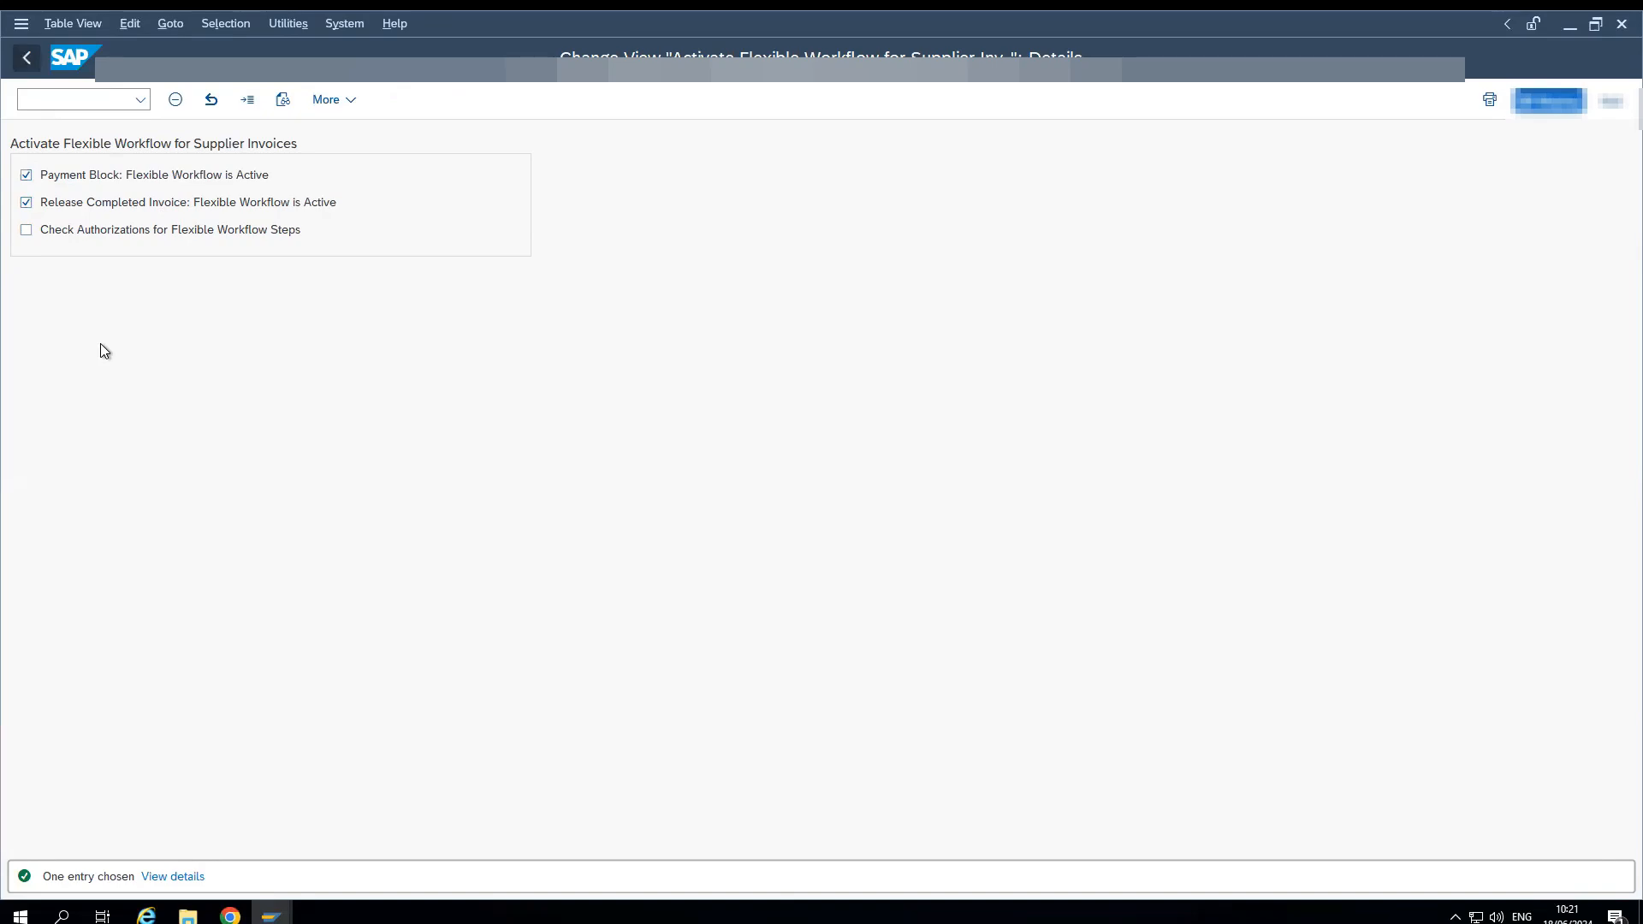
click(152, 648)
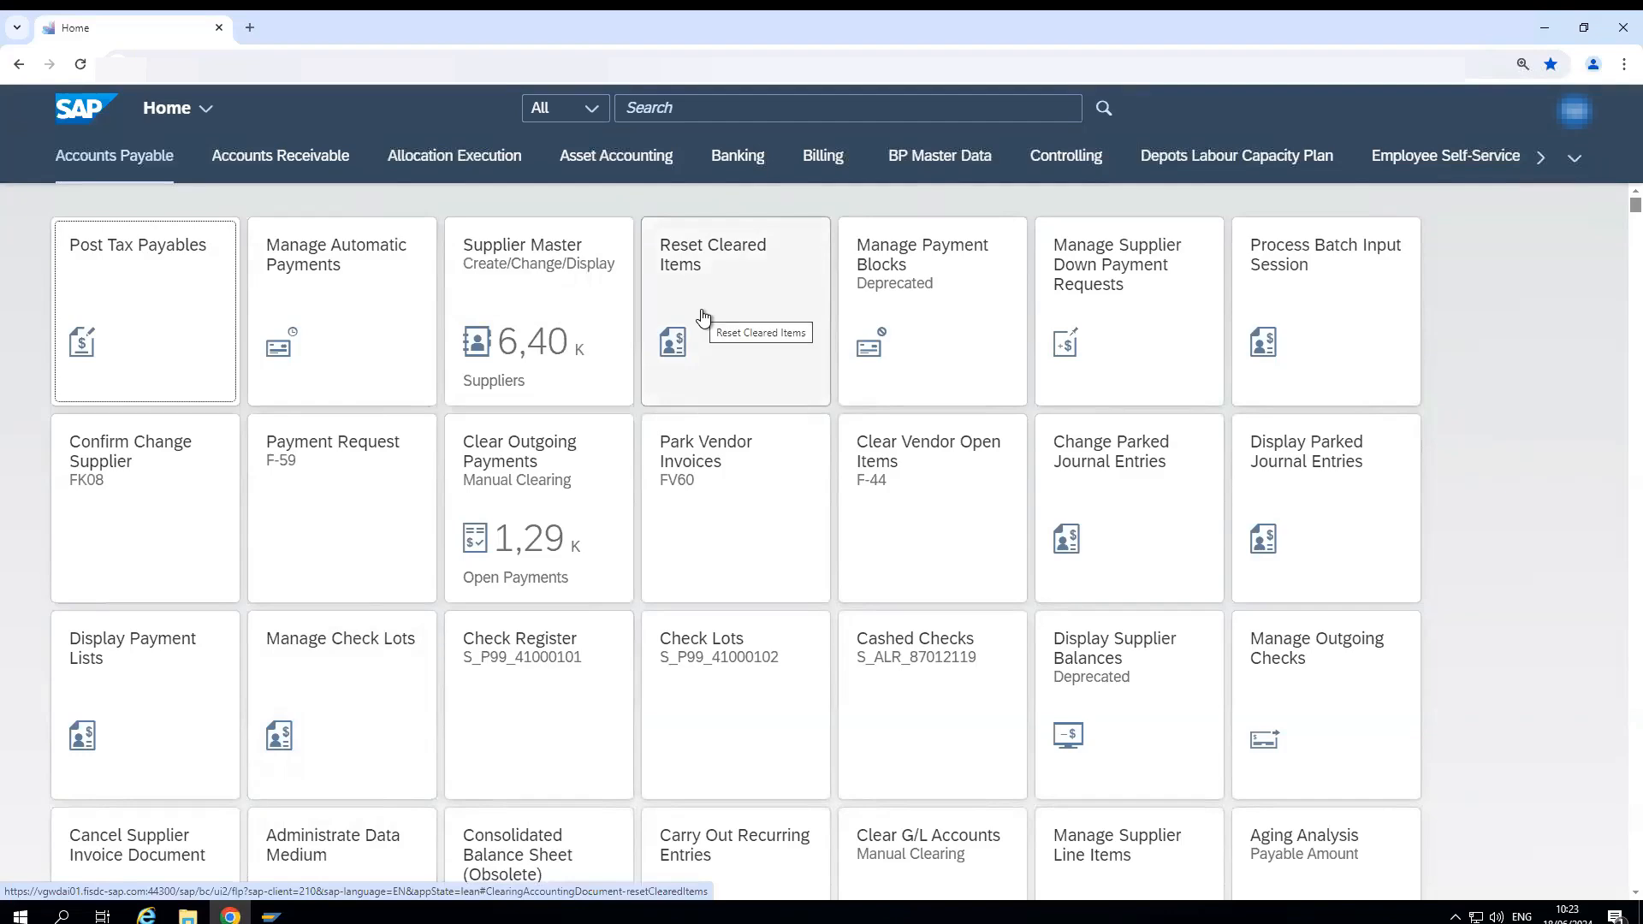
- In the Fiori launchpad, search for "manage workflows for supplier" and open the Manage Workflows for Supplier Invoices app
click(669, 108)
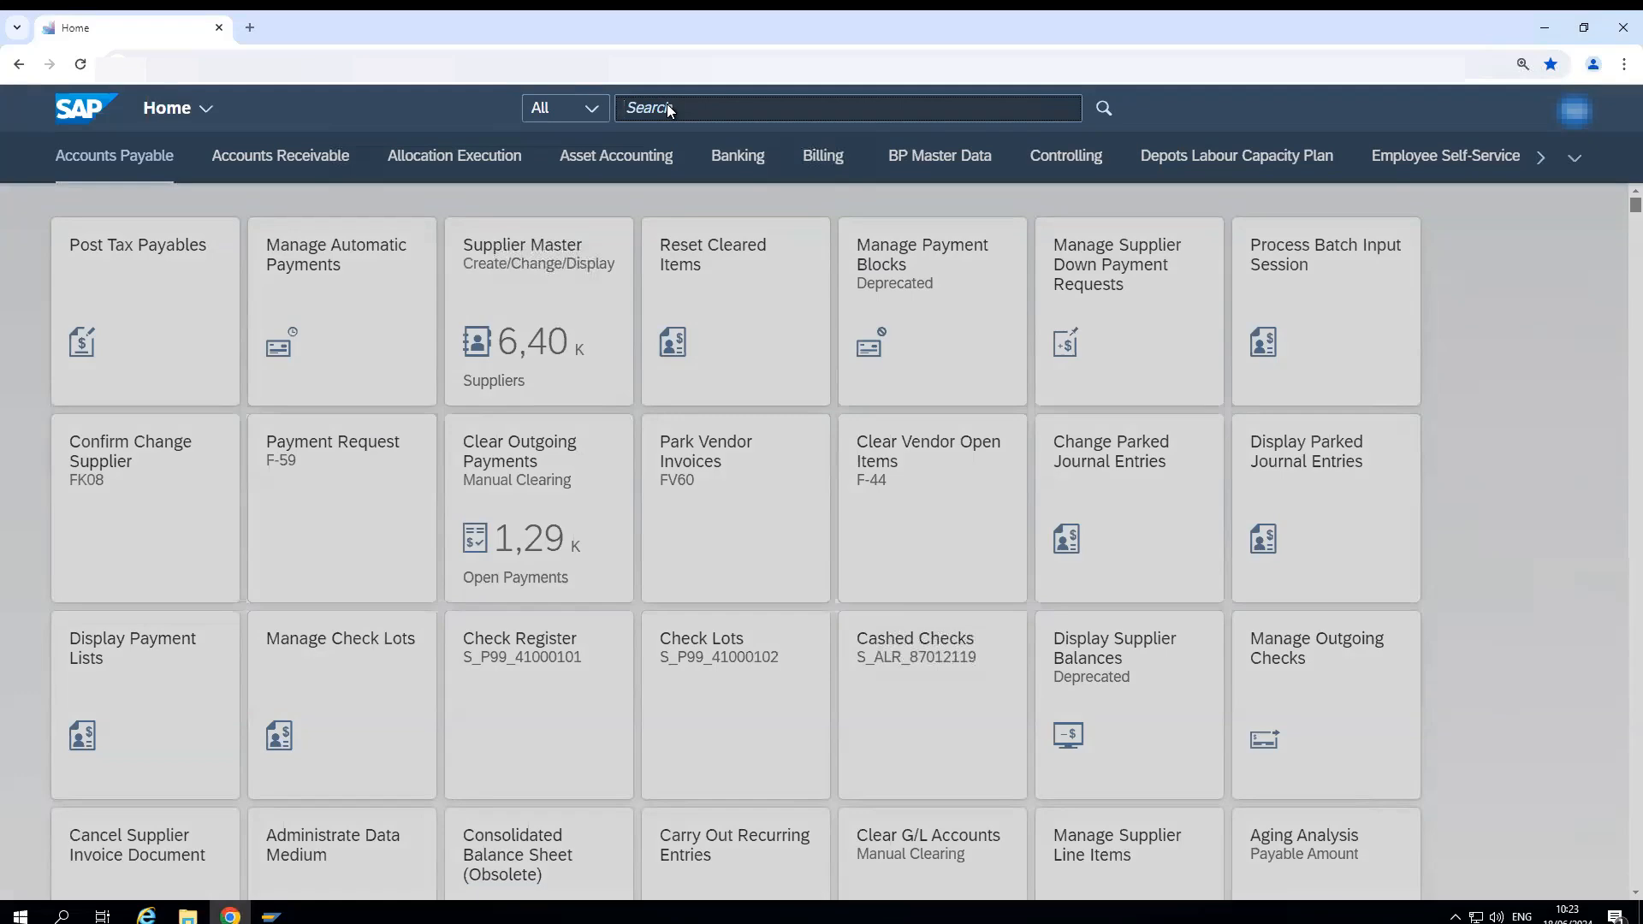
text(manag)
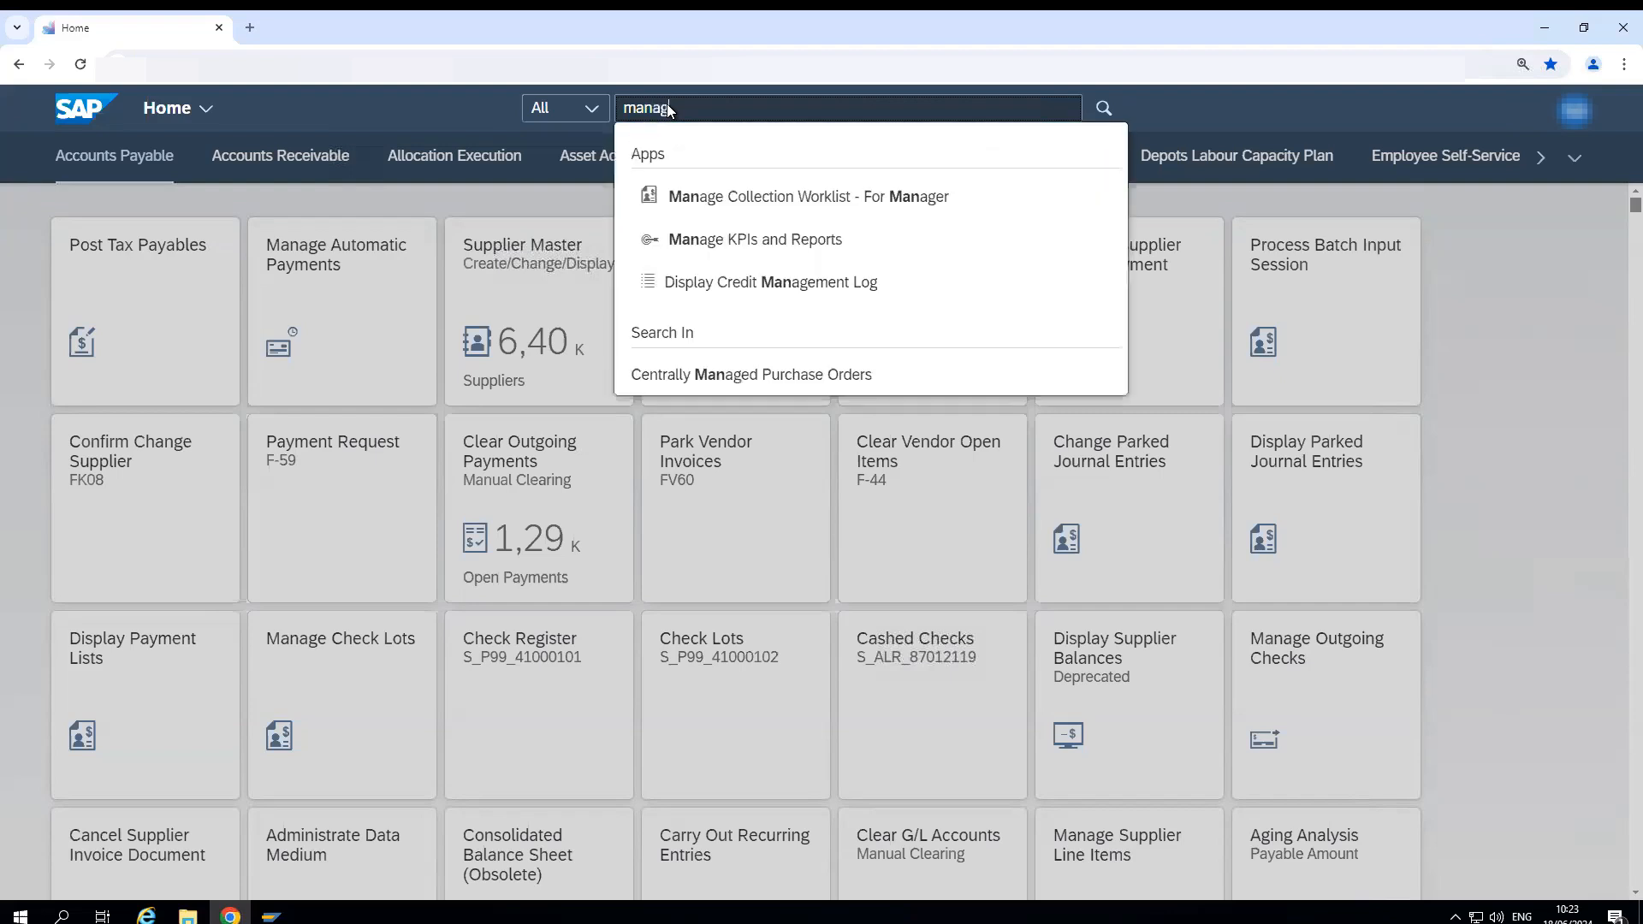
text(e workflows for supplier)
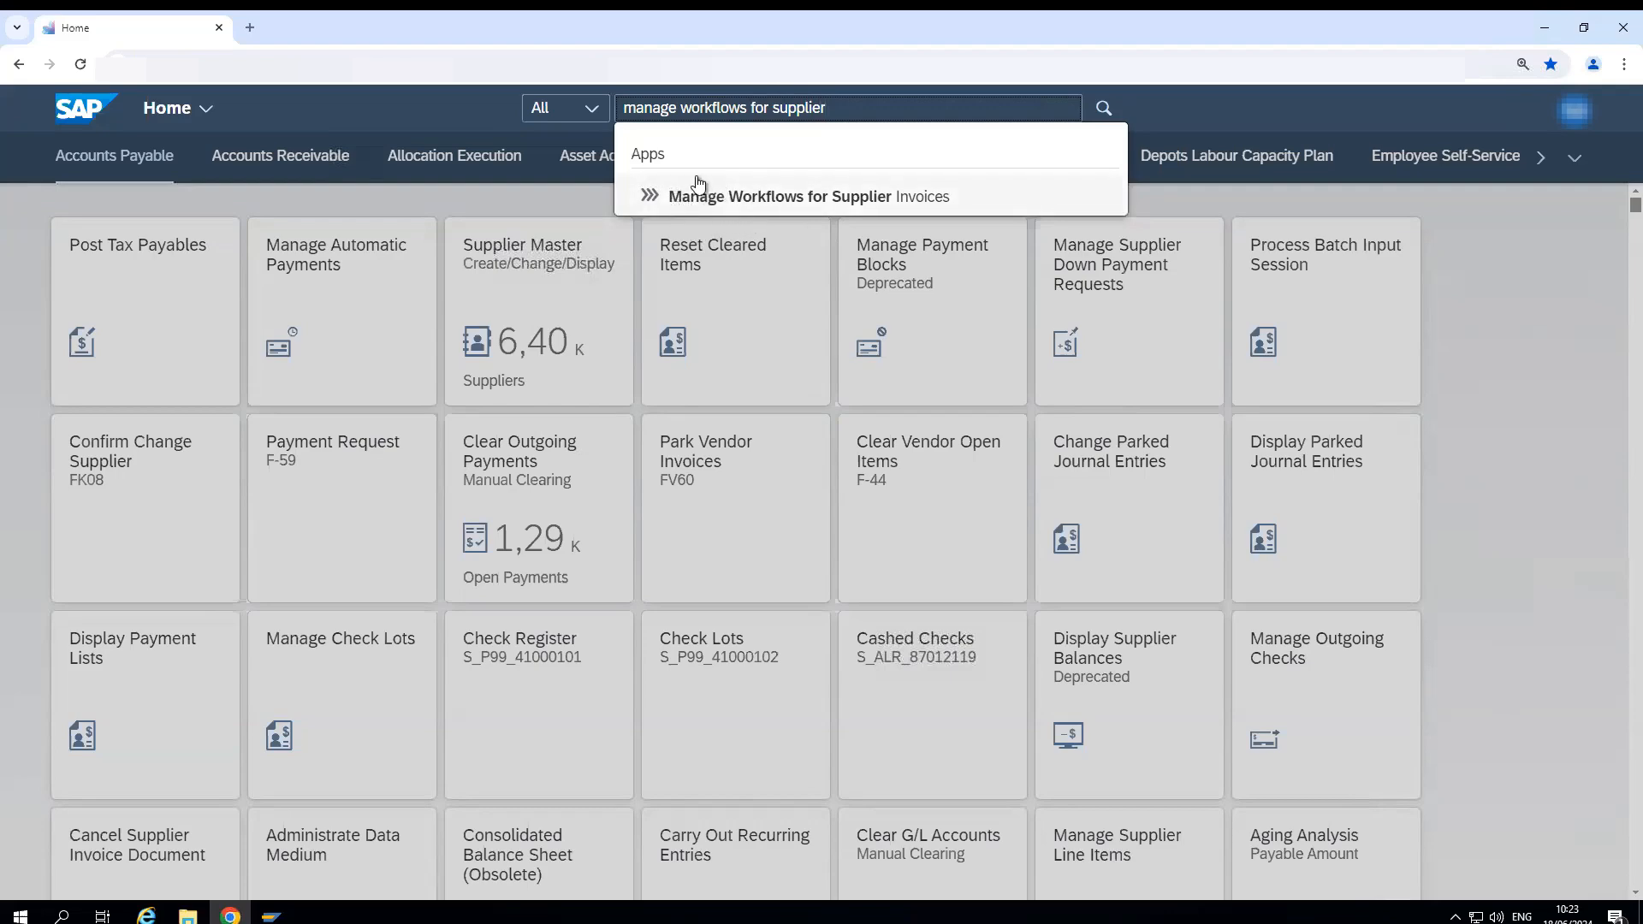
click(741, 201)
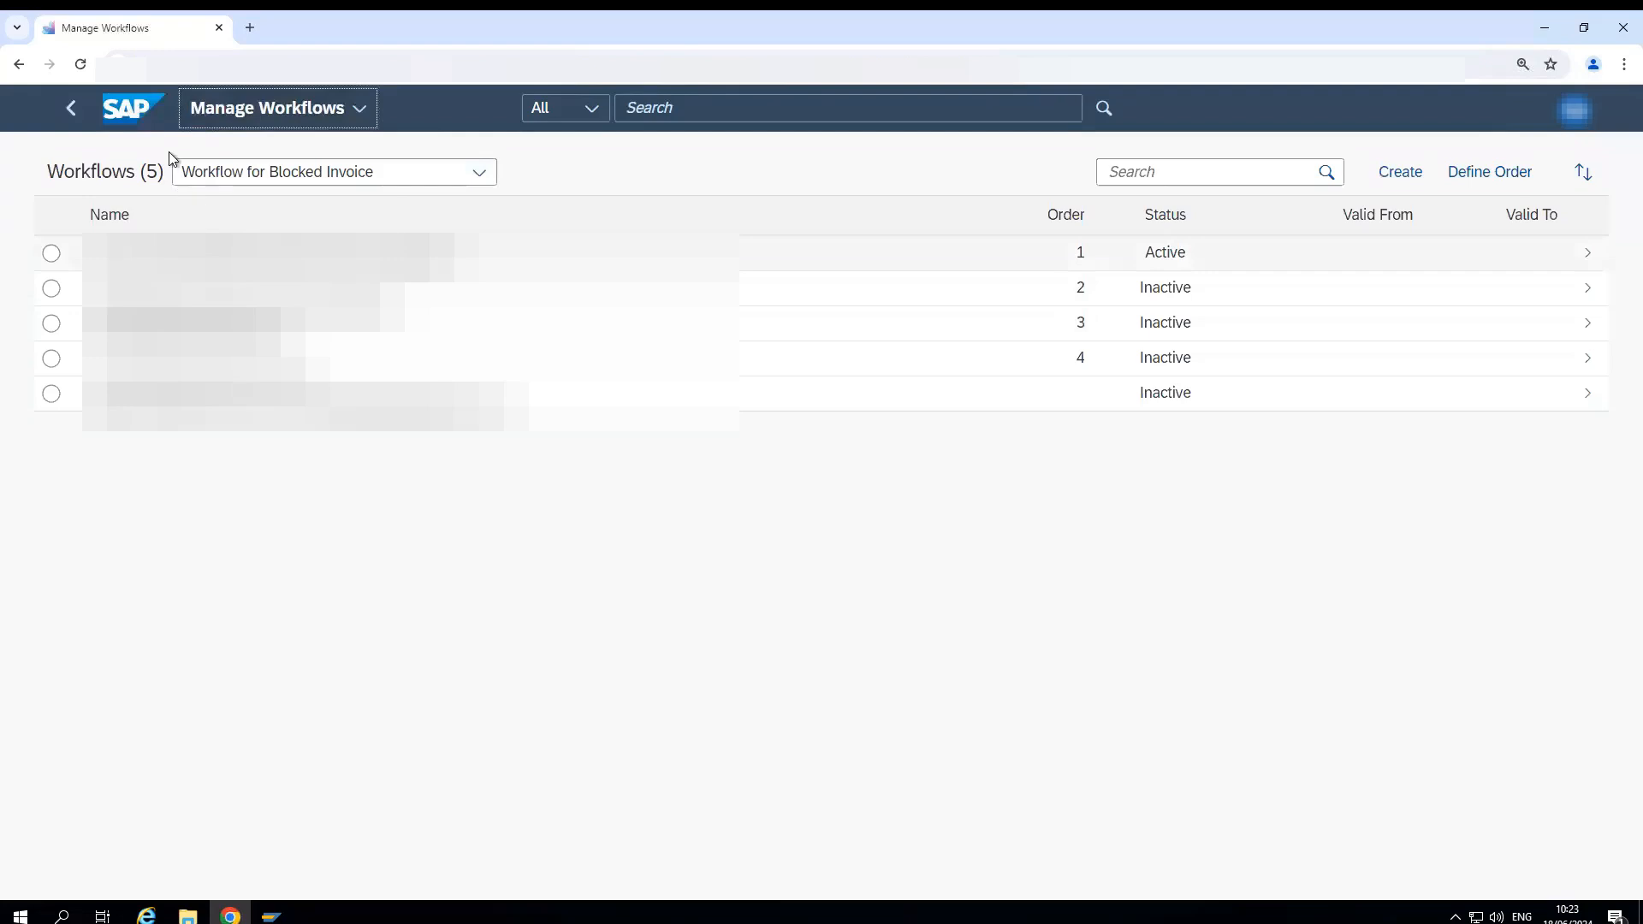
- Select the Workflow for Parked Invoice as Complete scenario and look through its list of workflows
click(473, 178)
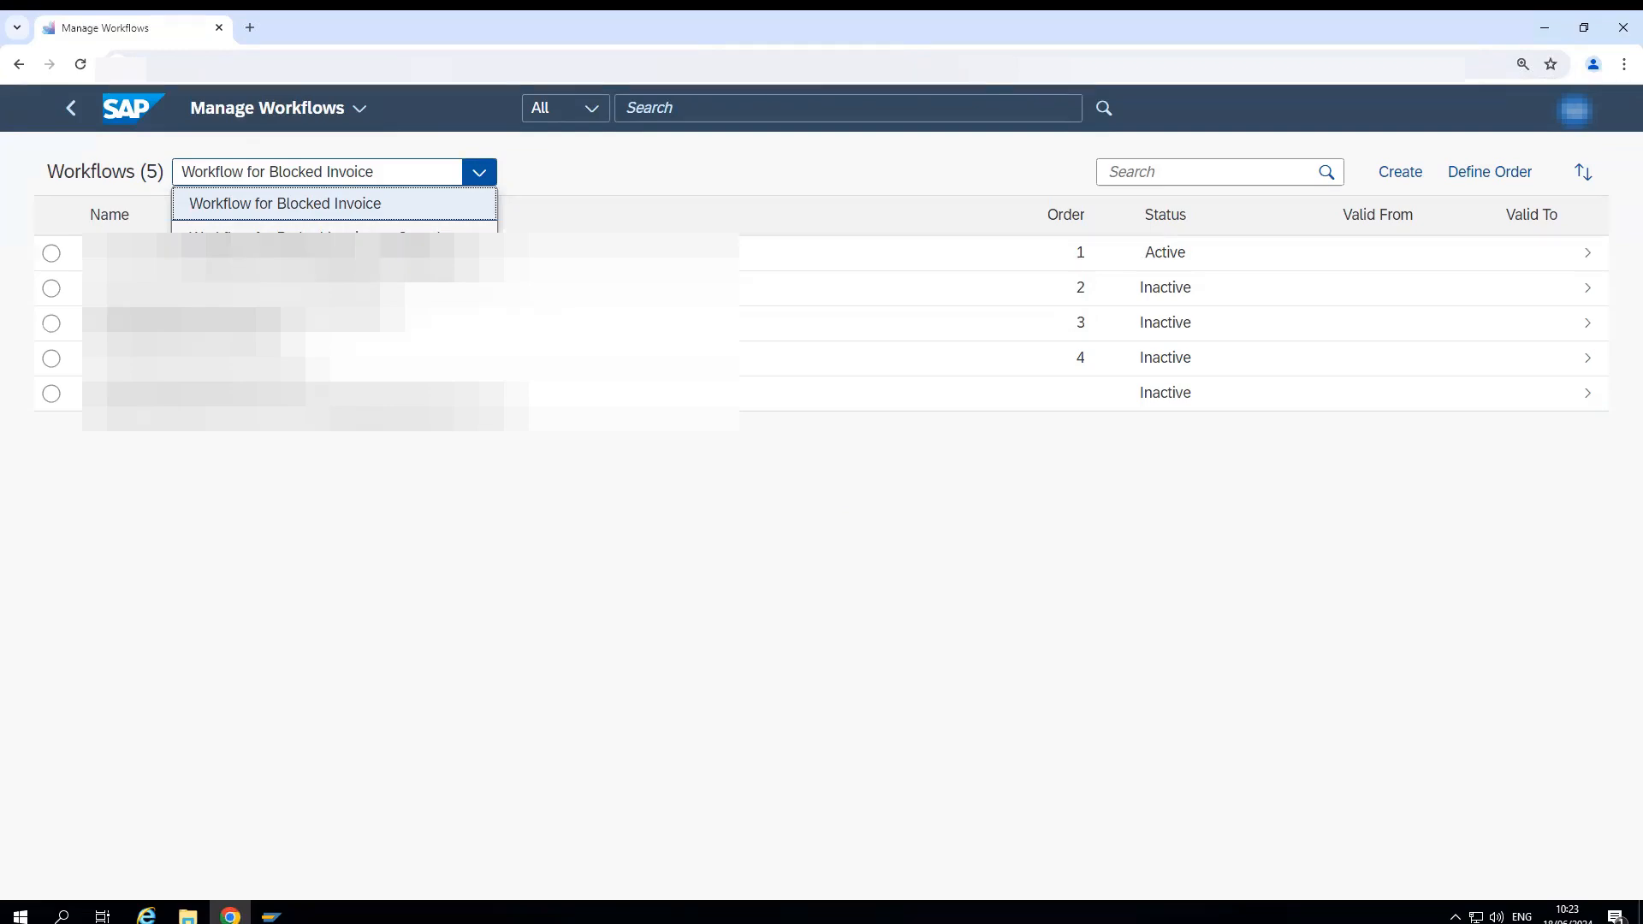
click(403, 234)
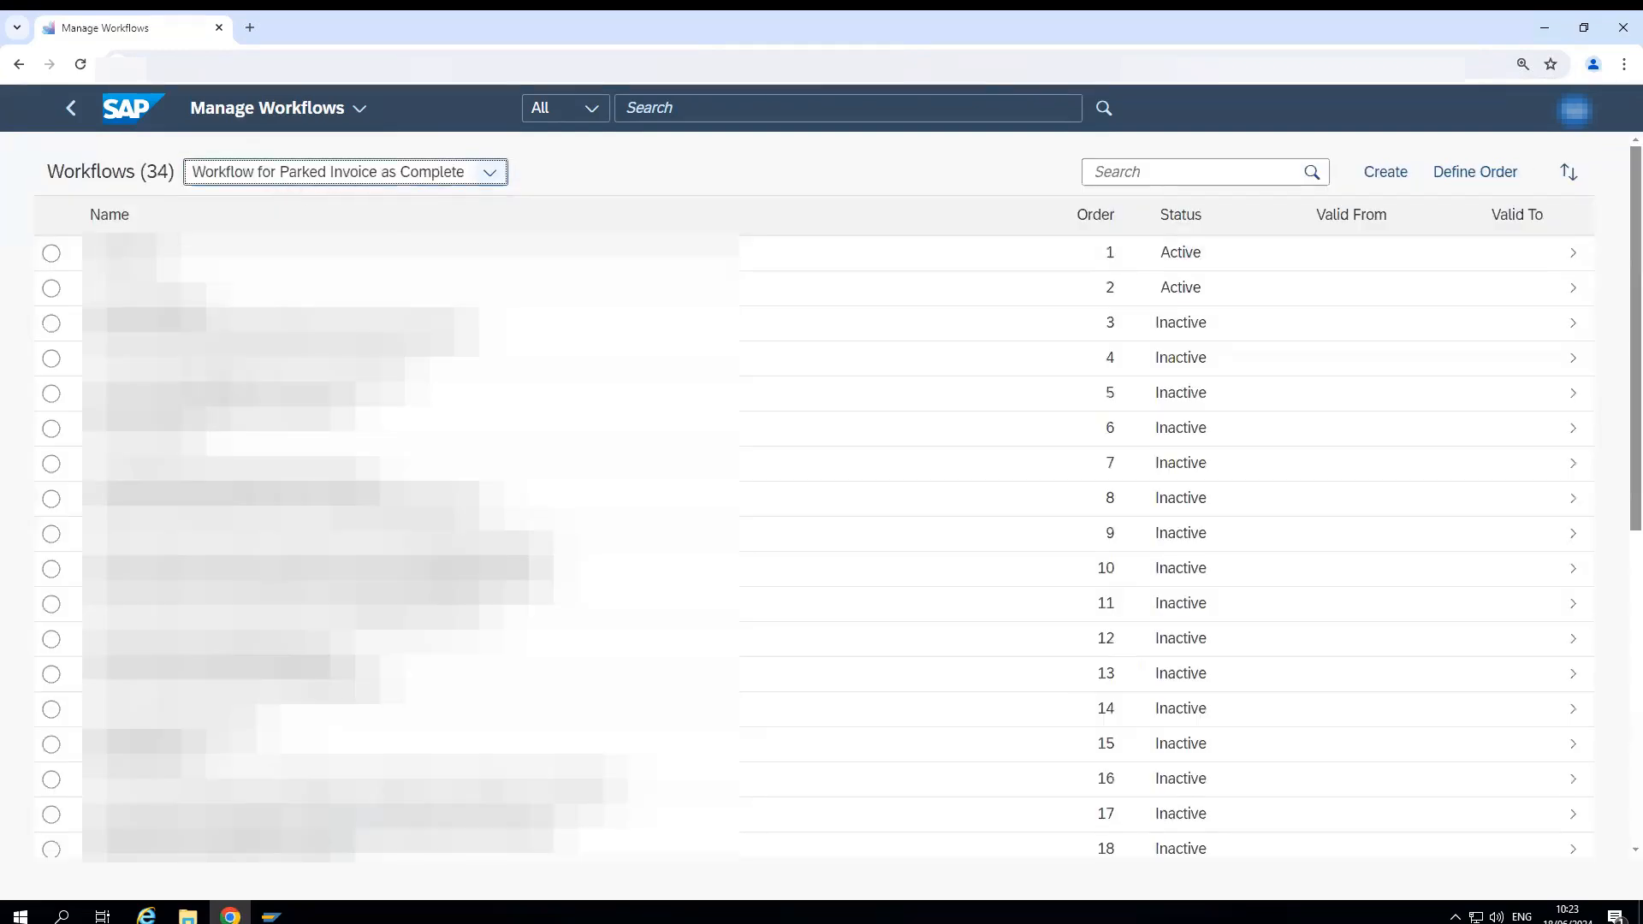
scroll(411, 352, down, 5)
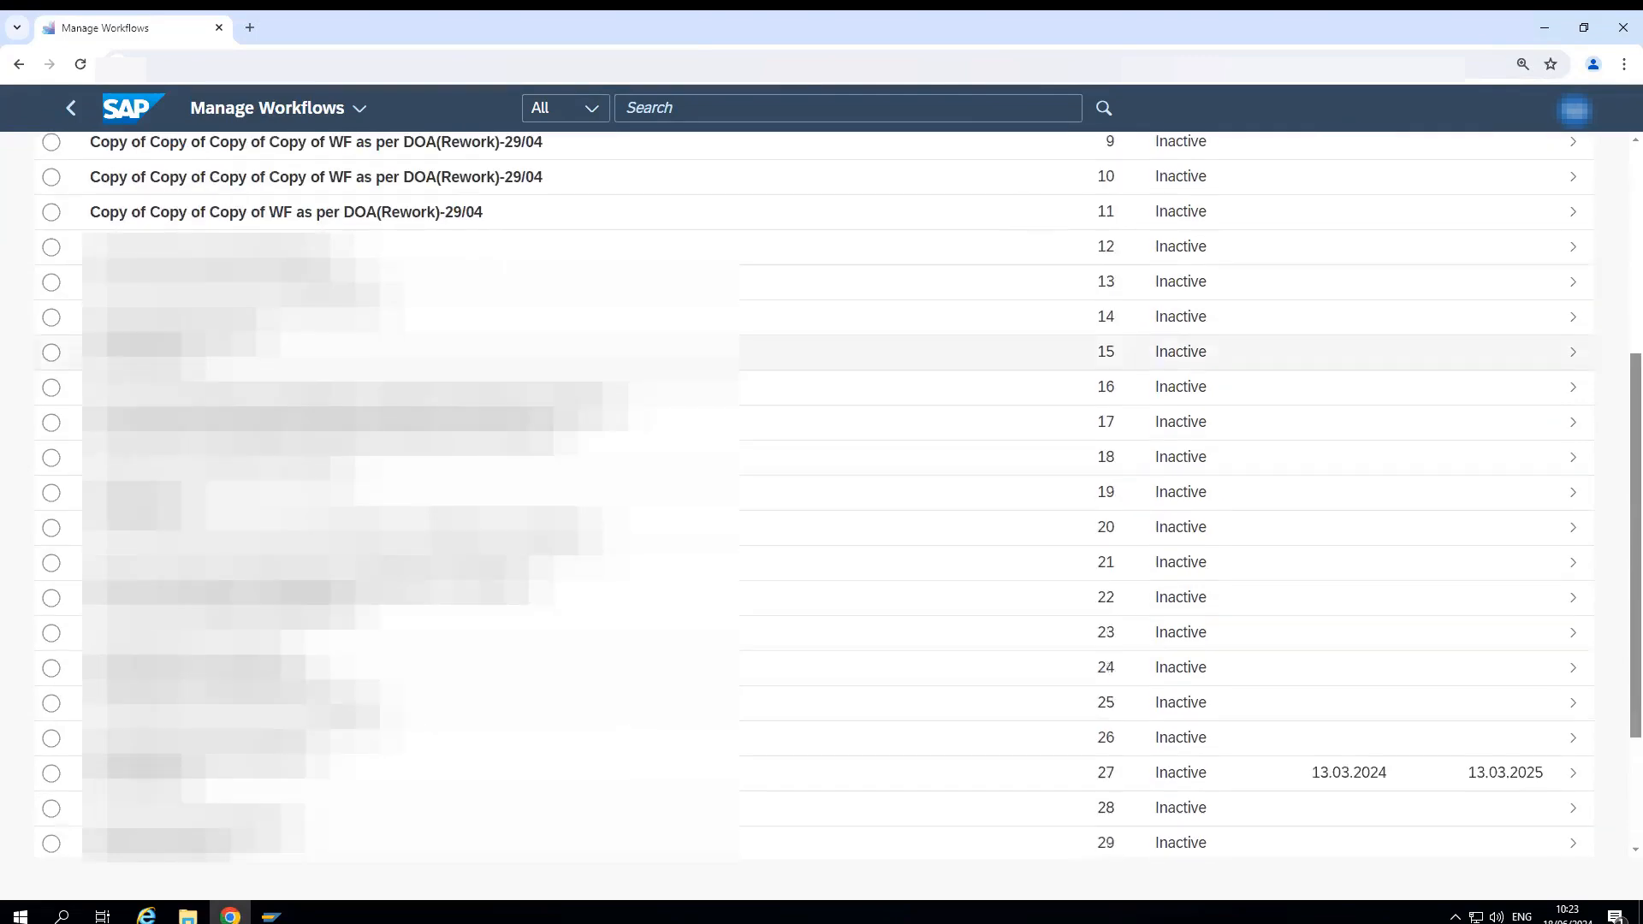
scroll(410, 352, down, 3)
scroll(411, 646, up, 8)
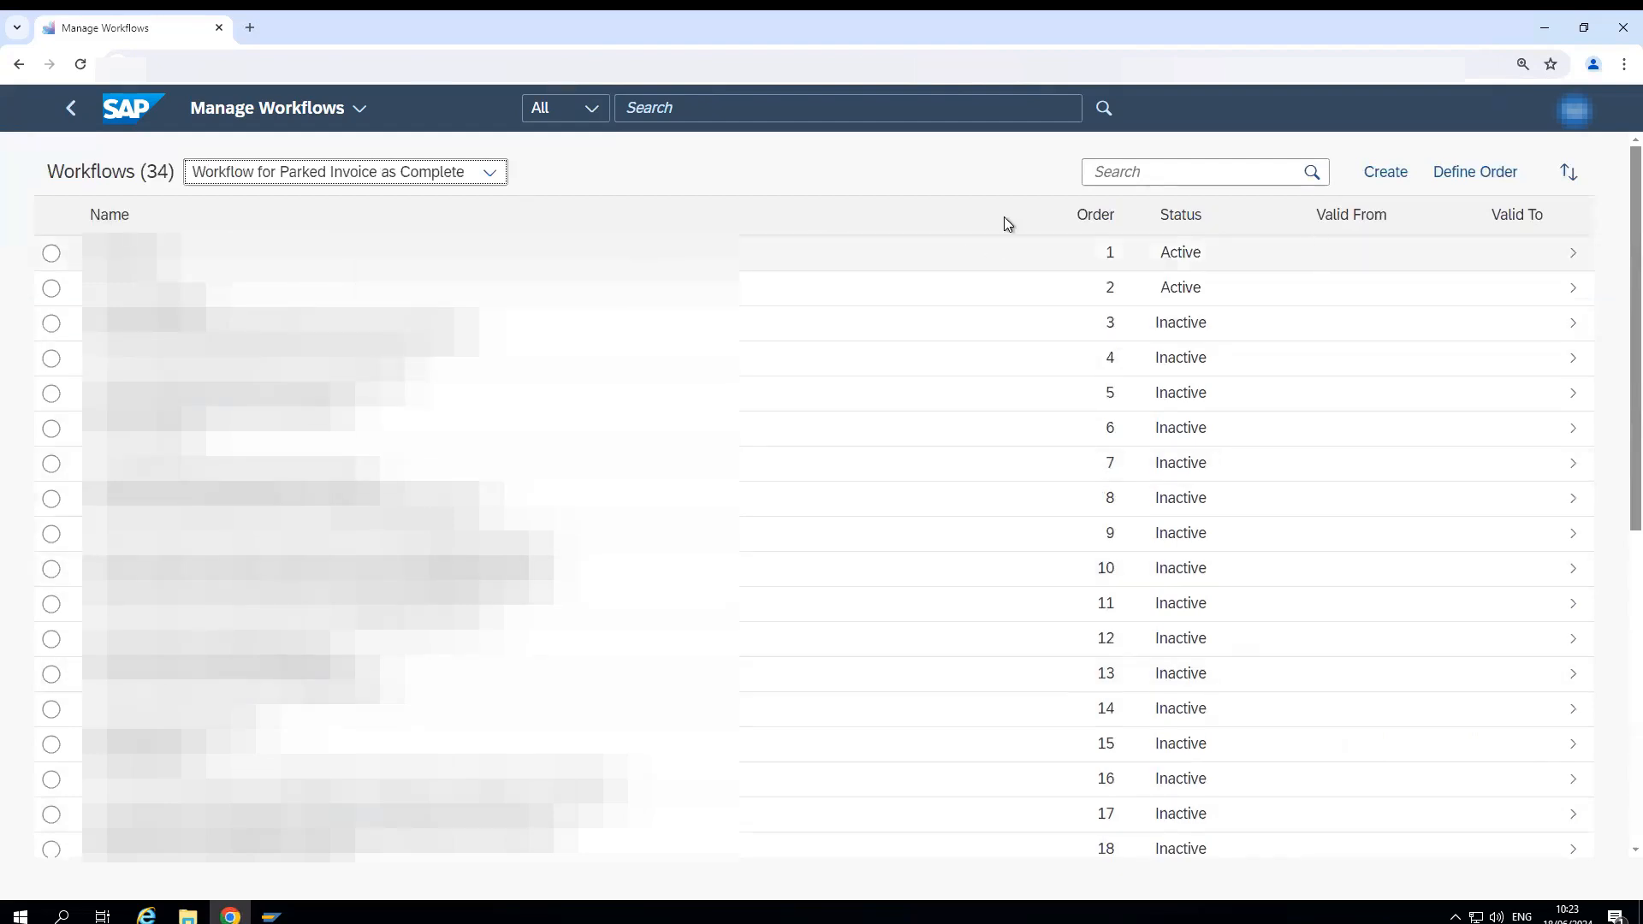
- Create a new workflow for parked invoices and name it "Test workflow for demo"
click(1386, 175)
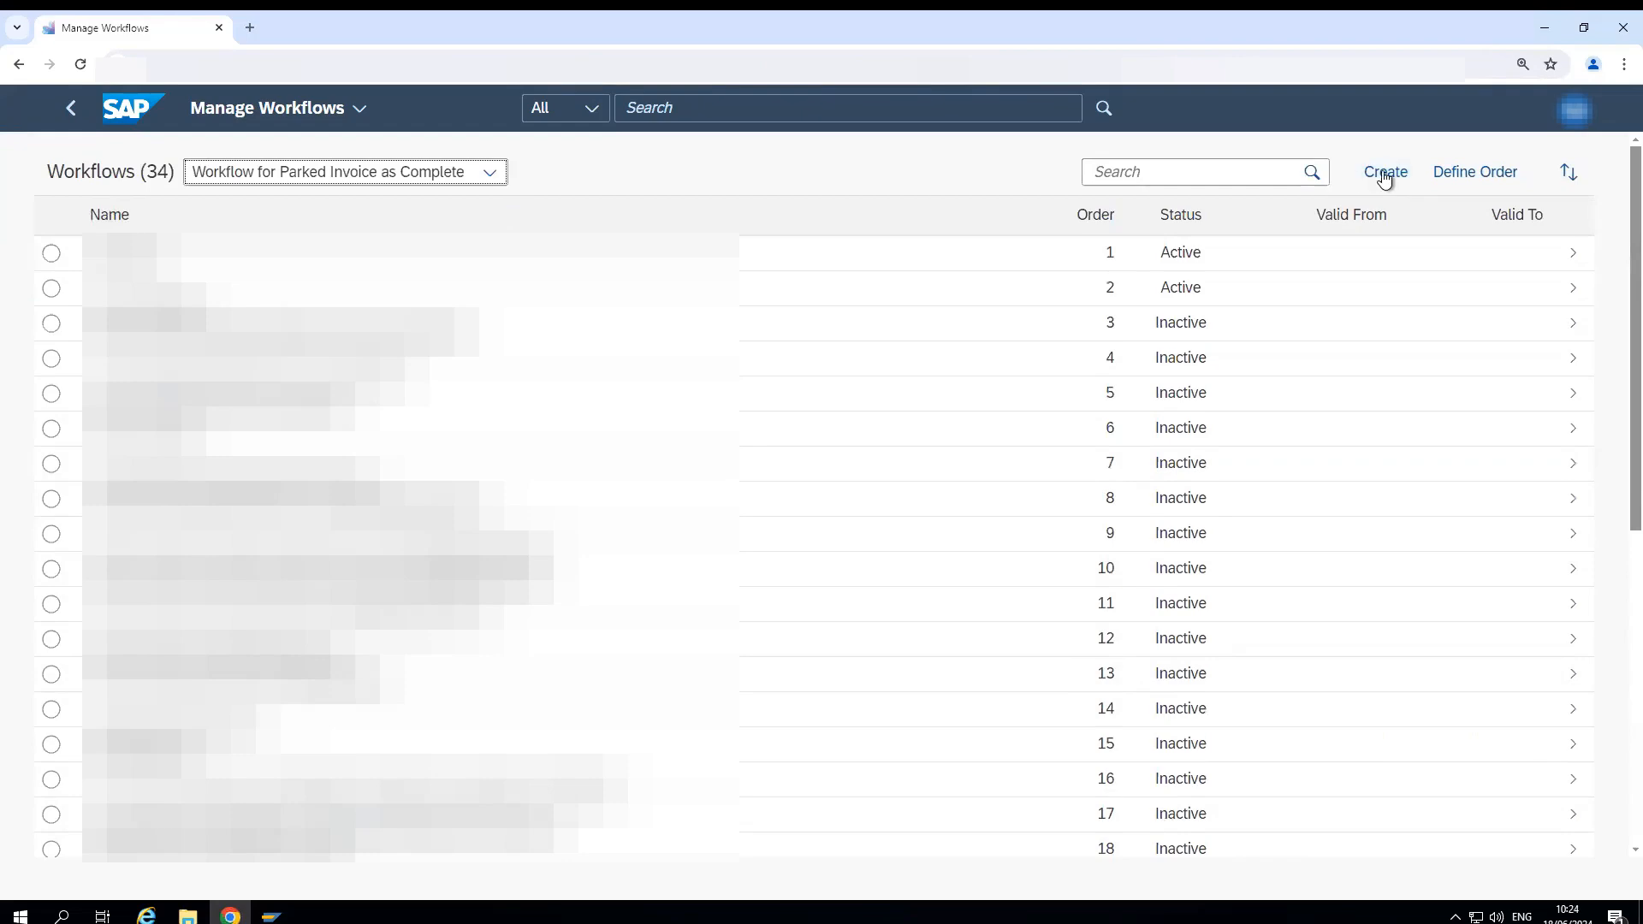
click(1386, 173)
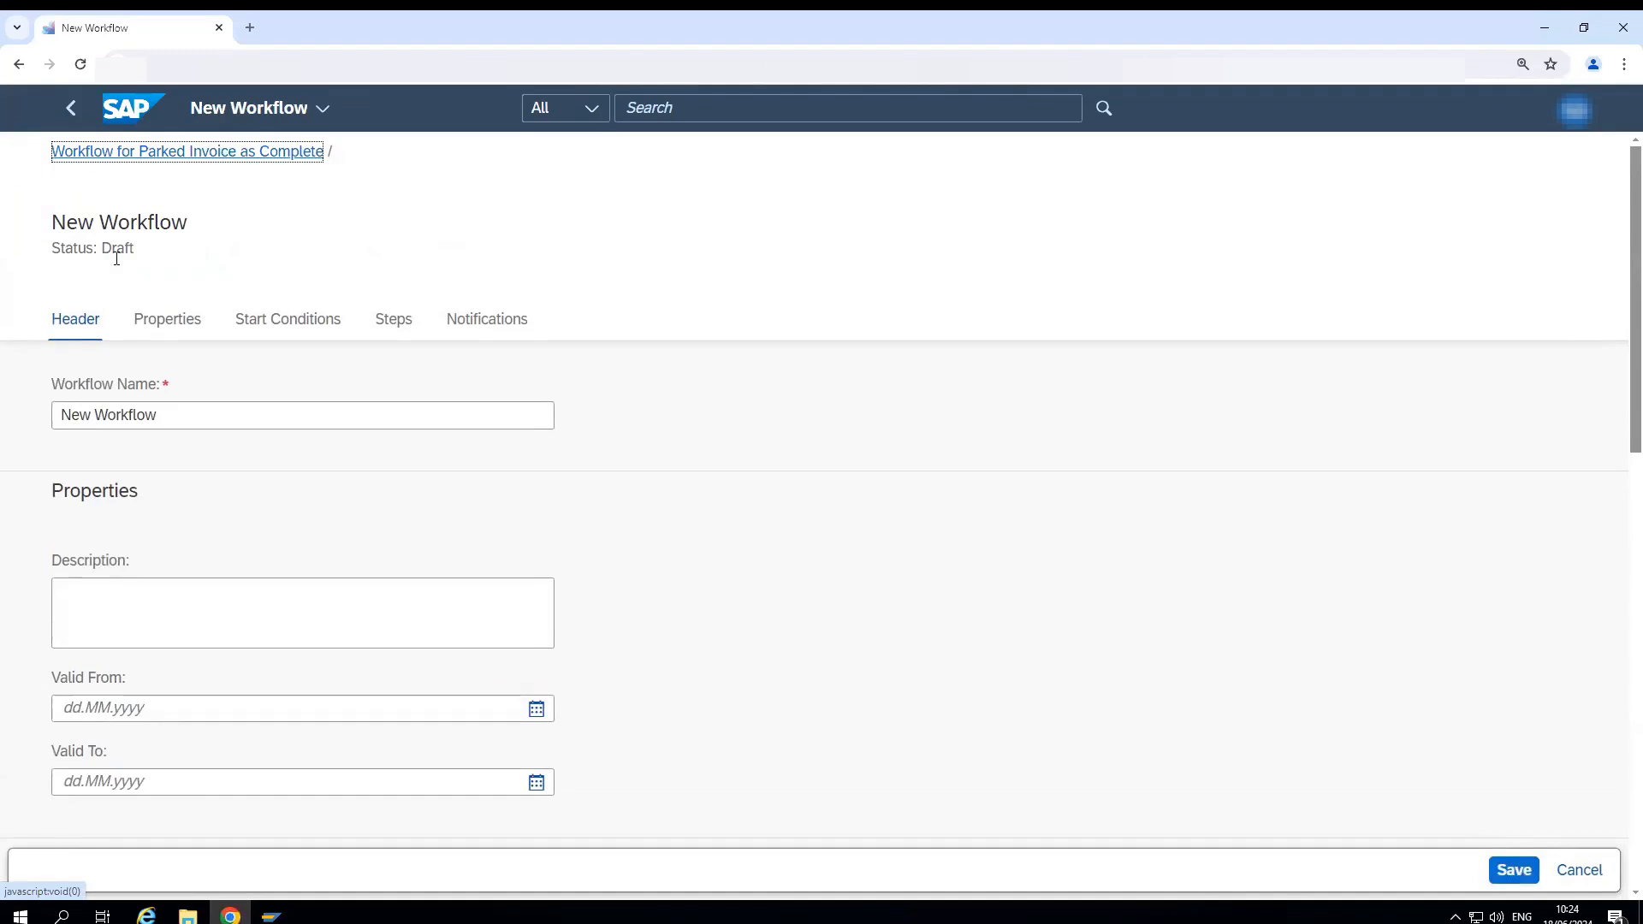
drag(161, 416, 44, 418)
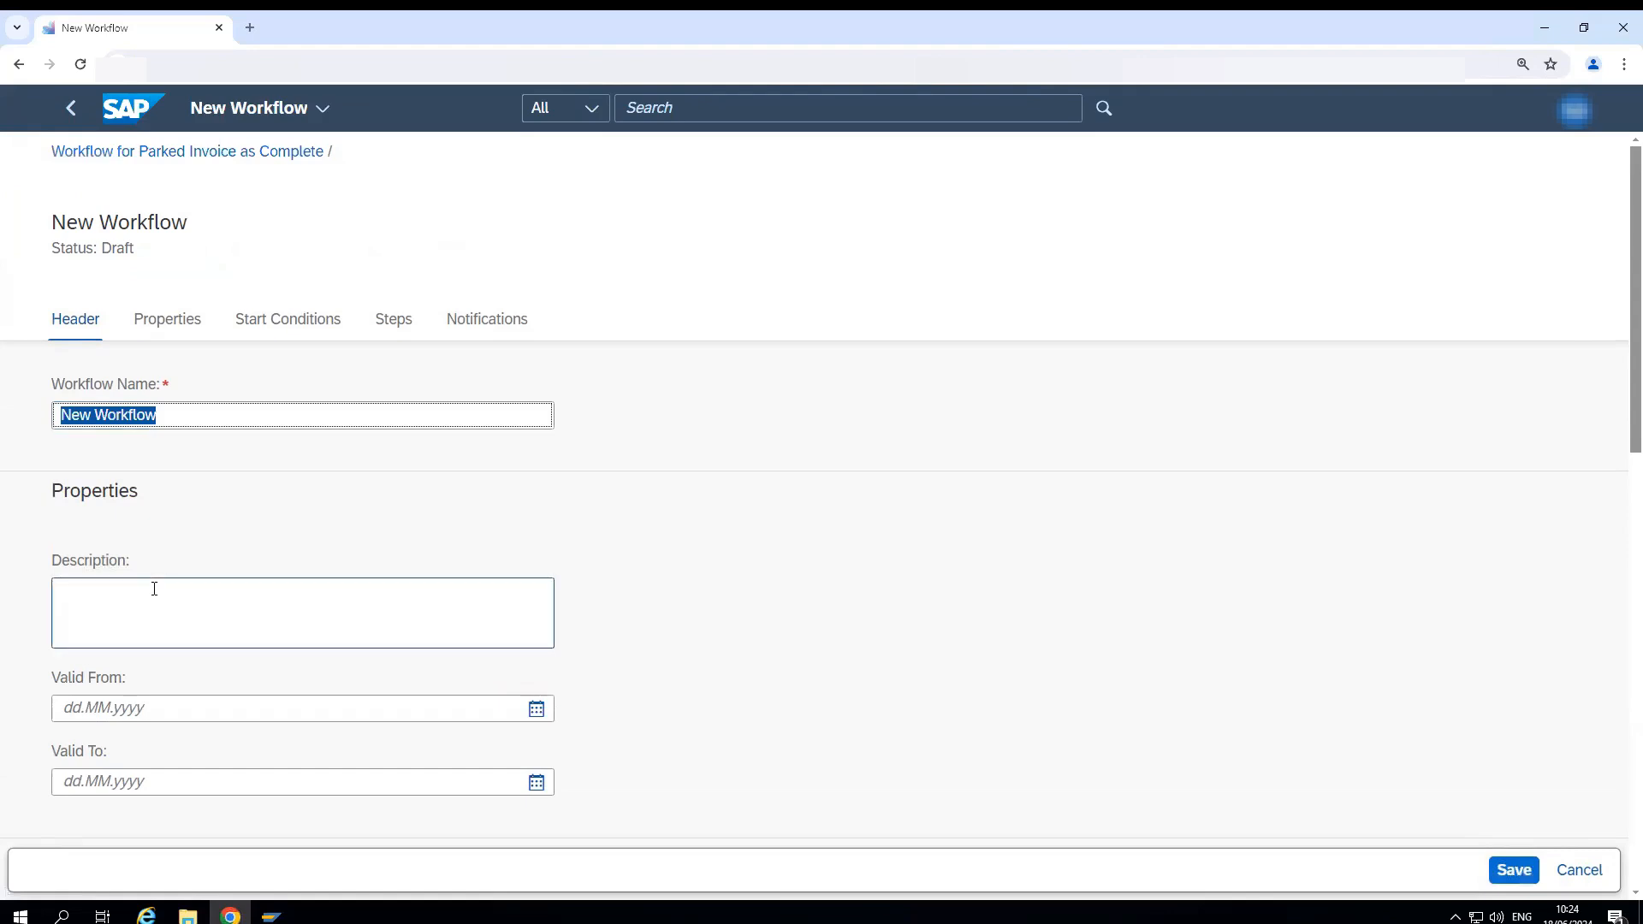
text(Tes)
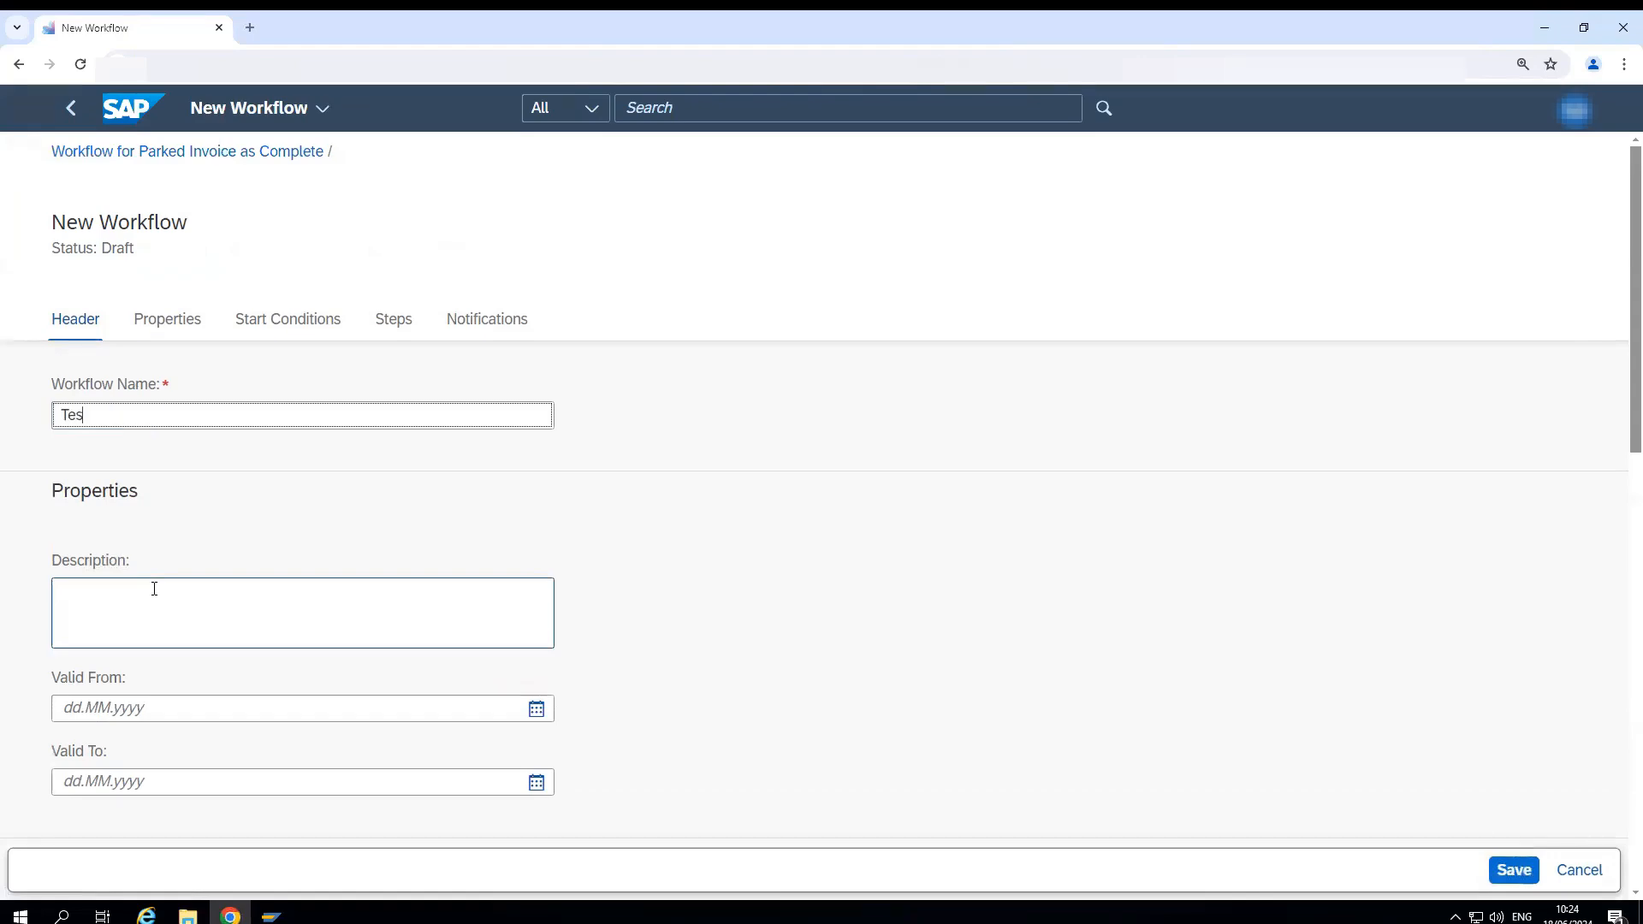
text(t workflow for demo)
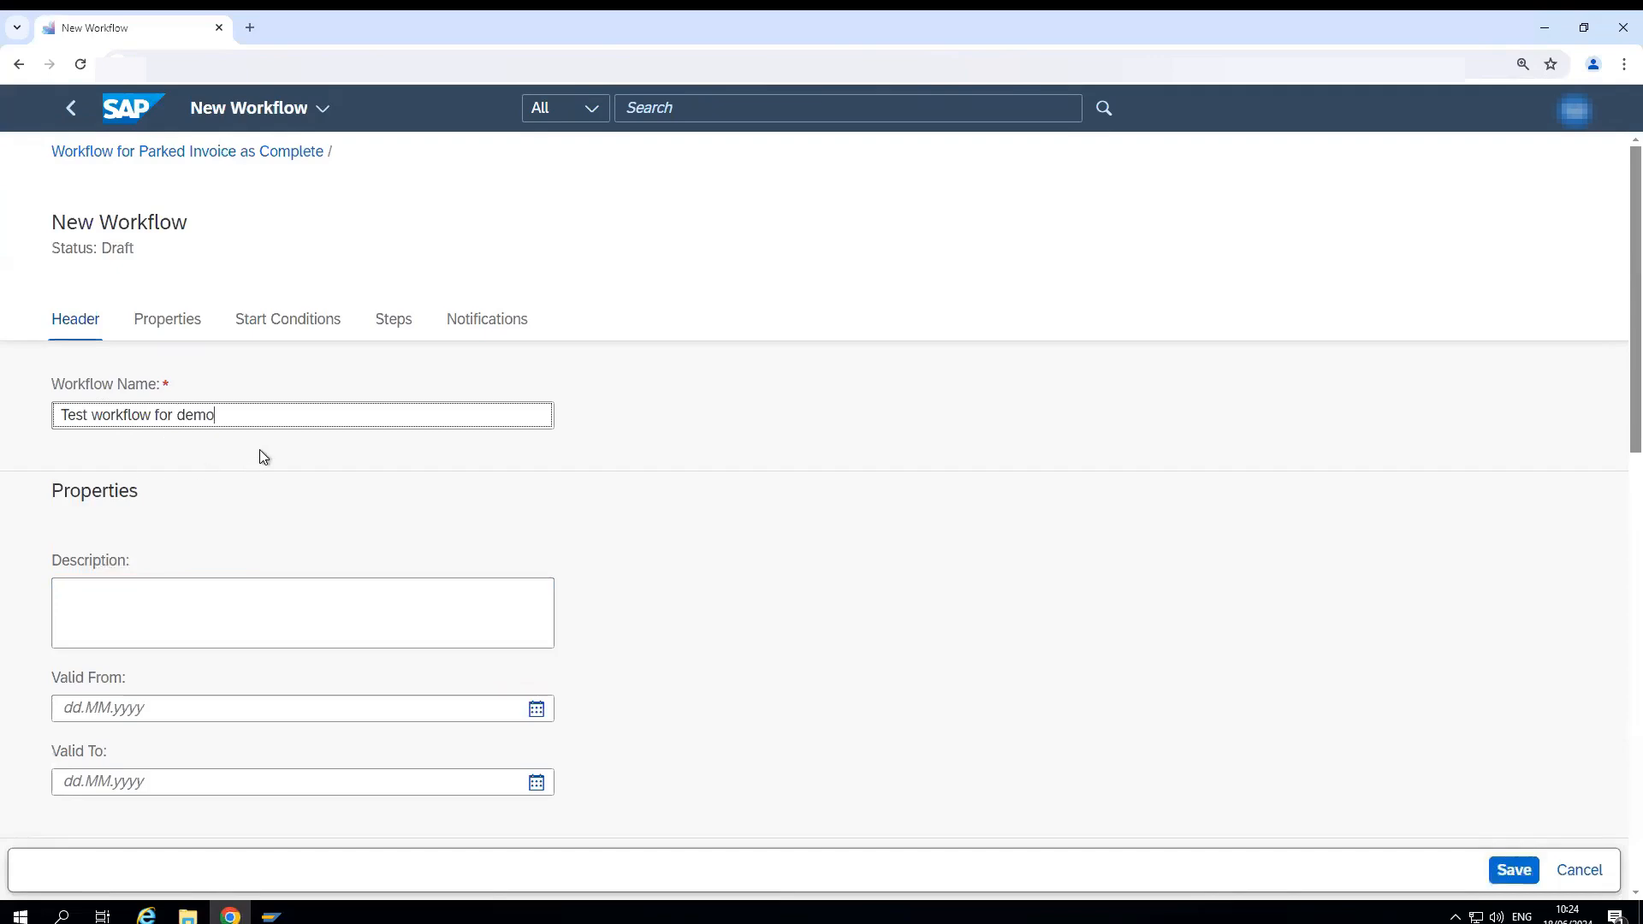
- Copy the workflow name "Test workflow for demo" into the workflow's description
key(ctrl+a)
key(ctrl+c)
click(139, 601)
key(ctrl+v)
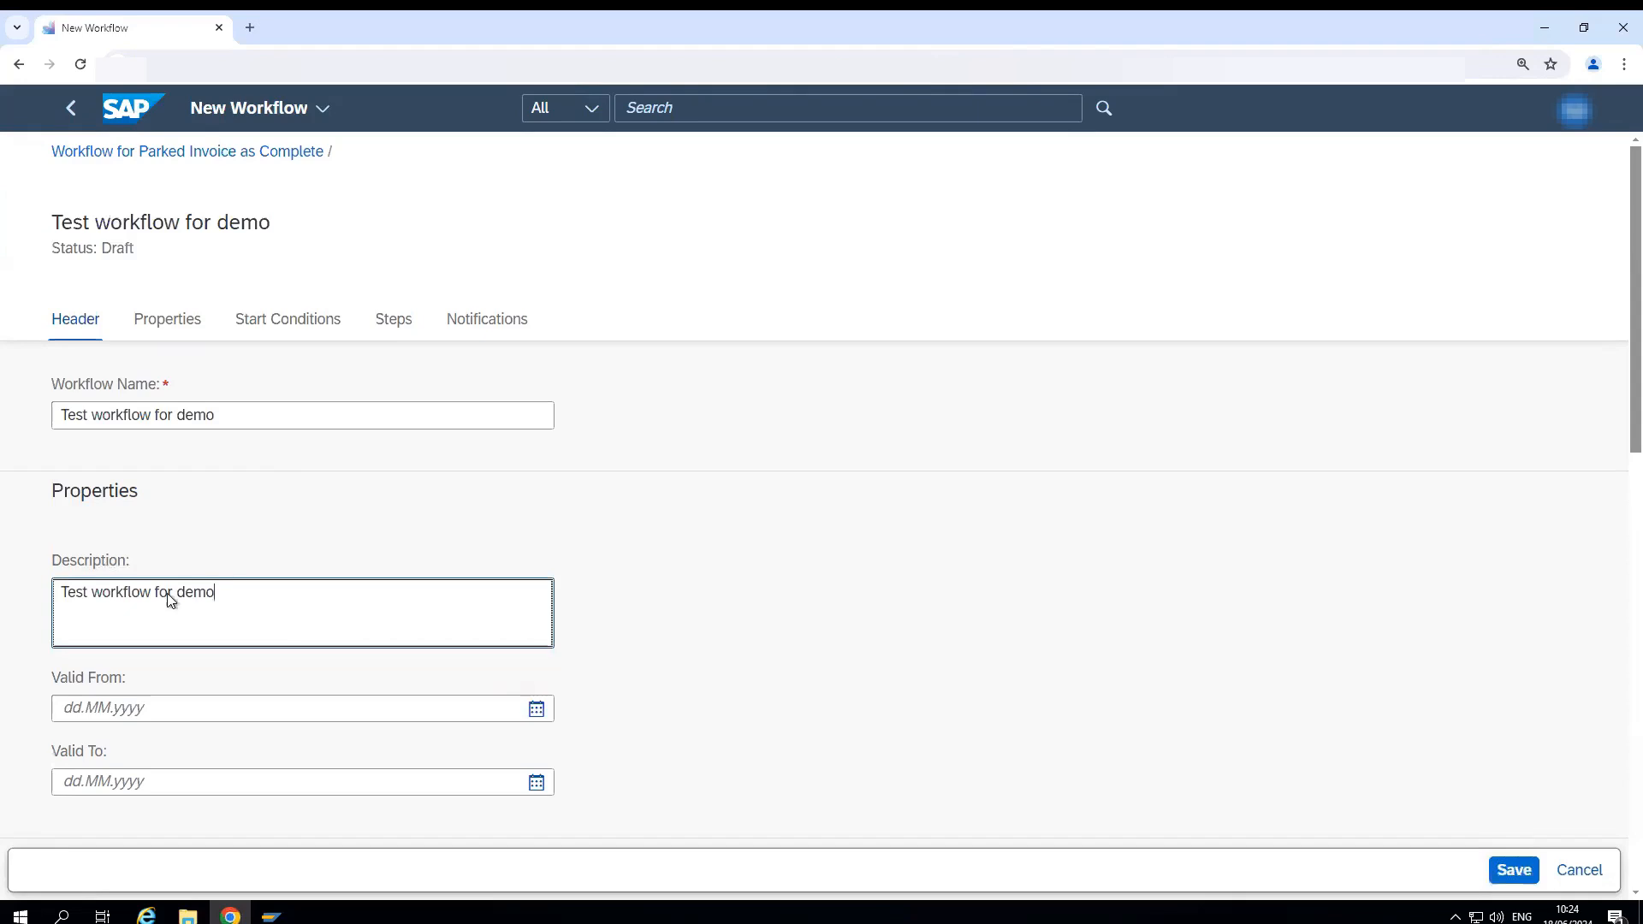
- Add a start condition "Company code of supplier invoice is" to the workflow and fill in its company code
scroll(314, 590, down, 2)
scroll(317, 596, down, 2)
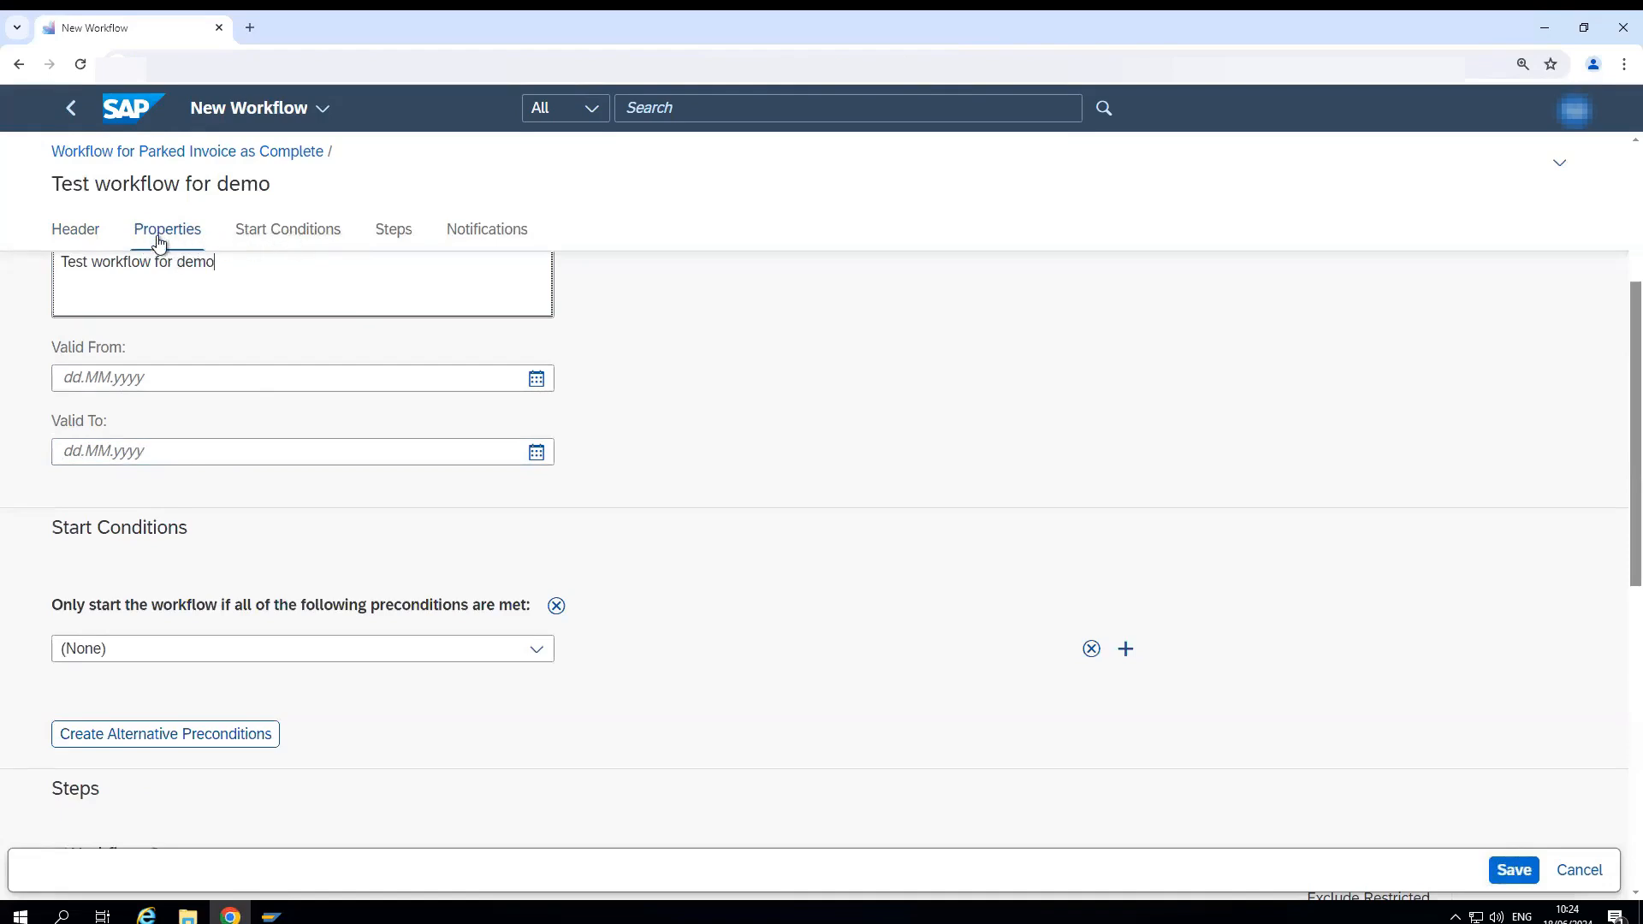
click(297, 232)
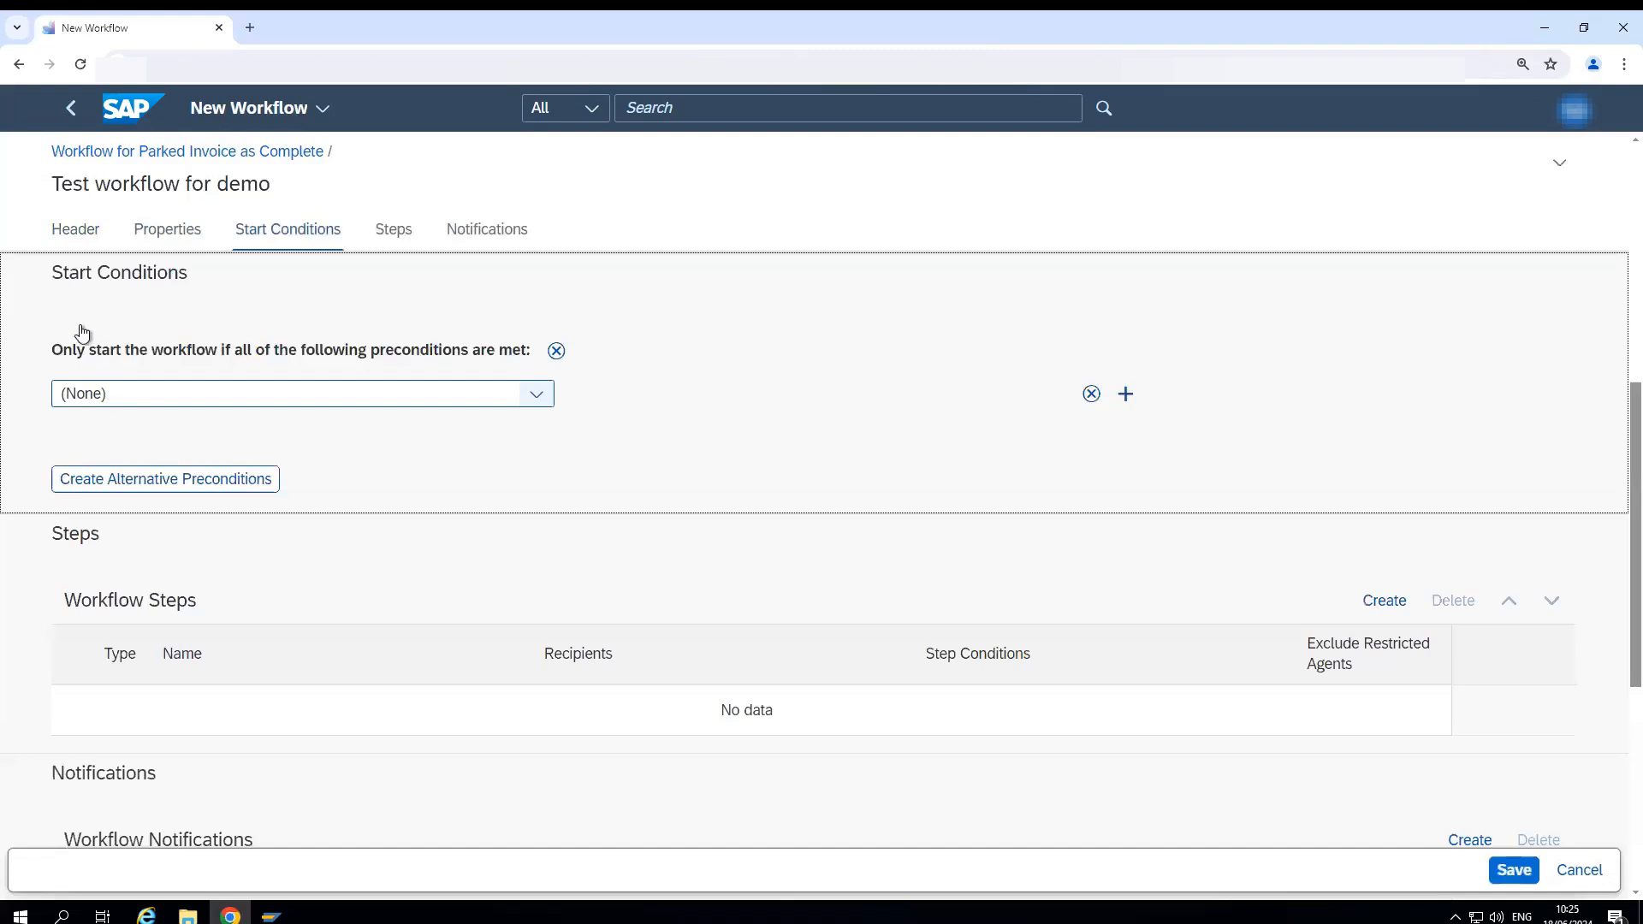
click(539, 400)
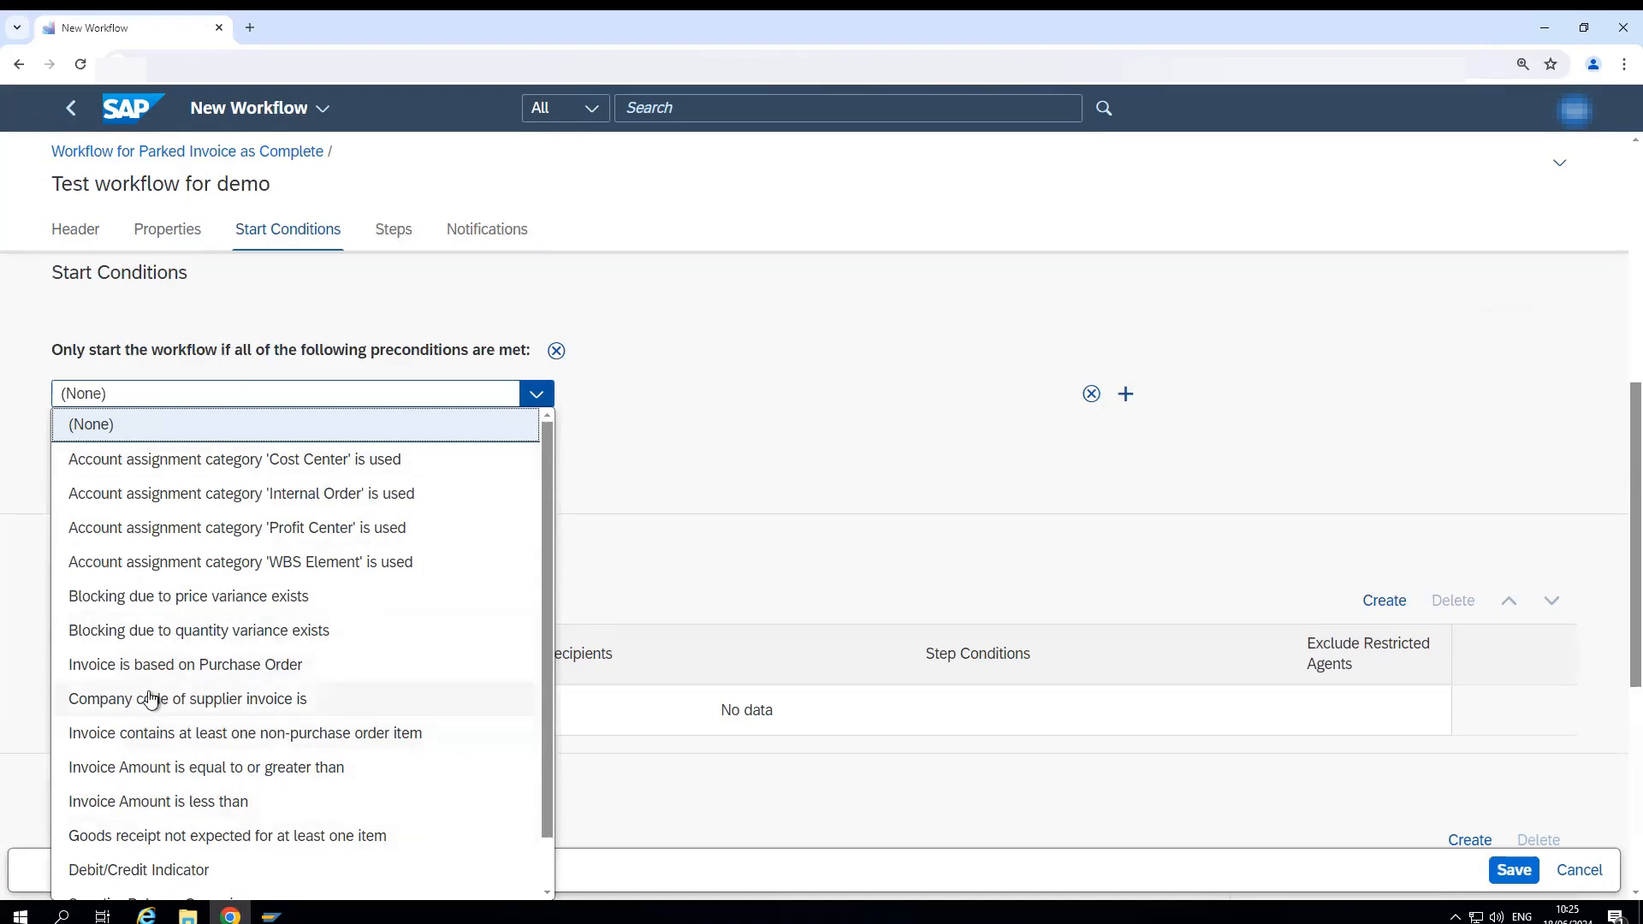
click(109, 713)
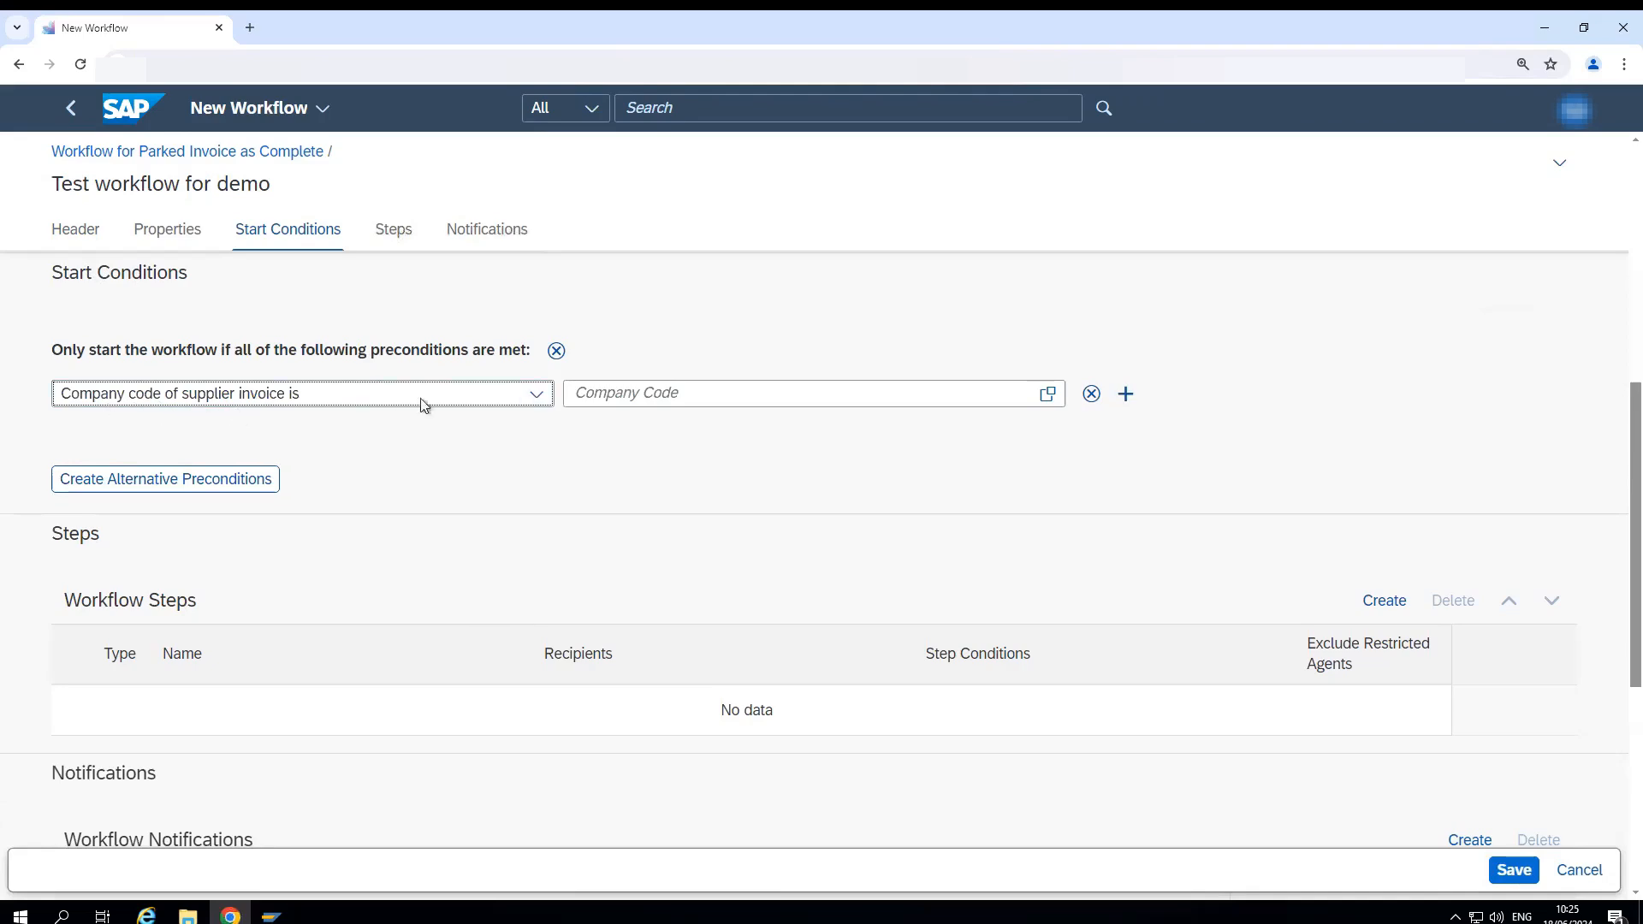
click(668, 391)
click(644, 401)
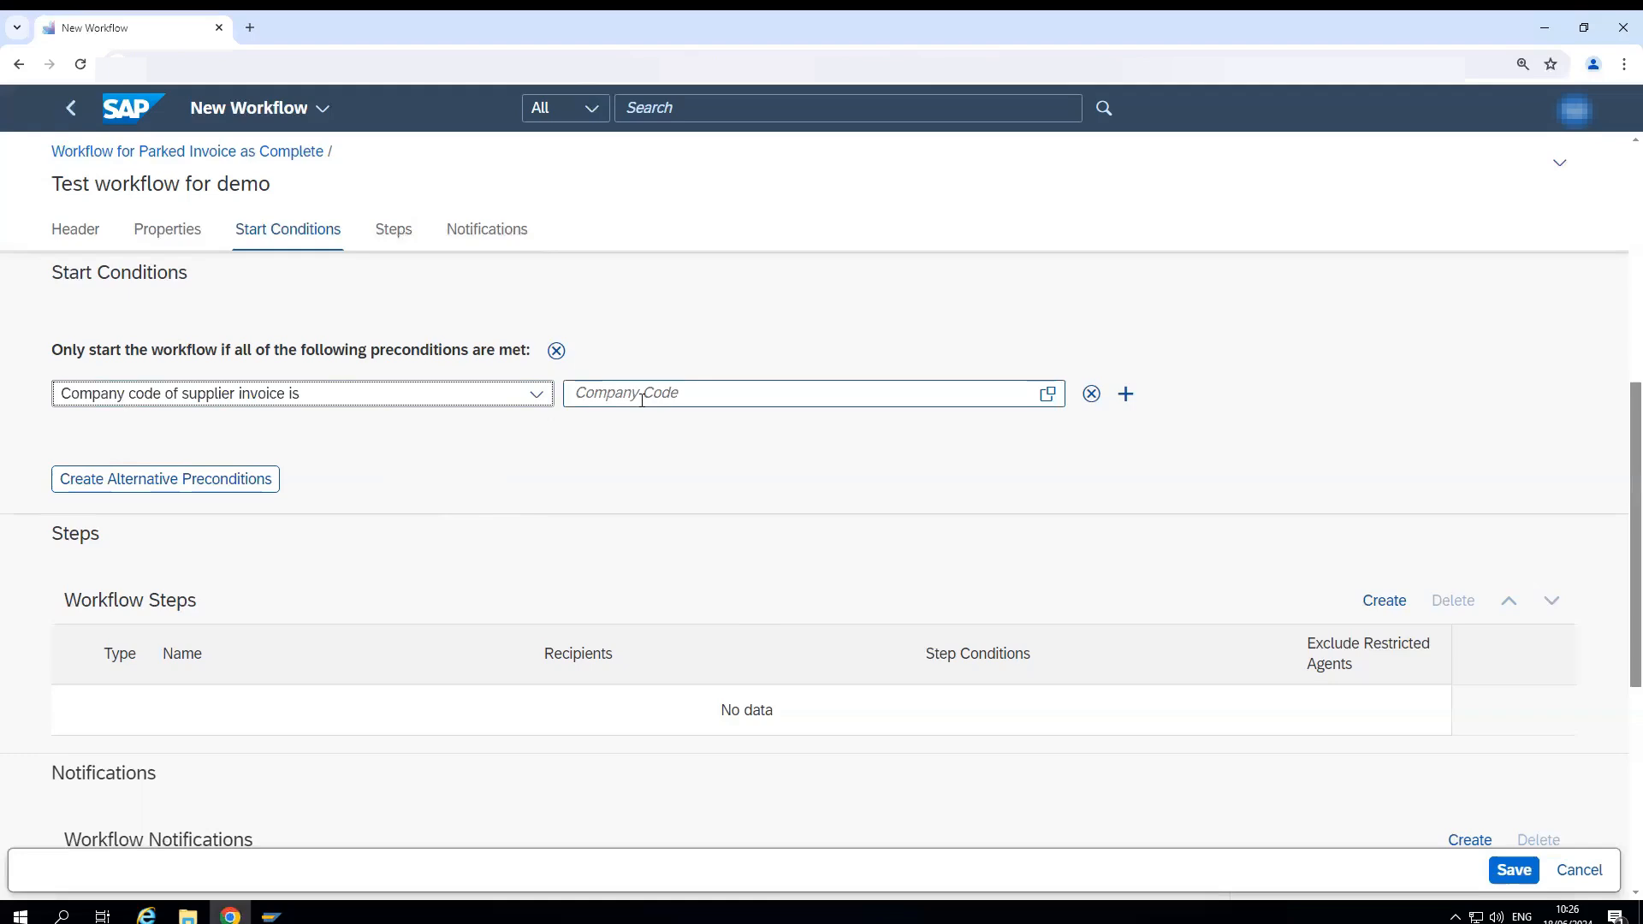
text(1)
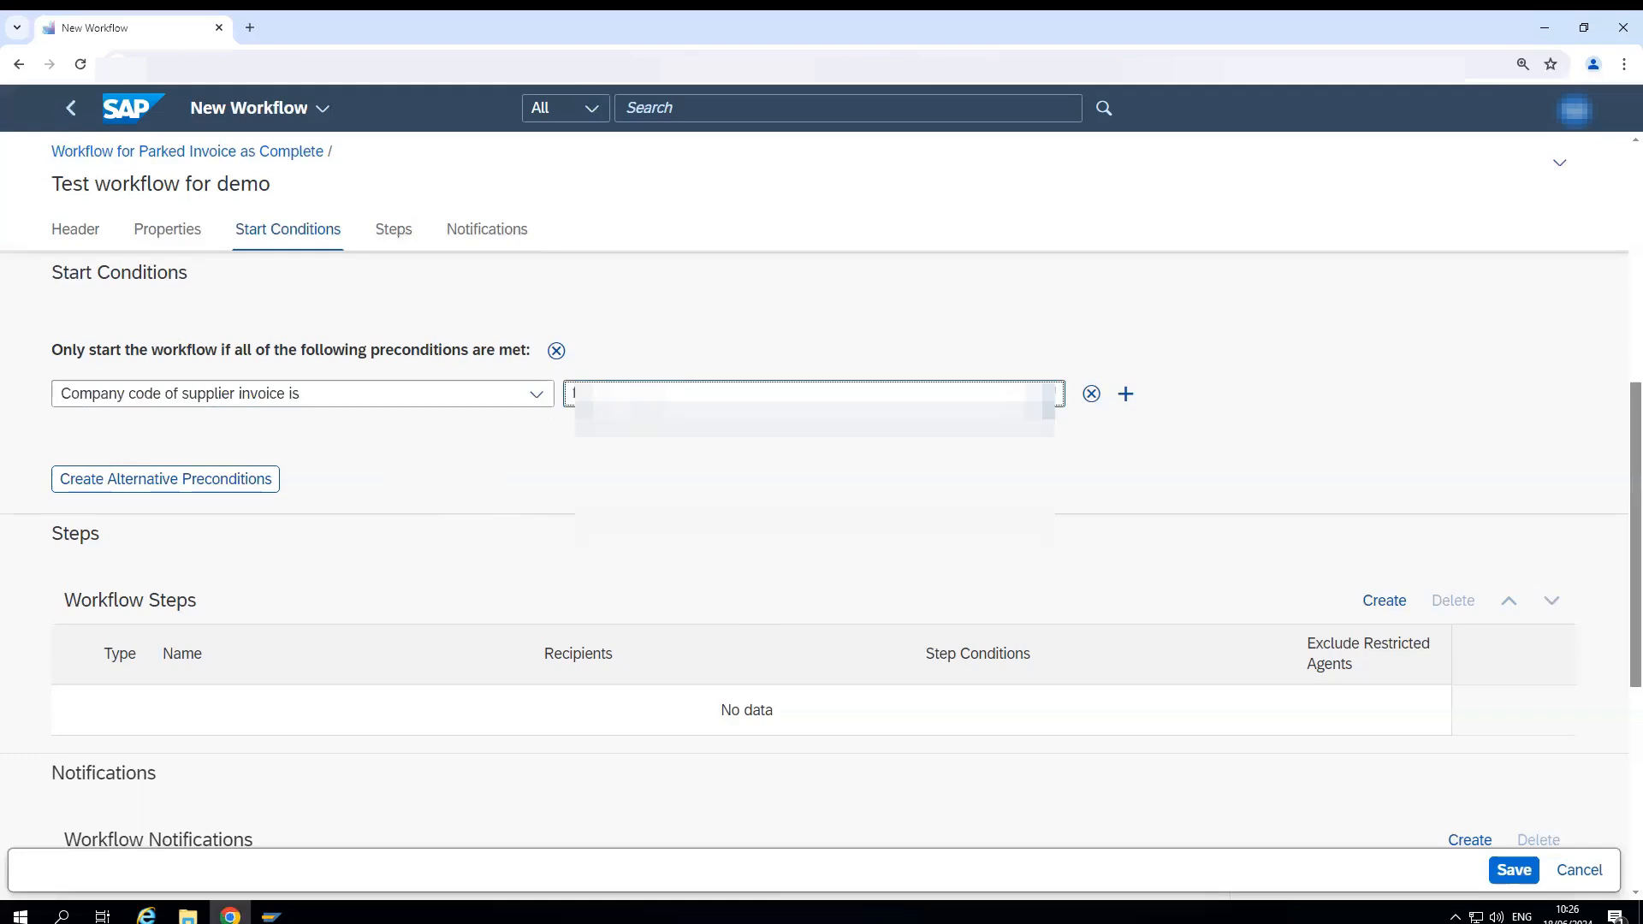
click(618, 458)
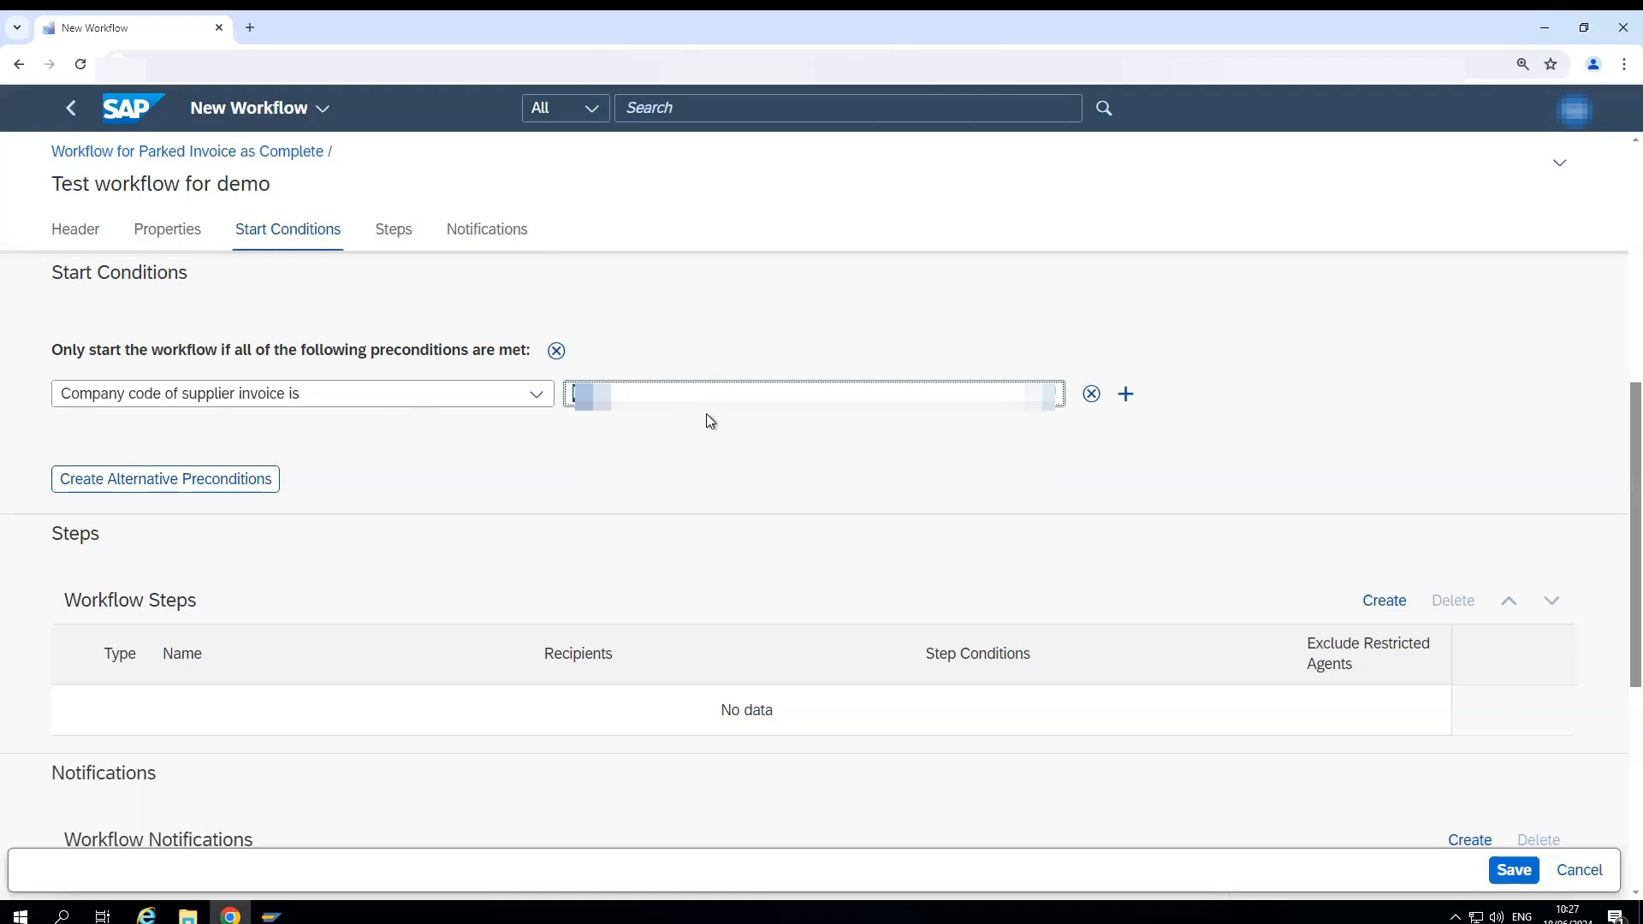
- Add a second start precondition "Invoice Amount is less than" 1000 EUR and remove that precondition again
click(1125, 394)
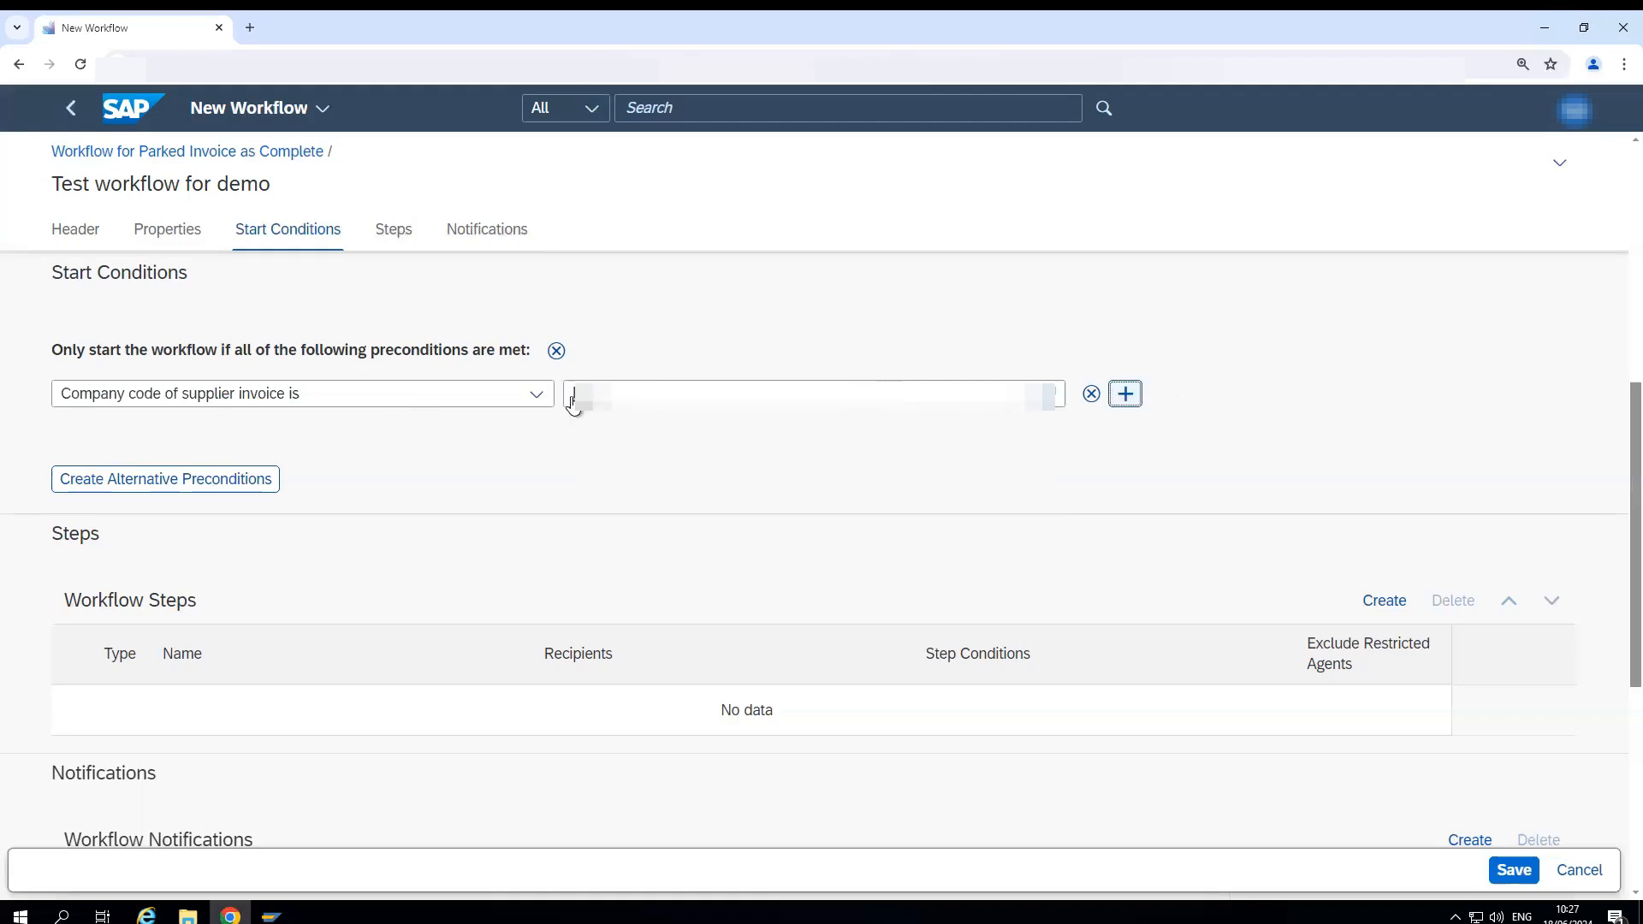
click(537, 434)
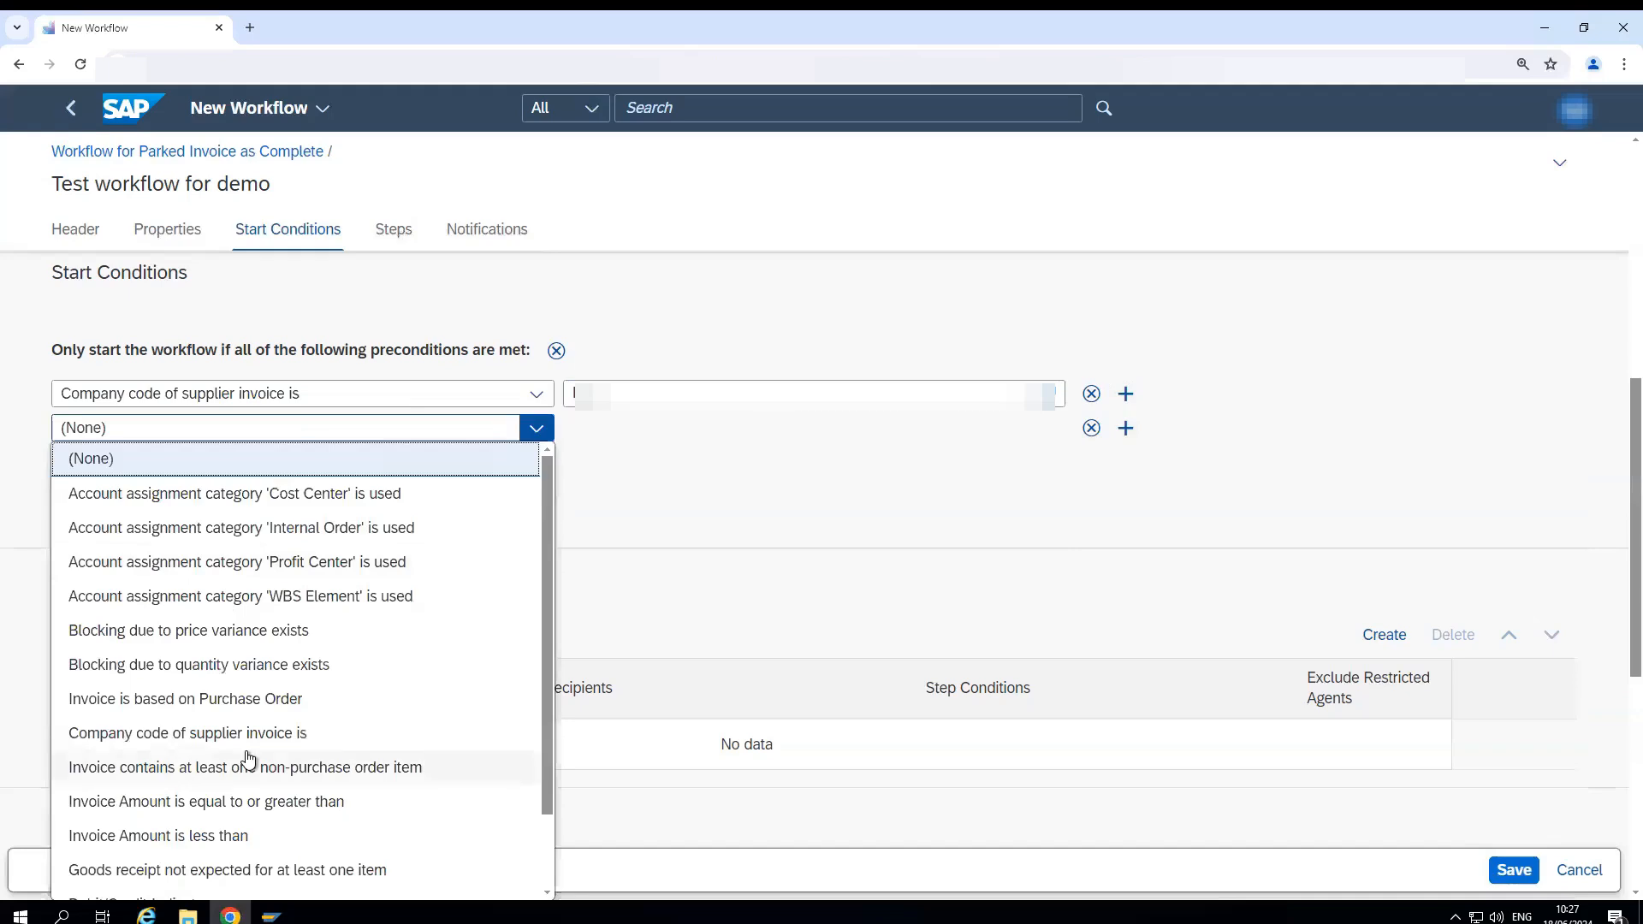
click(149, 835)
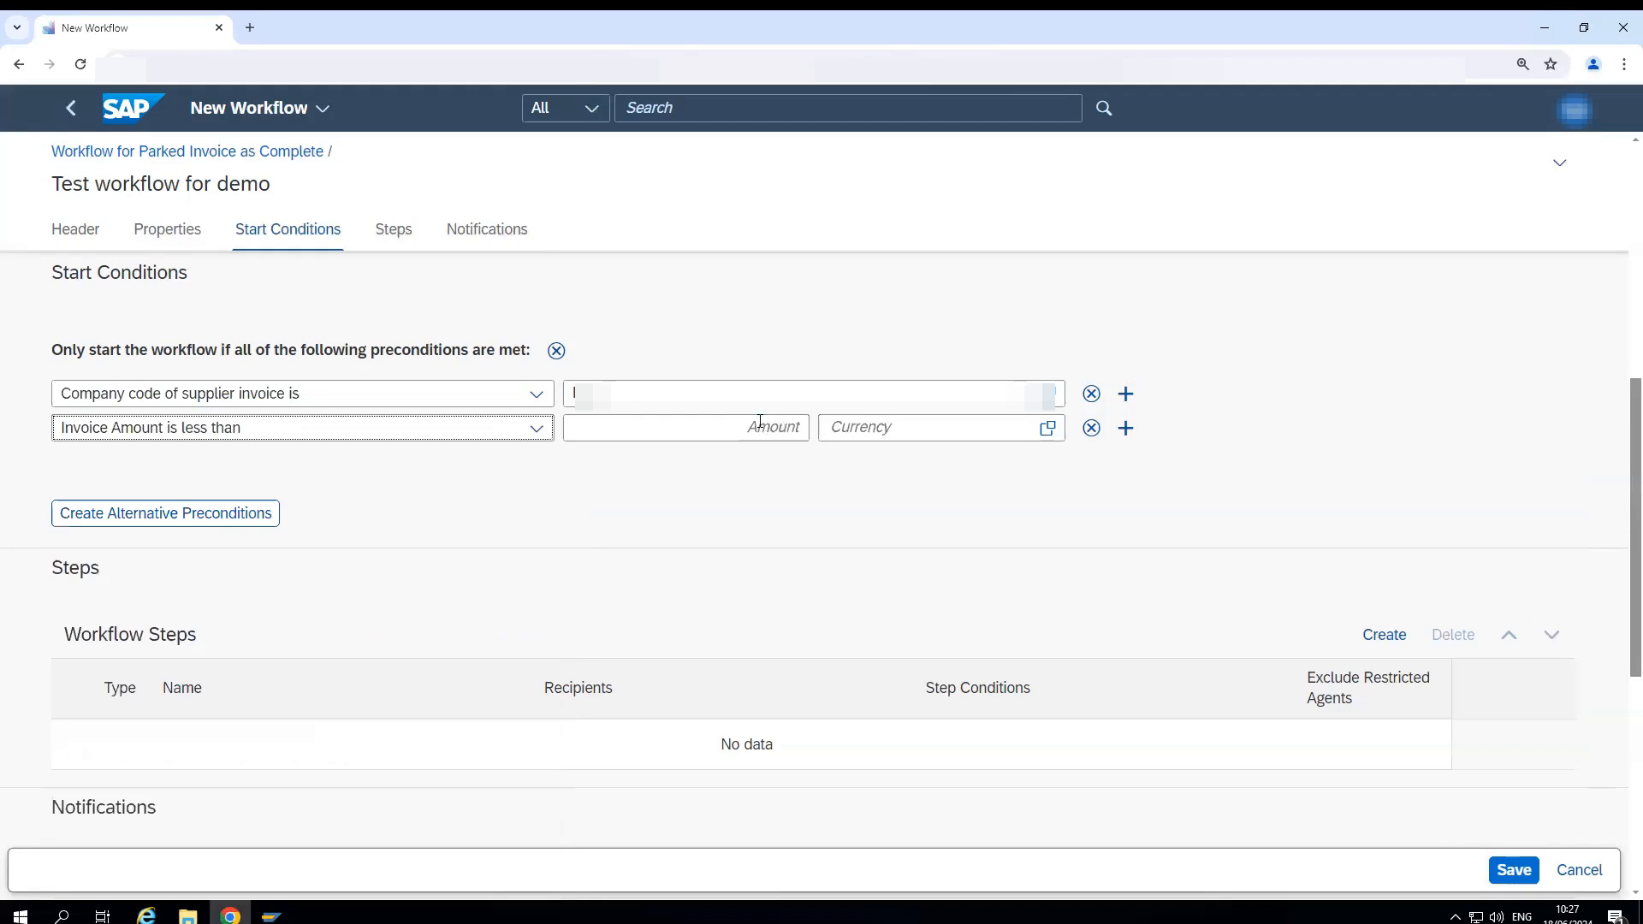
click(760, 422)
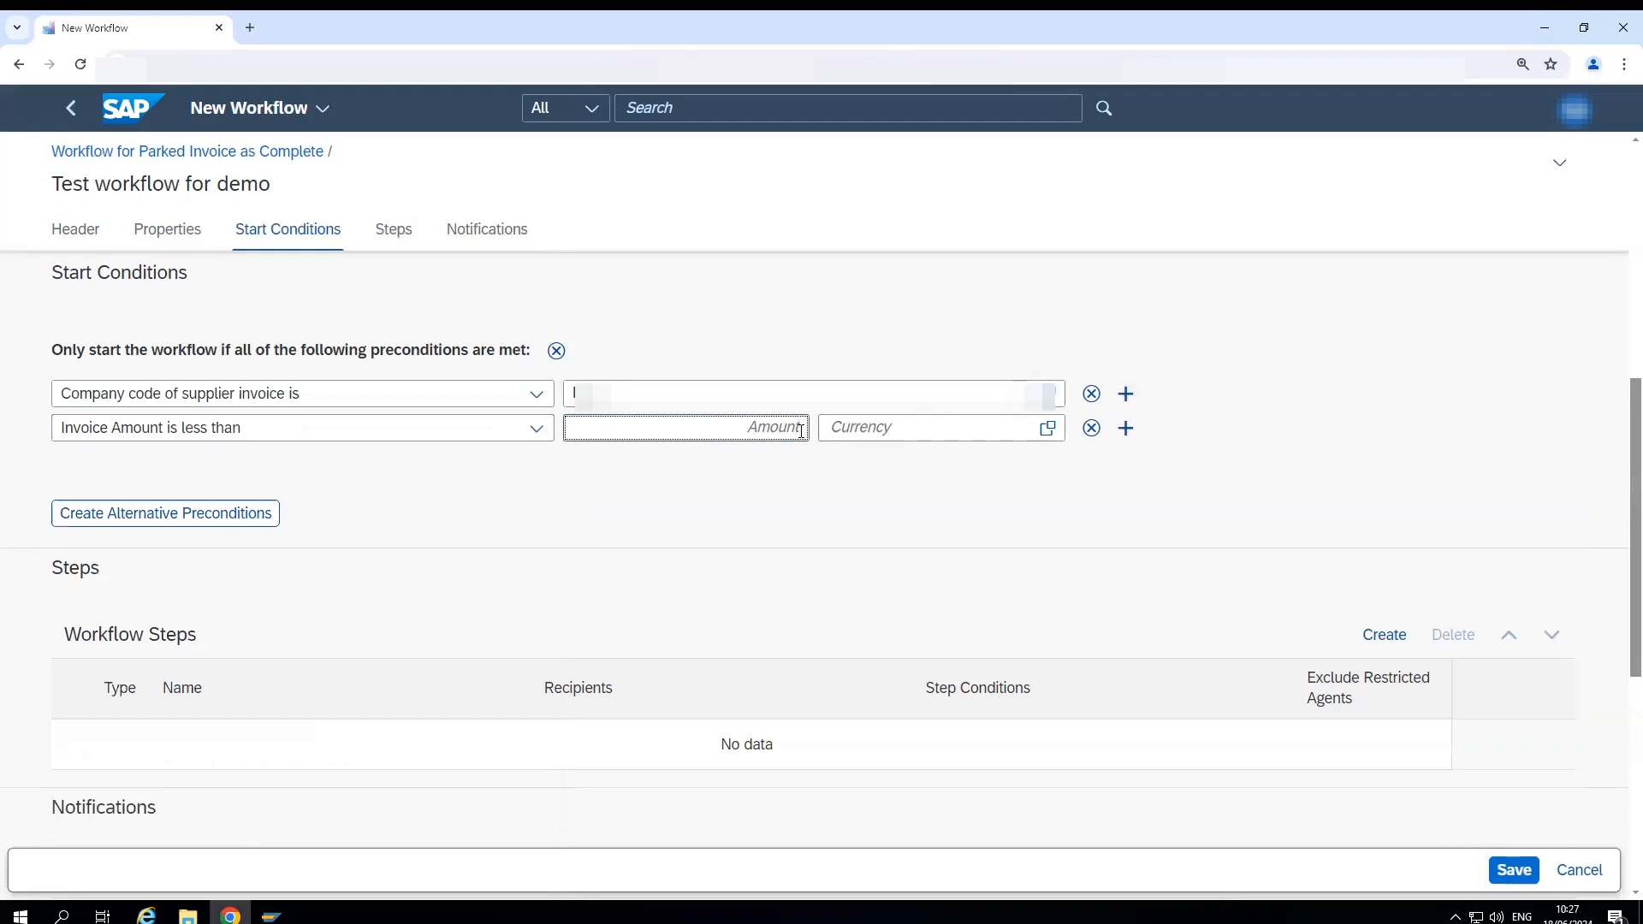
text(1000)
key(Tab)
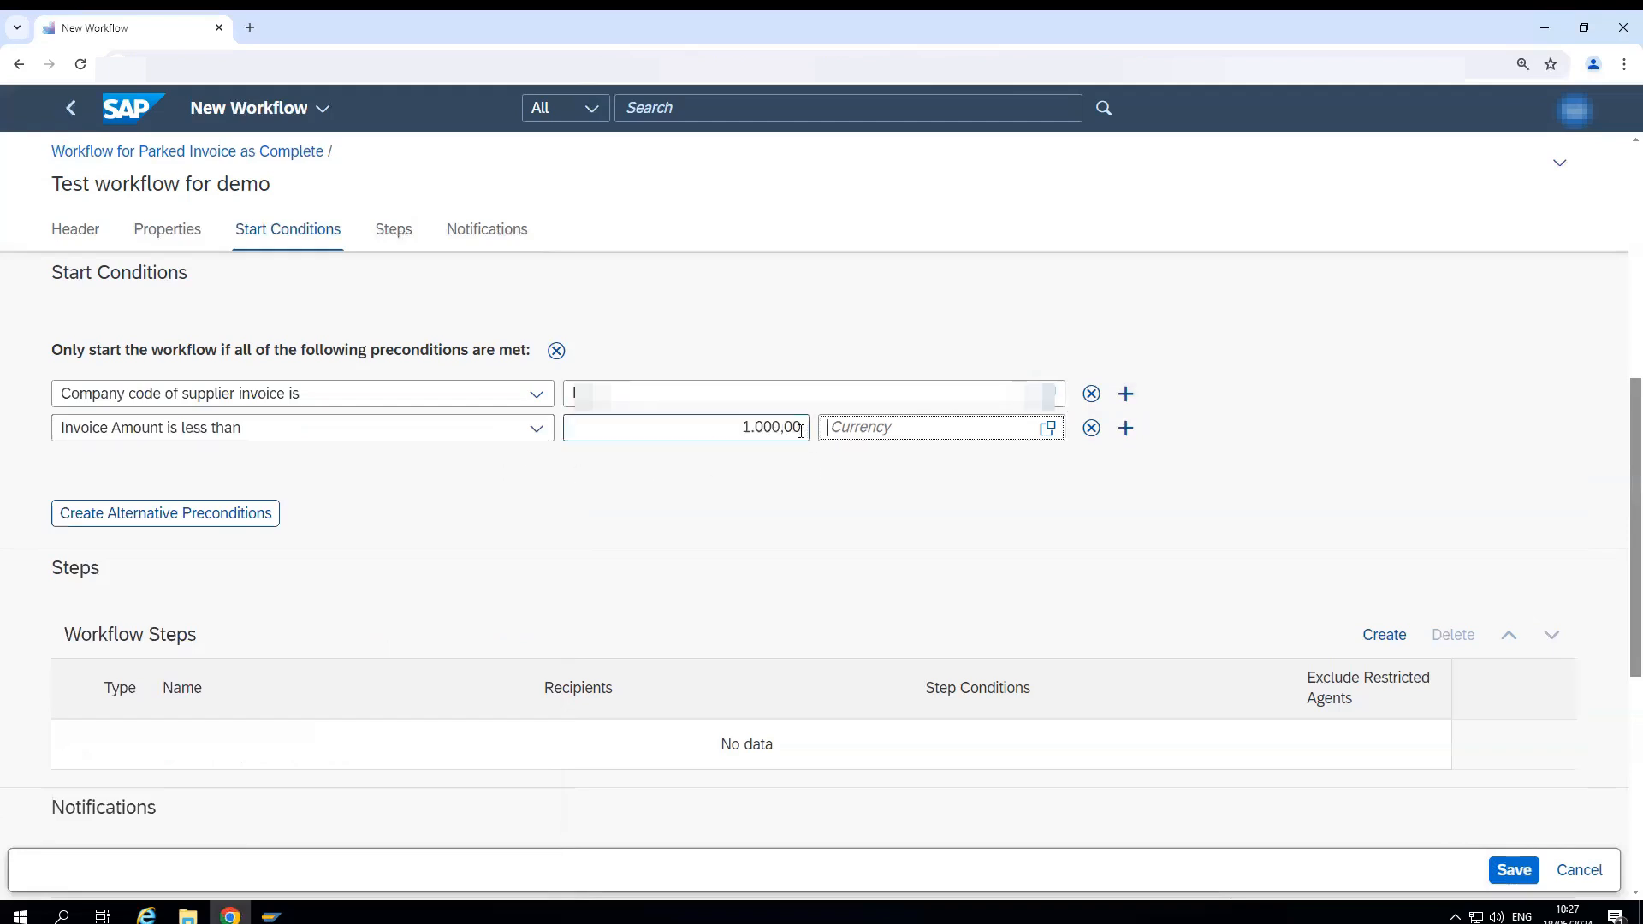
text(eur)
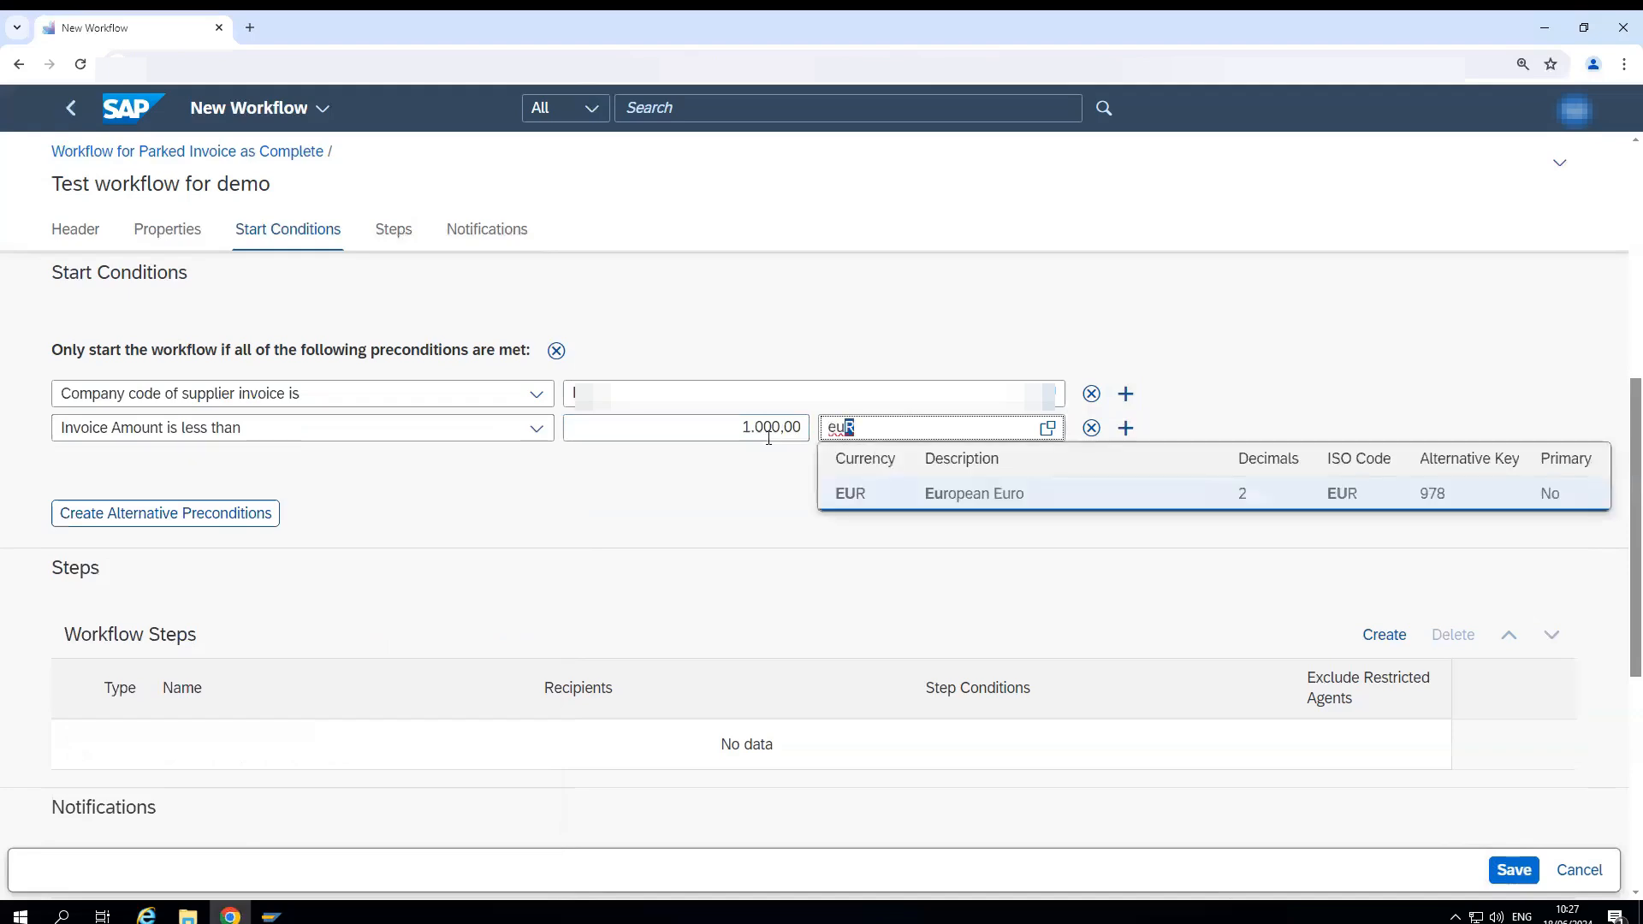
click(855, 505)
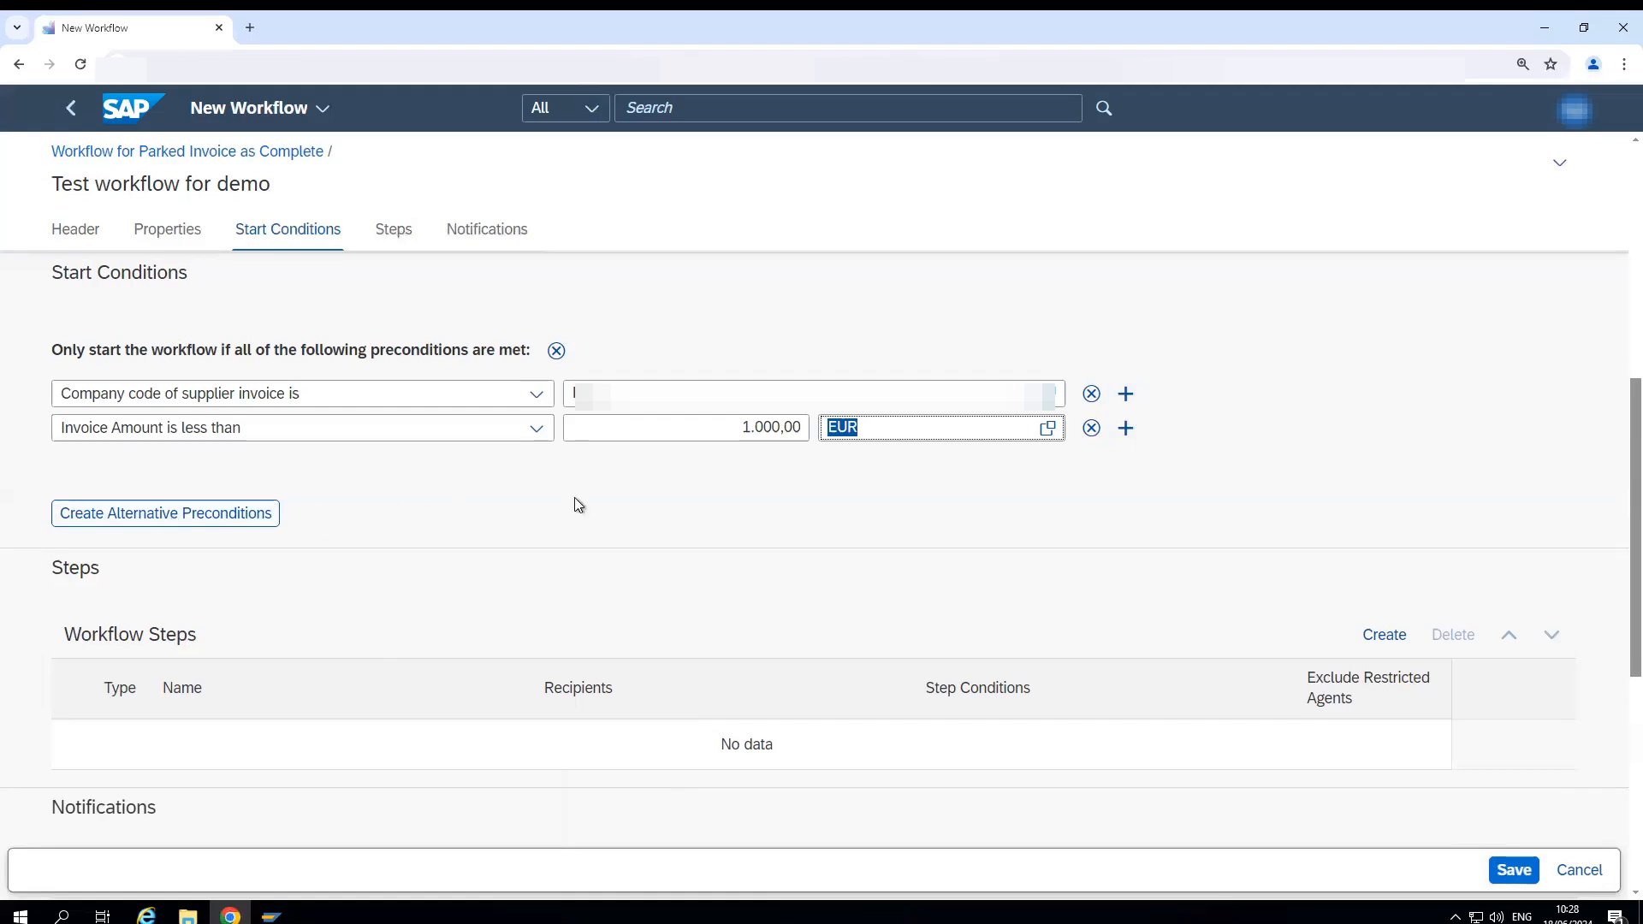
click(1098, 429)
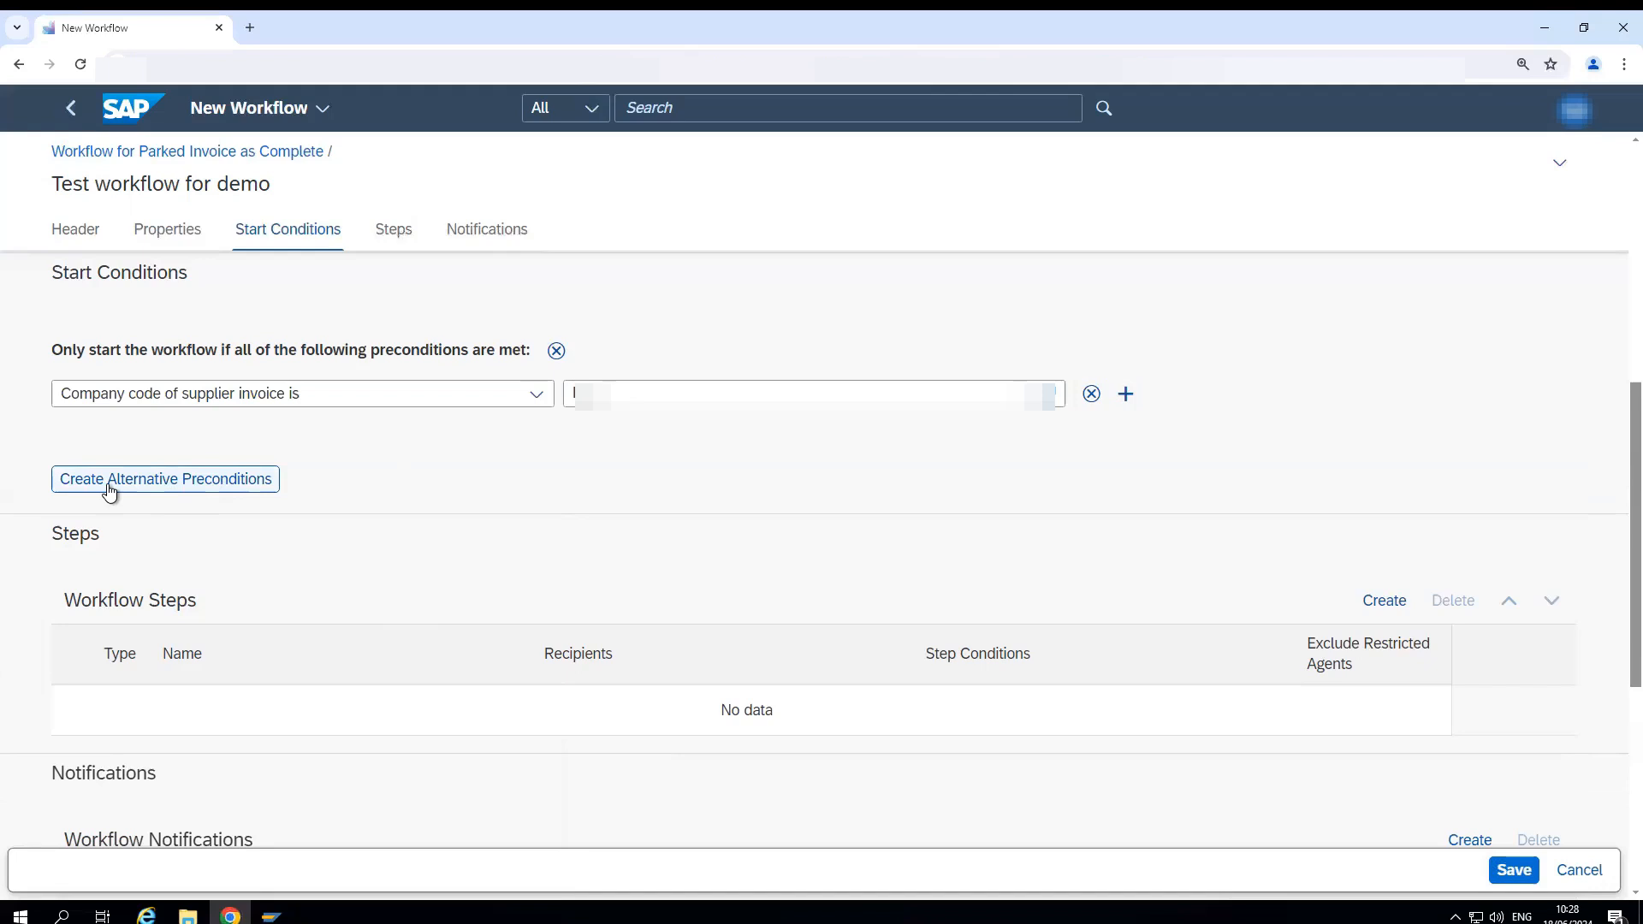
- Create an alternative precondition "Company code of supplier invoice is" and fill in another company code
click(146, 483)
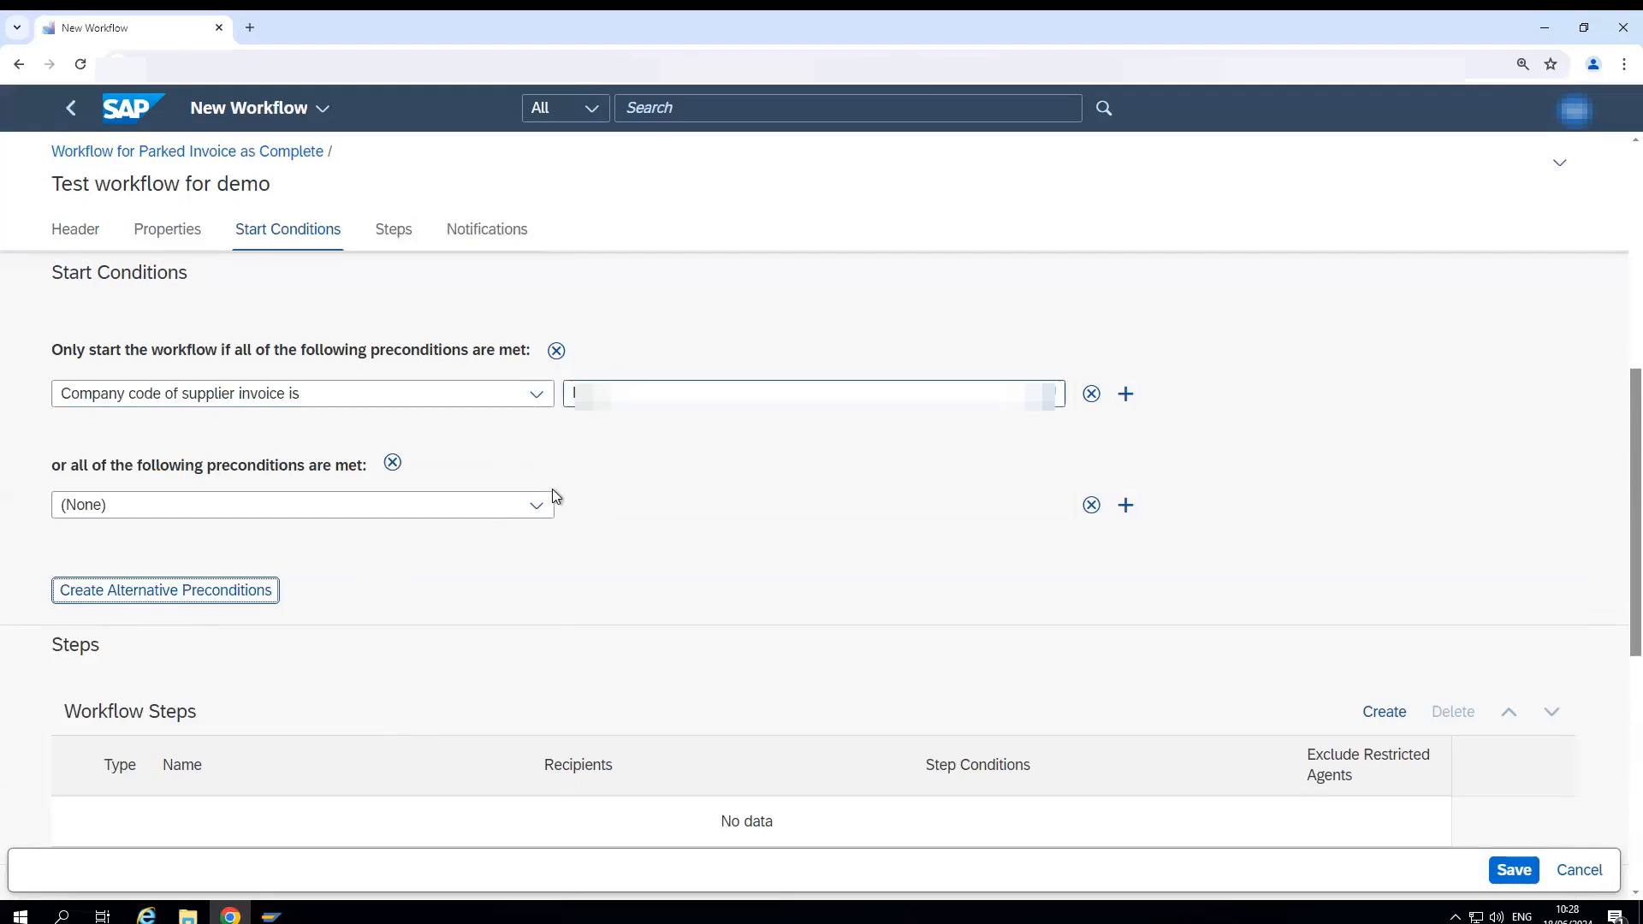
click(539, 507)
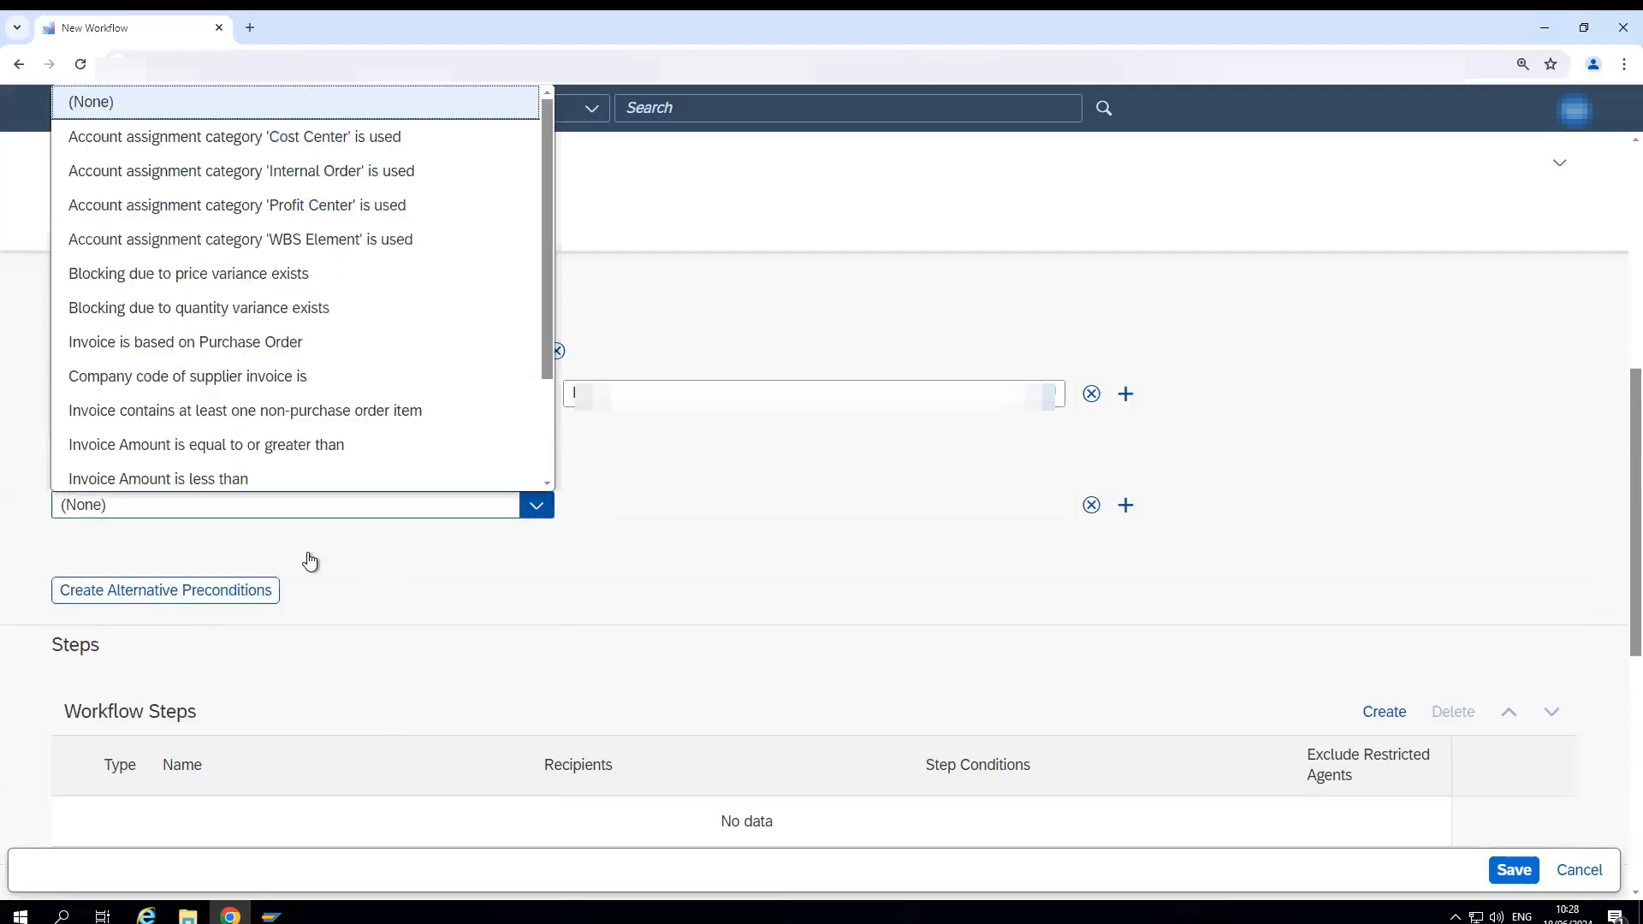
click(166, 376)
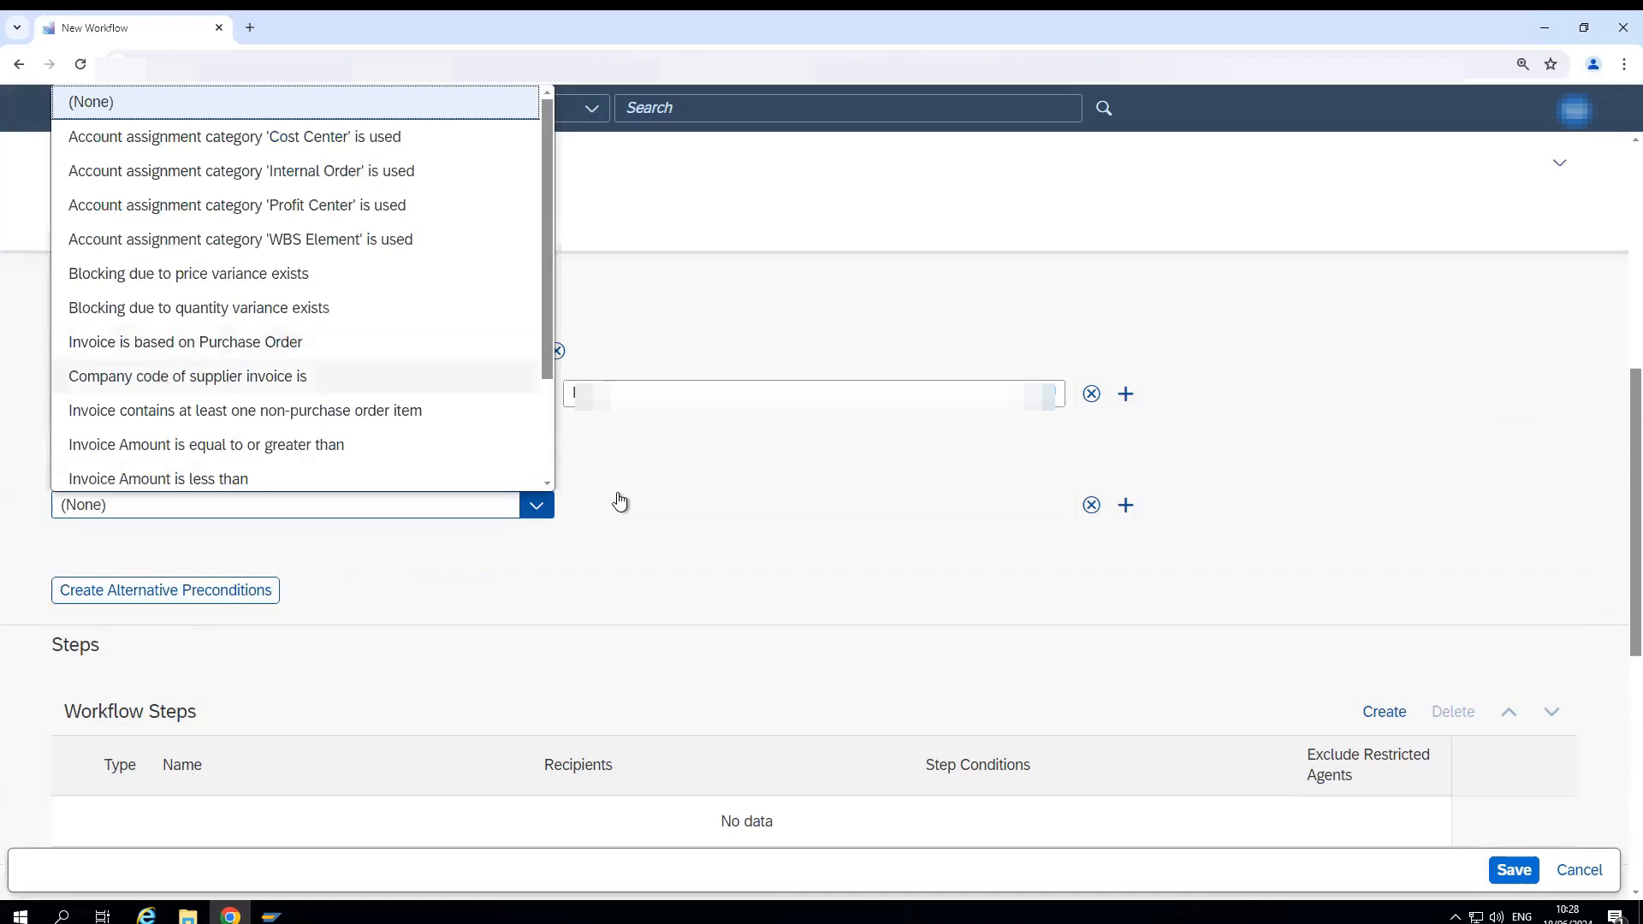
click(643, 504)
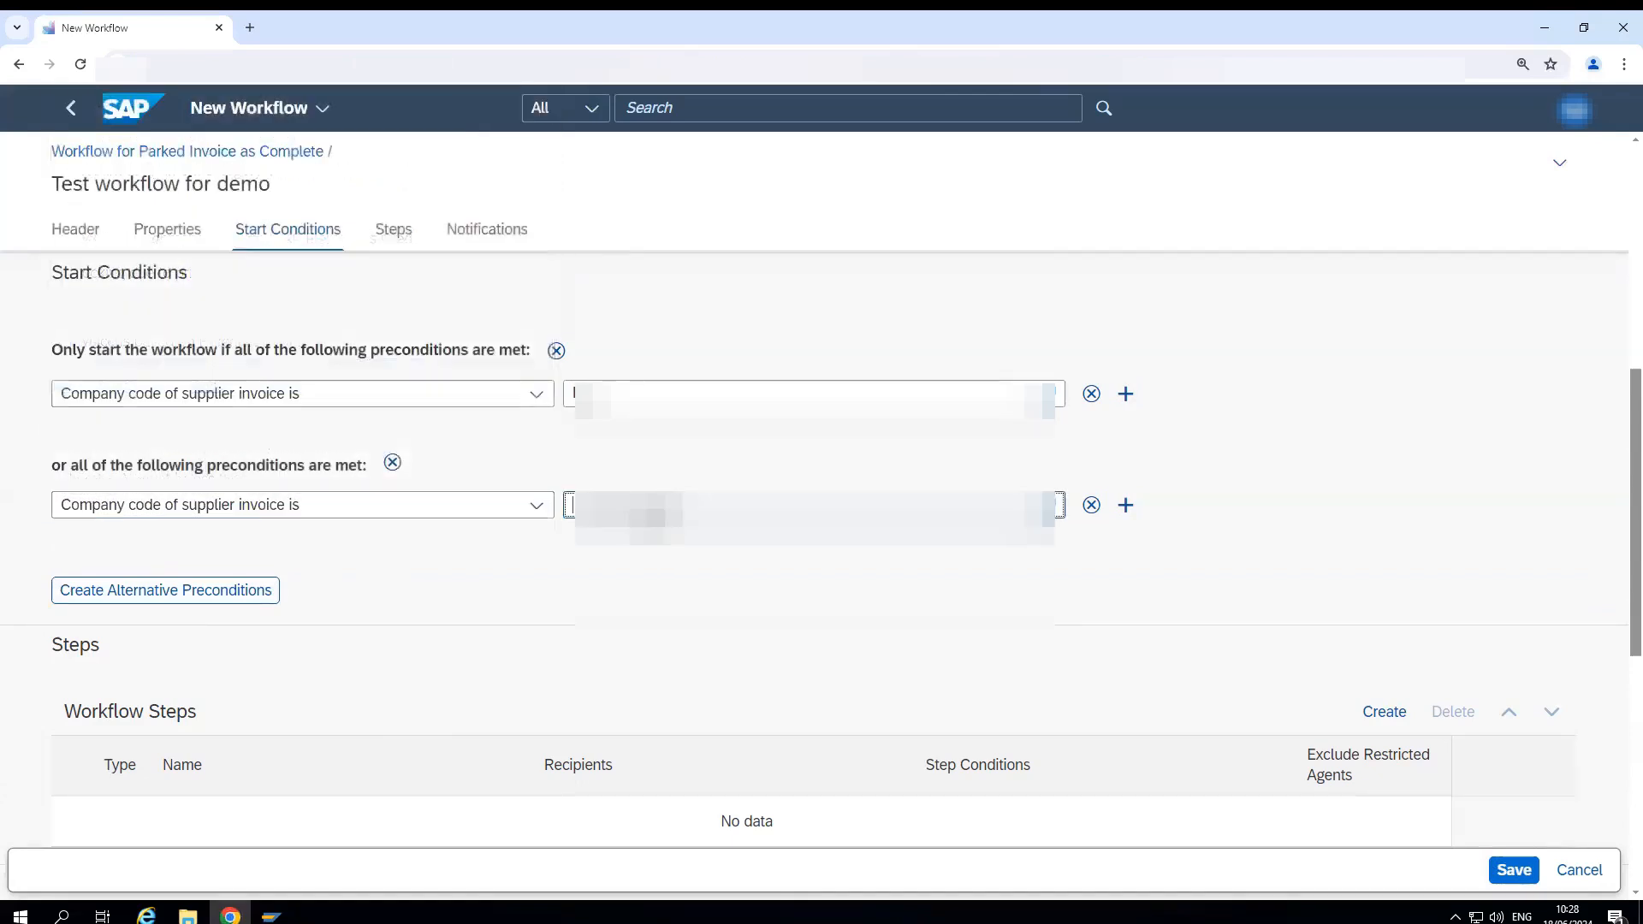
text(f)
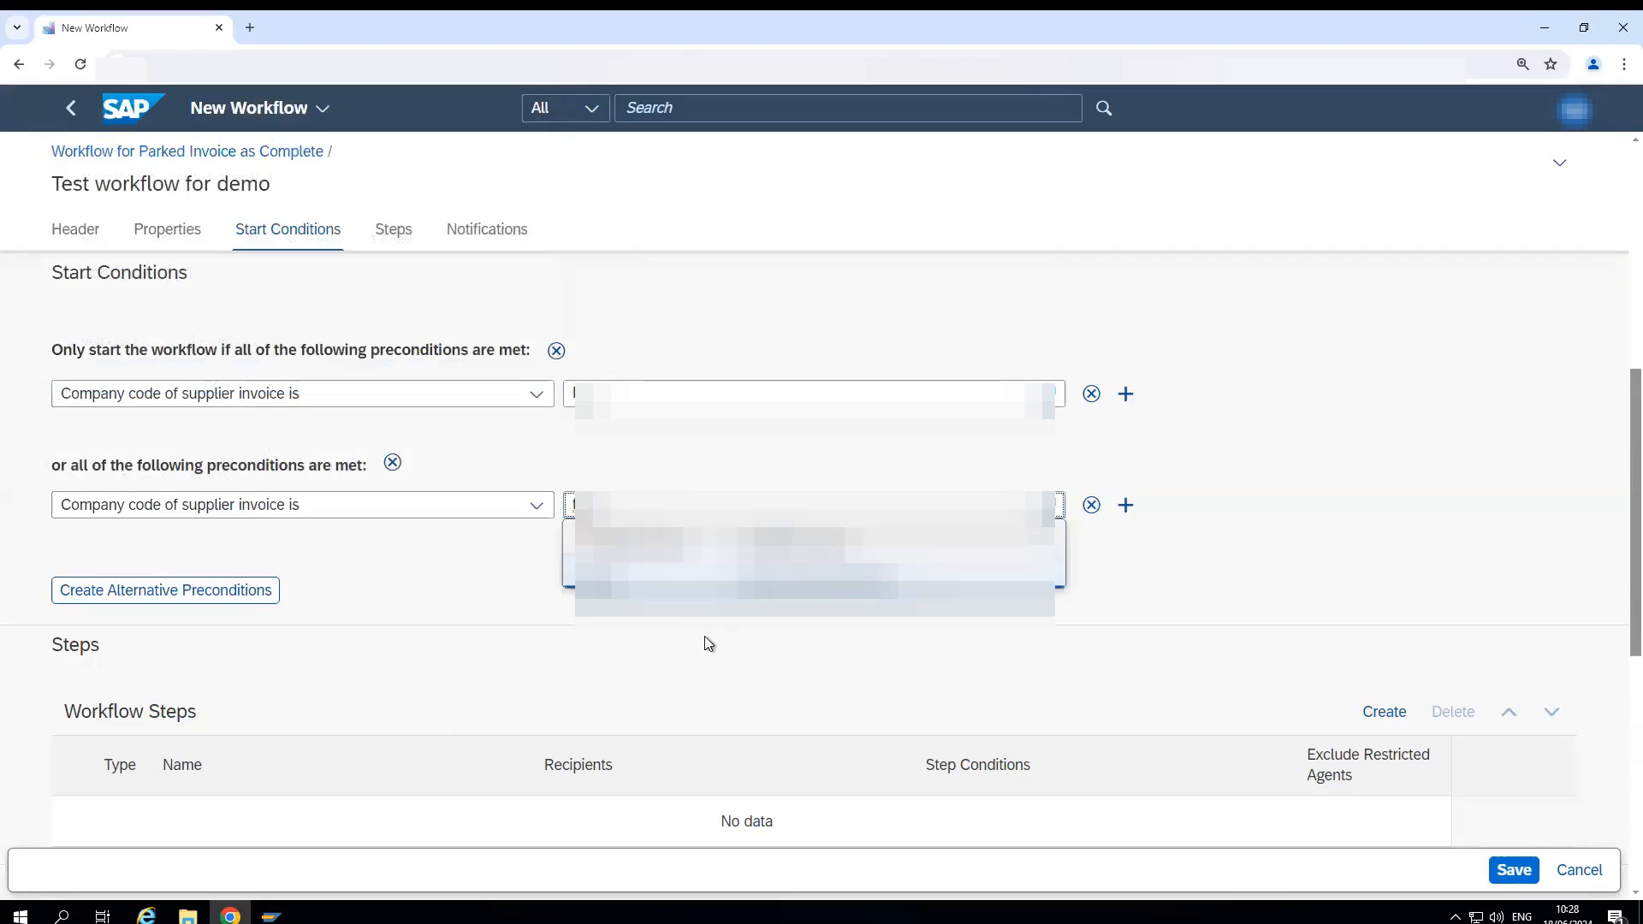
click(705, 635)
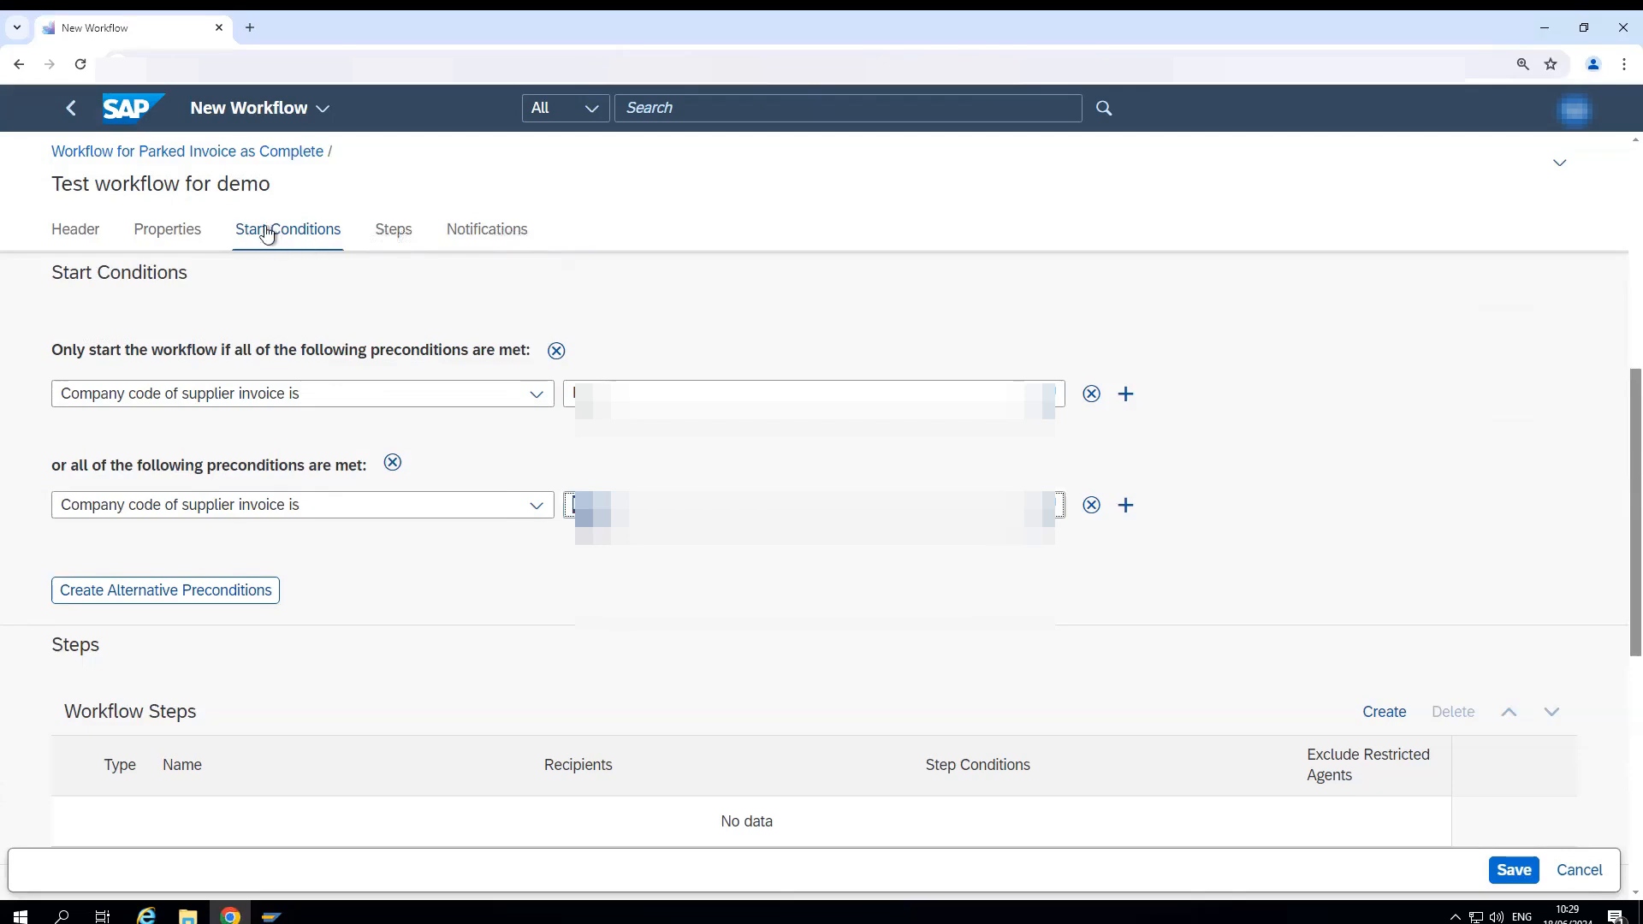
- Create a new workflow step and name it "invoice less than 1000 EUR"
click(393, 237)
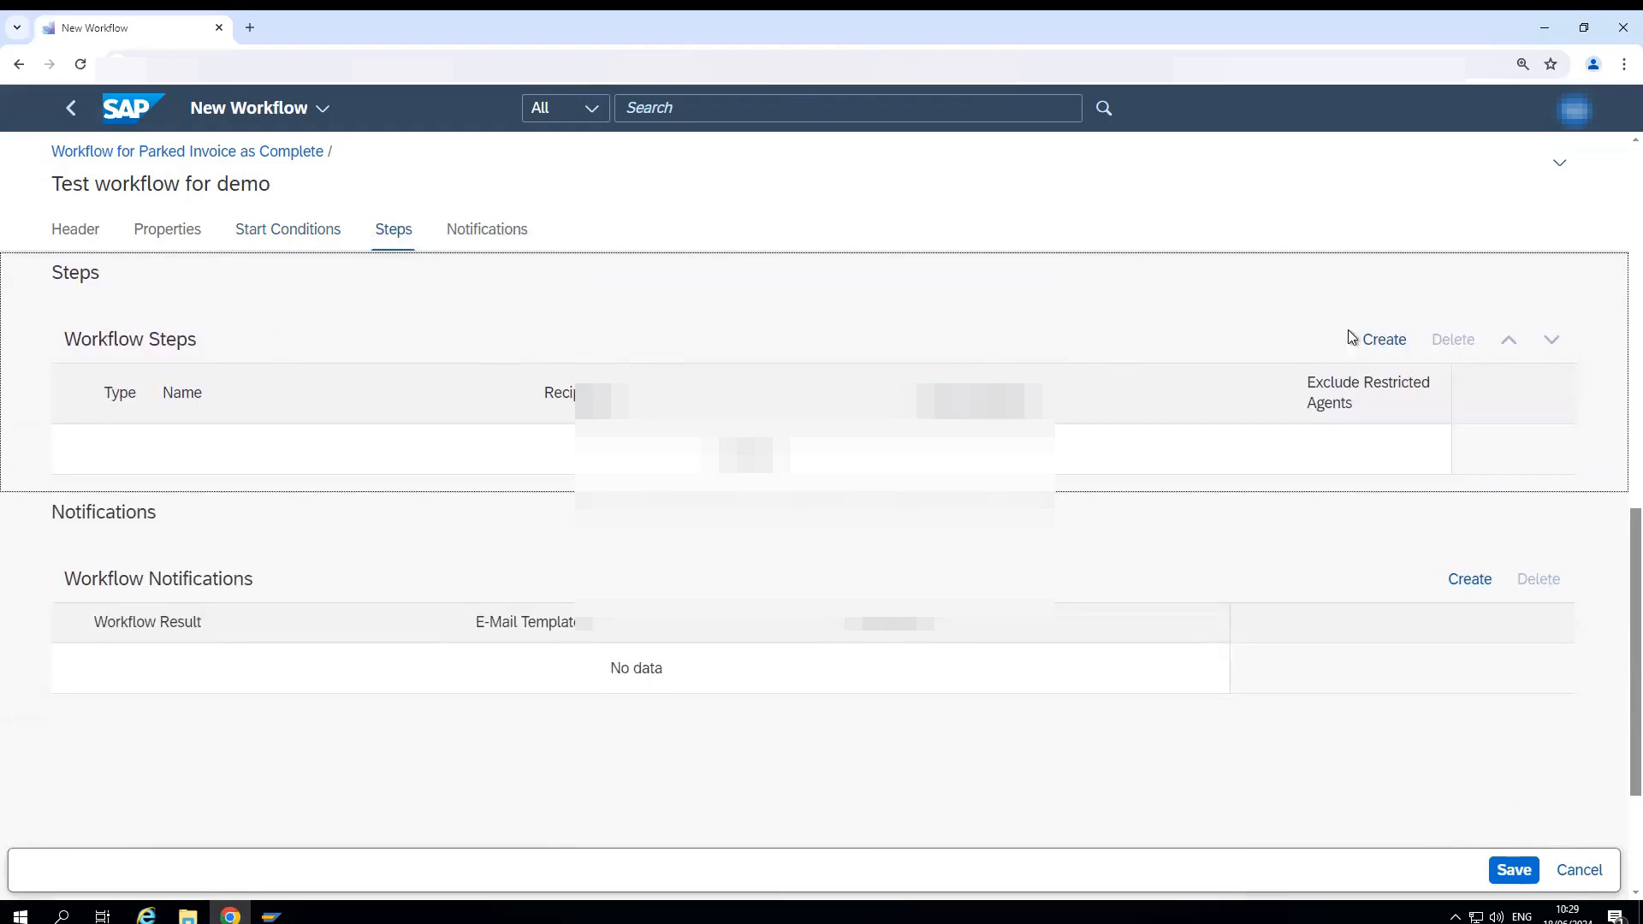
click(1377, 346)
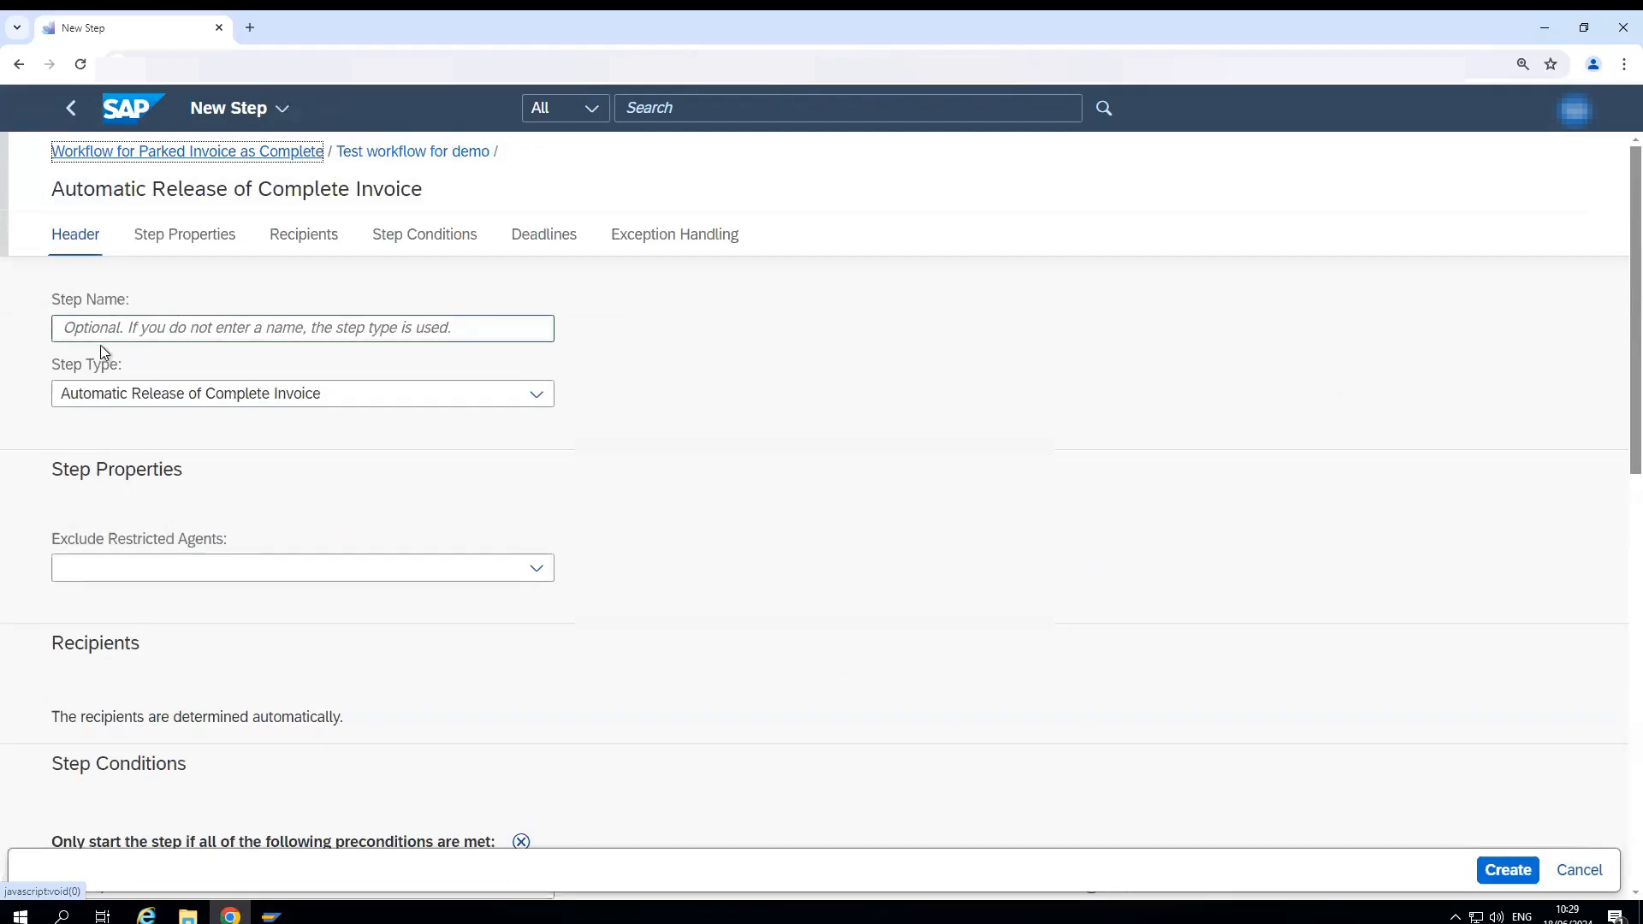
click(74, 327)
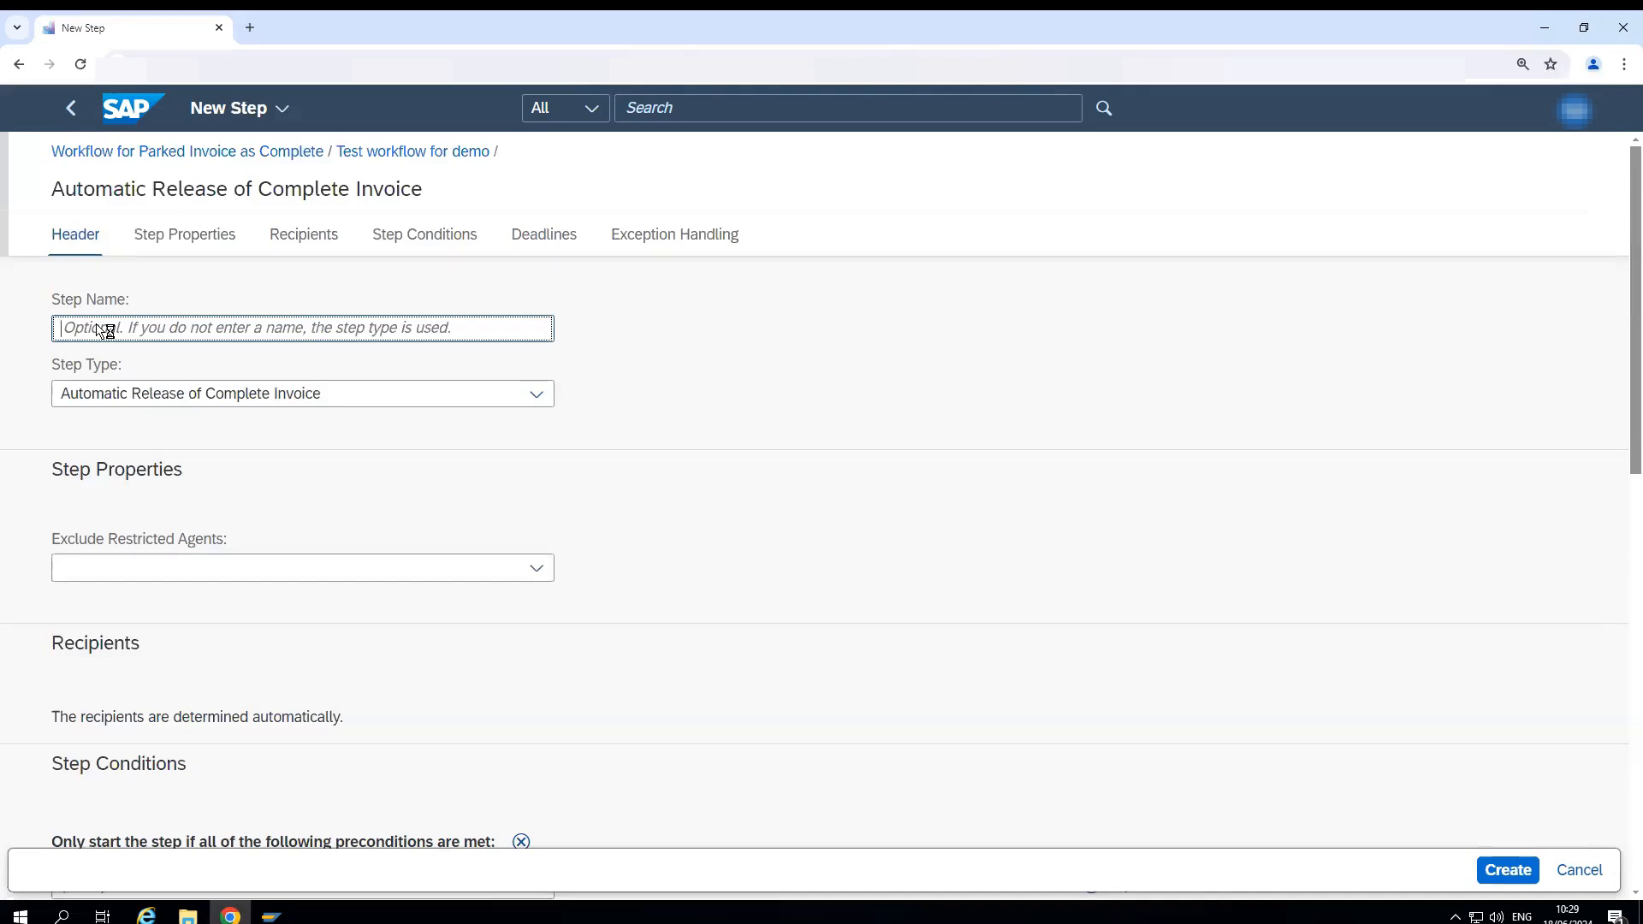
text(invo)
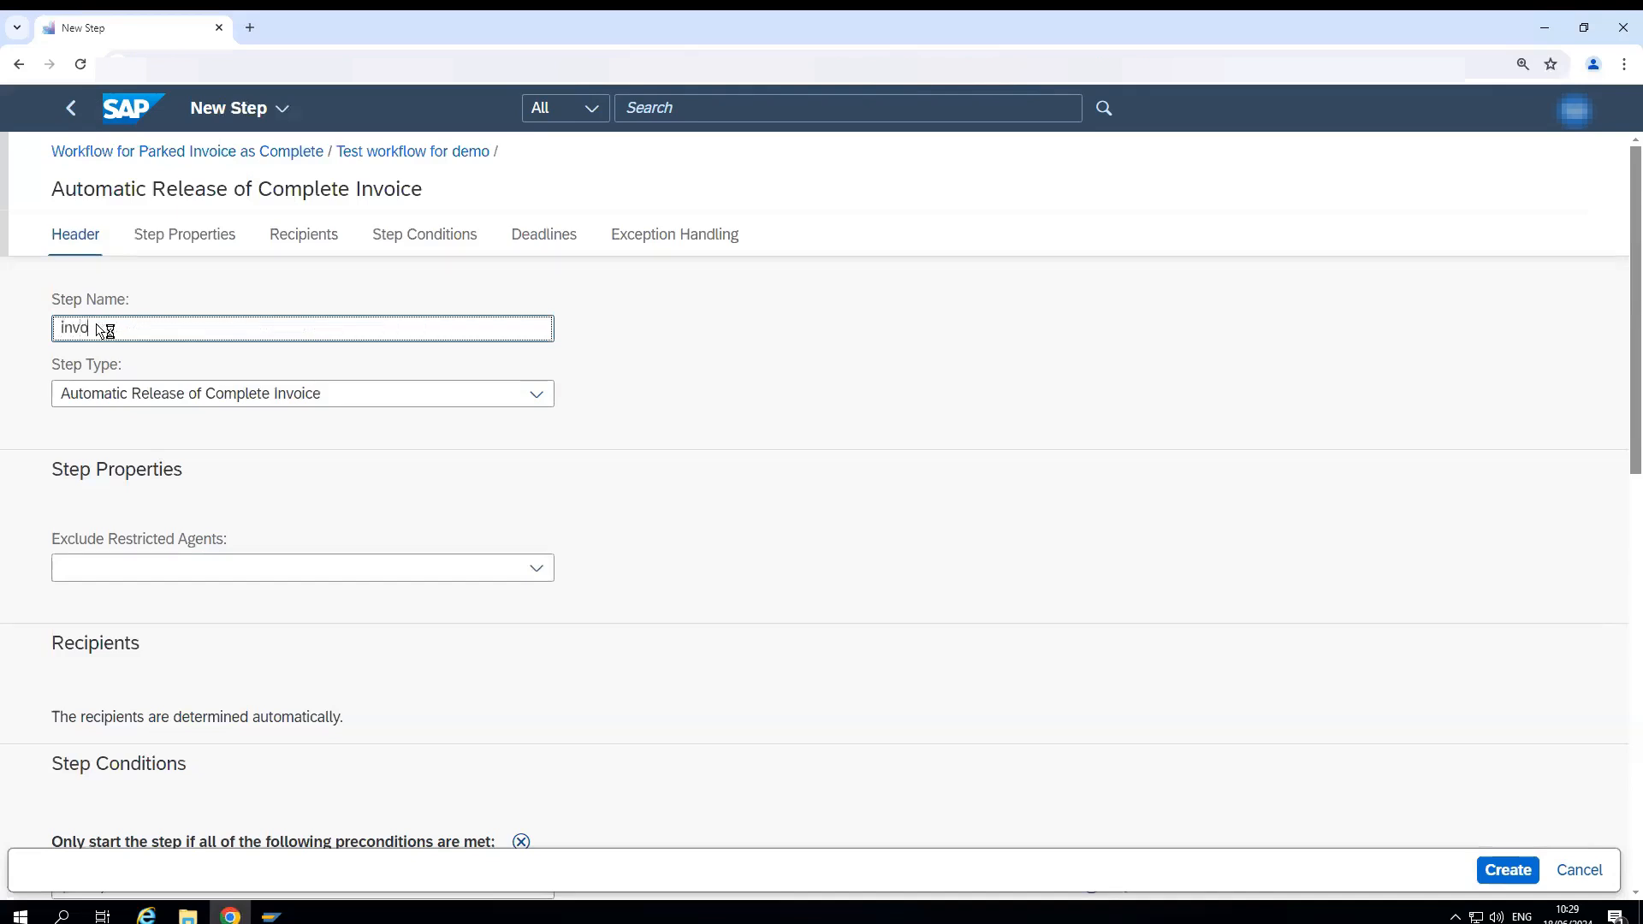
text(ice less than 1000 EUR)
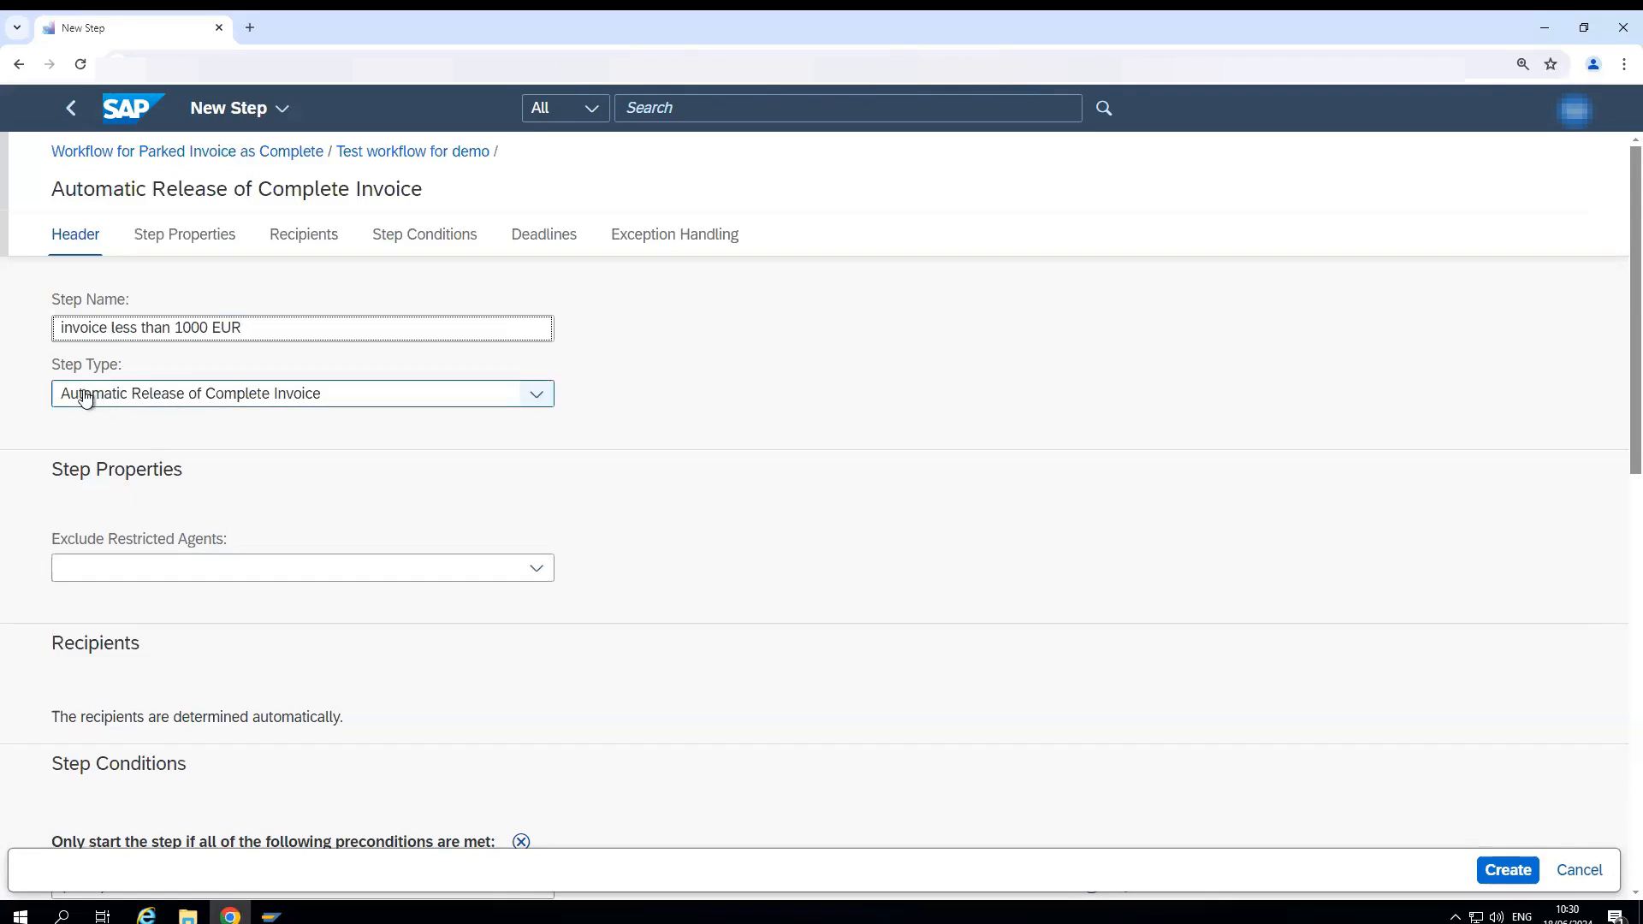
- Set the step type to Release of Complete Invoice
click(542, 399)
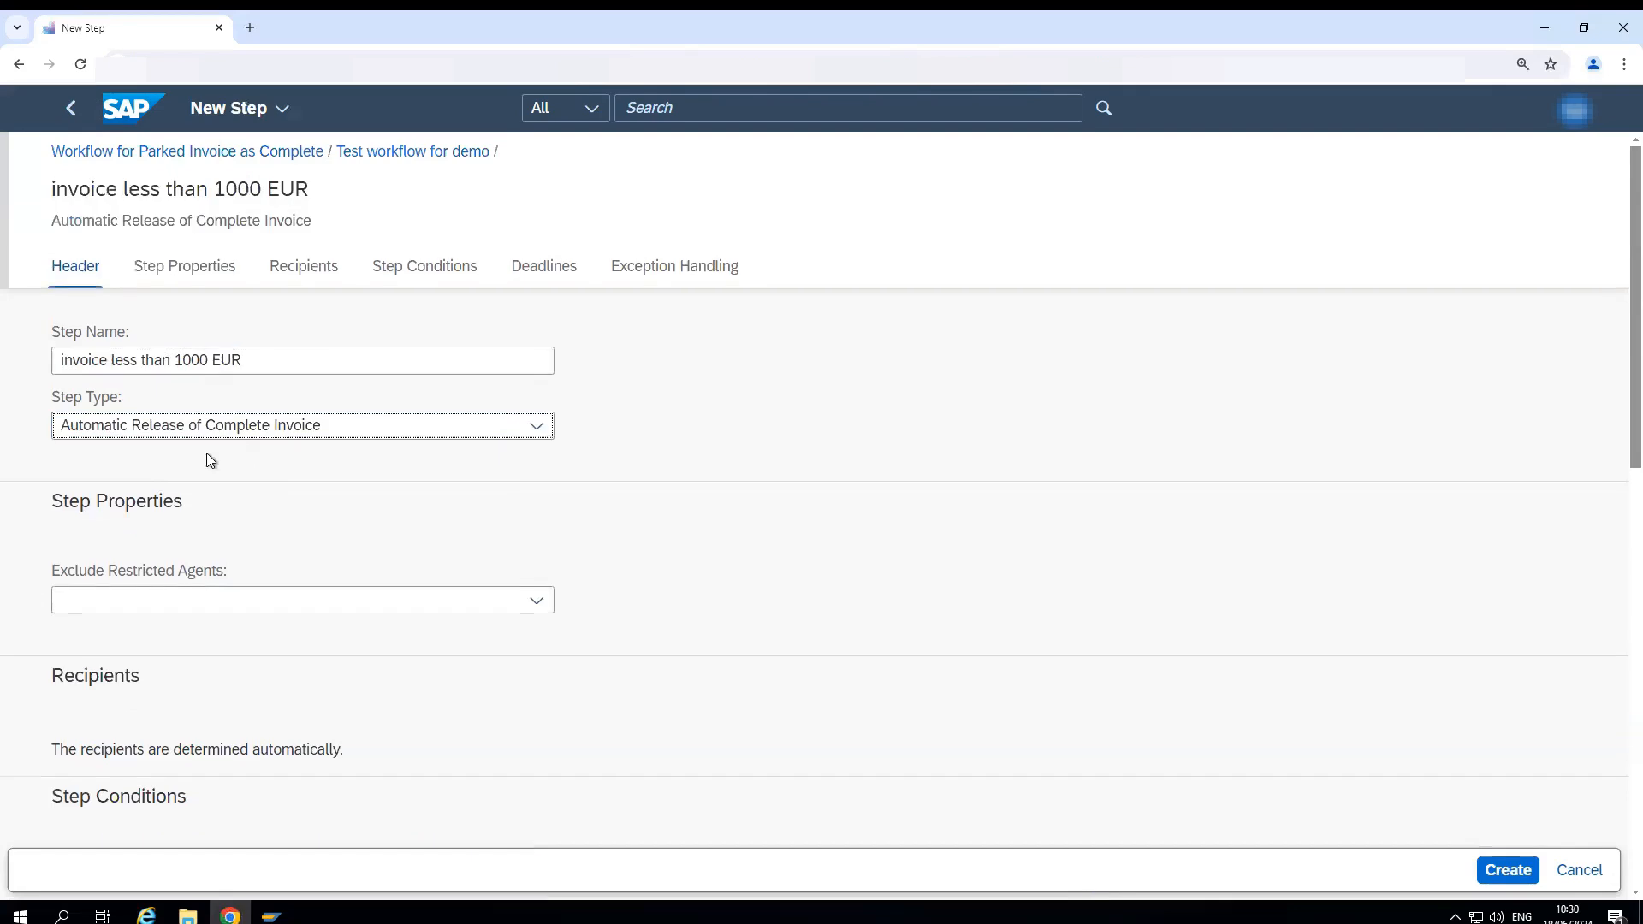
click(533, 429)
click(159, 488)
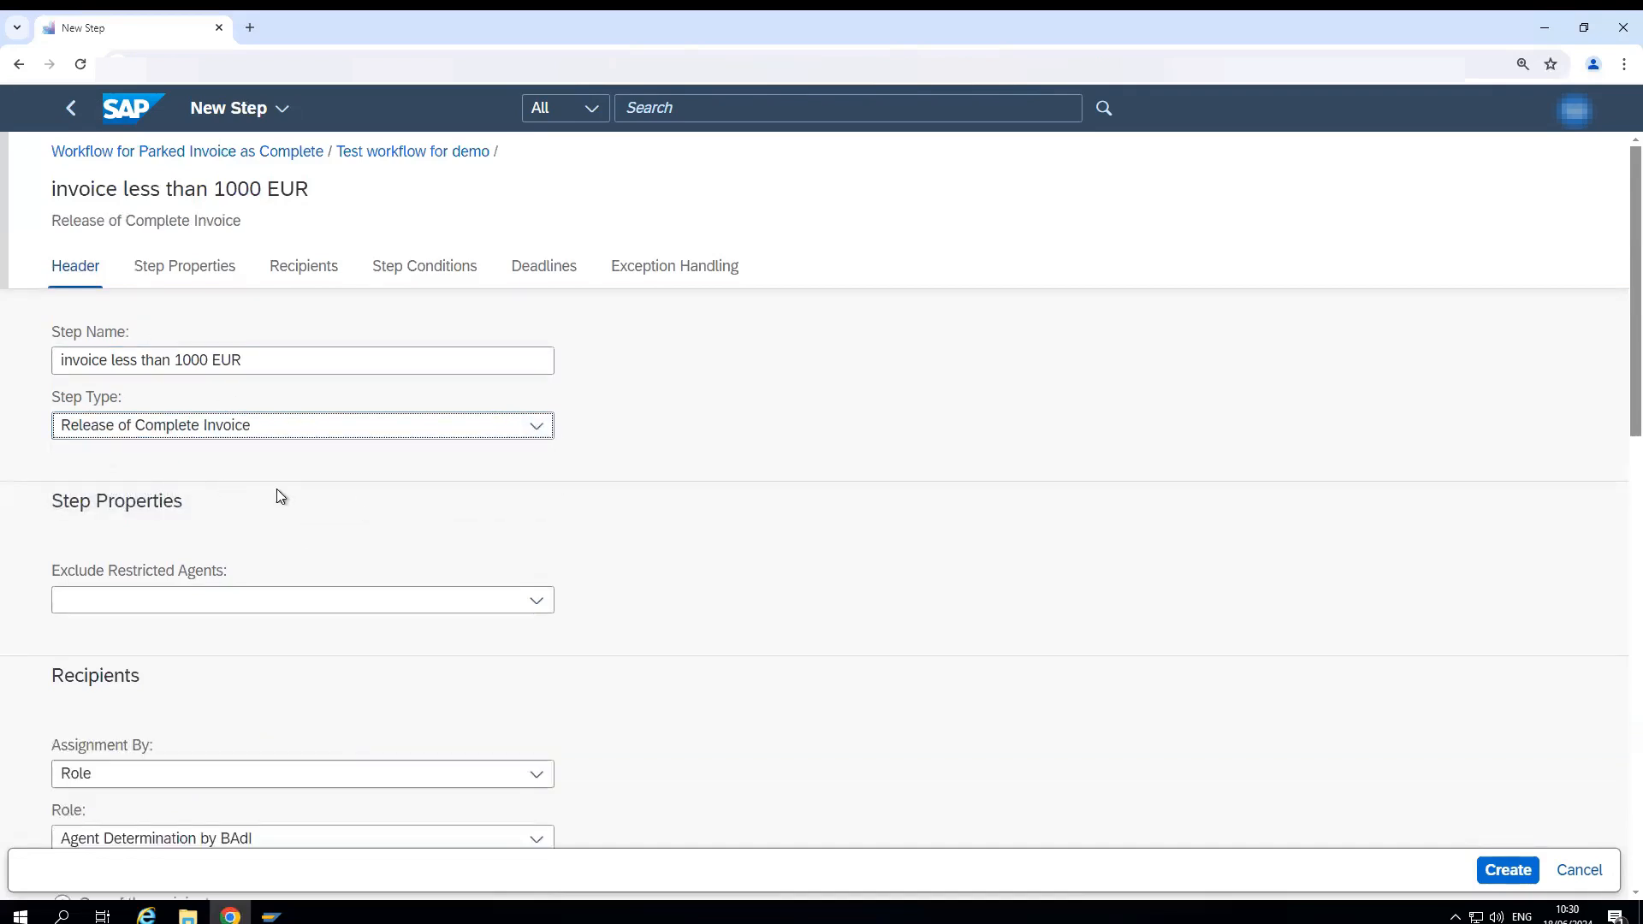
- Look through the options for excluding restricted agents and for the recipients' role without changing them
scroll(142, 390, down, 3)
scroll(181, 446, up, 1)
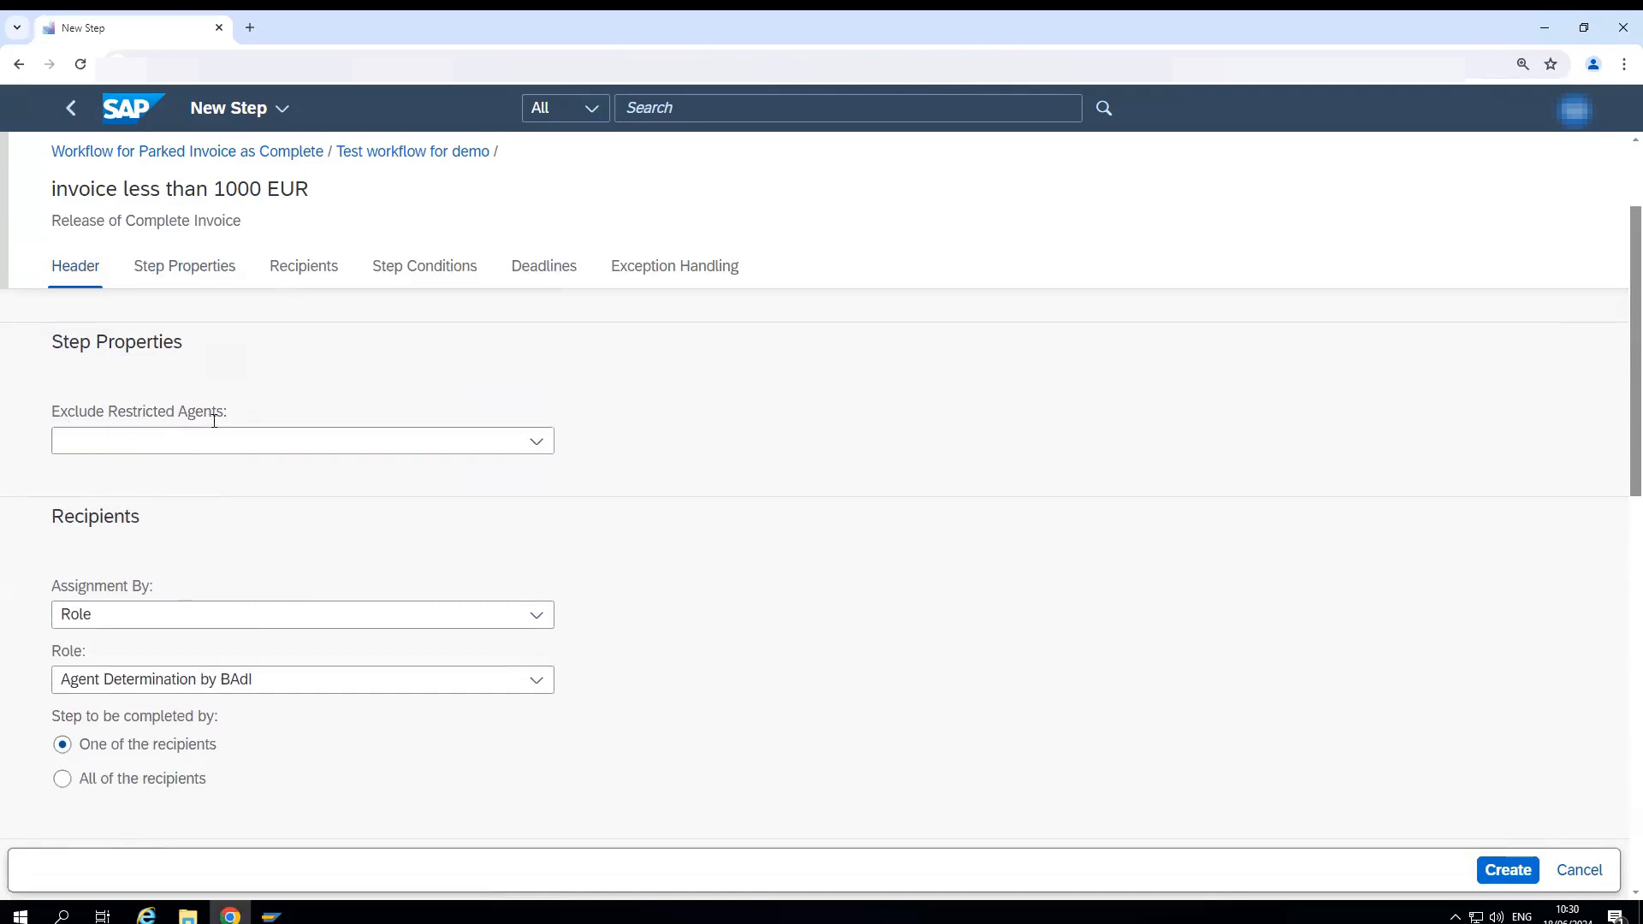
click(543, 443)
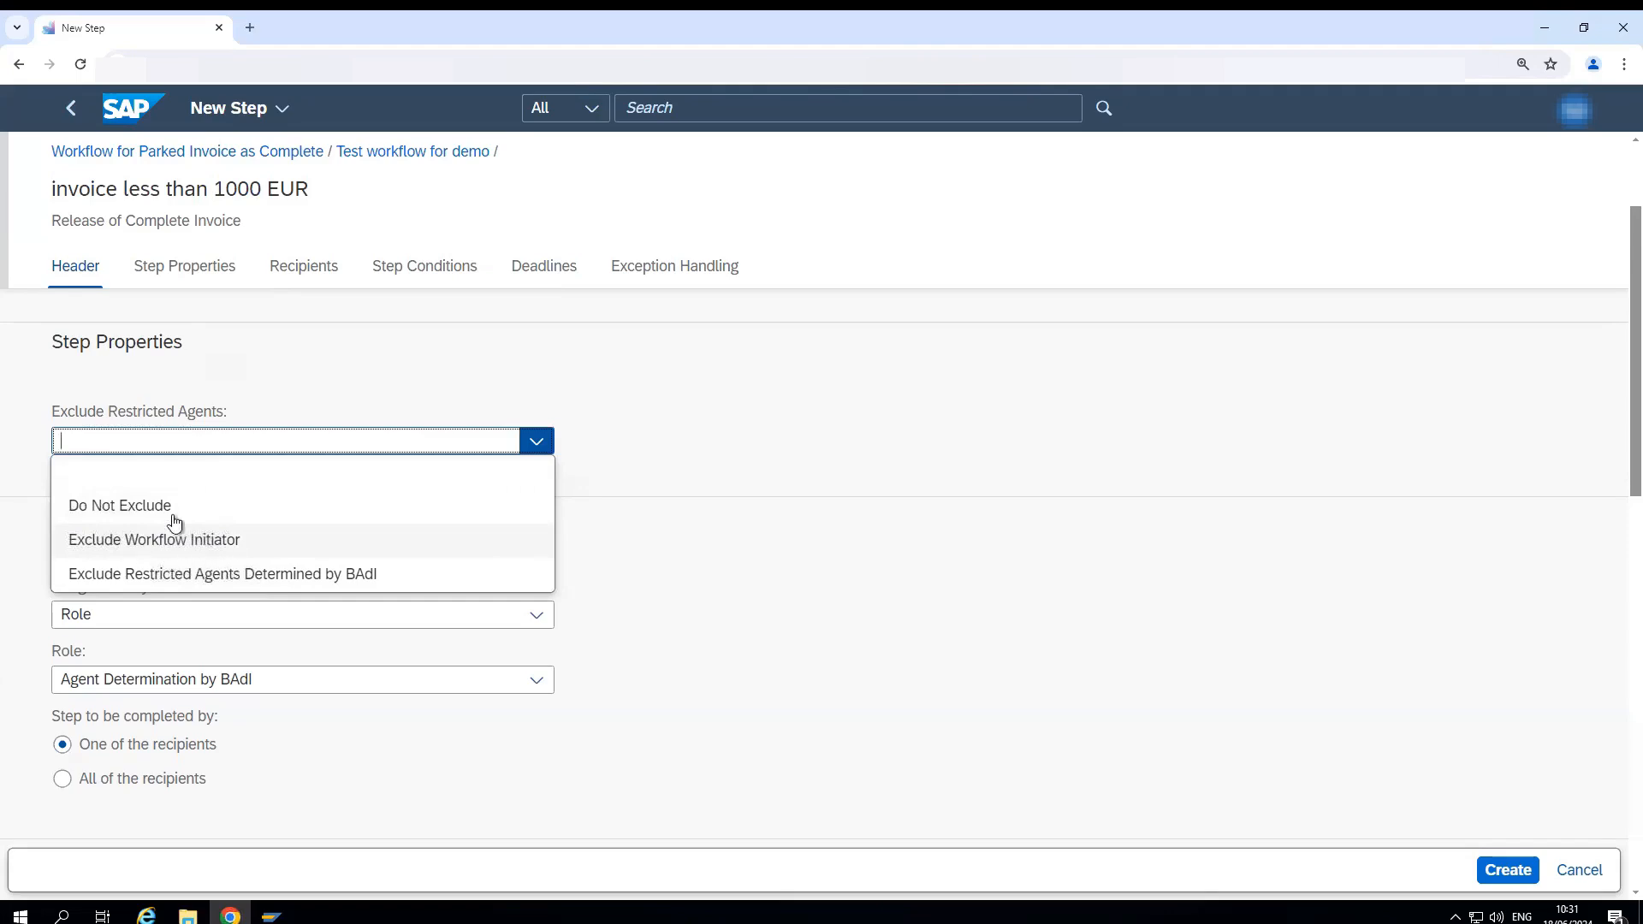
click(660, 429)
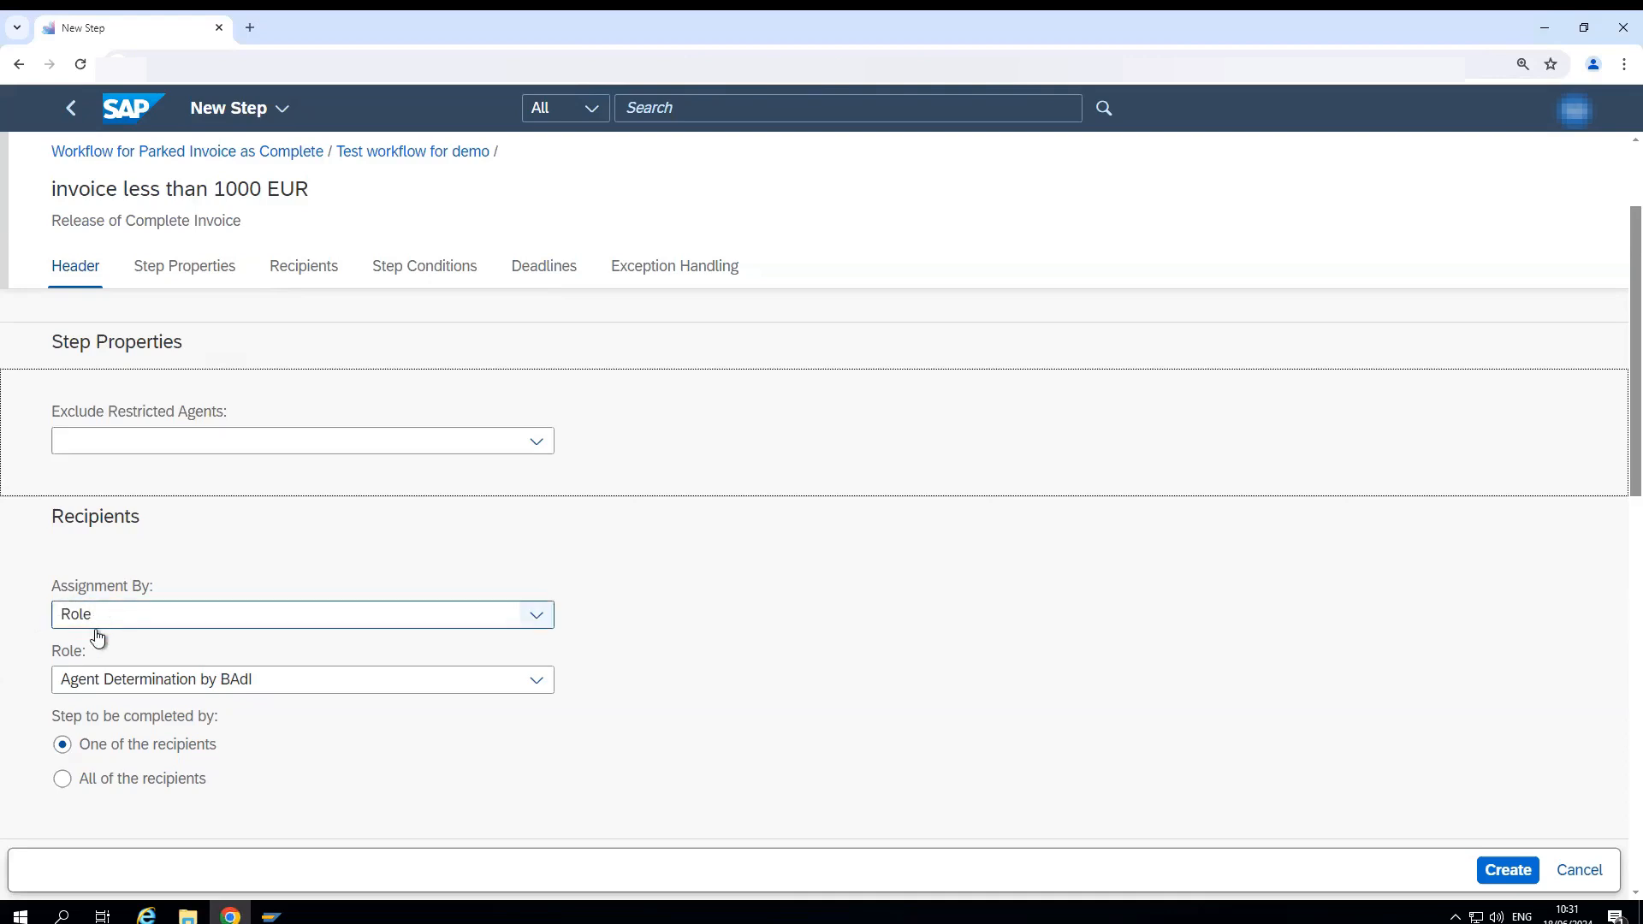
click(539, 689)
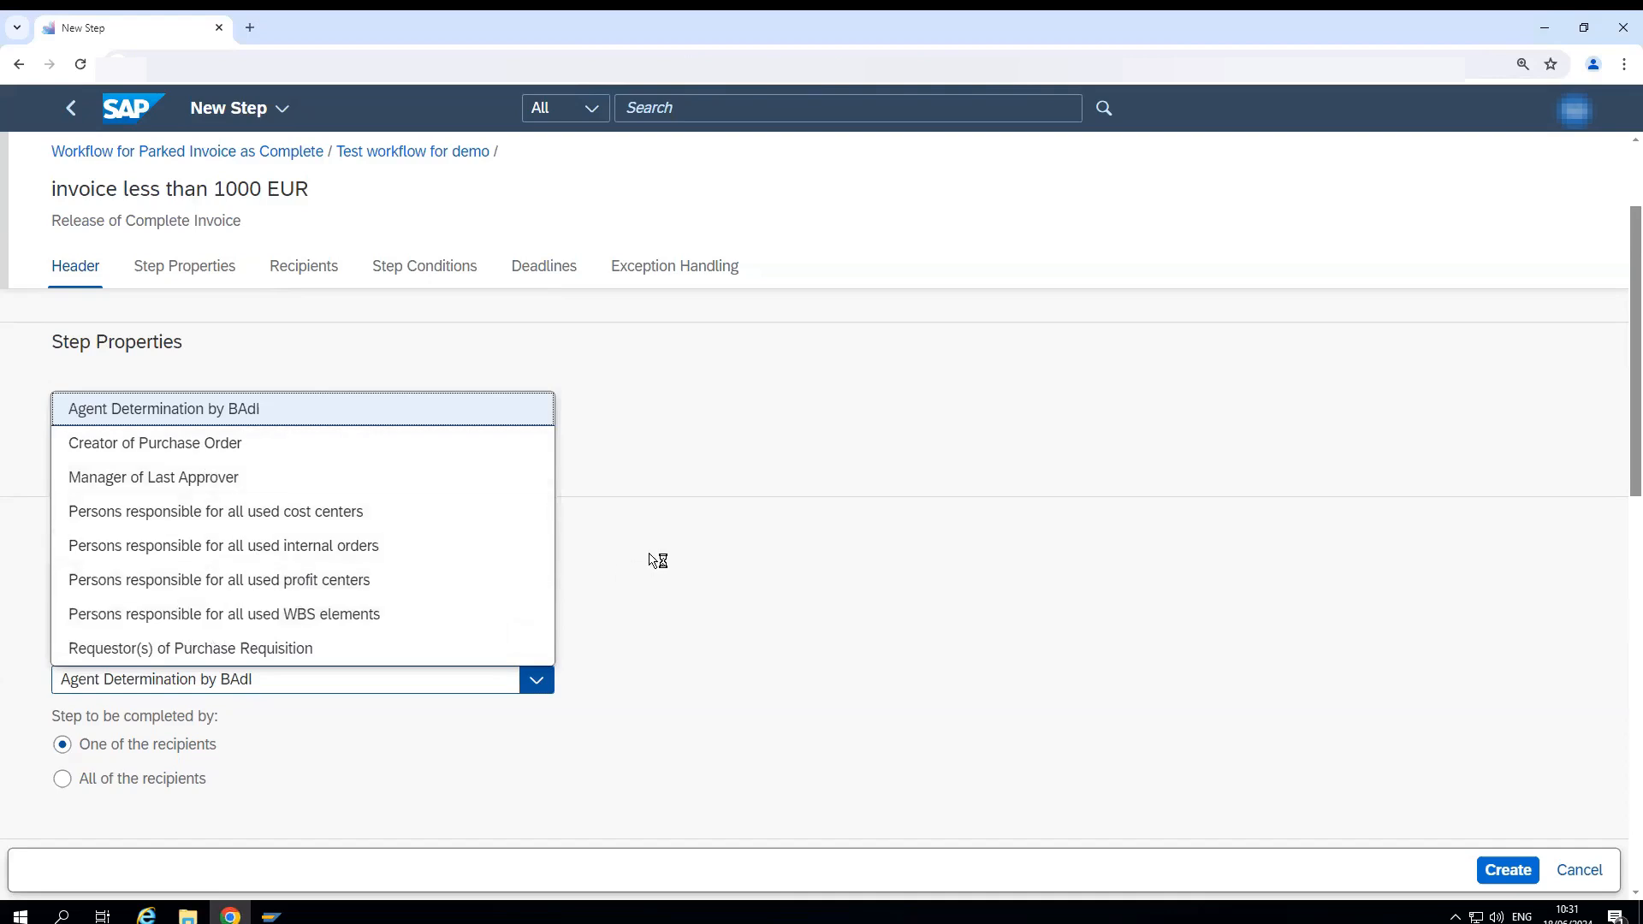
click(434, 557)
- Assign the step's recipients by User and enter the recipient's user name
click(382, 612)
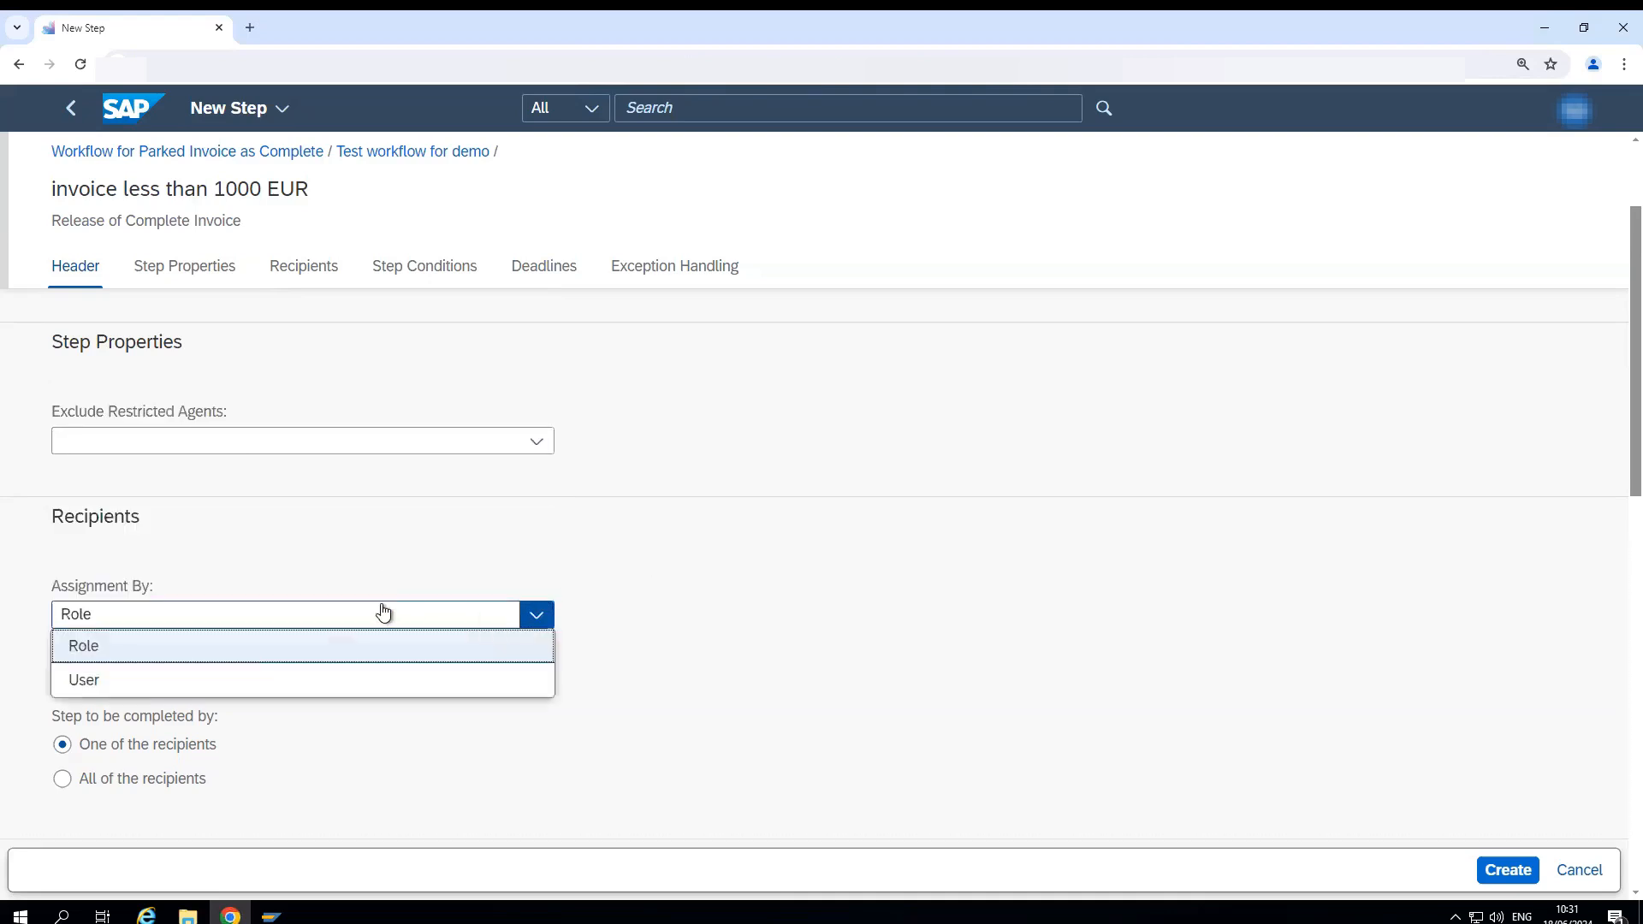
click(189, 679)
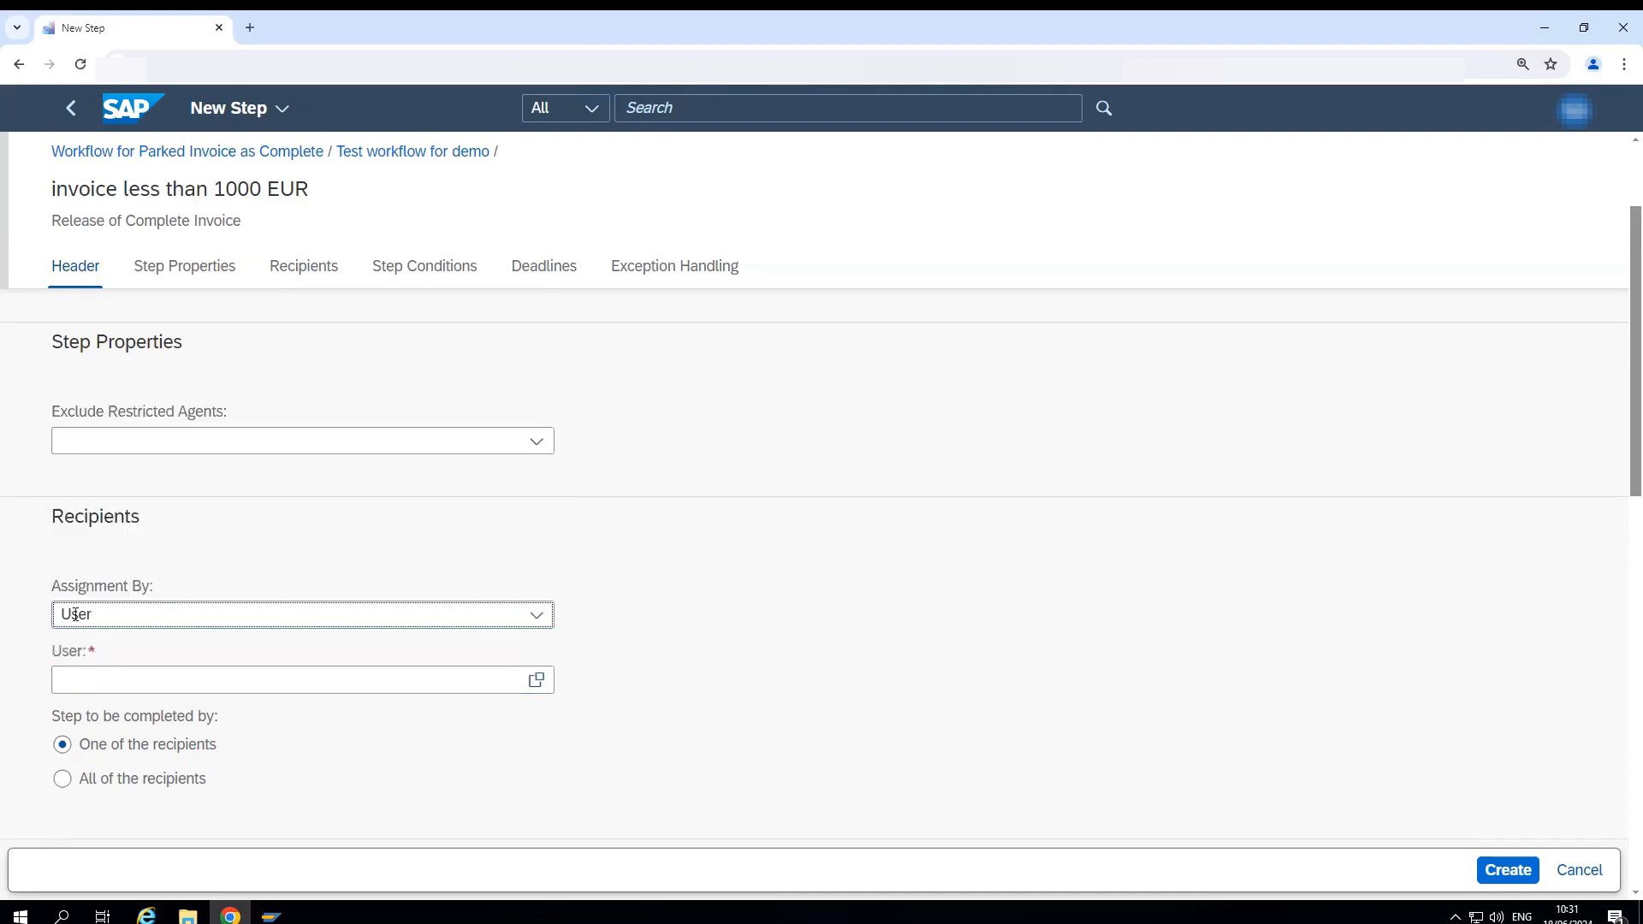
click(94, 684)
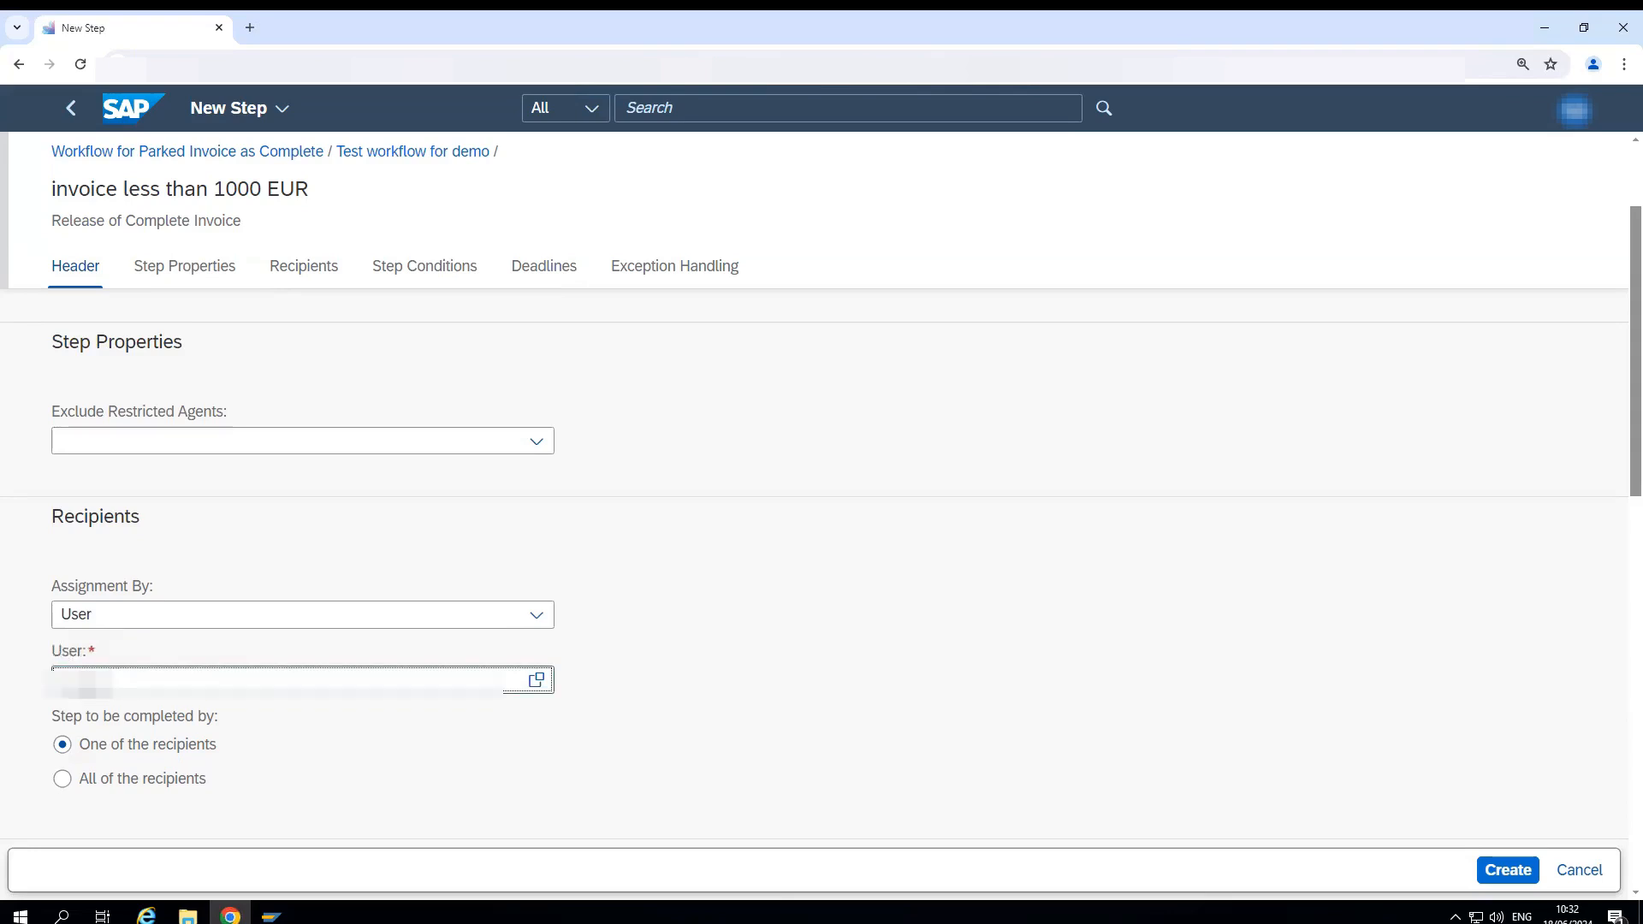
- Complete the recipient's user name for the step and confirm the entry
text(*****)
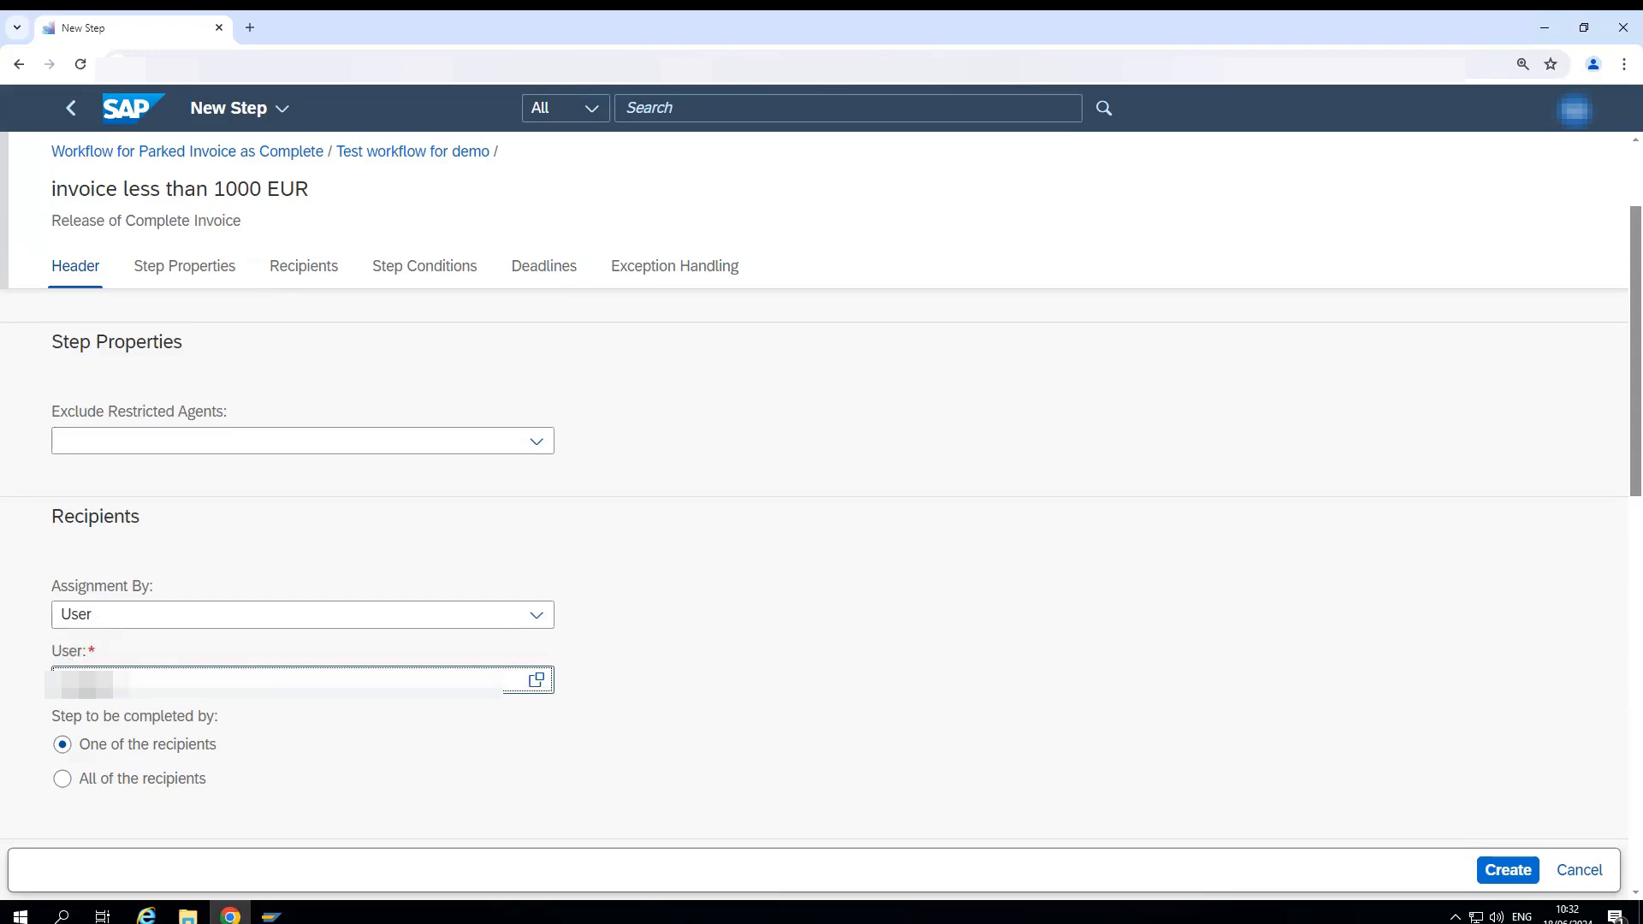
key(Return)
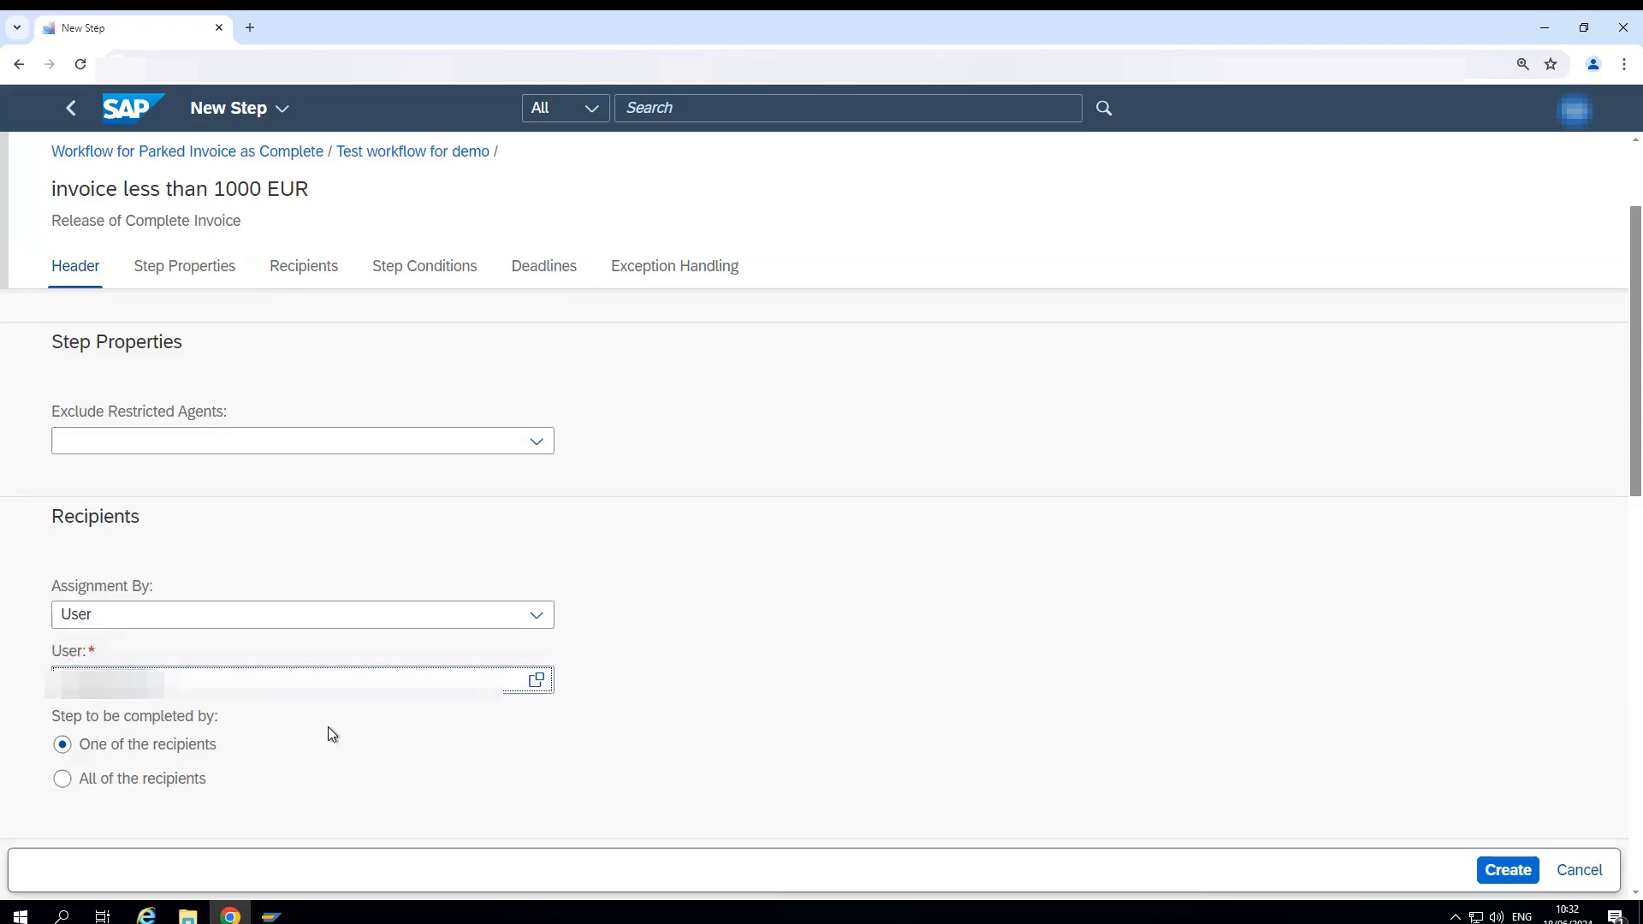
- Add a step precondition that the invoice amount is less than 1.000,00 EUR
scroll(384, 740, down, 1)
scroll(392, 747, down, 3)
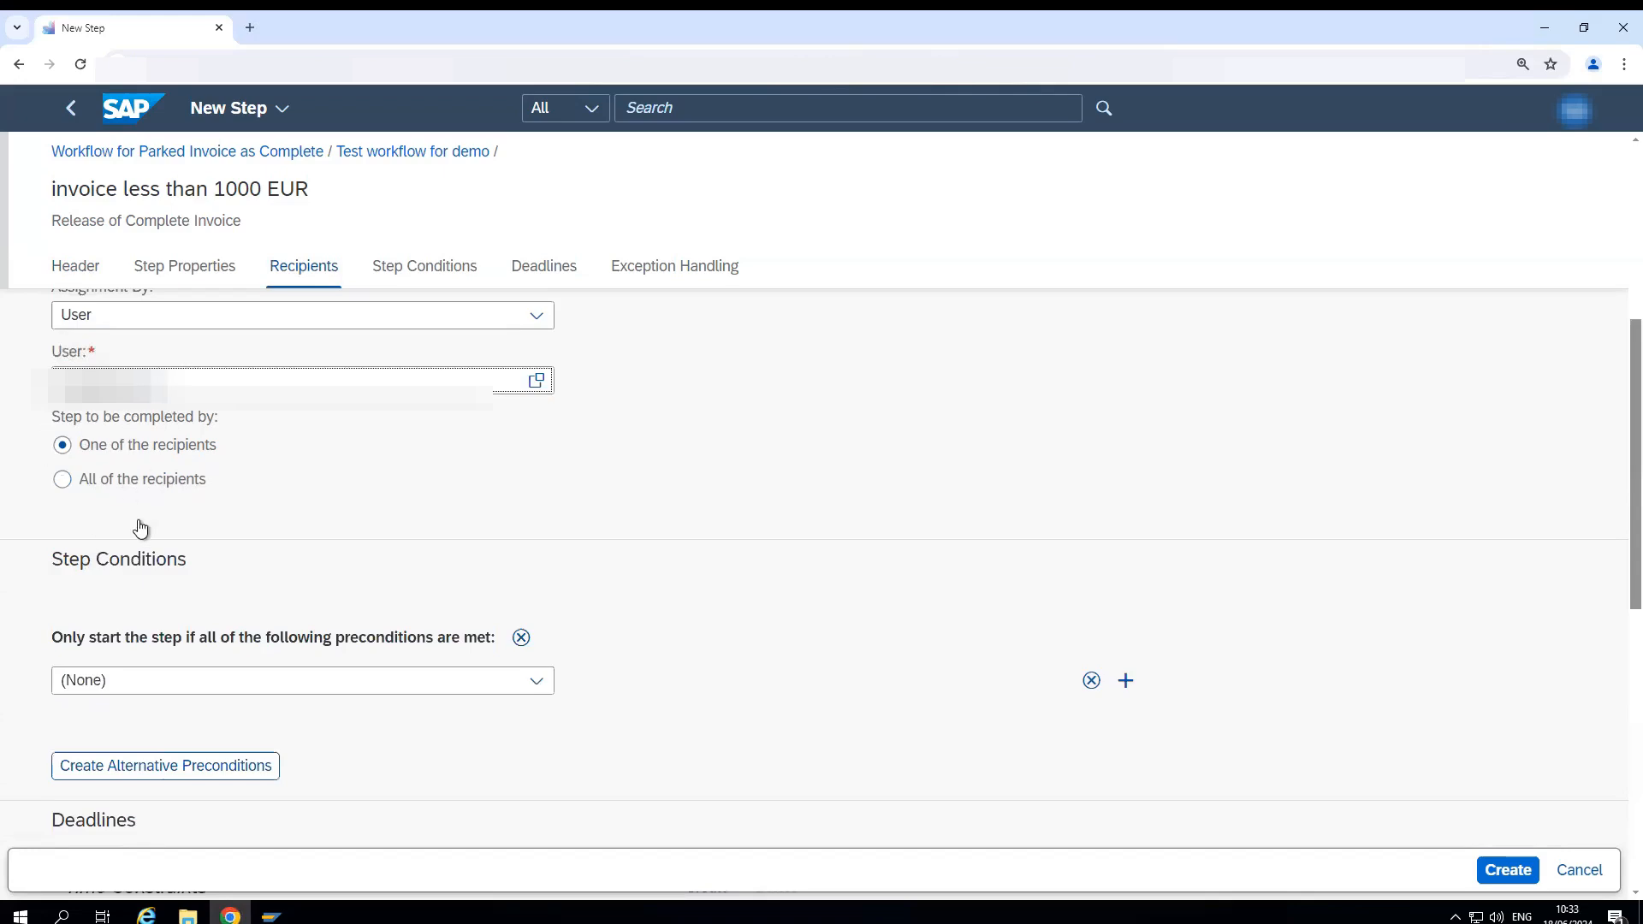
scroll(328, 568, down, 2)
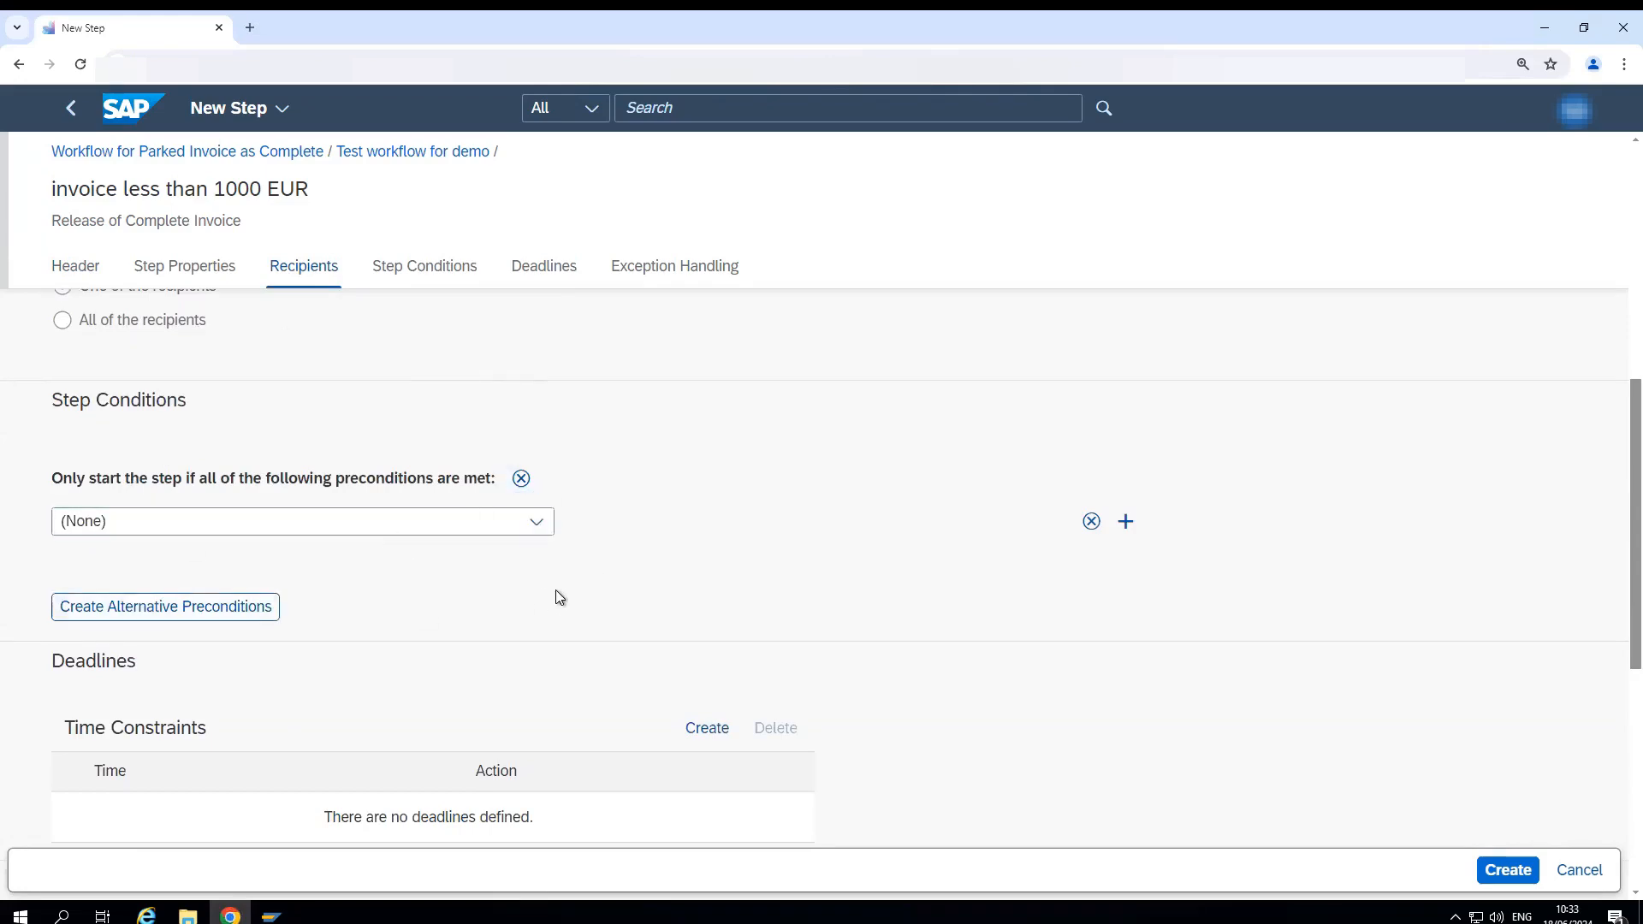
click(486, 519)
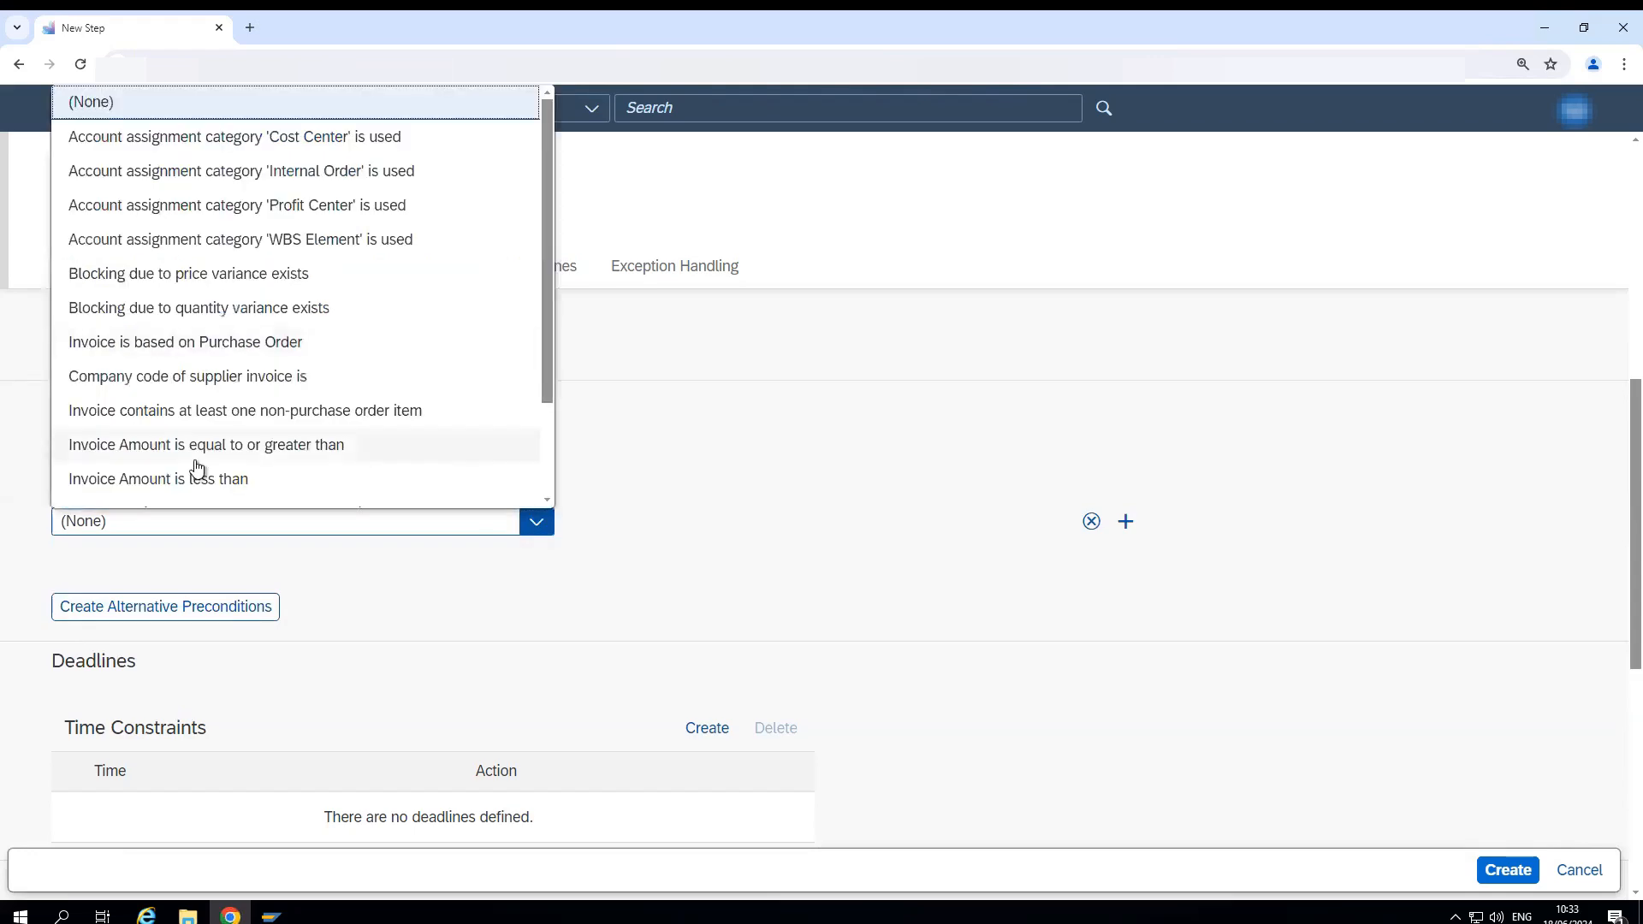
click(261, 489)
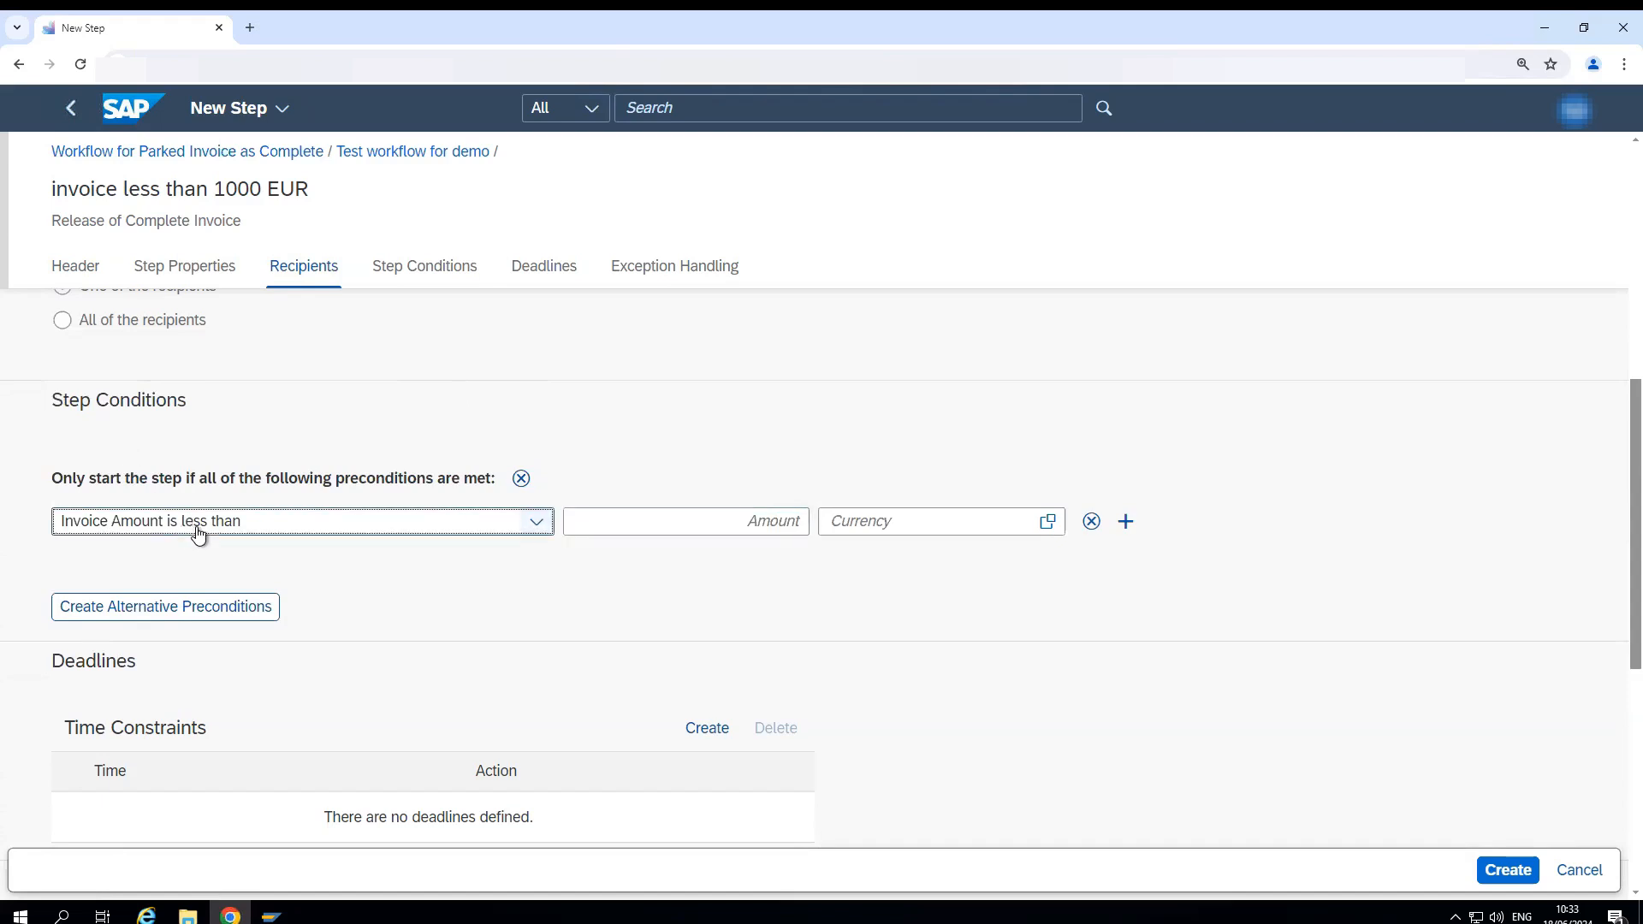
click(667, 528)
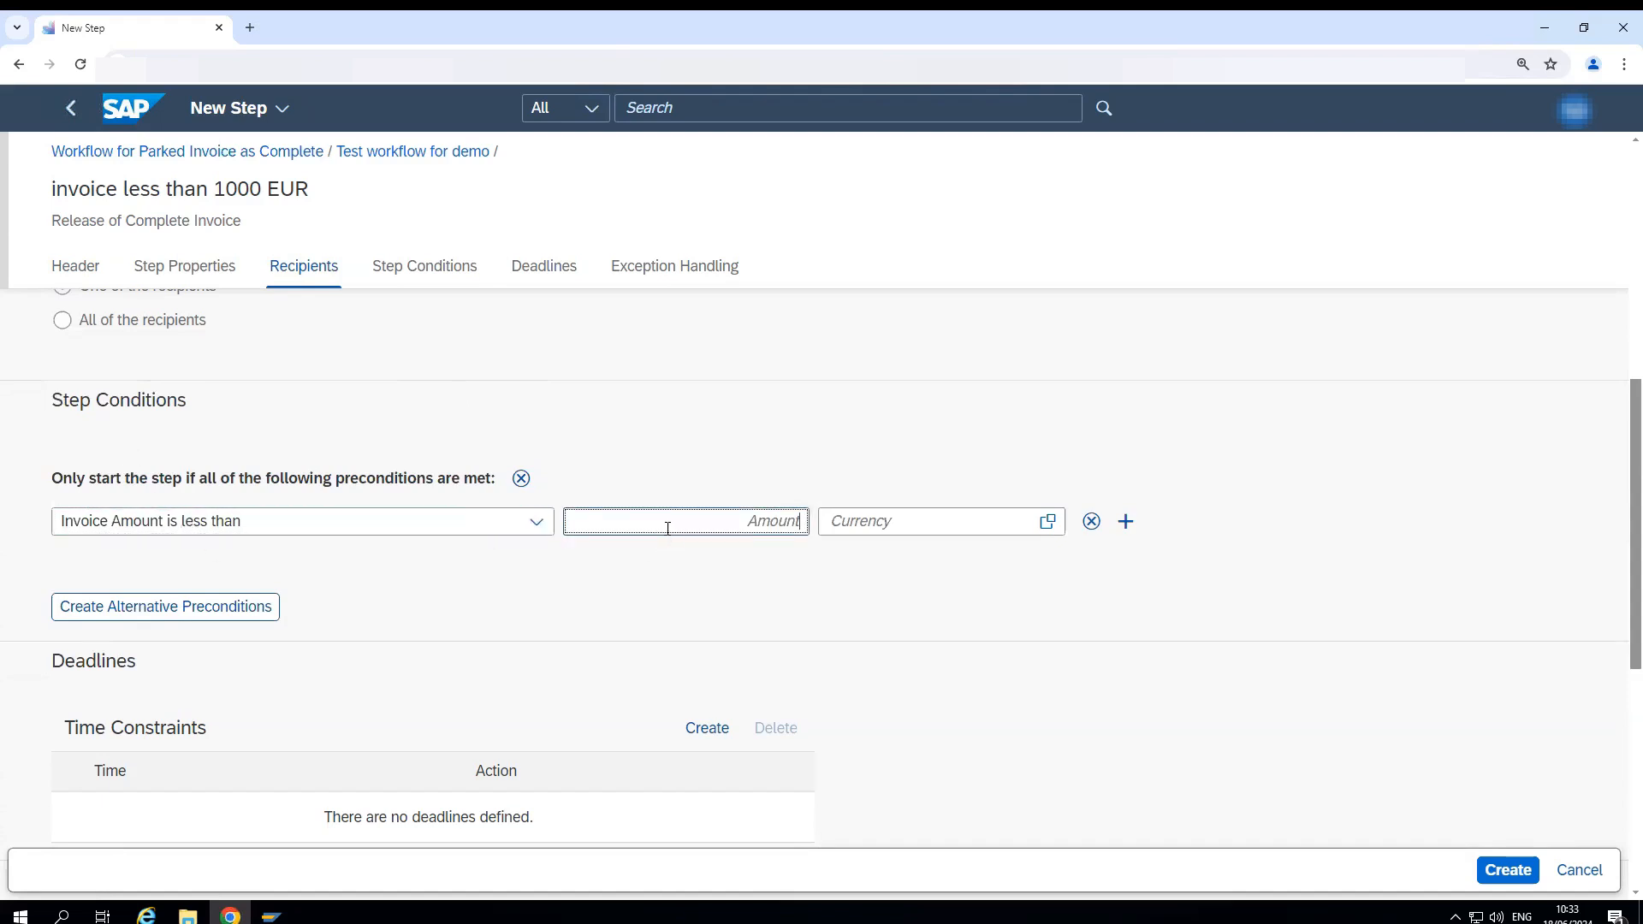
text(1.00)
text(00)
key(Tab)
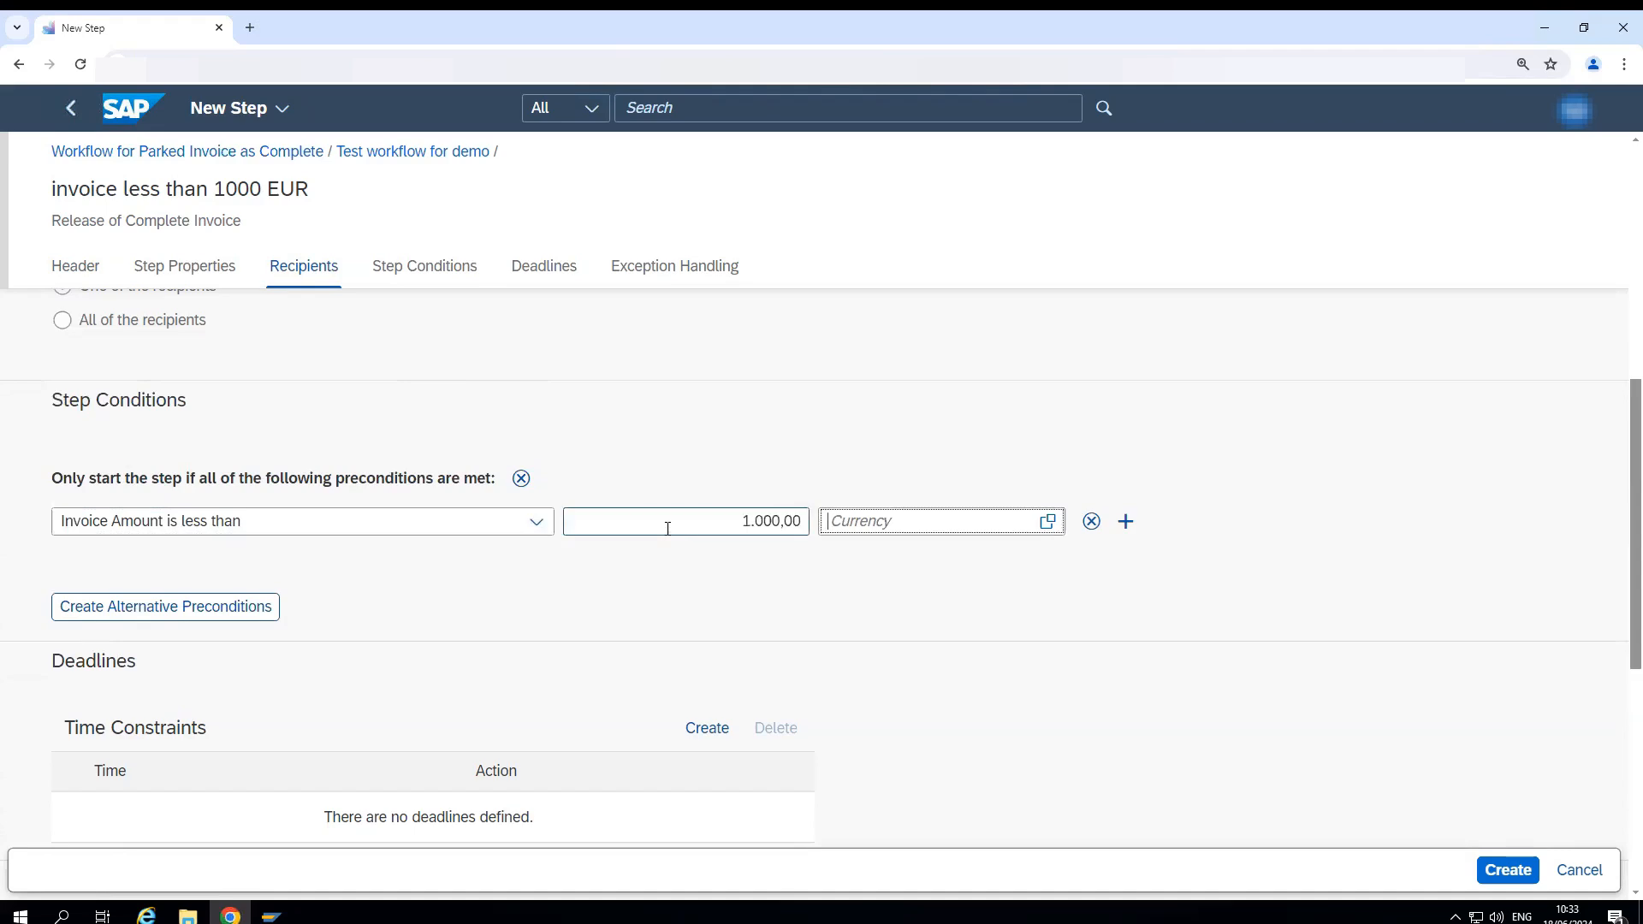
text(EUR)
- Start a new step deadline of 2 minutes based on the creation time of the supplier invoice
scroll(511, 638, down, 5)
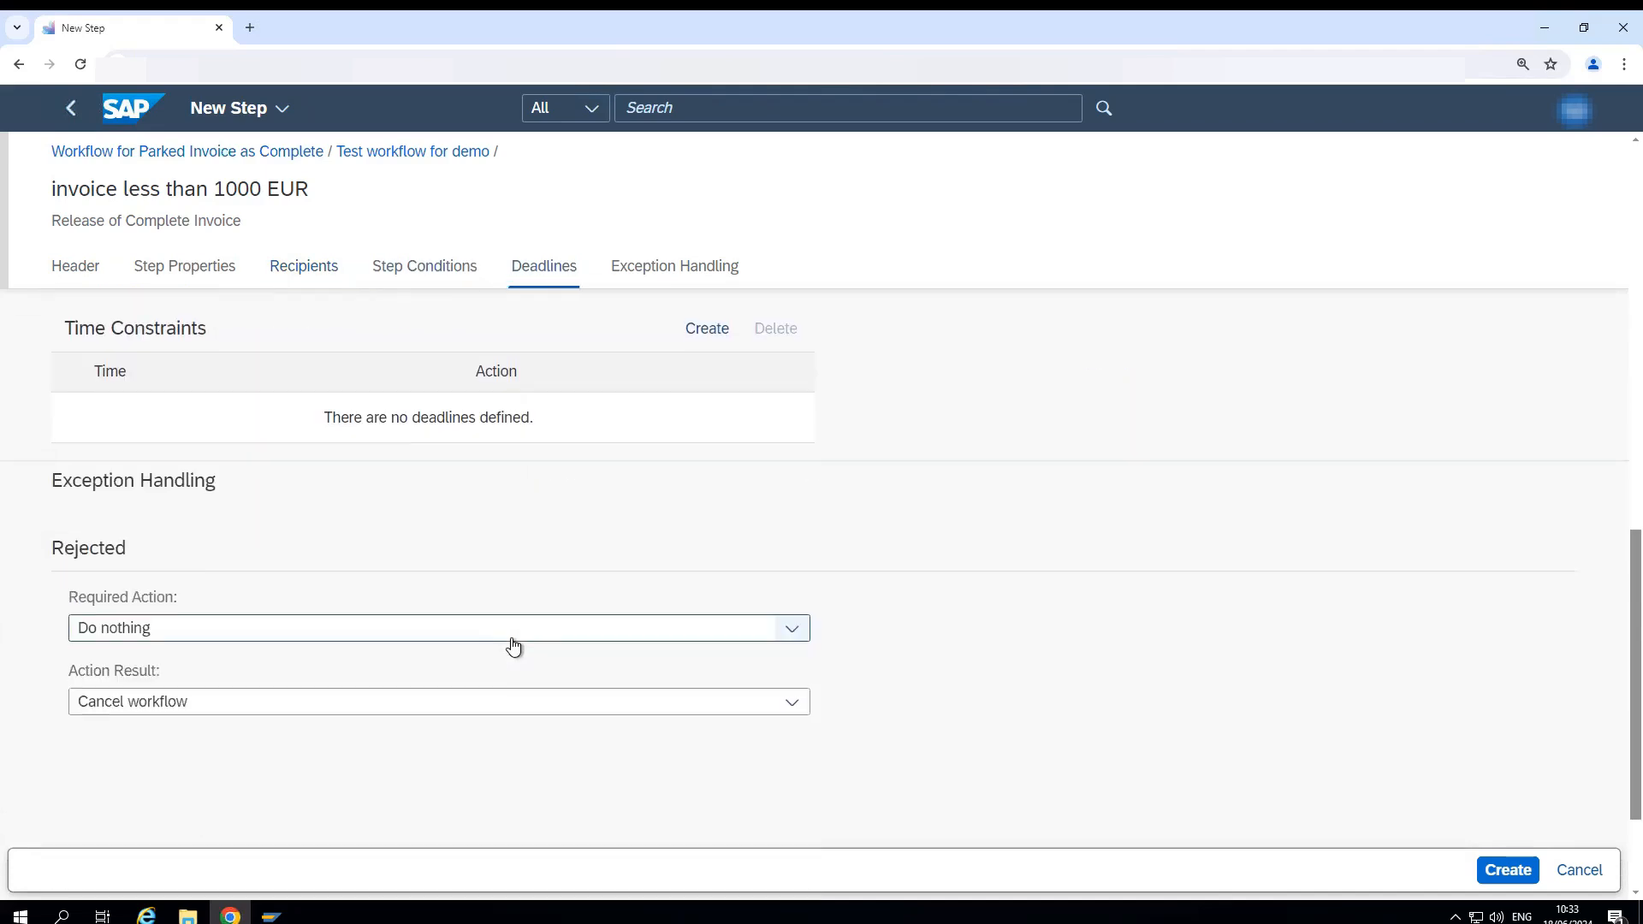
scroll(511, 638, up, 3)
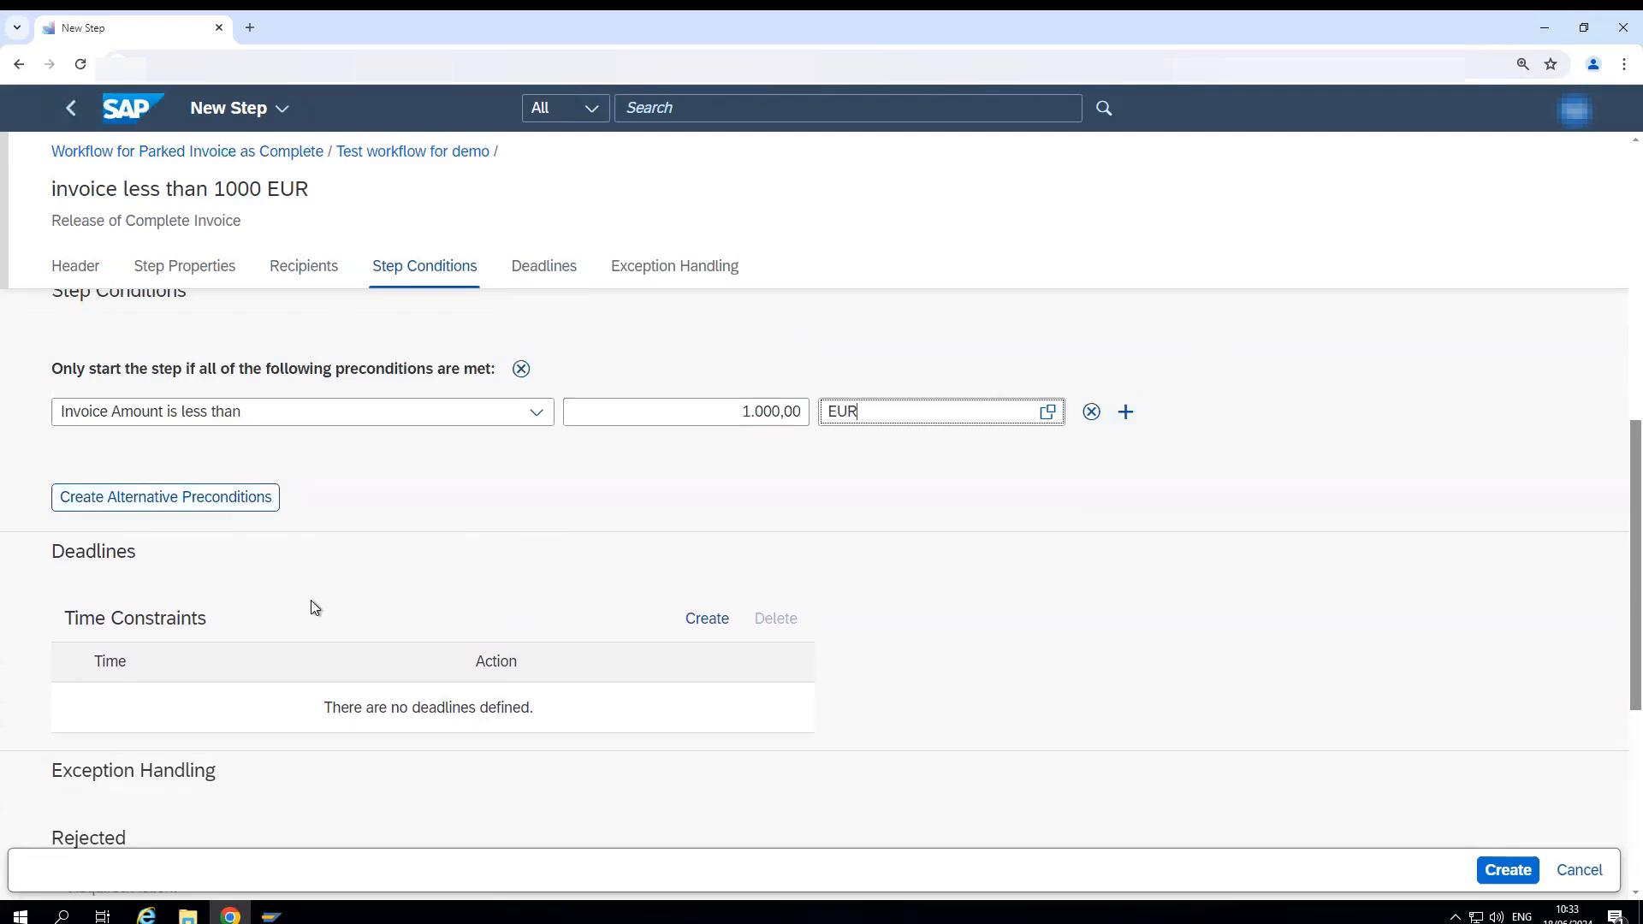
scroll(314, 606, down, 1)
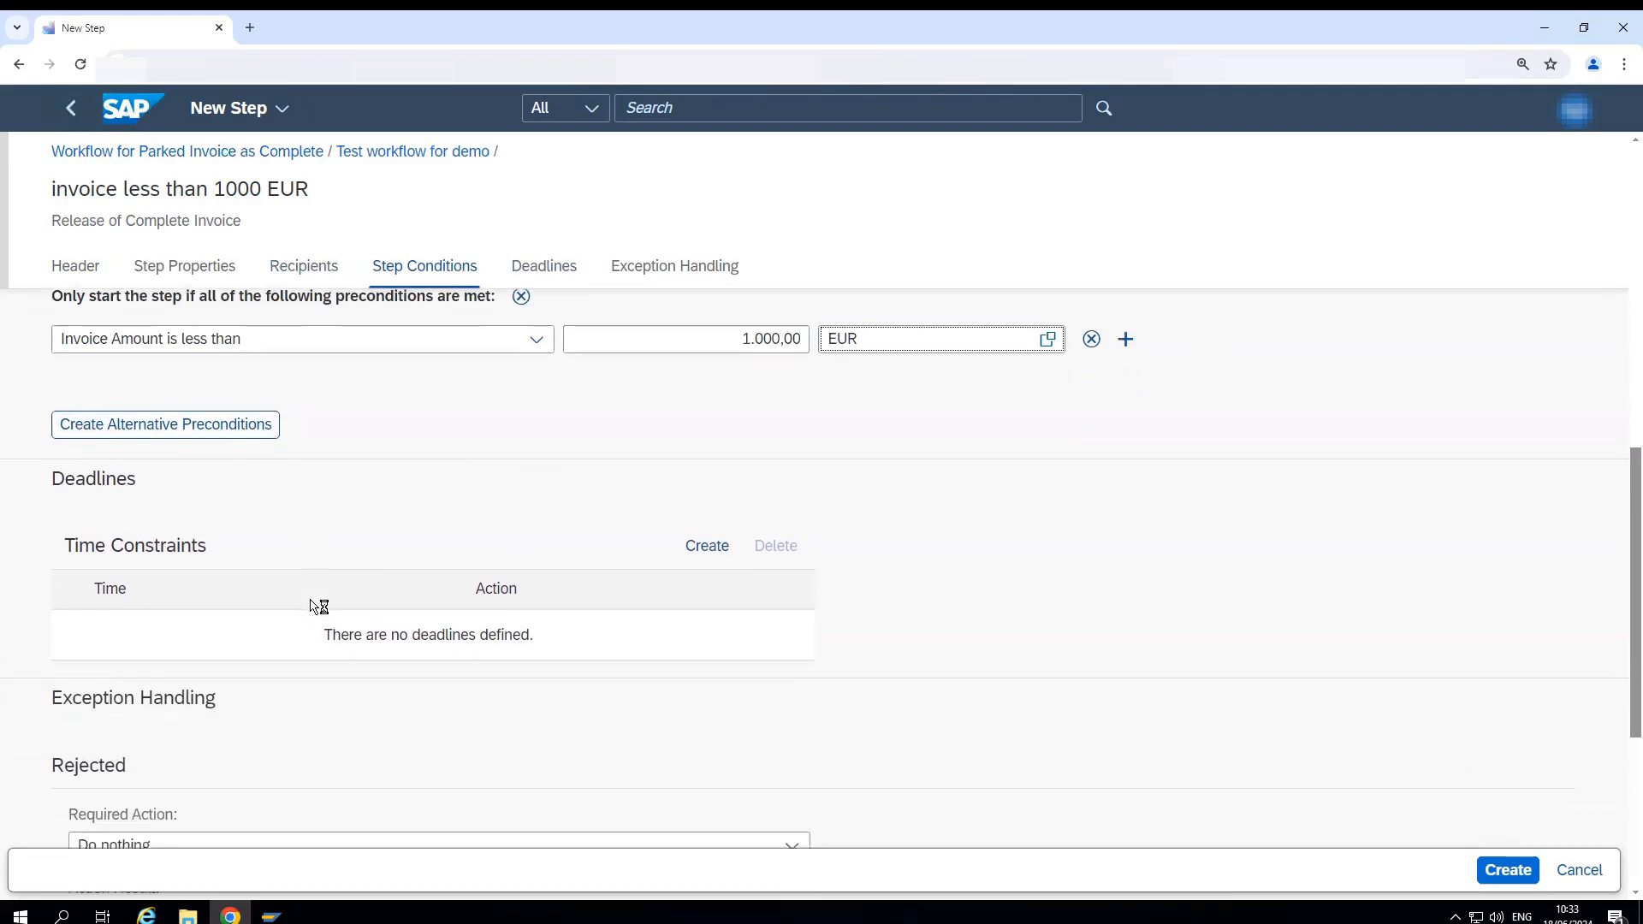
scroll(314, 605, down, 1)
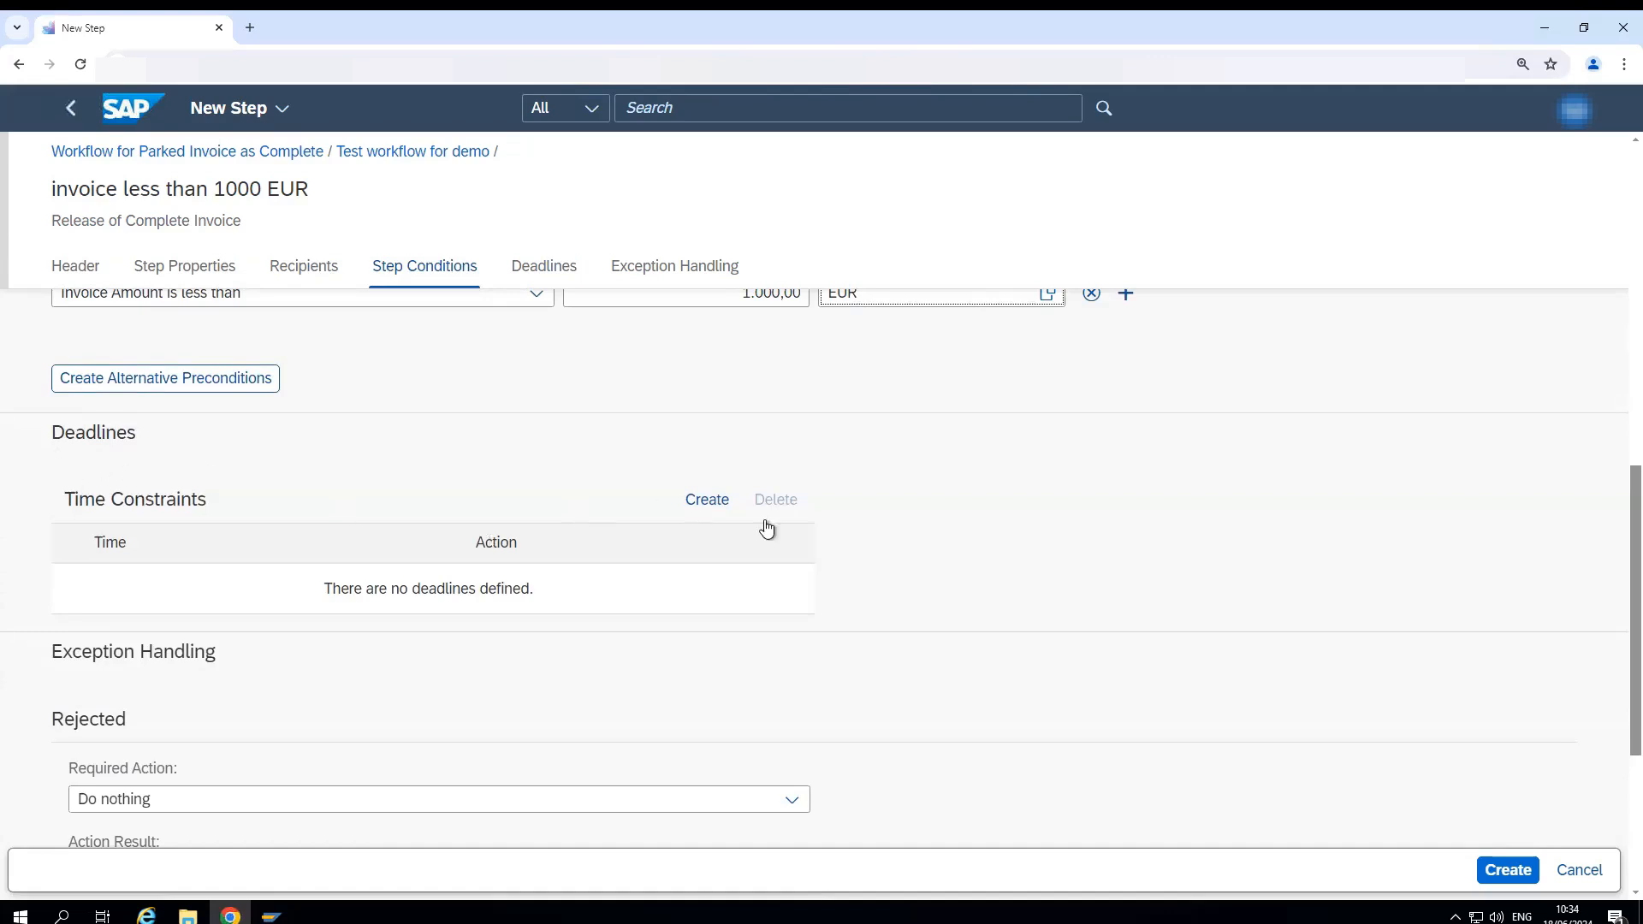
click(710, 503)
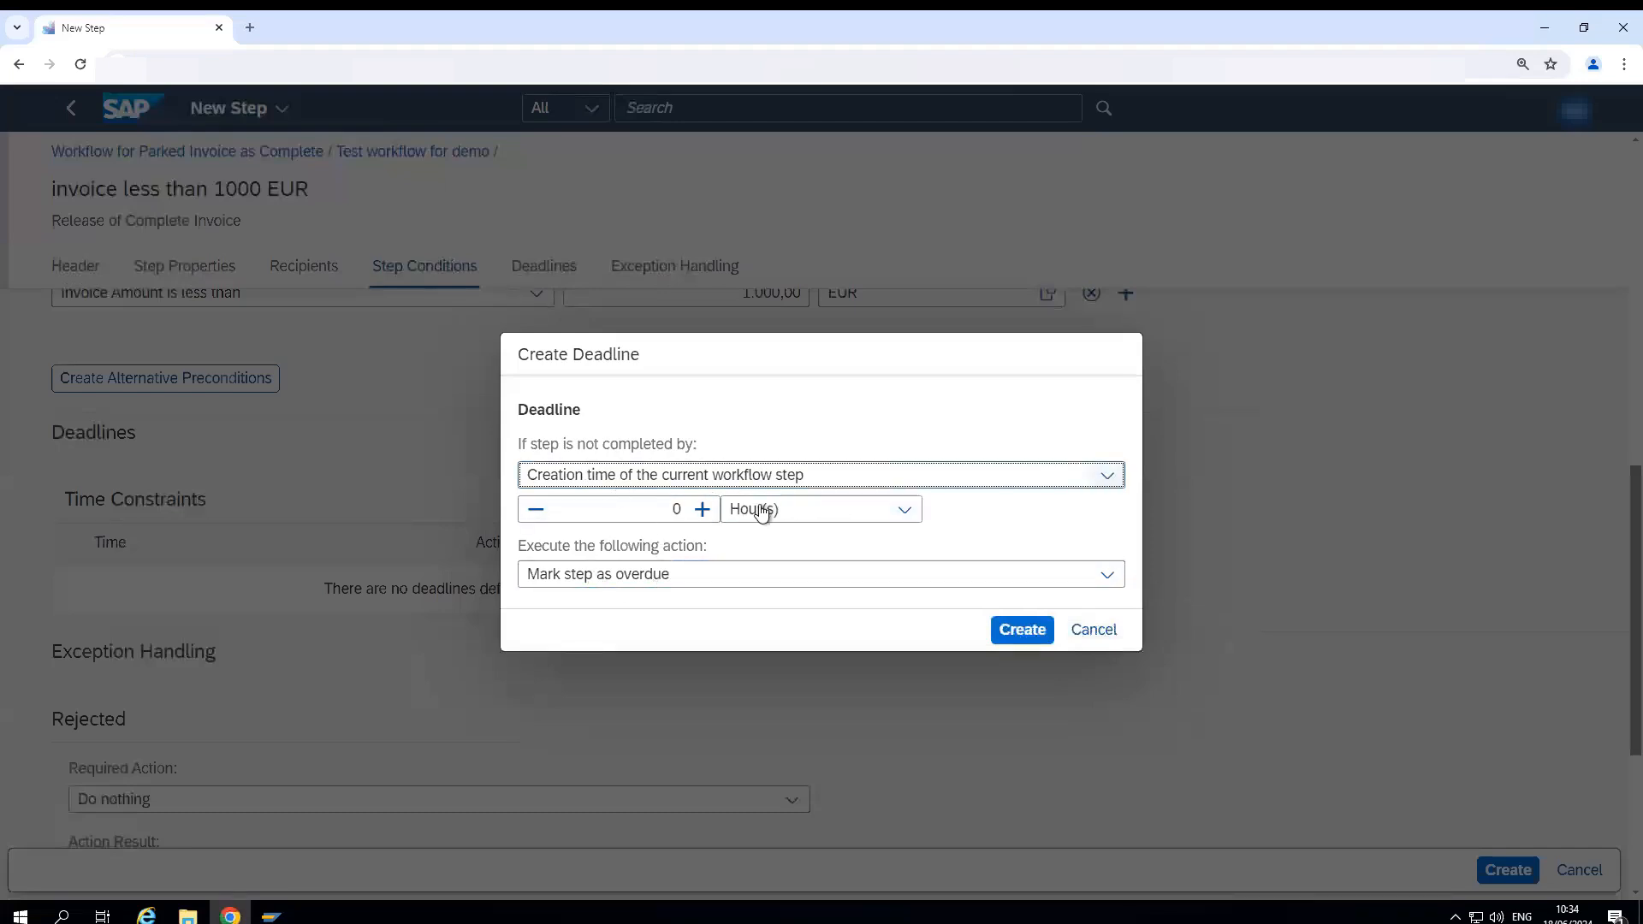
click(1111, 476)
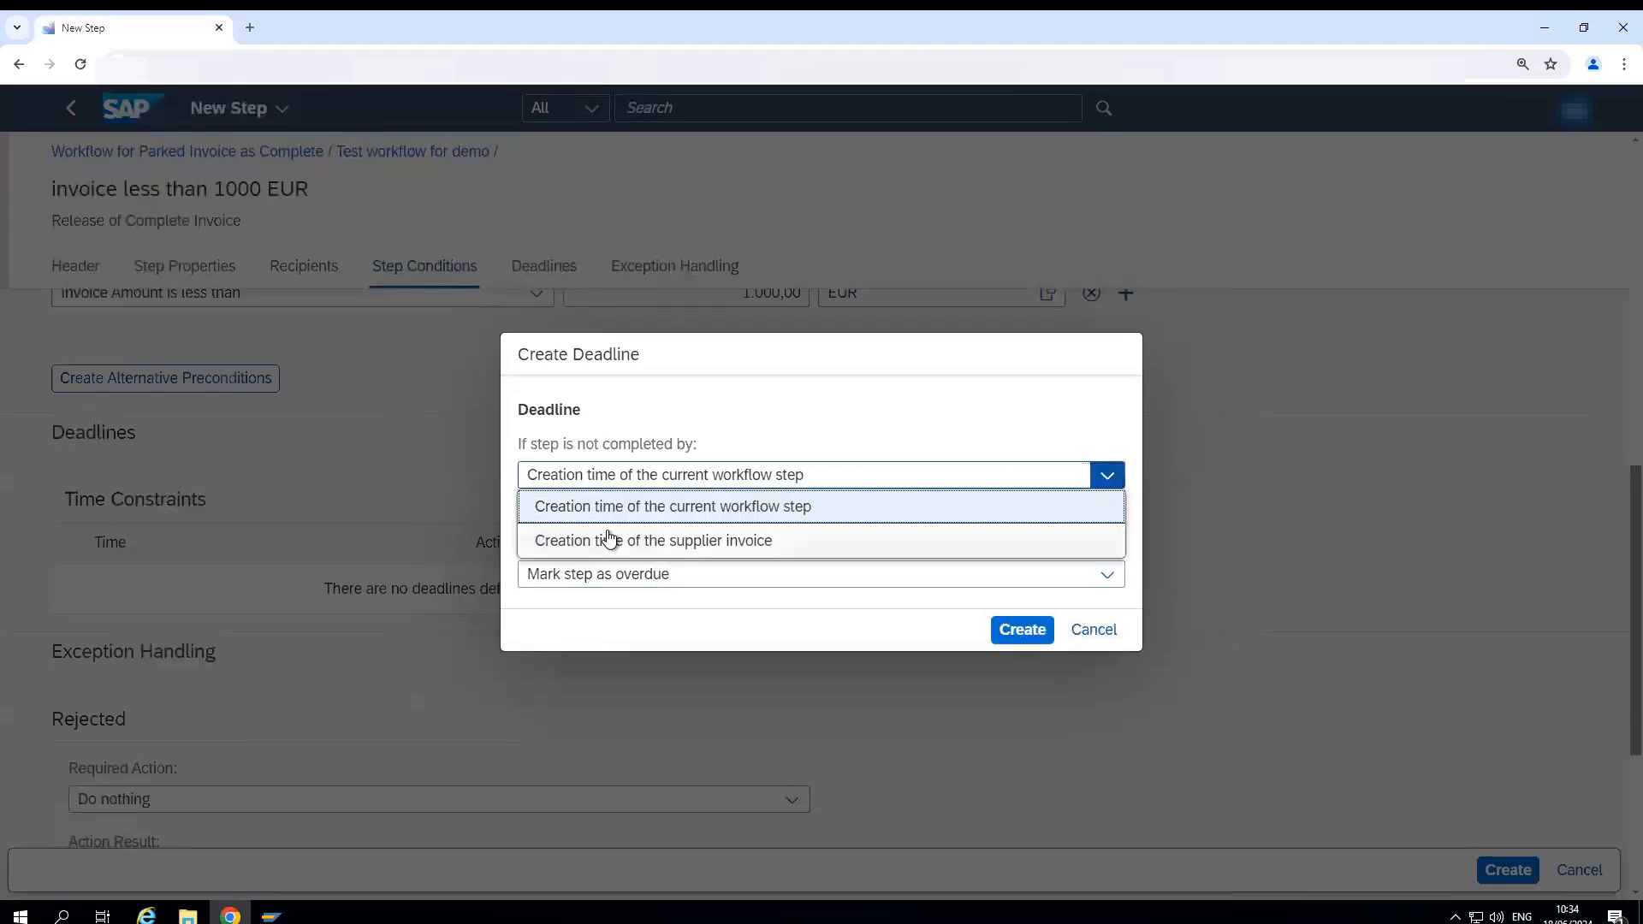
click(612, 539)
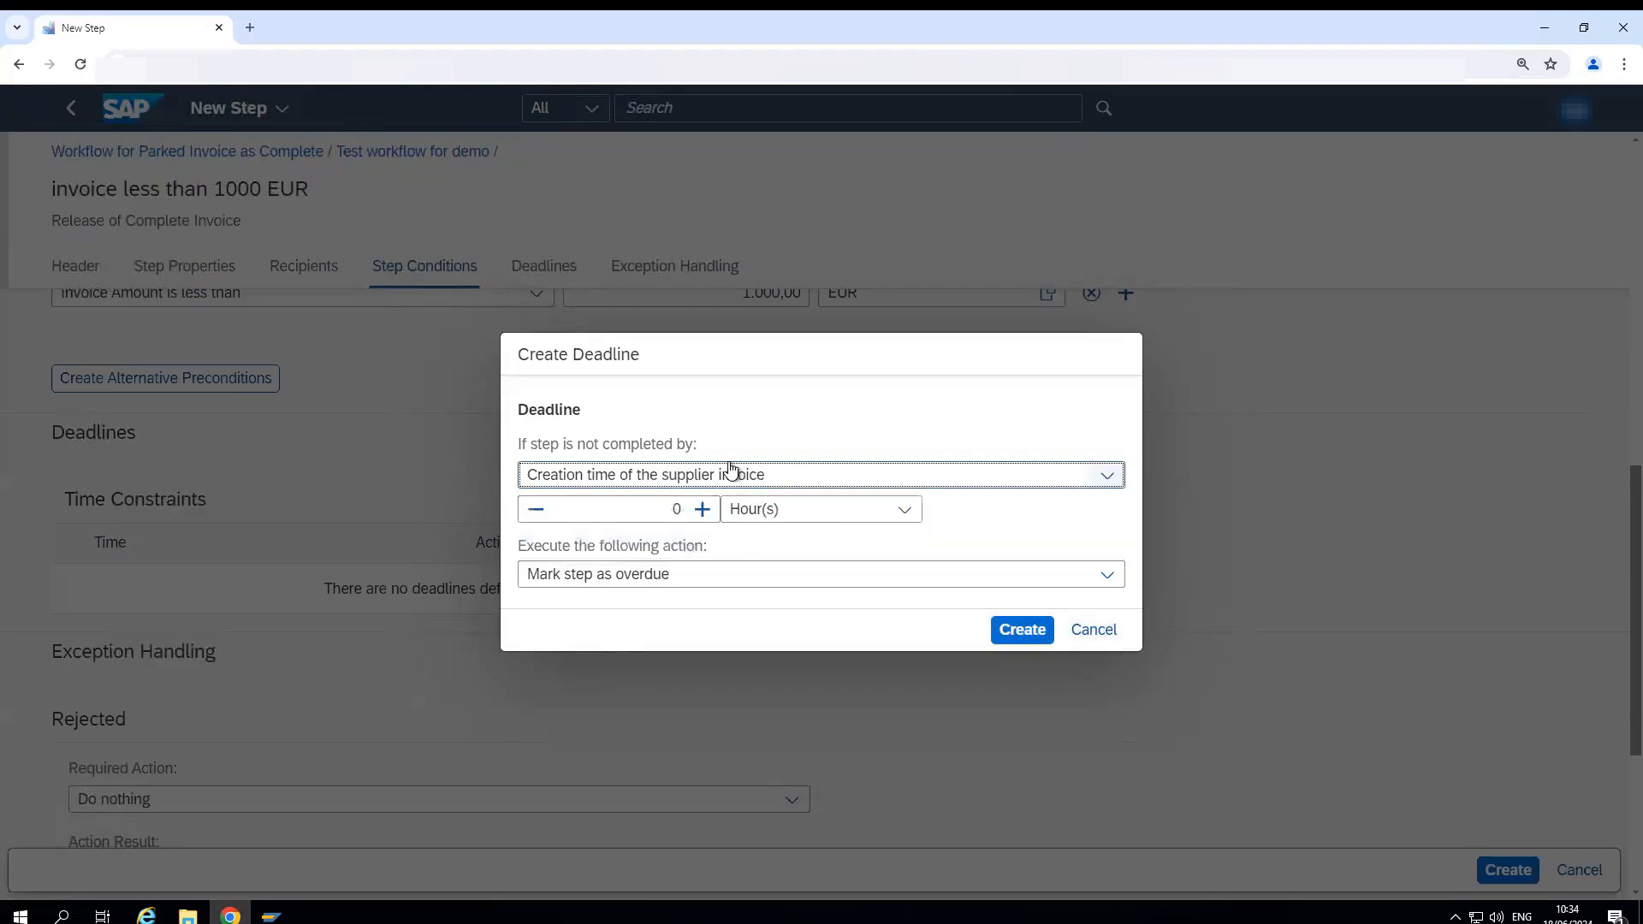
click(701, 509)
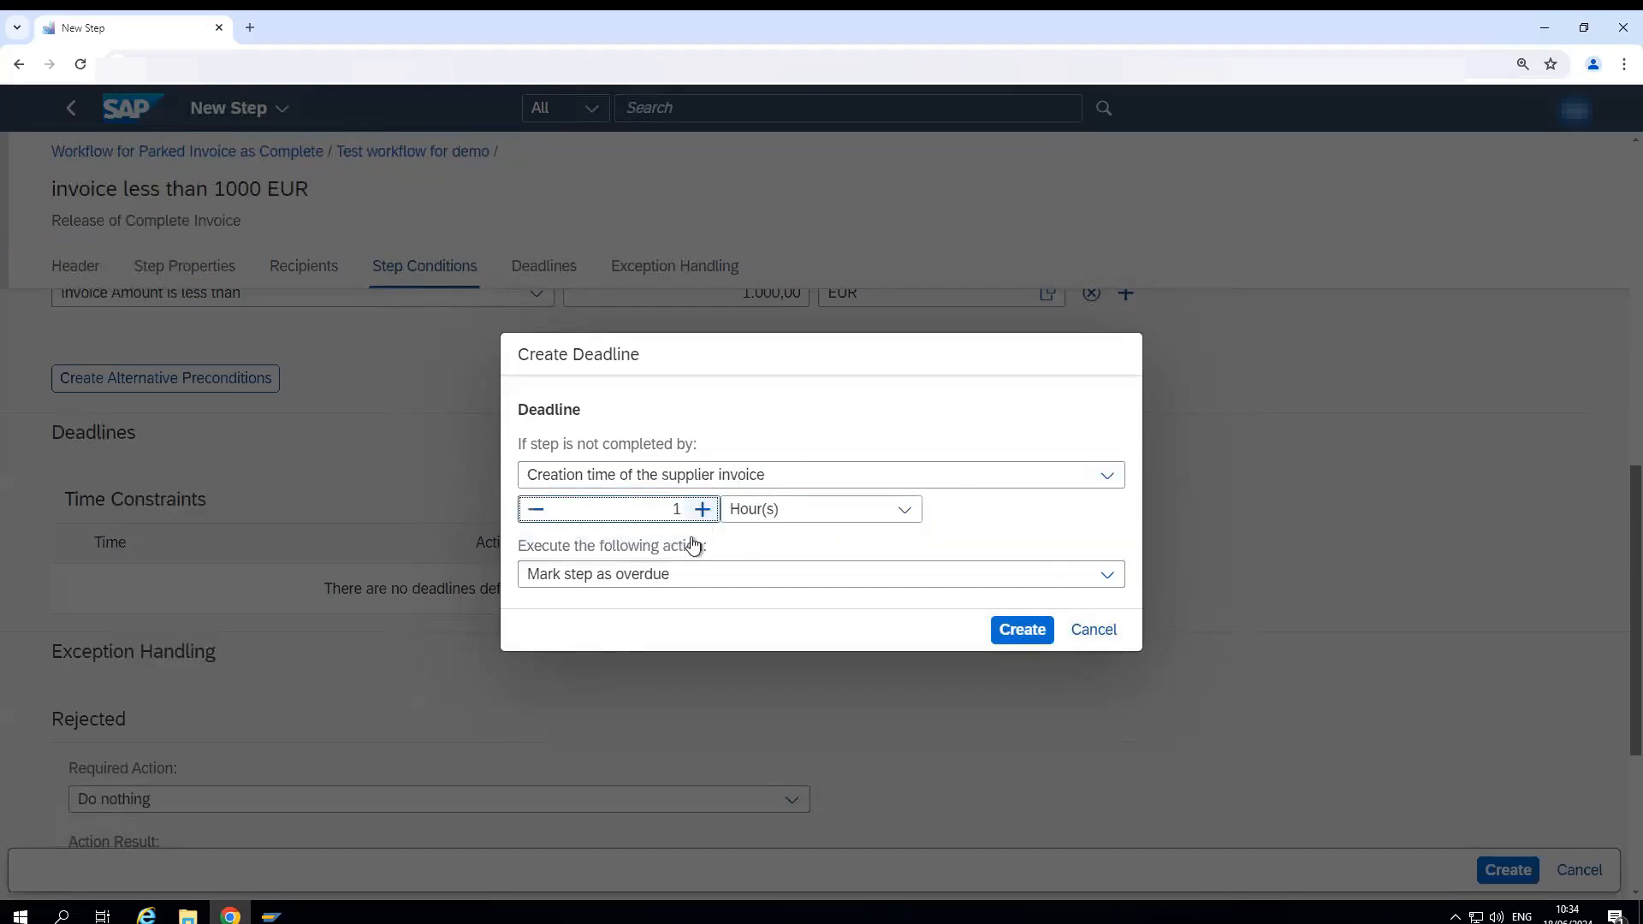
click(701, 509)
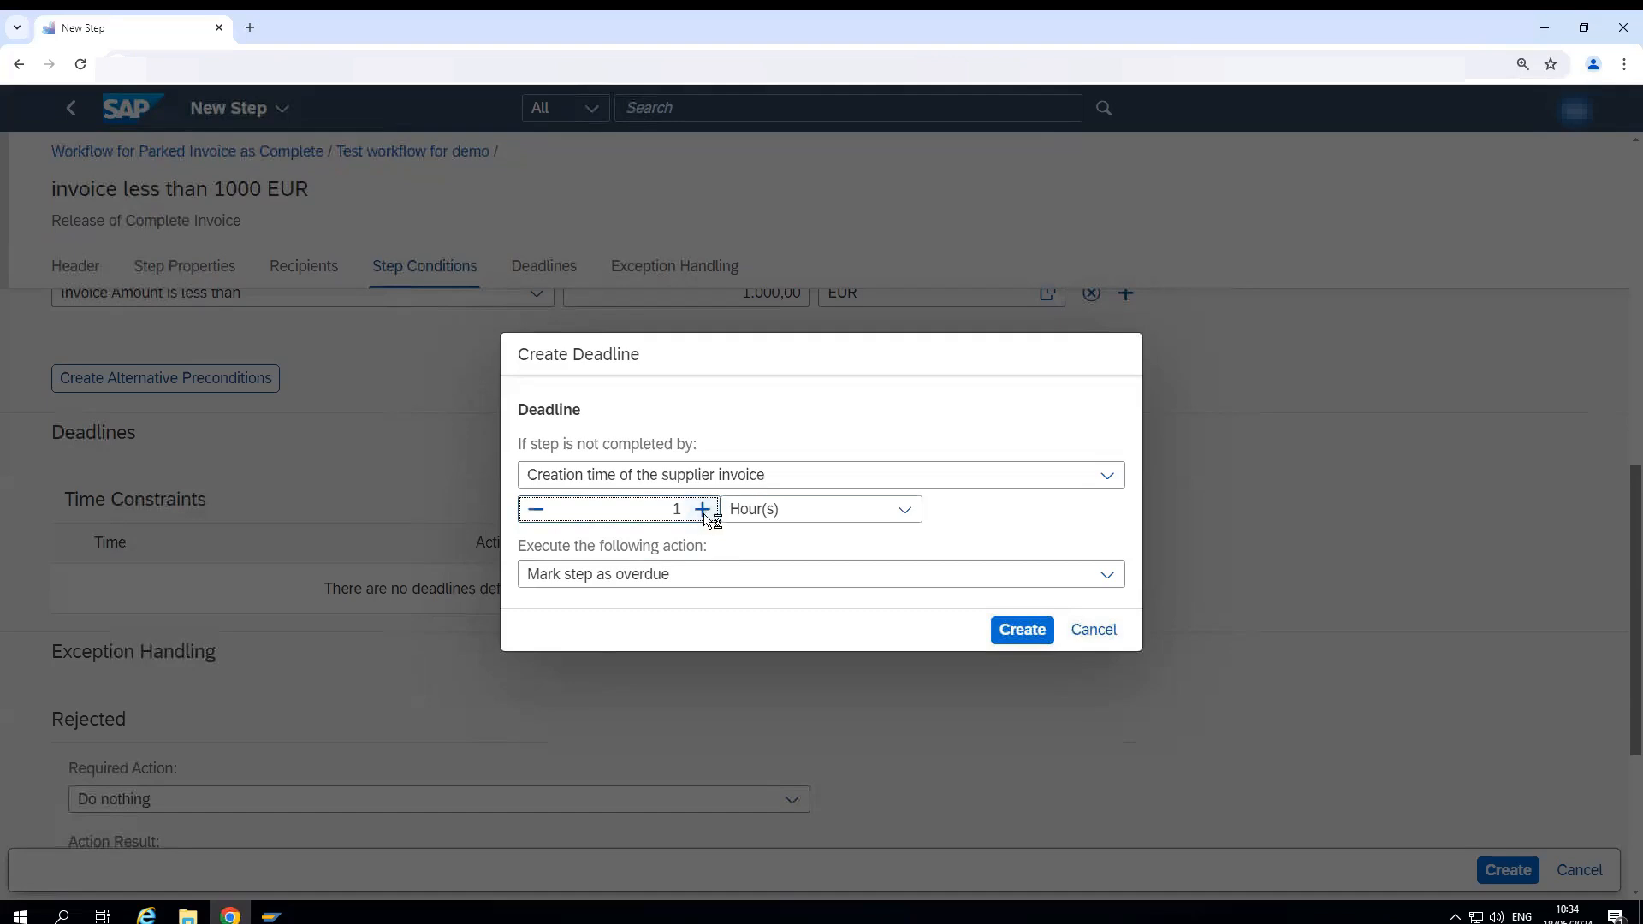
click(904, 511)
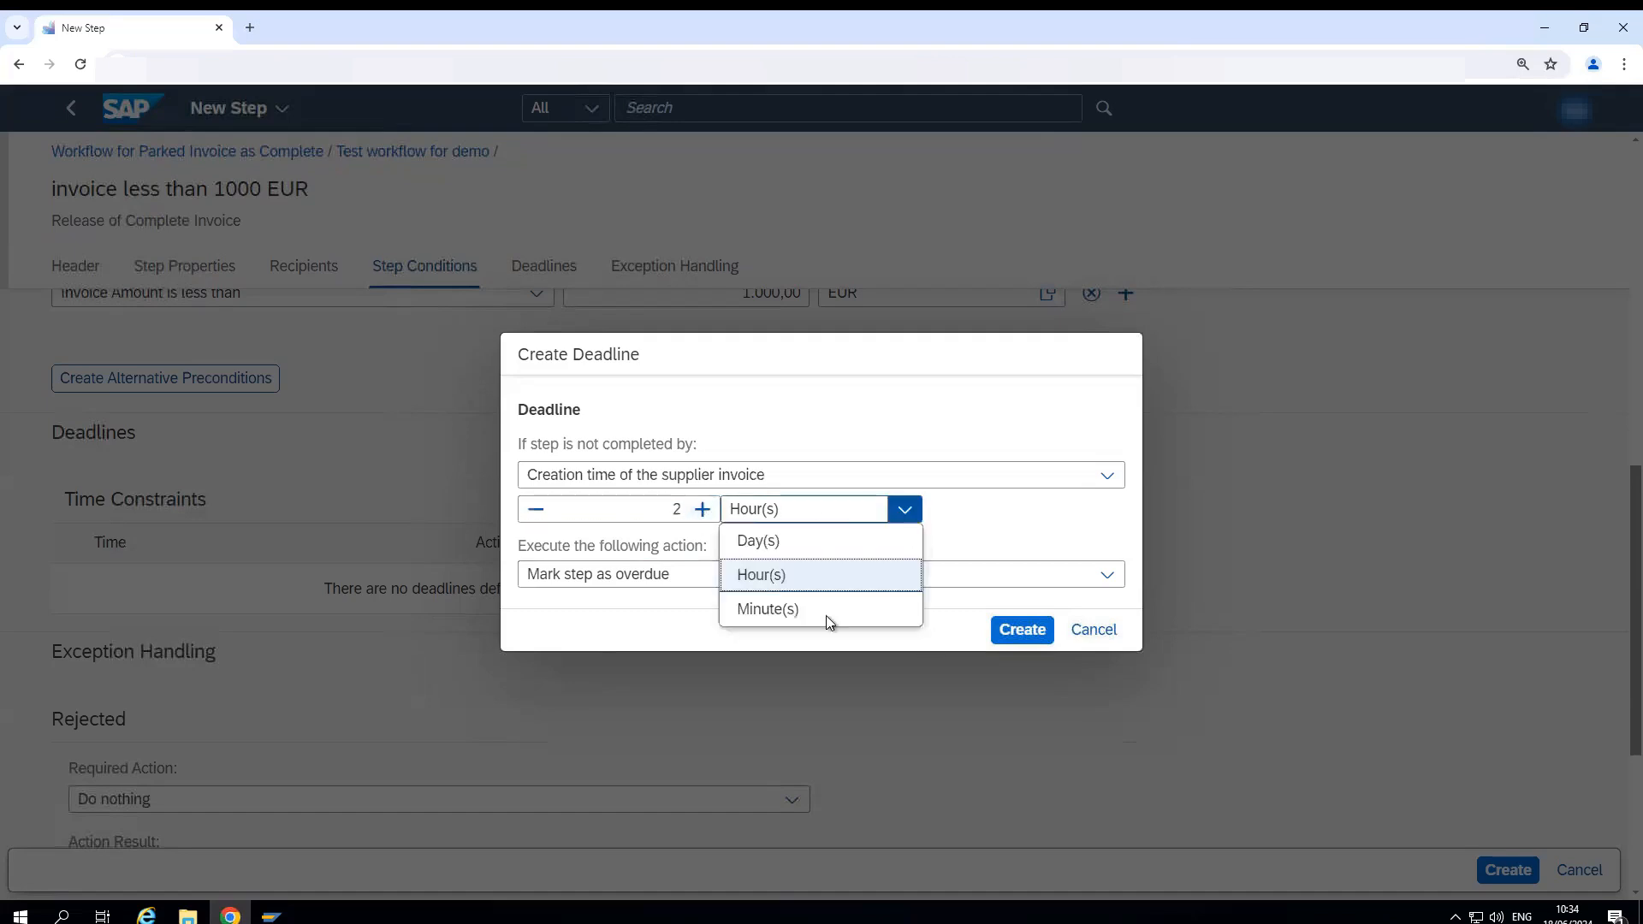
click(766, 608)
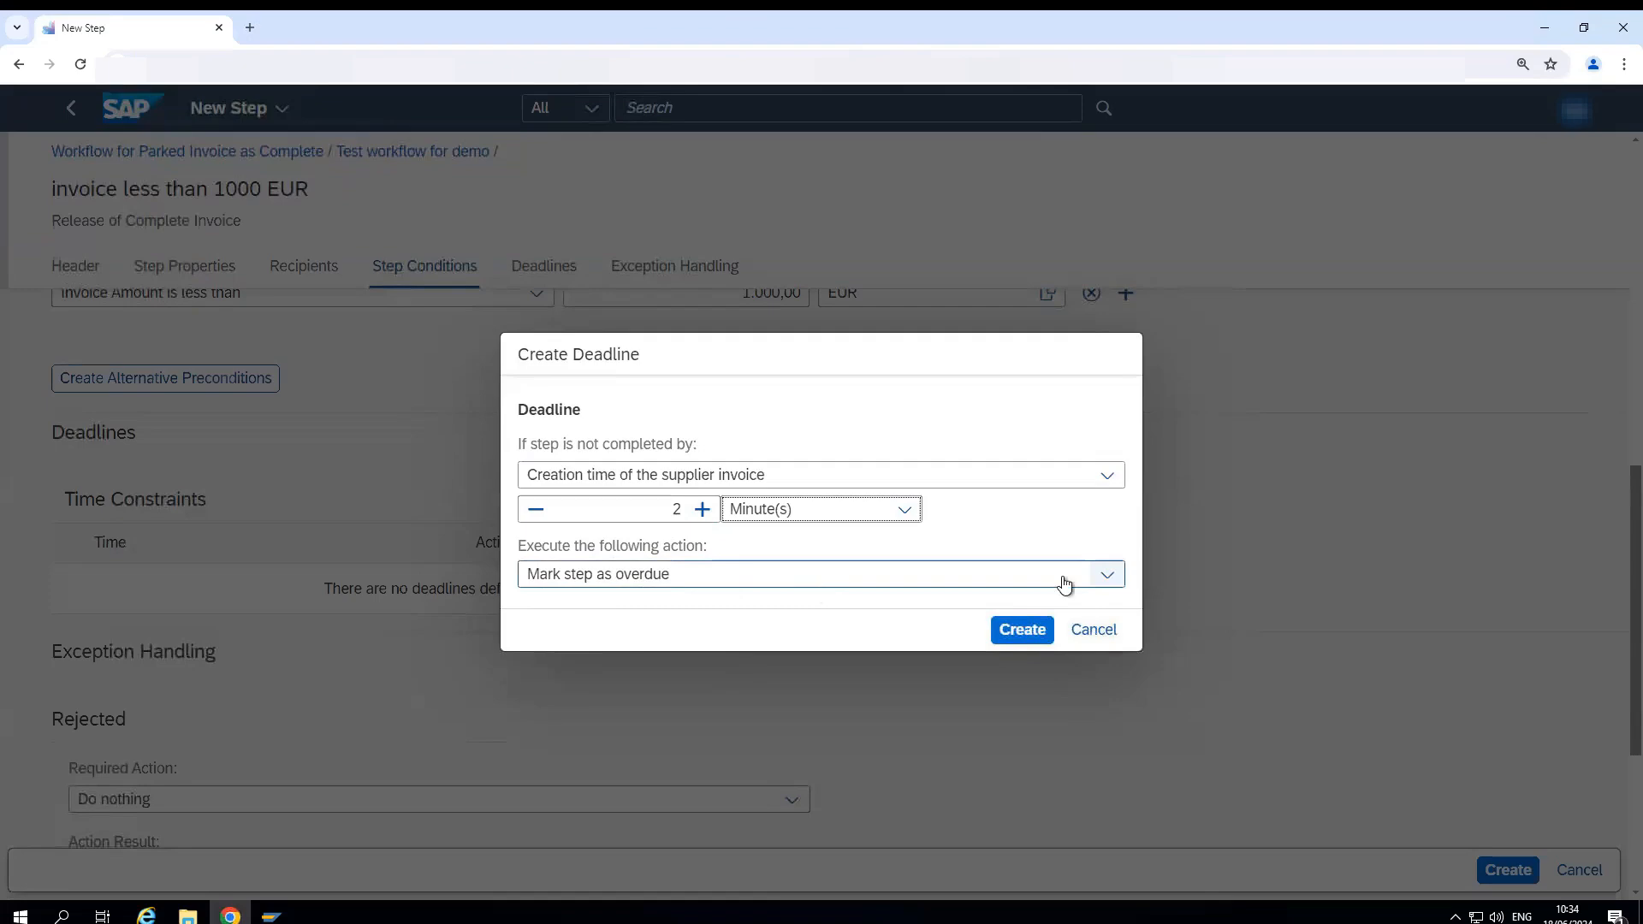
- Set the deadline action to Send mail notification and create the deadline
click(1107, 574)
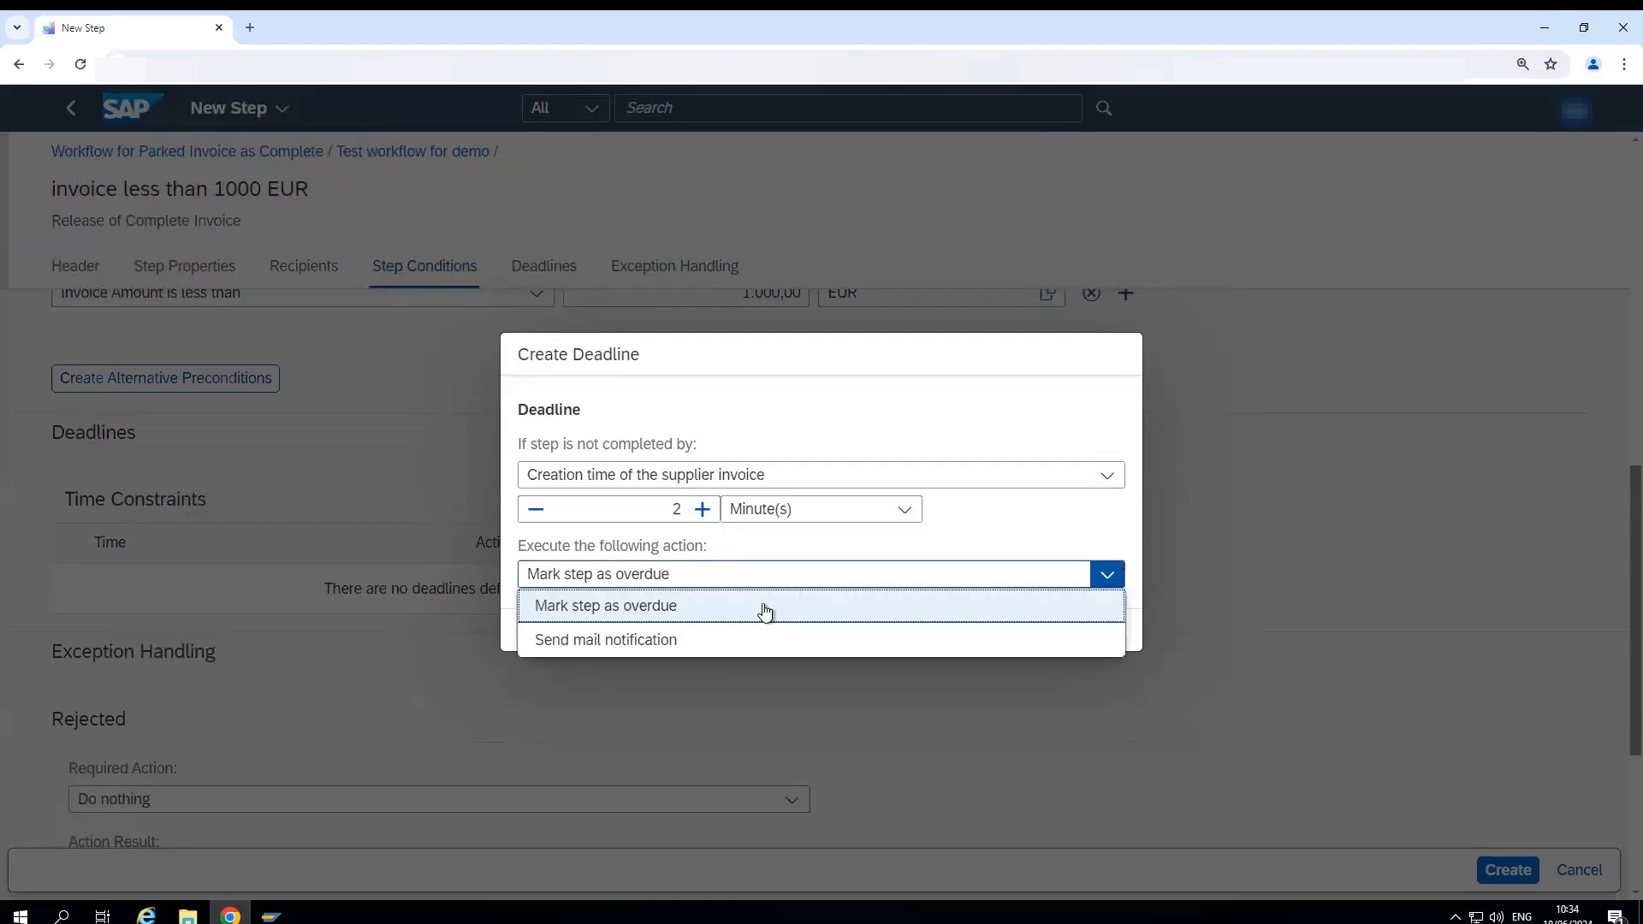
click(638, 645)
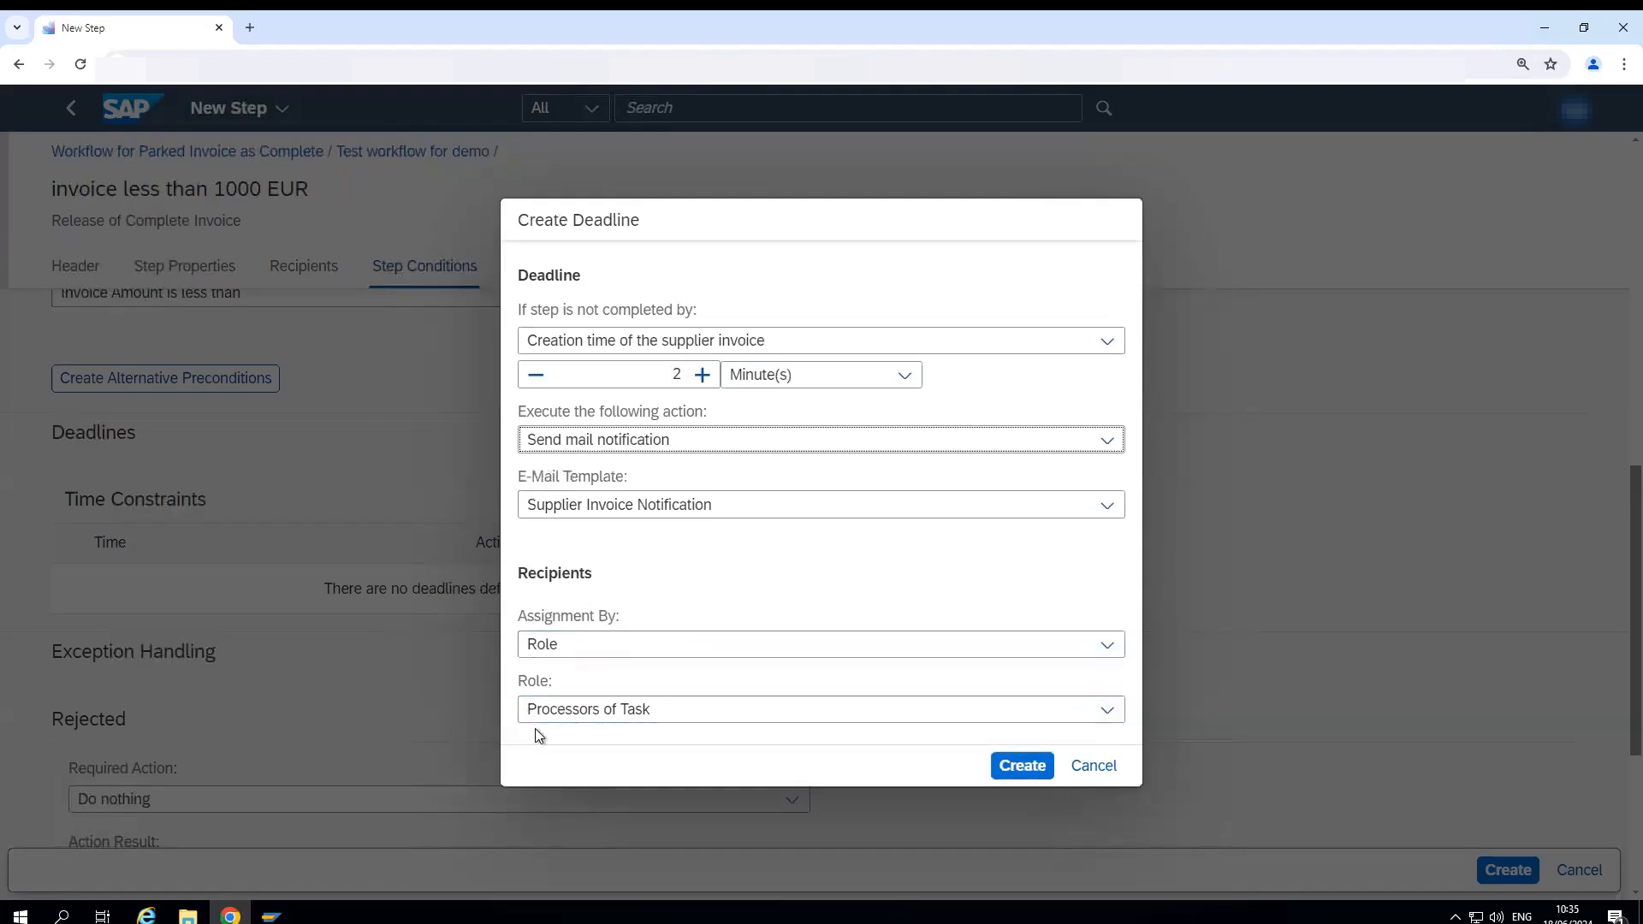
click(1018, 764)
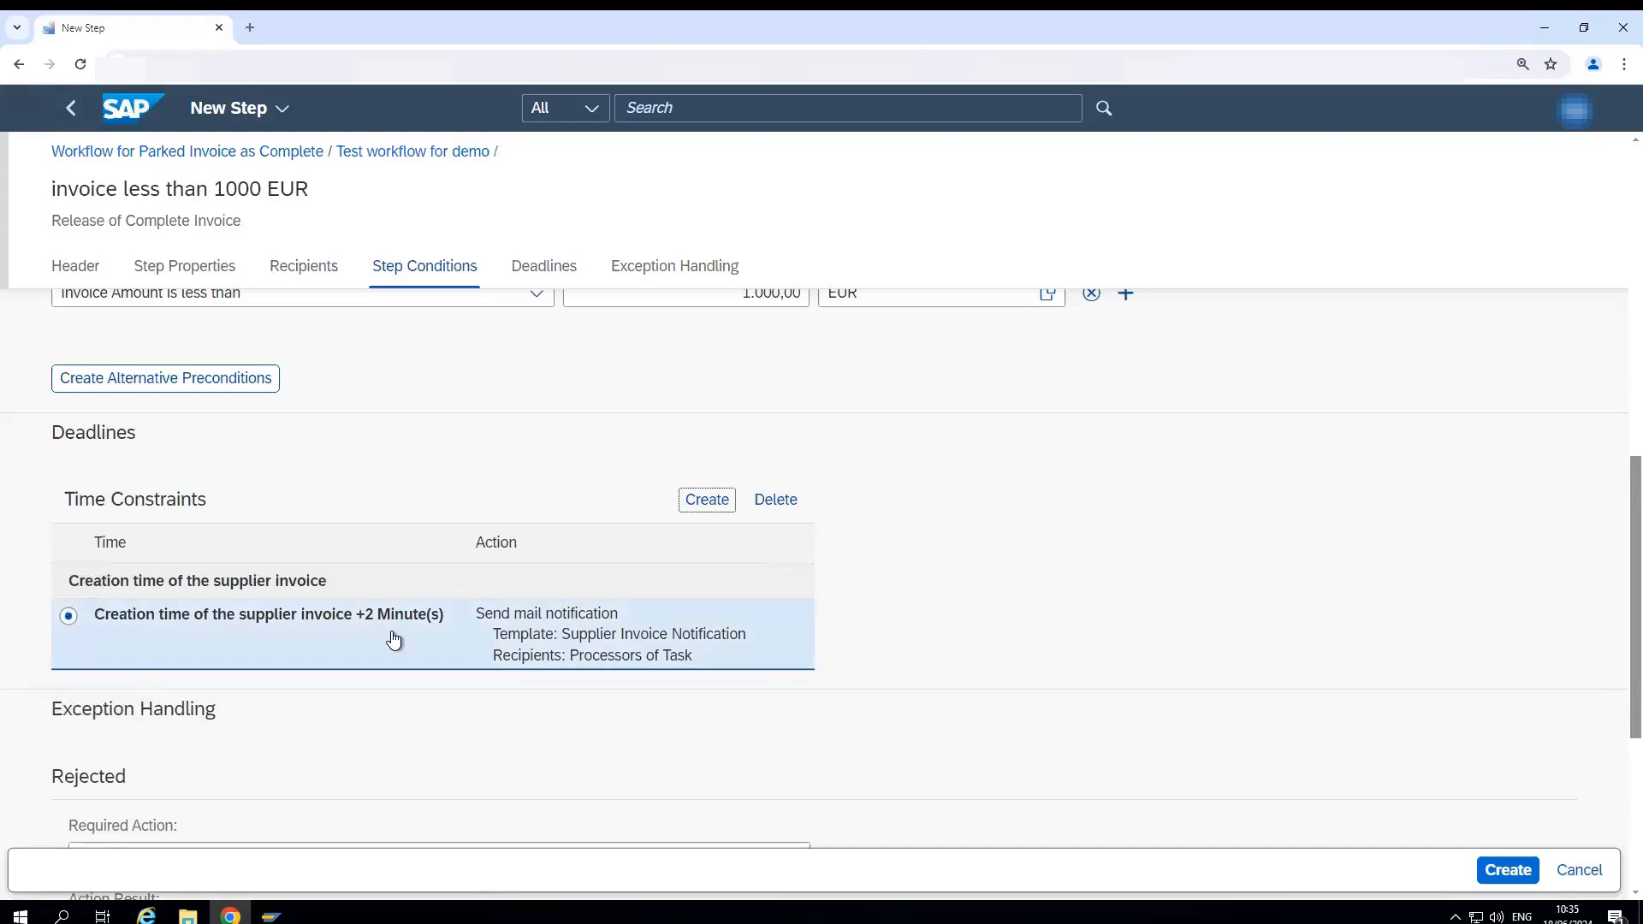
- In the step's exception handling, set the required action for Rejected to Rework Invoice
scroll(439, 726, down, 3)
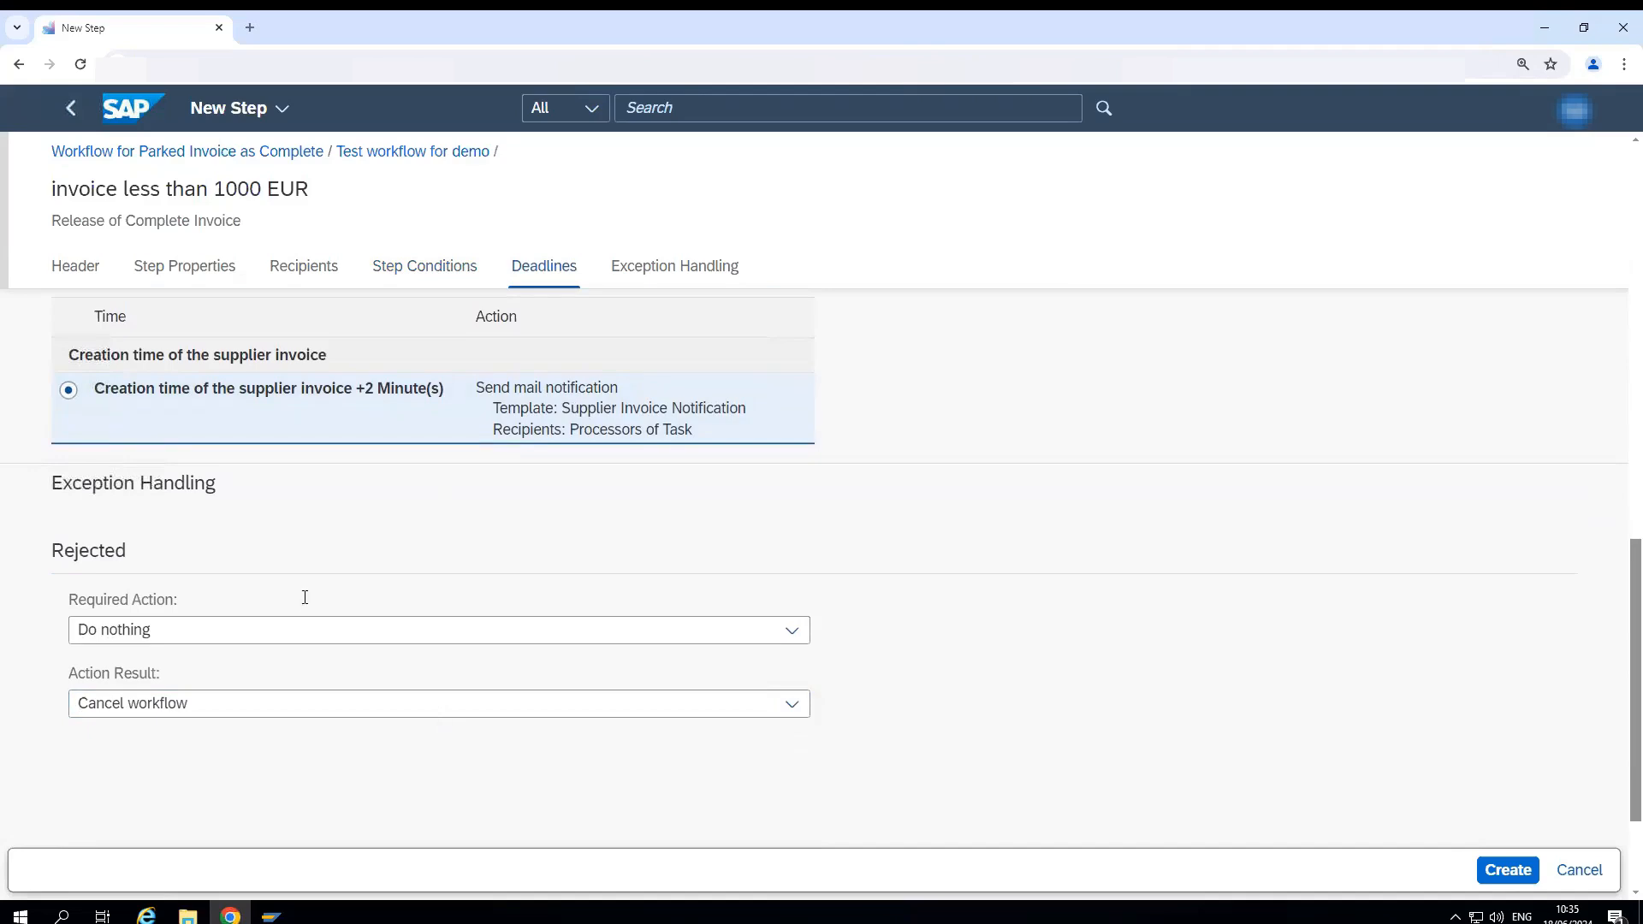
click(682, 268)
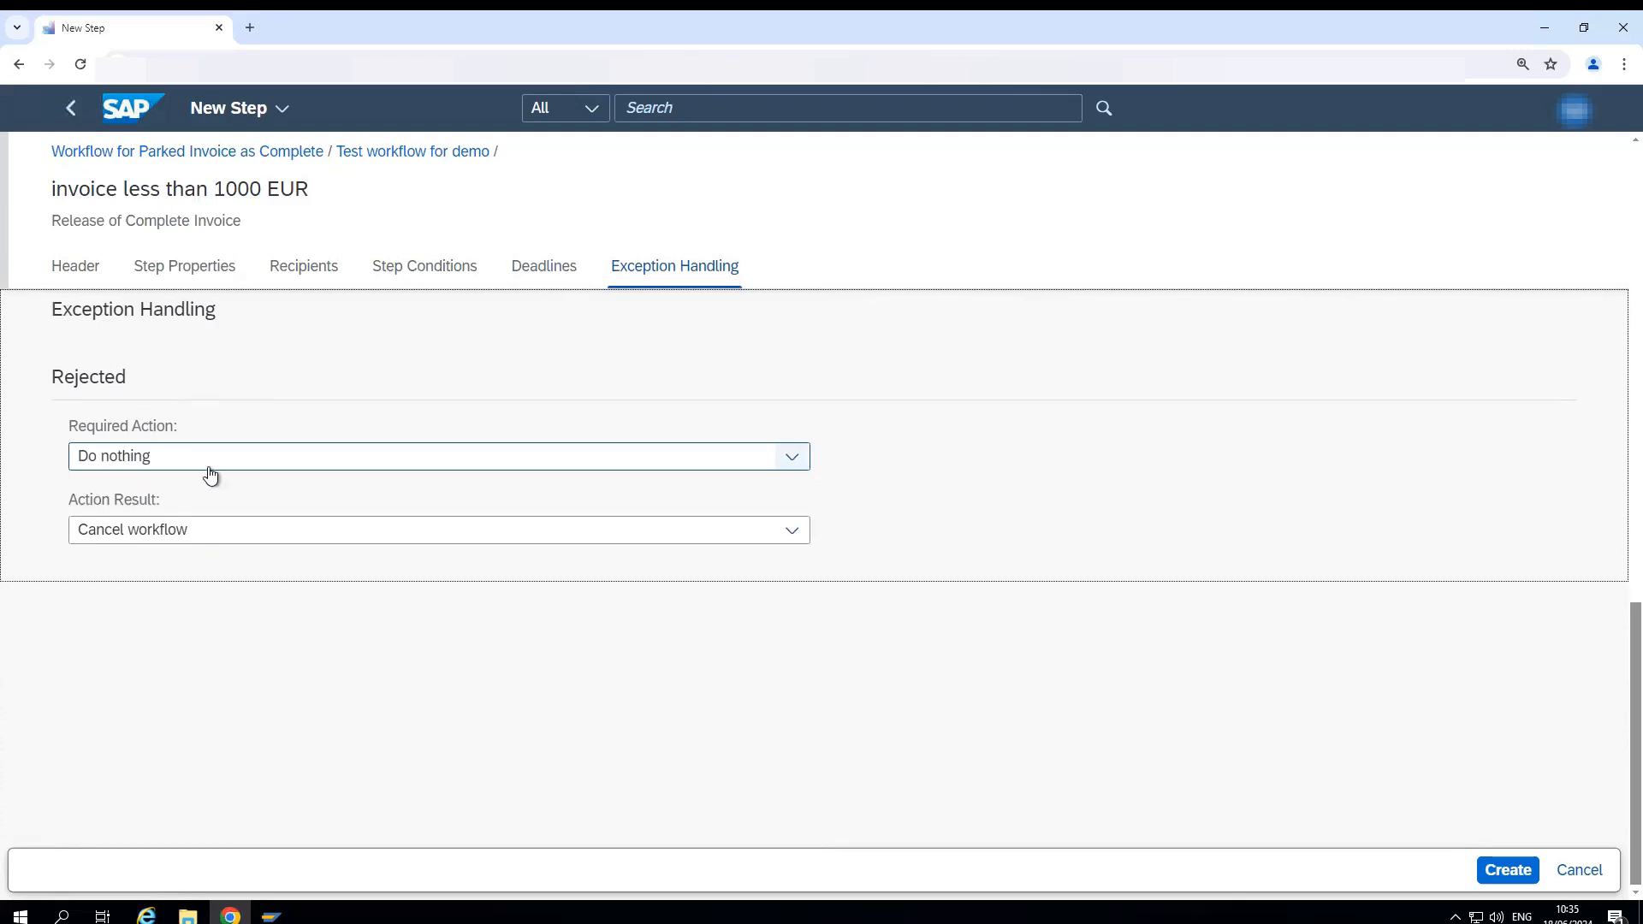
click(792, 455)
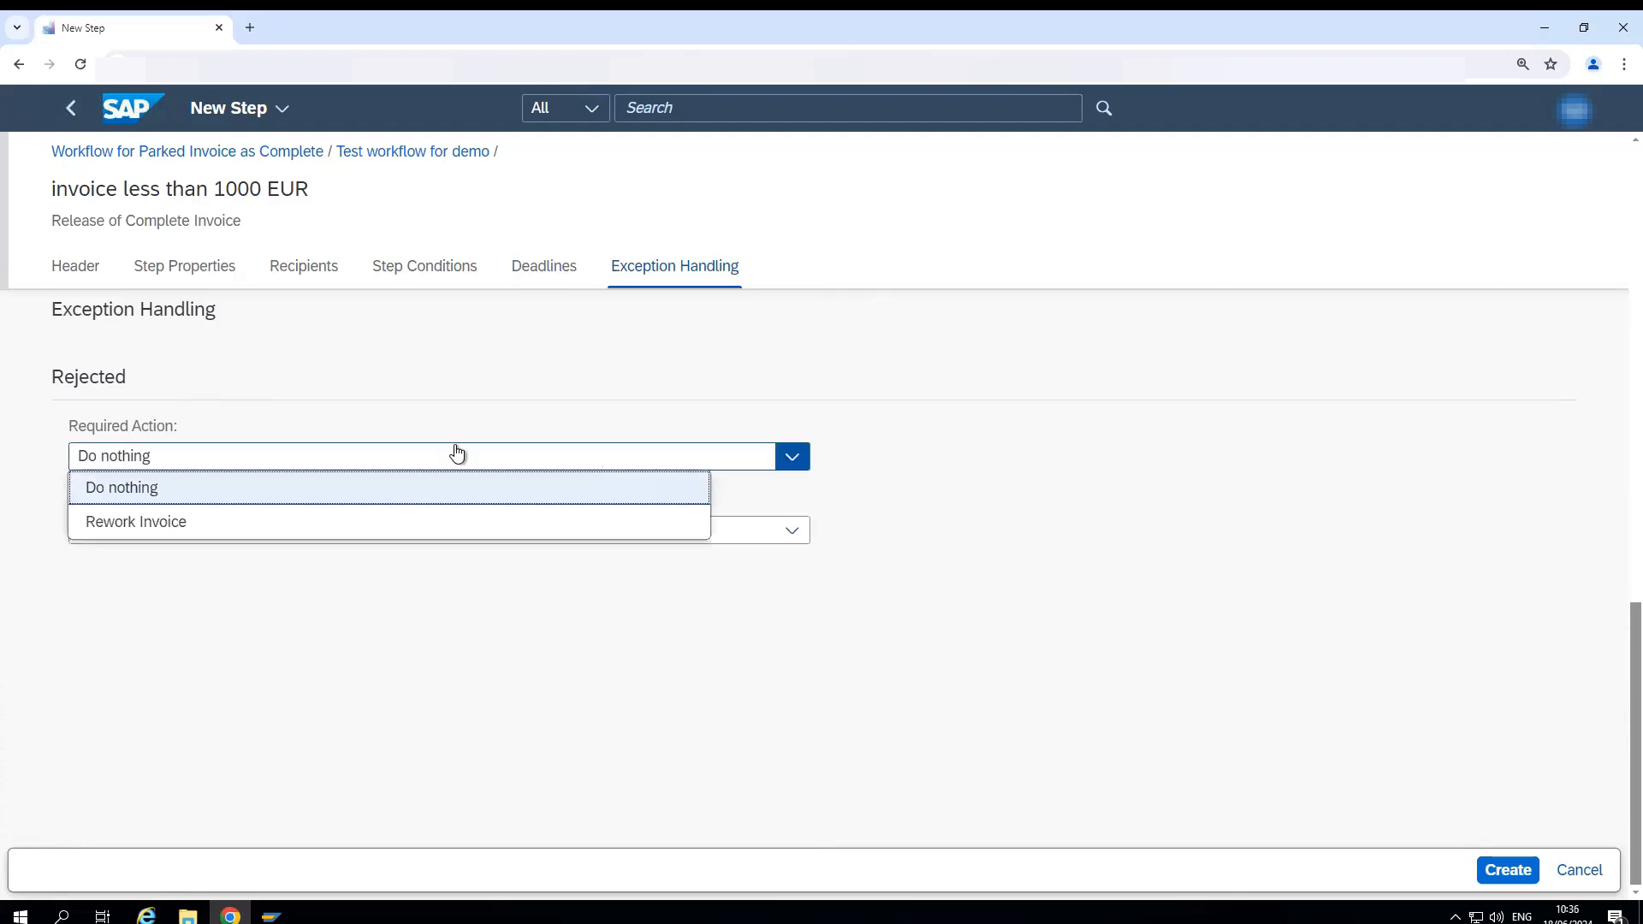
click(122, 523)
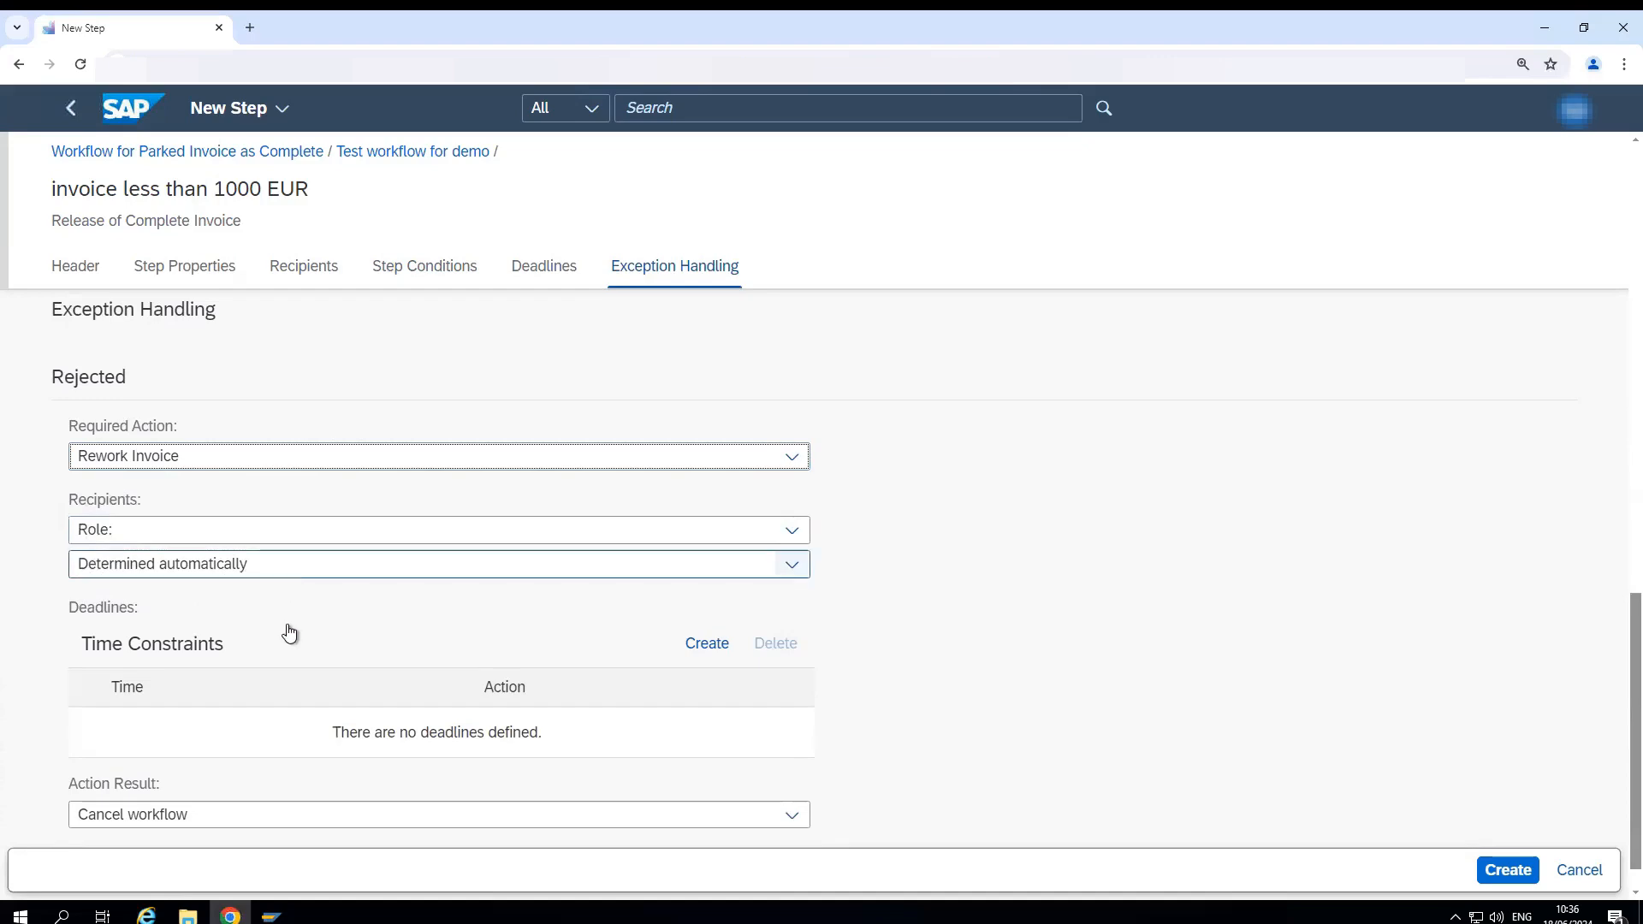
- Set the action result for Rejected to Restart workflow and create the workflow step
scroll(199, 706, down, 1)
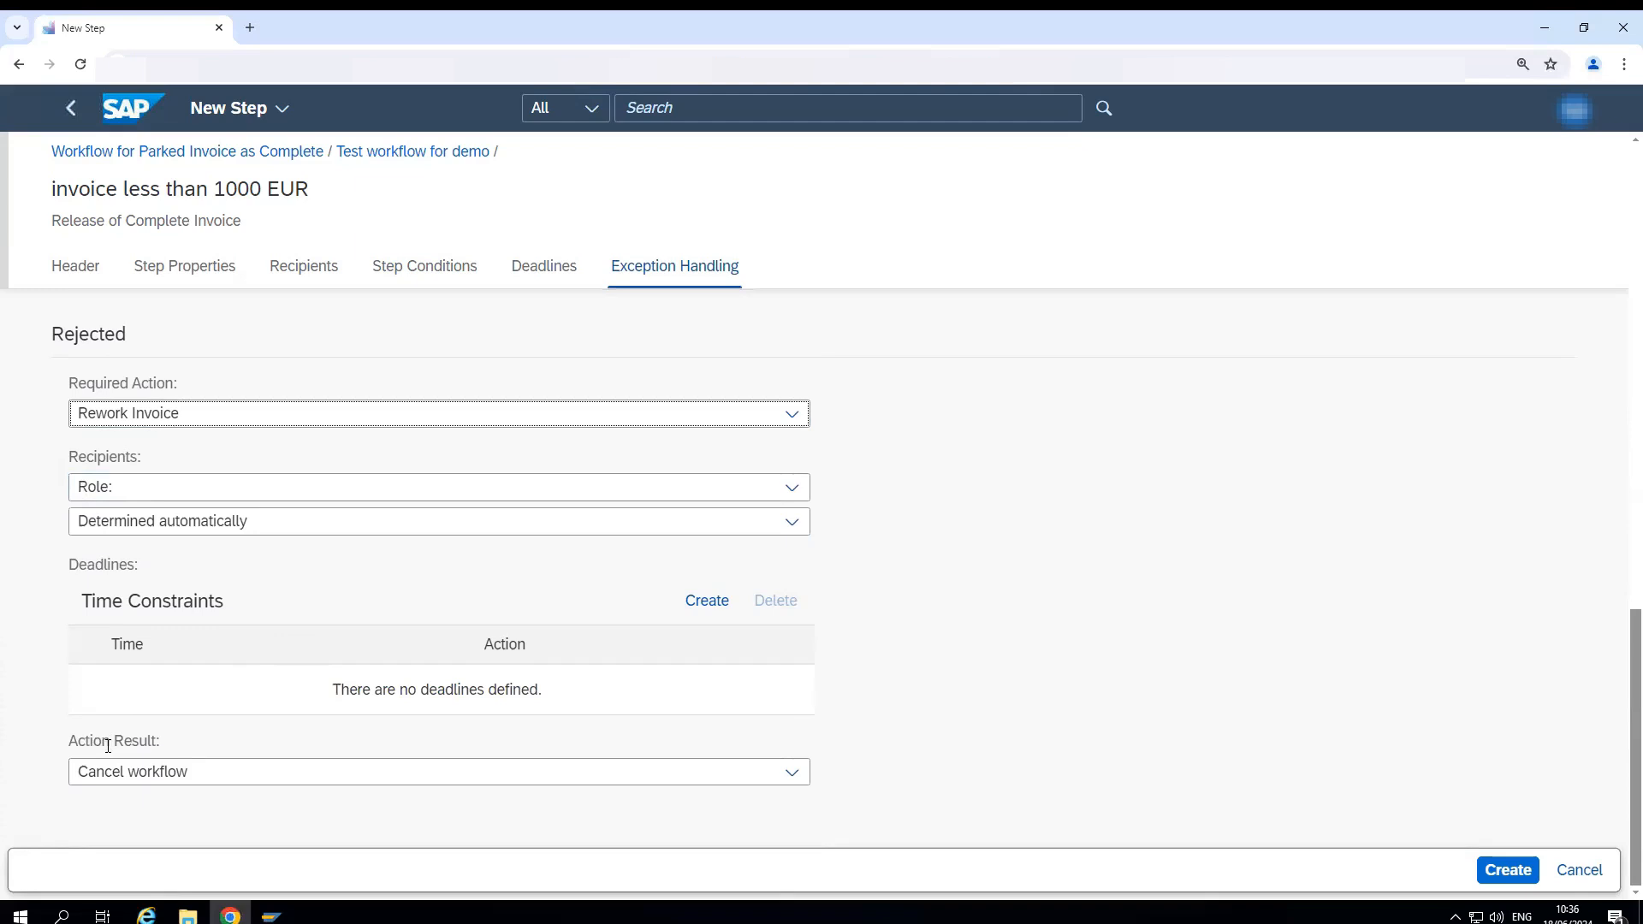
click(794, 777)
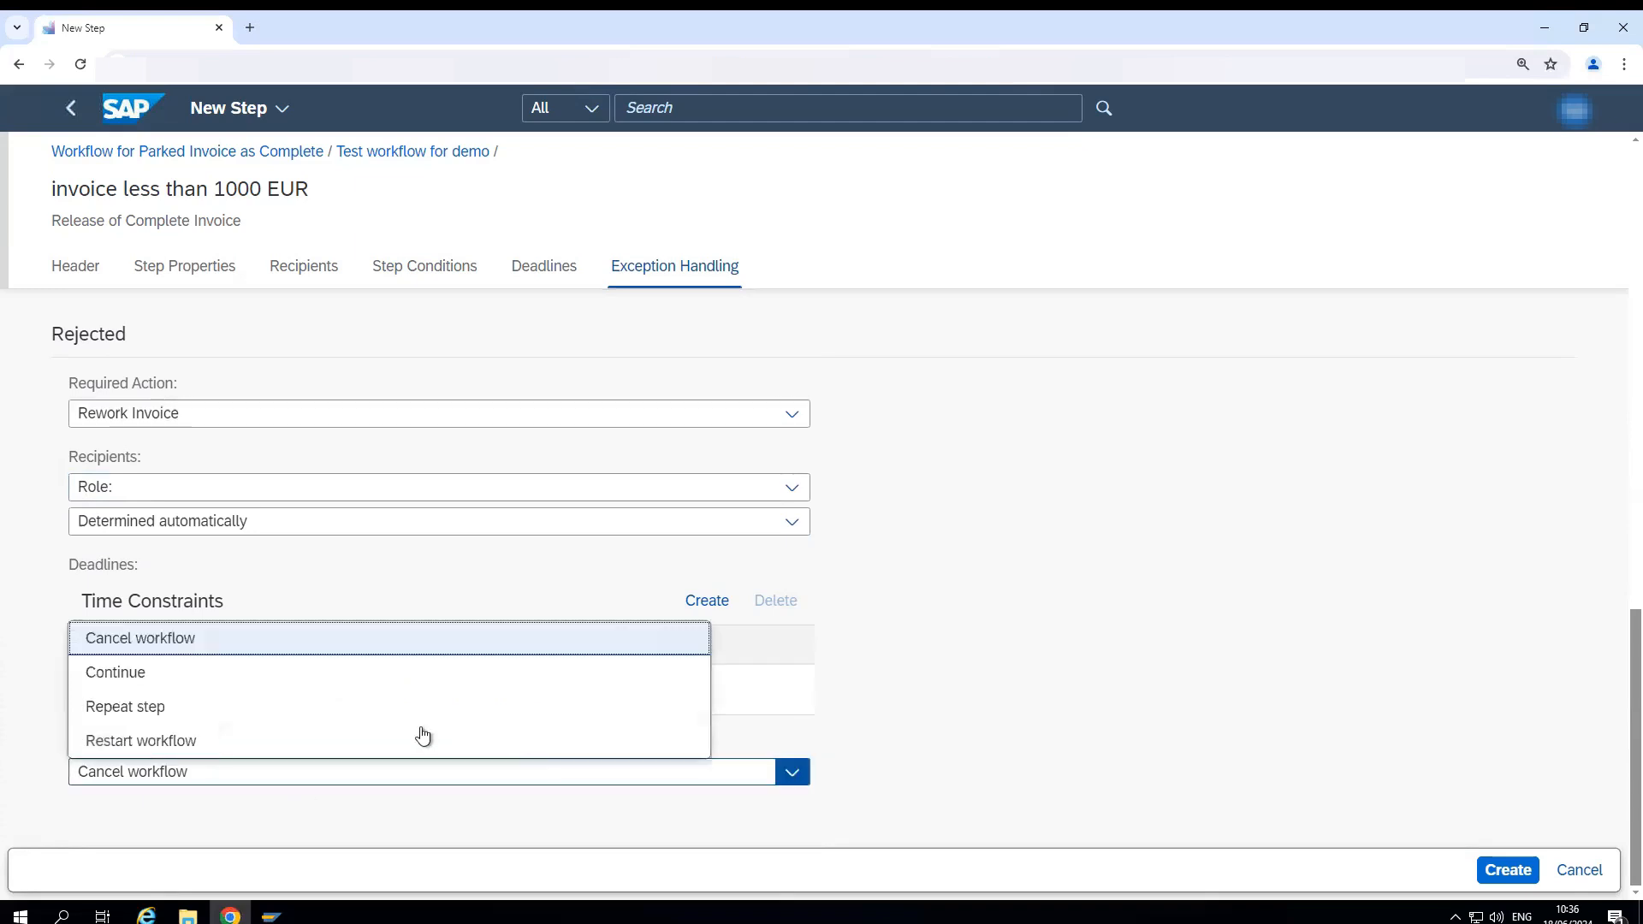
click(144, 741)
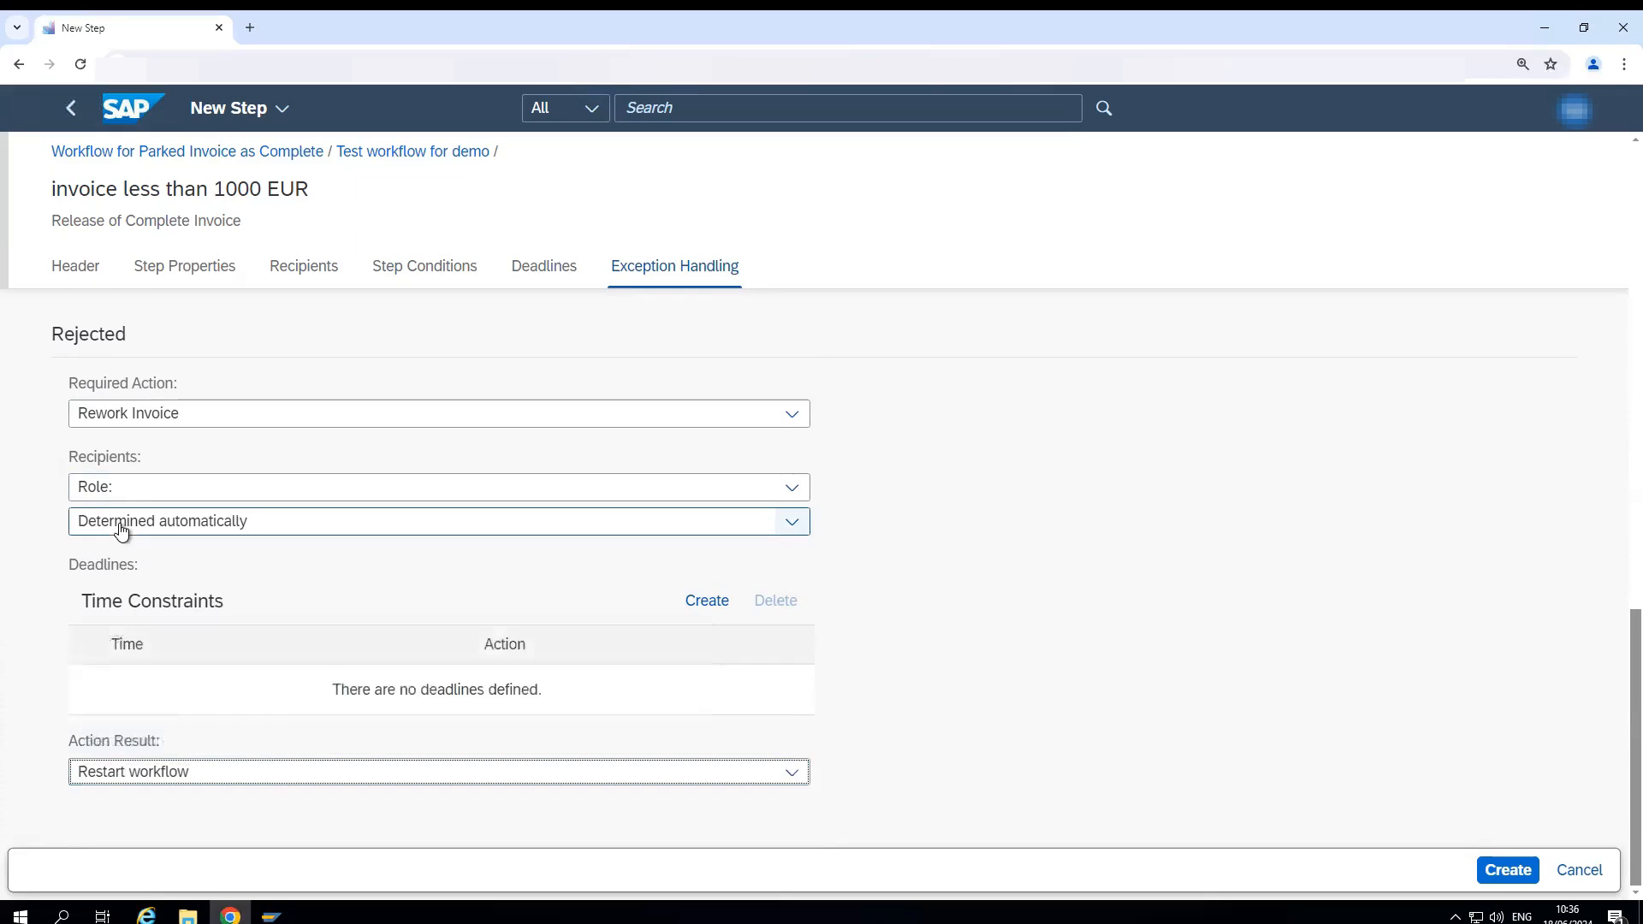
click(792, 774)
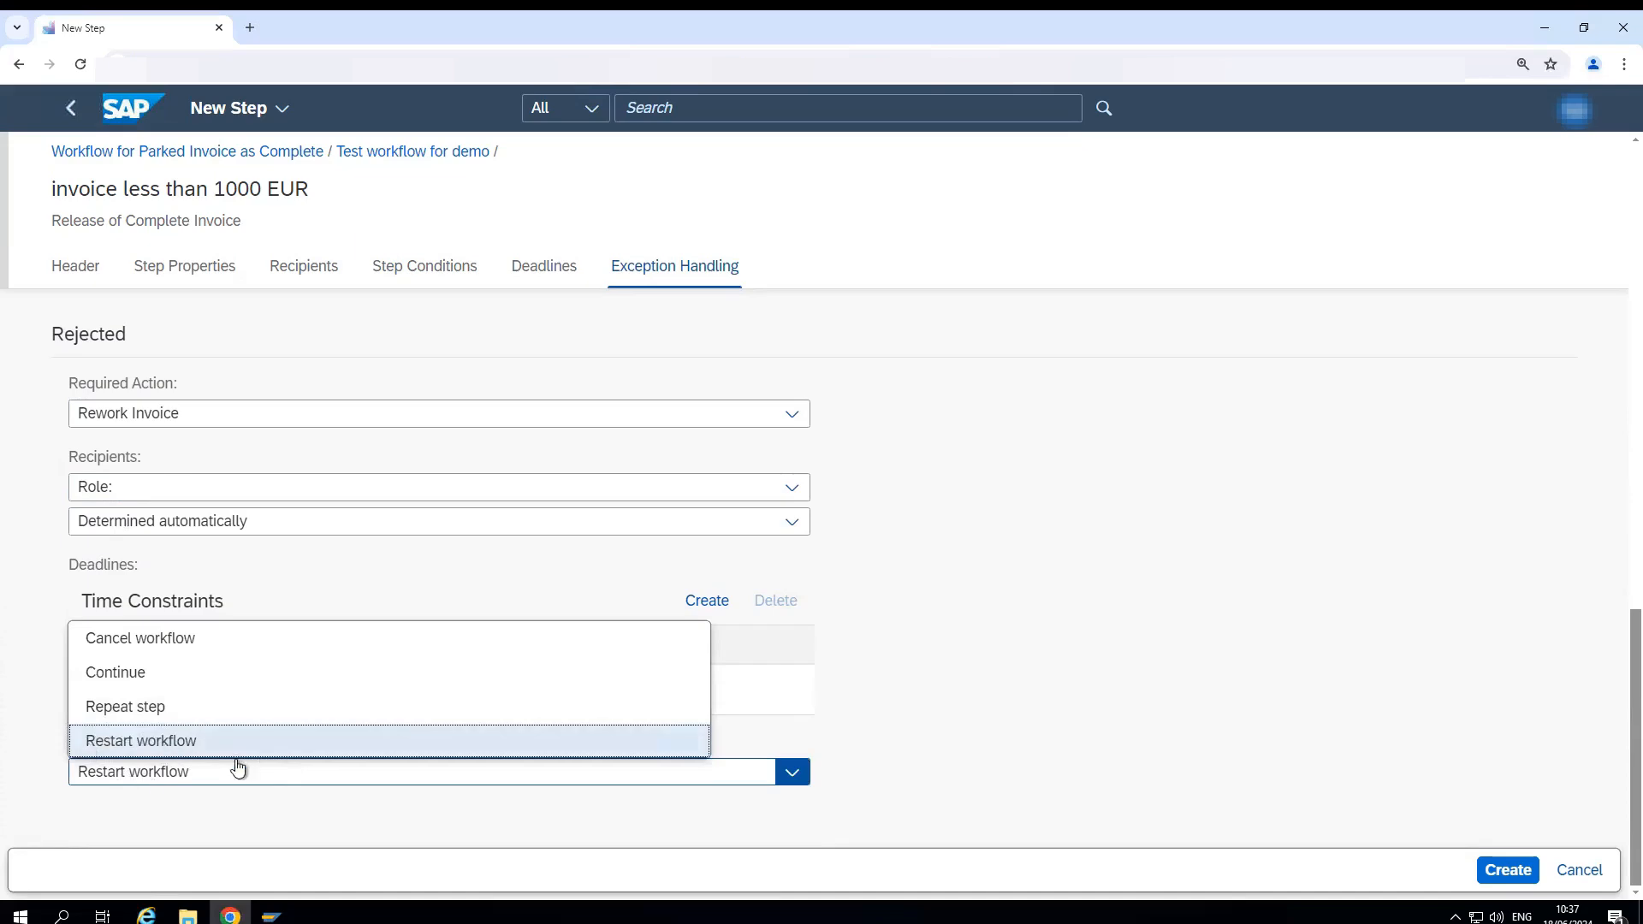
click(595, 827)
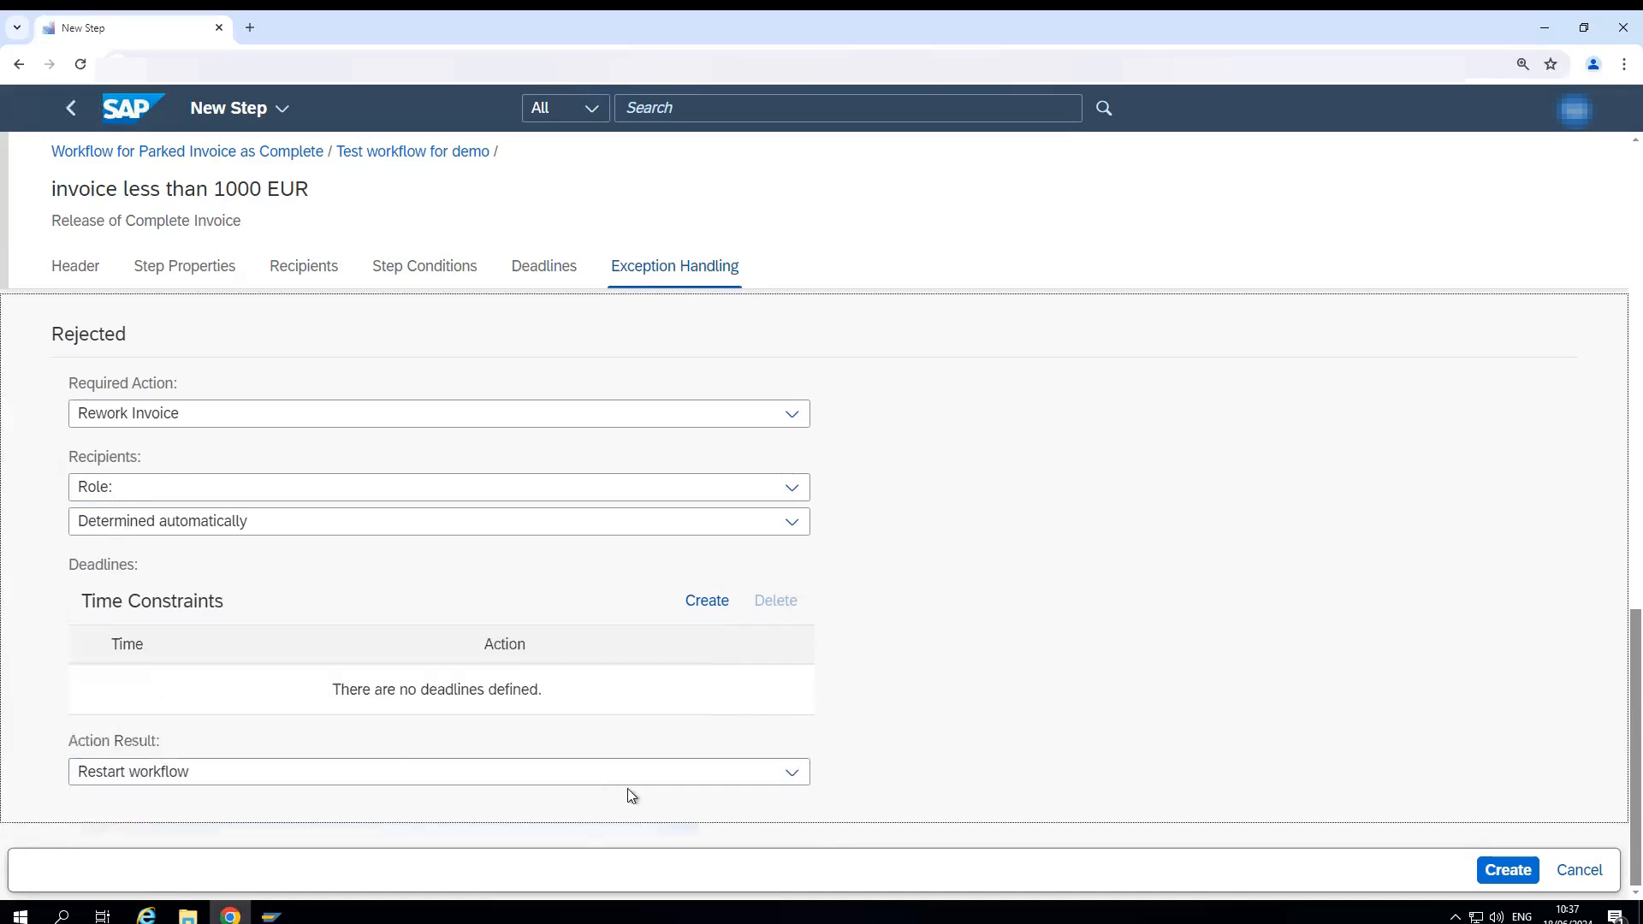
click(1508, 871)
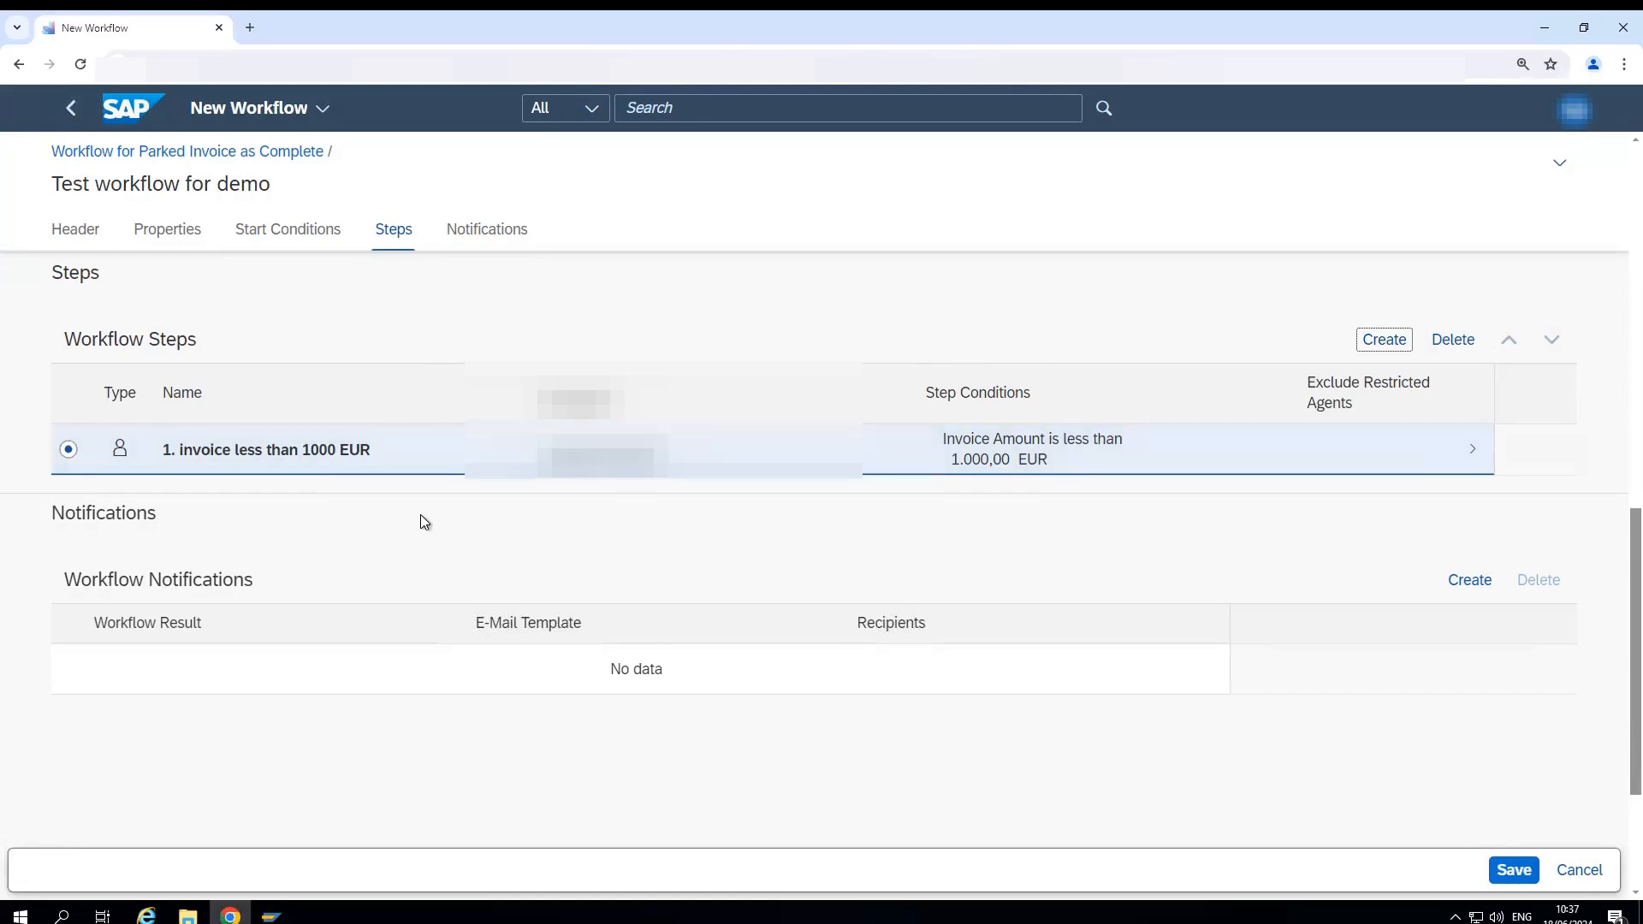
- Show the Notifications section of the demo workflow
click(483, 240)
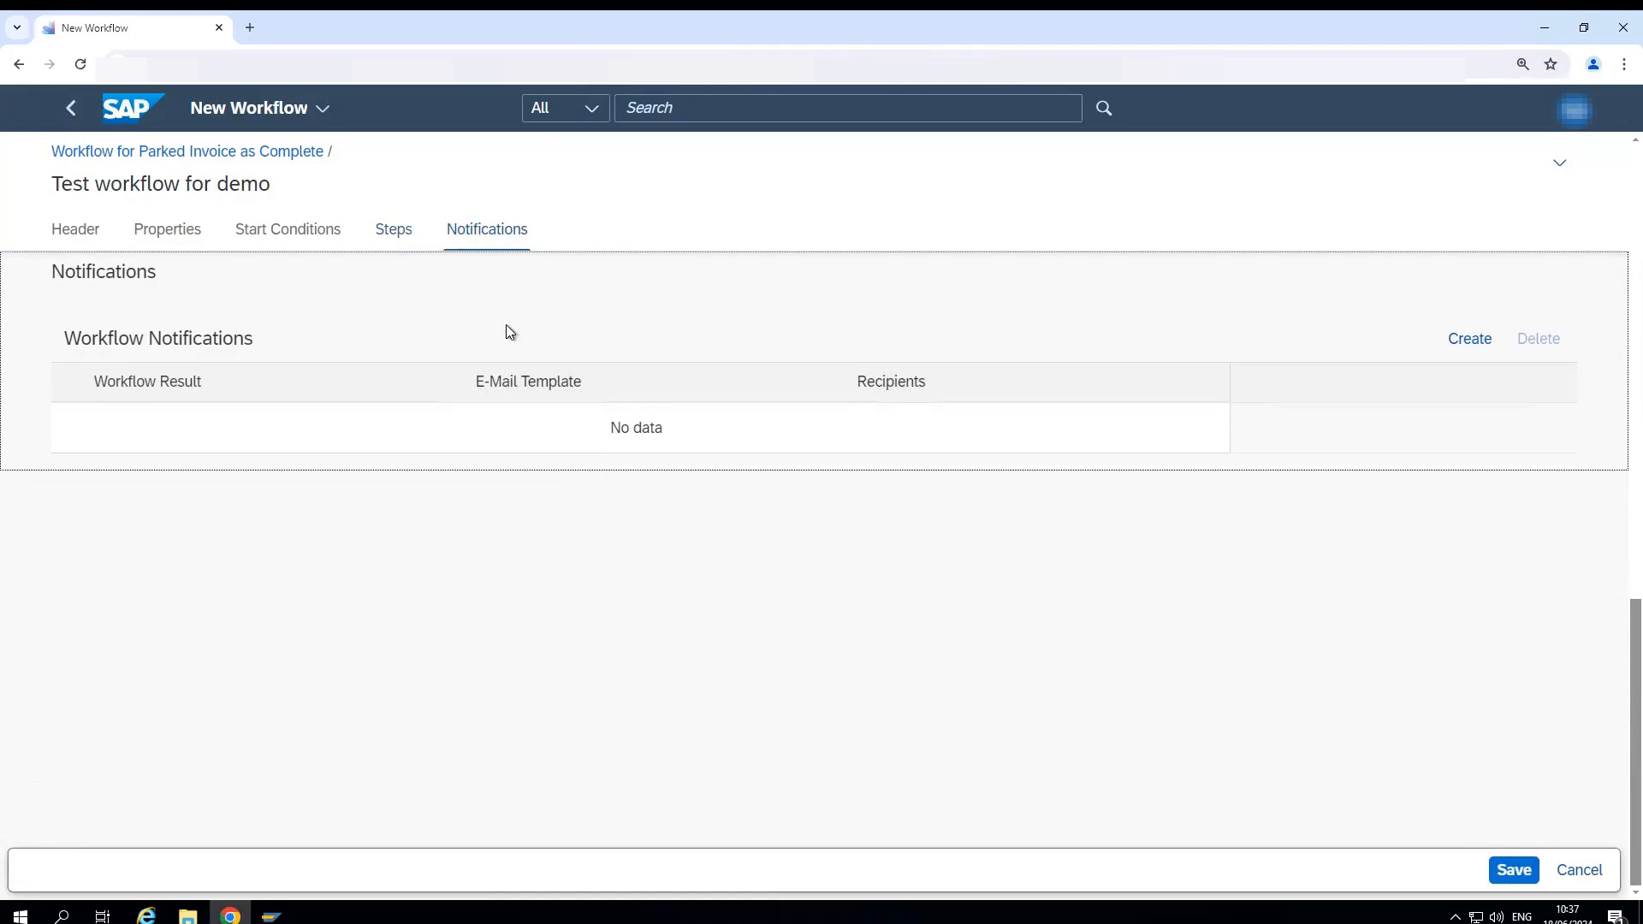
key(alt+Tab)
key(alt+Tab)
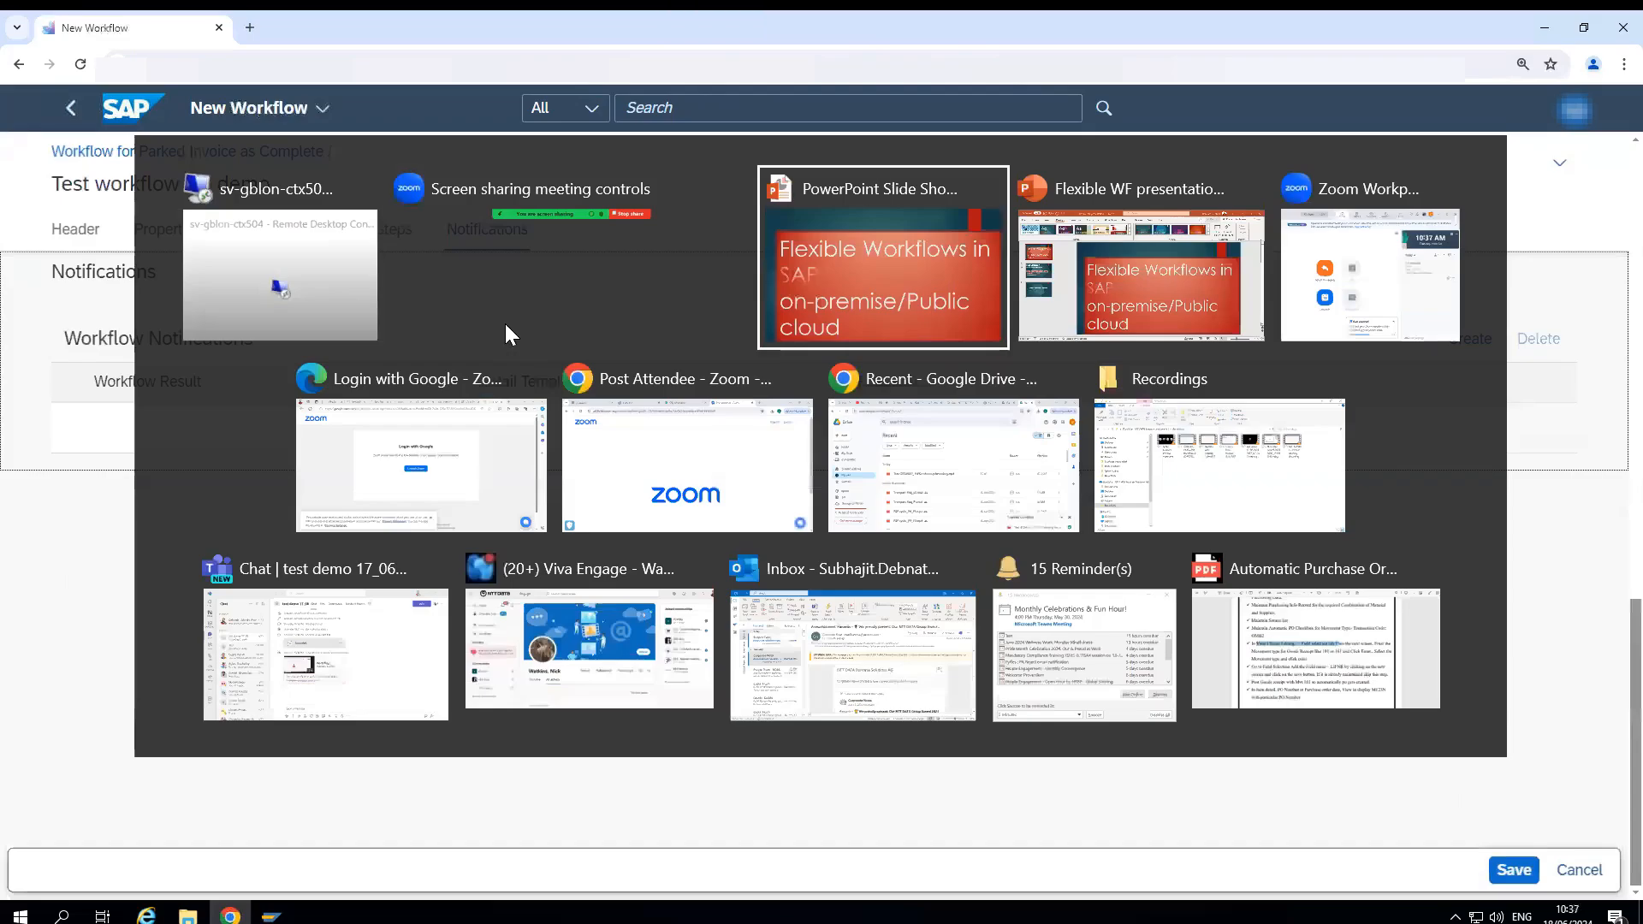
key(Right)
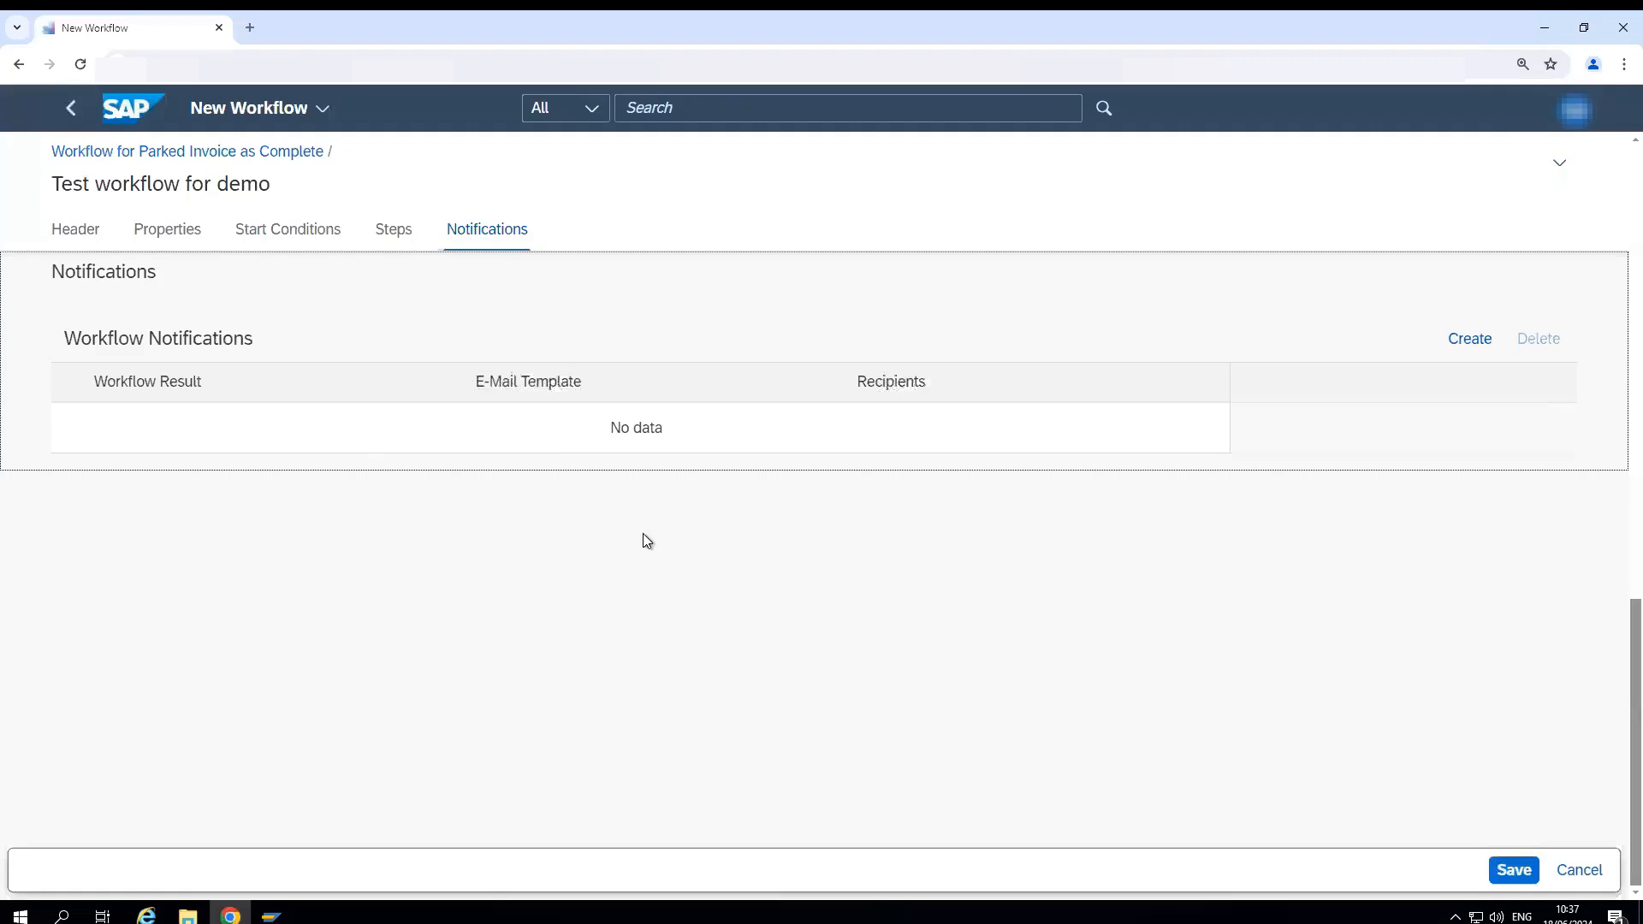
- Save the workflow "Test workflow for demo", reopen it from the workflow list and activate it
click(1525, 873)
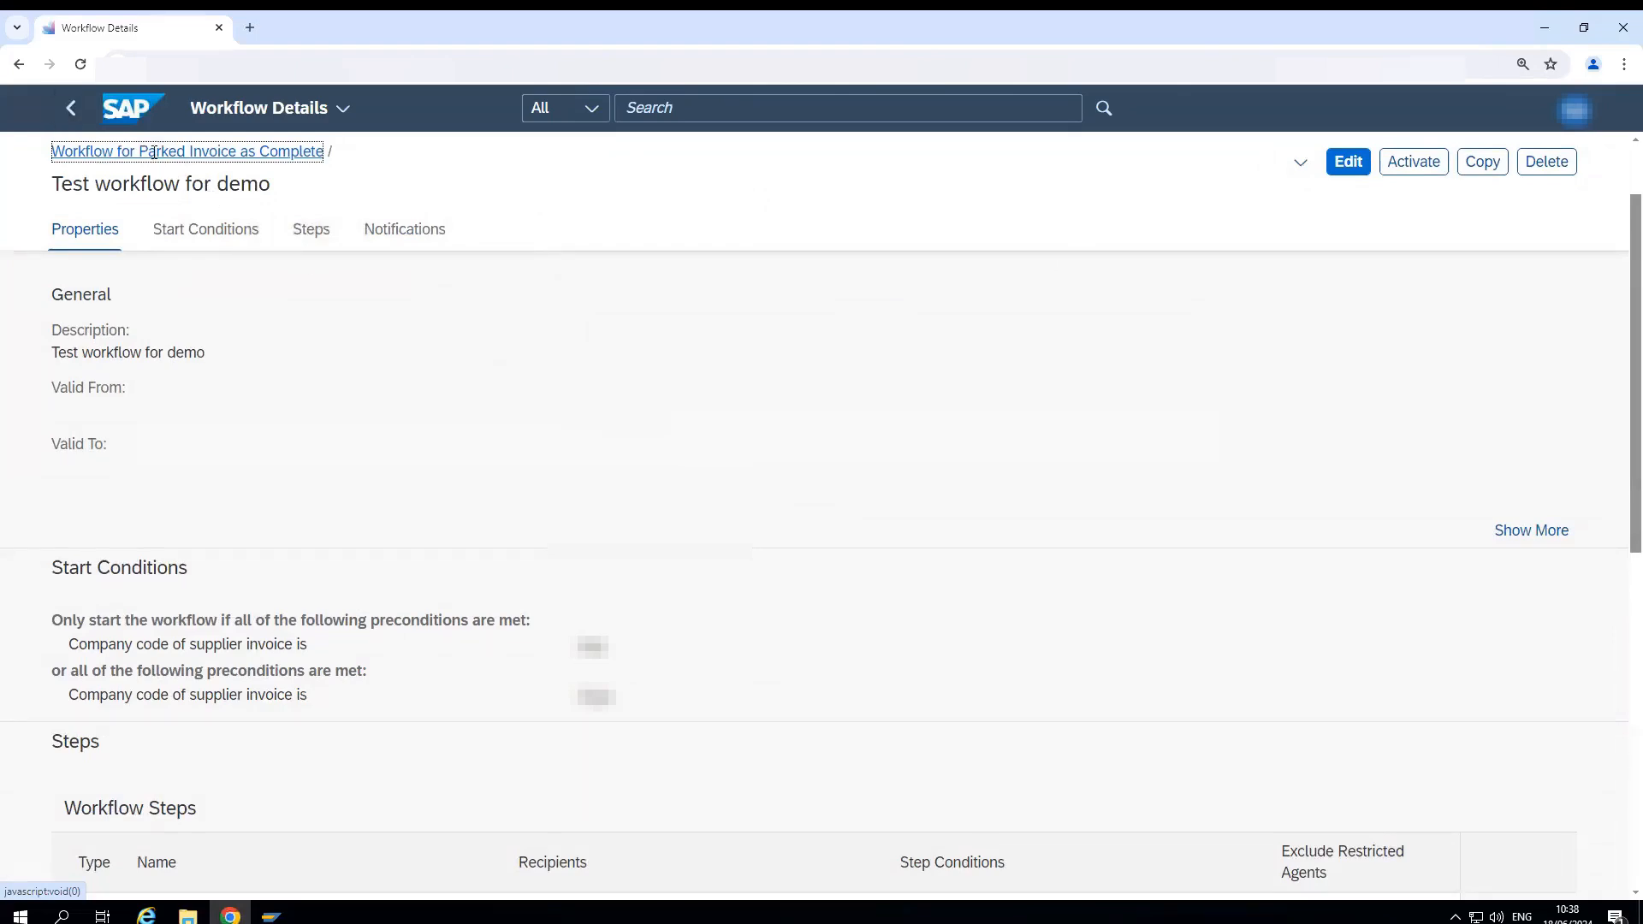
click(72, 111)
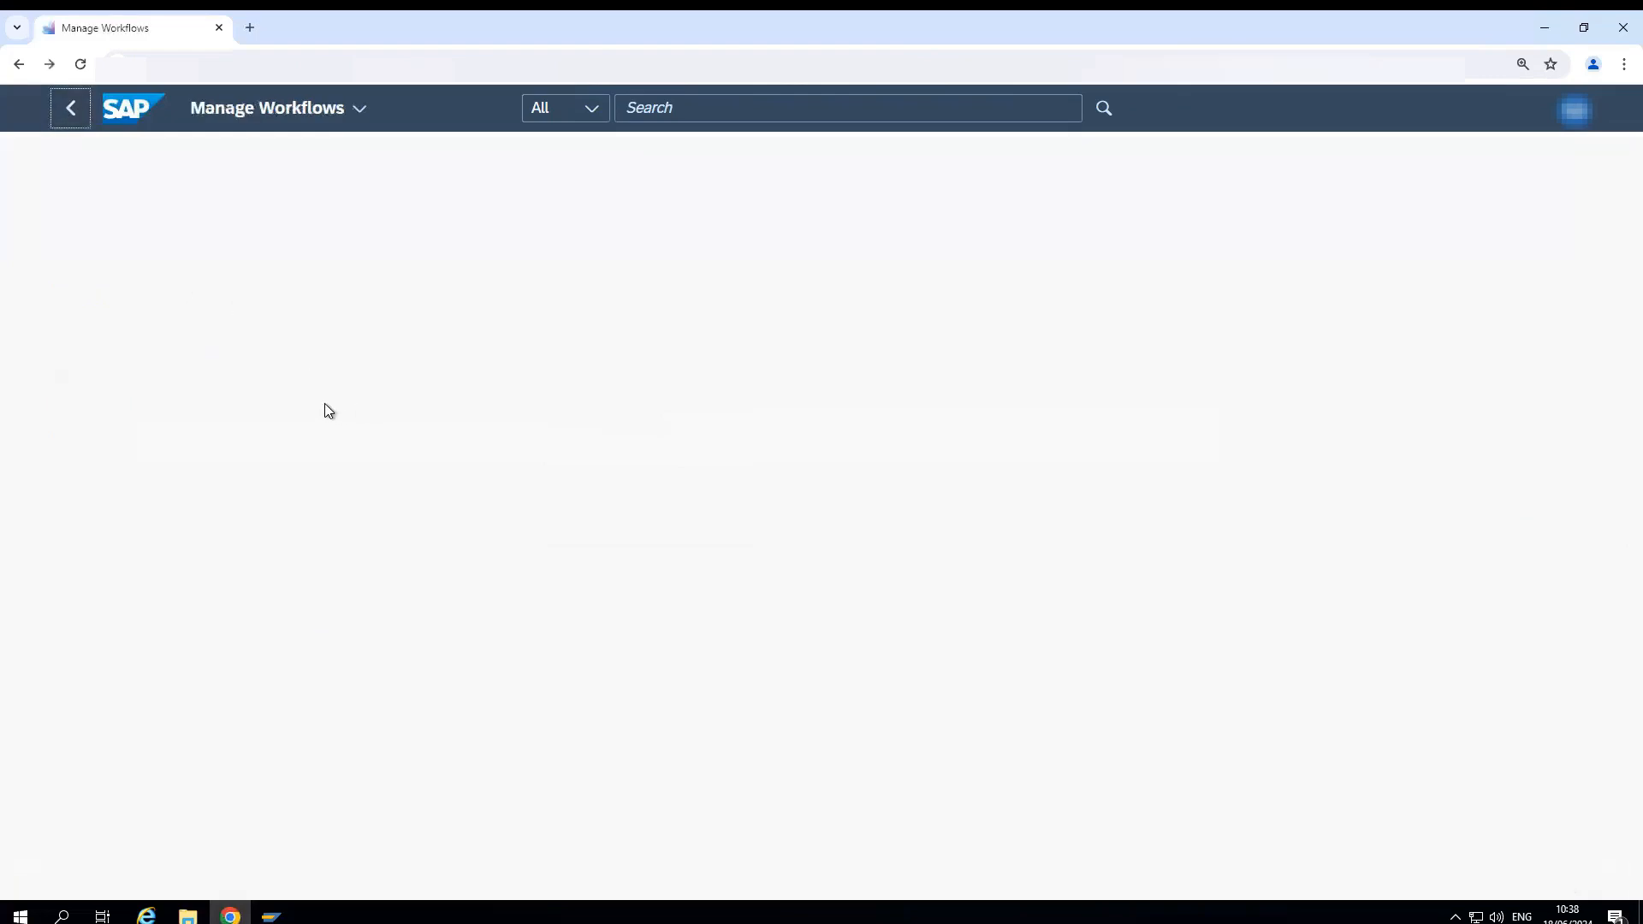
scroll(276, 442, down, 6)
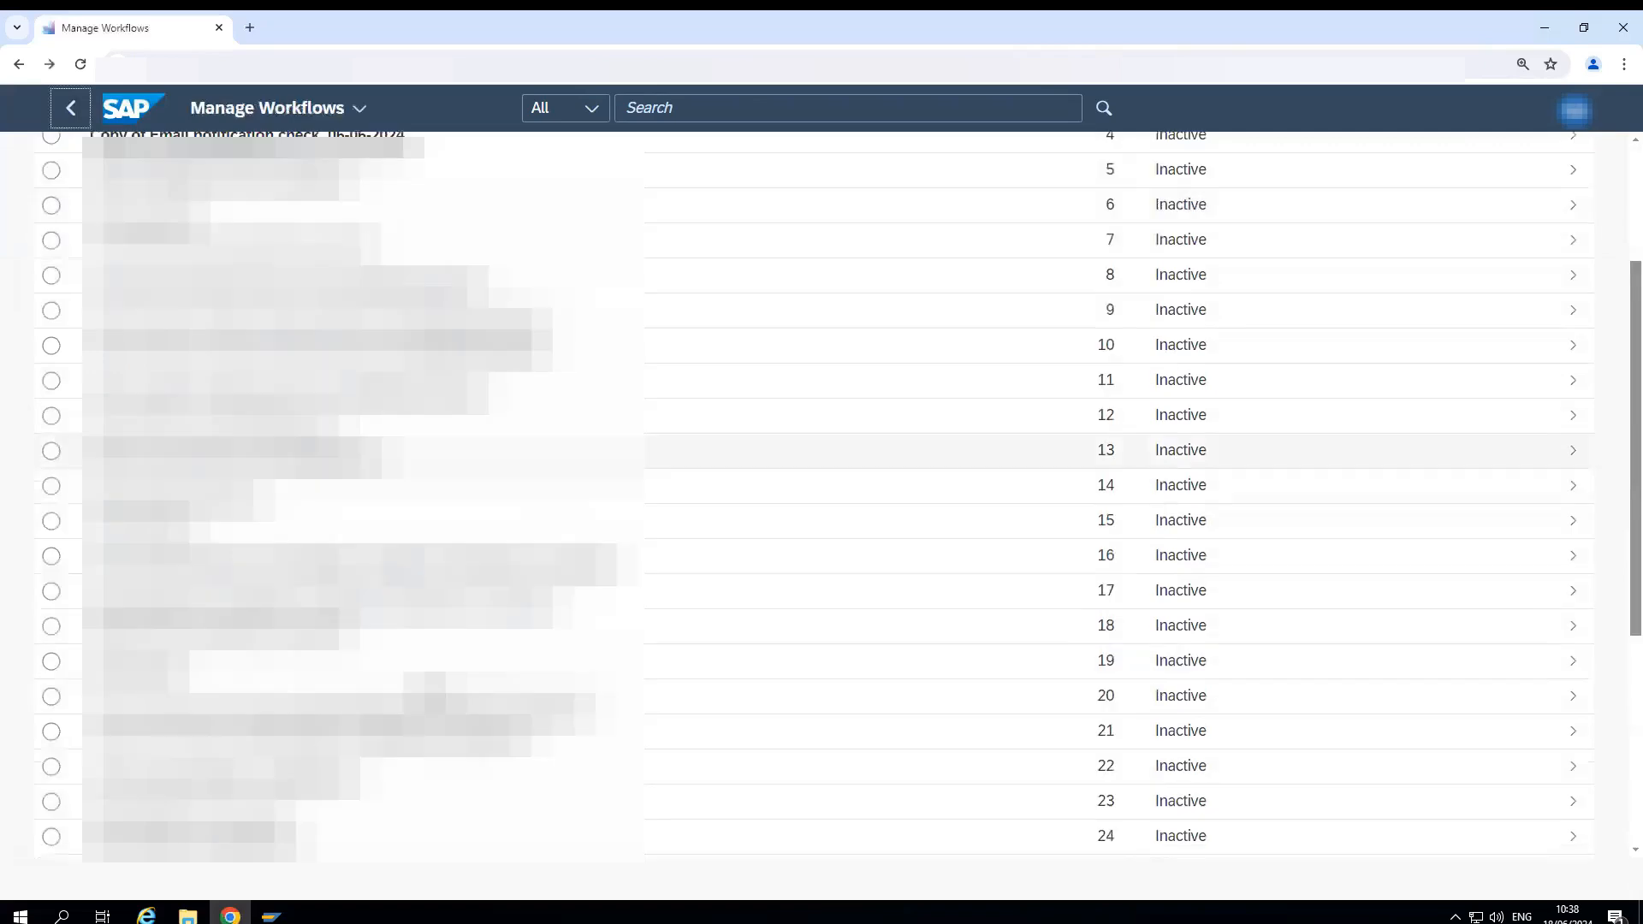
scroll(276, 442, down, 2)
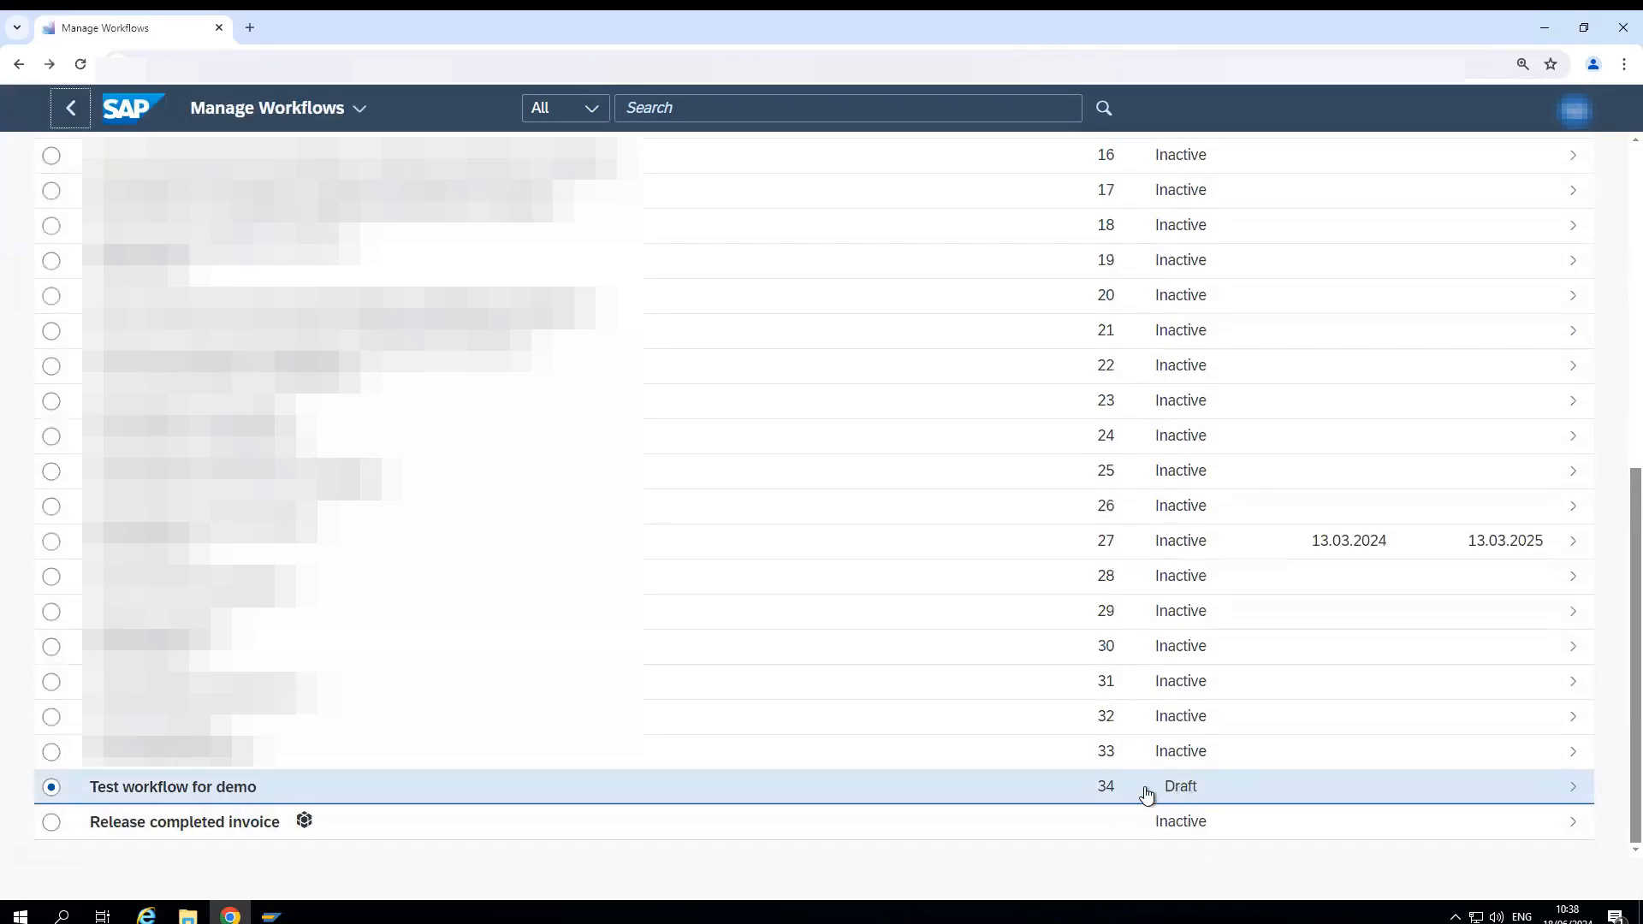
click(1231, 789)
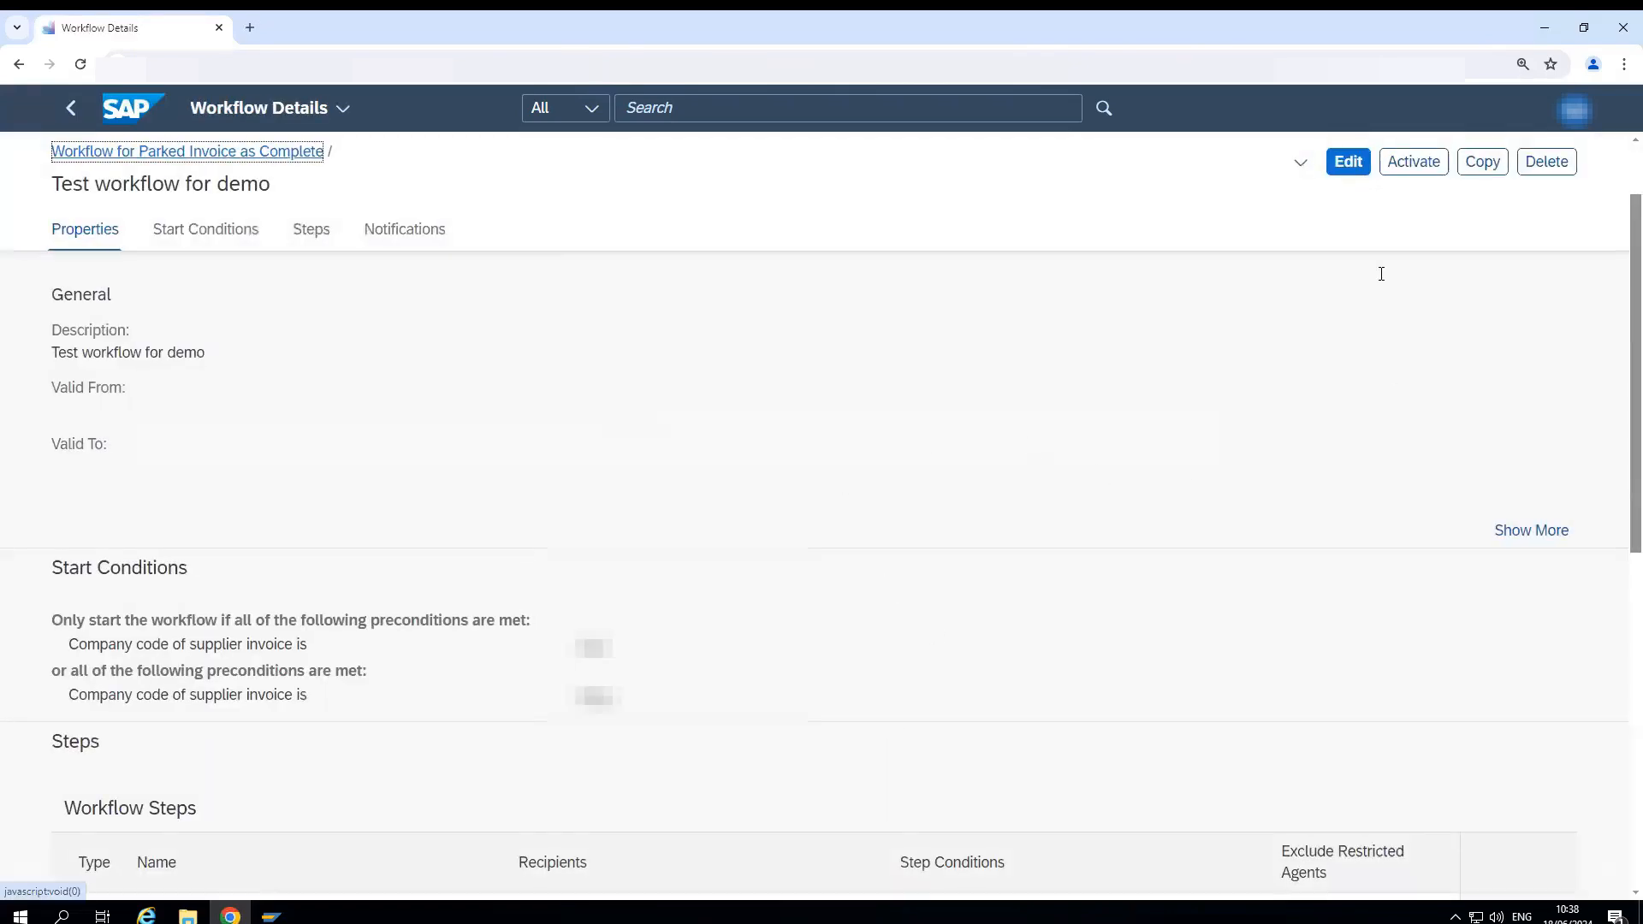
click(1416, 171)
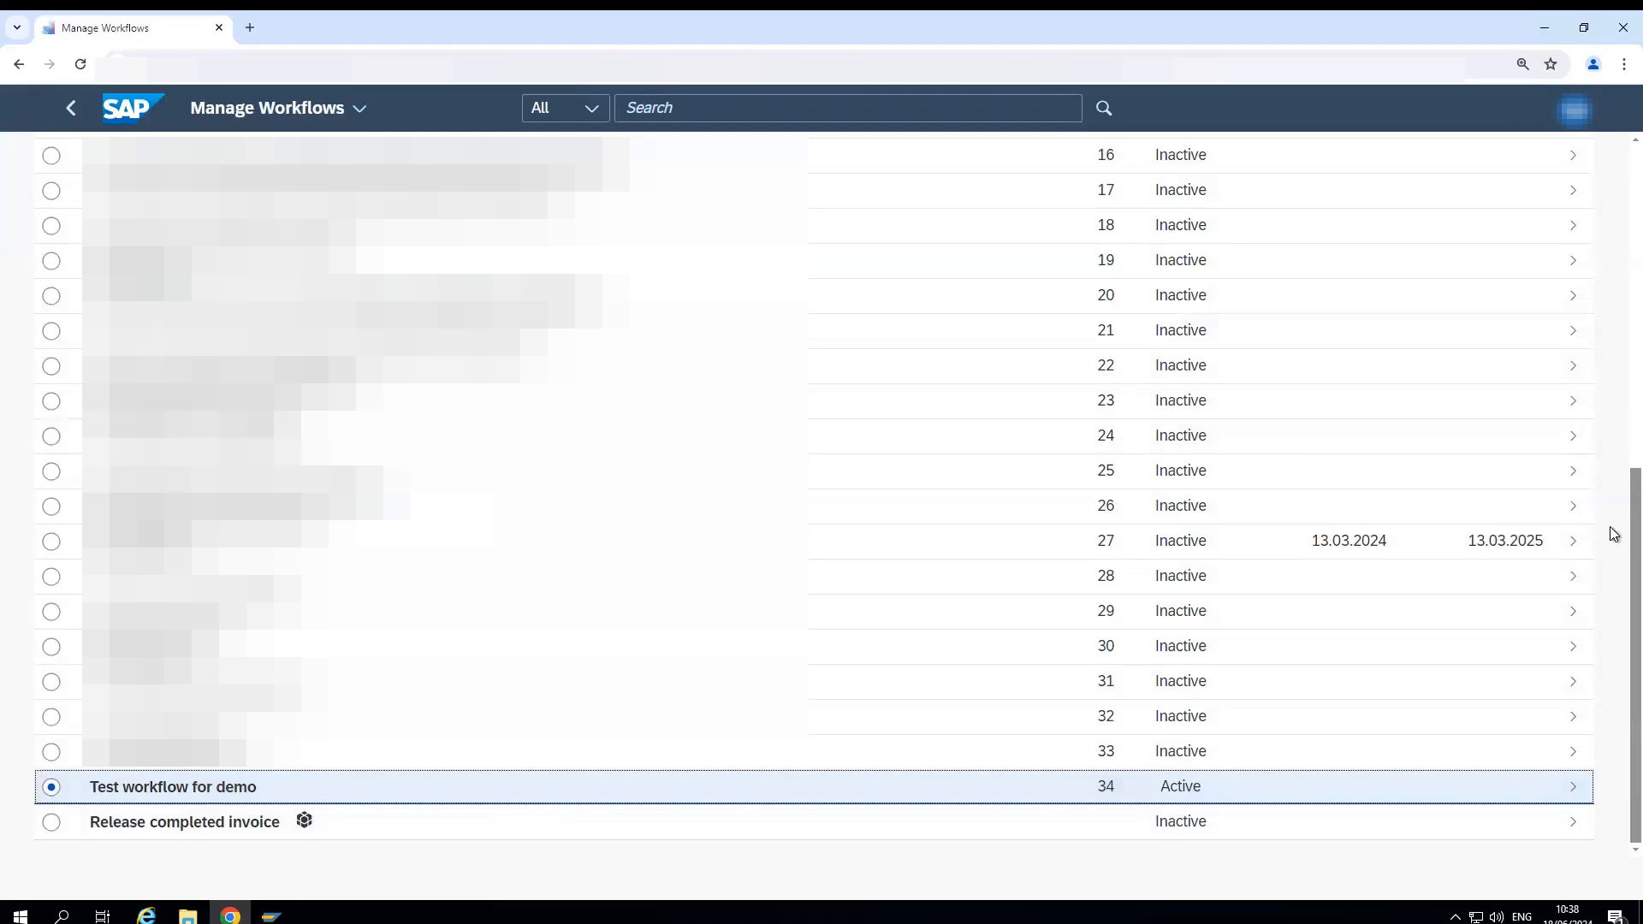
- Move "Test workflow for demo" to the first position in the workflow order and save the order
drag(1614, 531, 1612, 174)
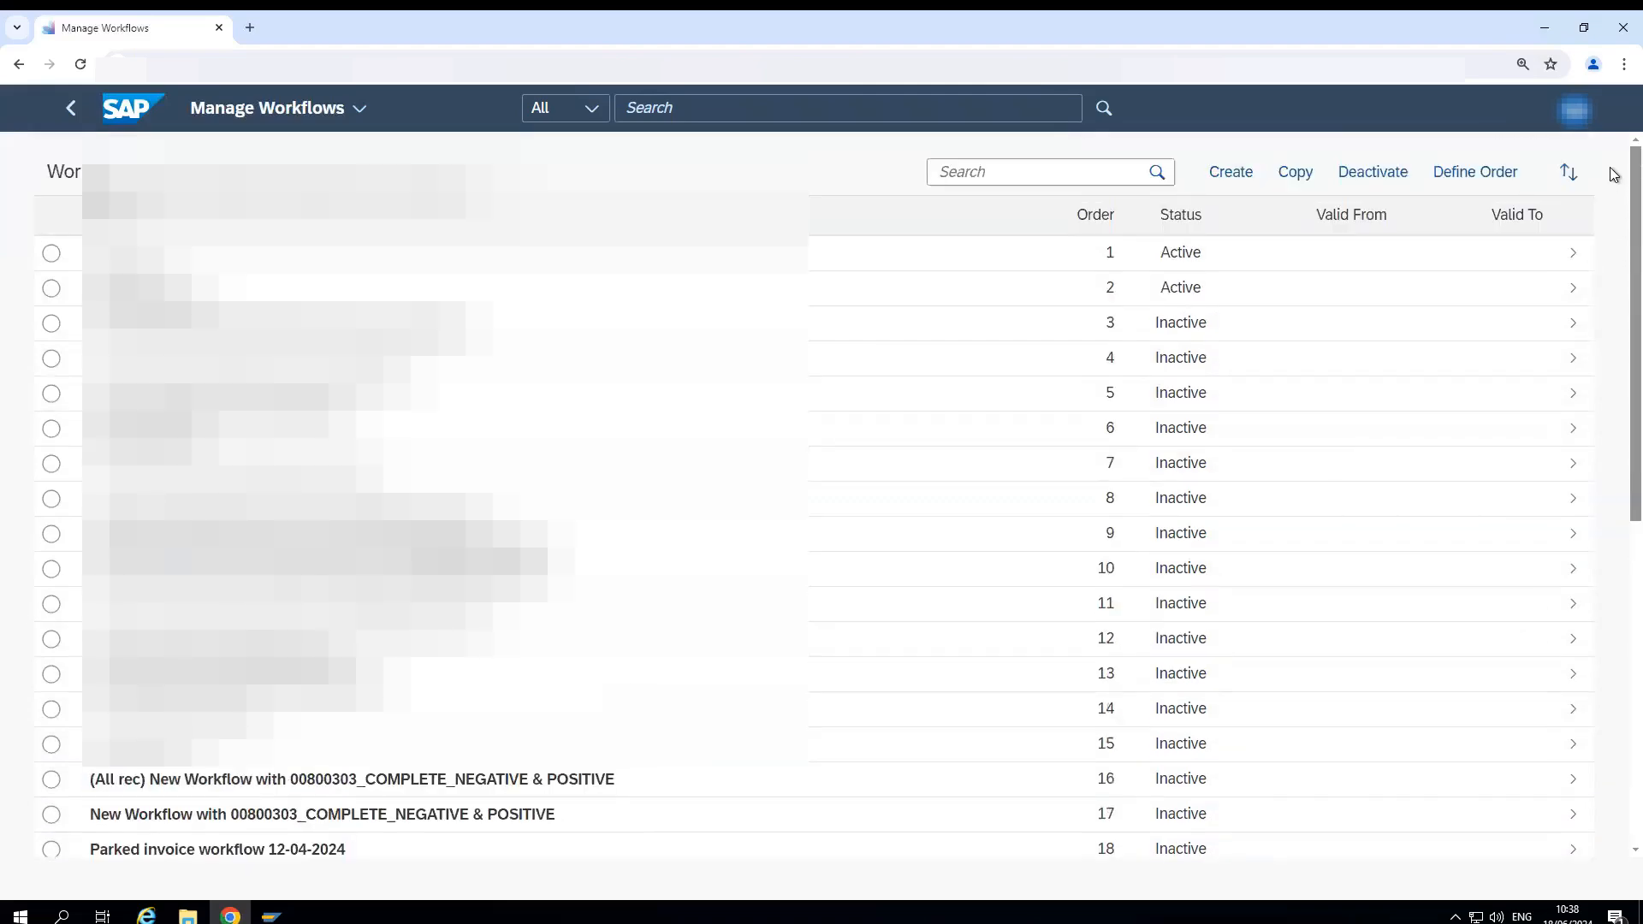
click(1484, 174)
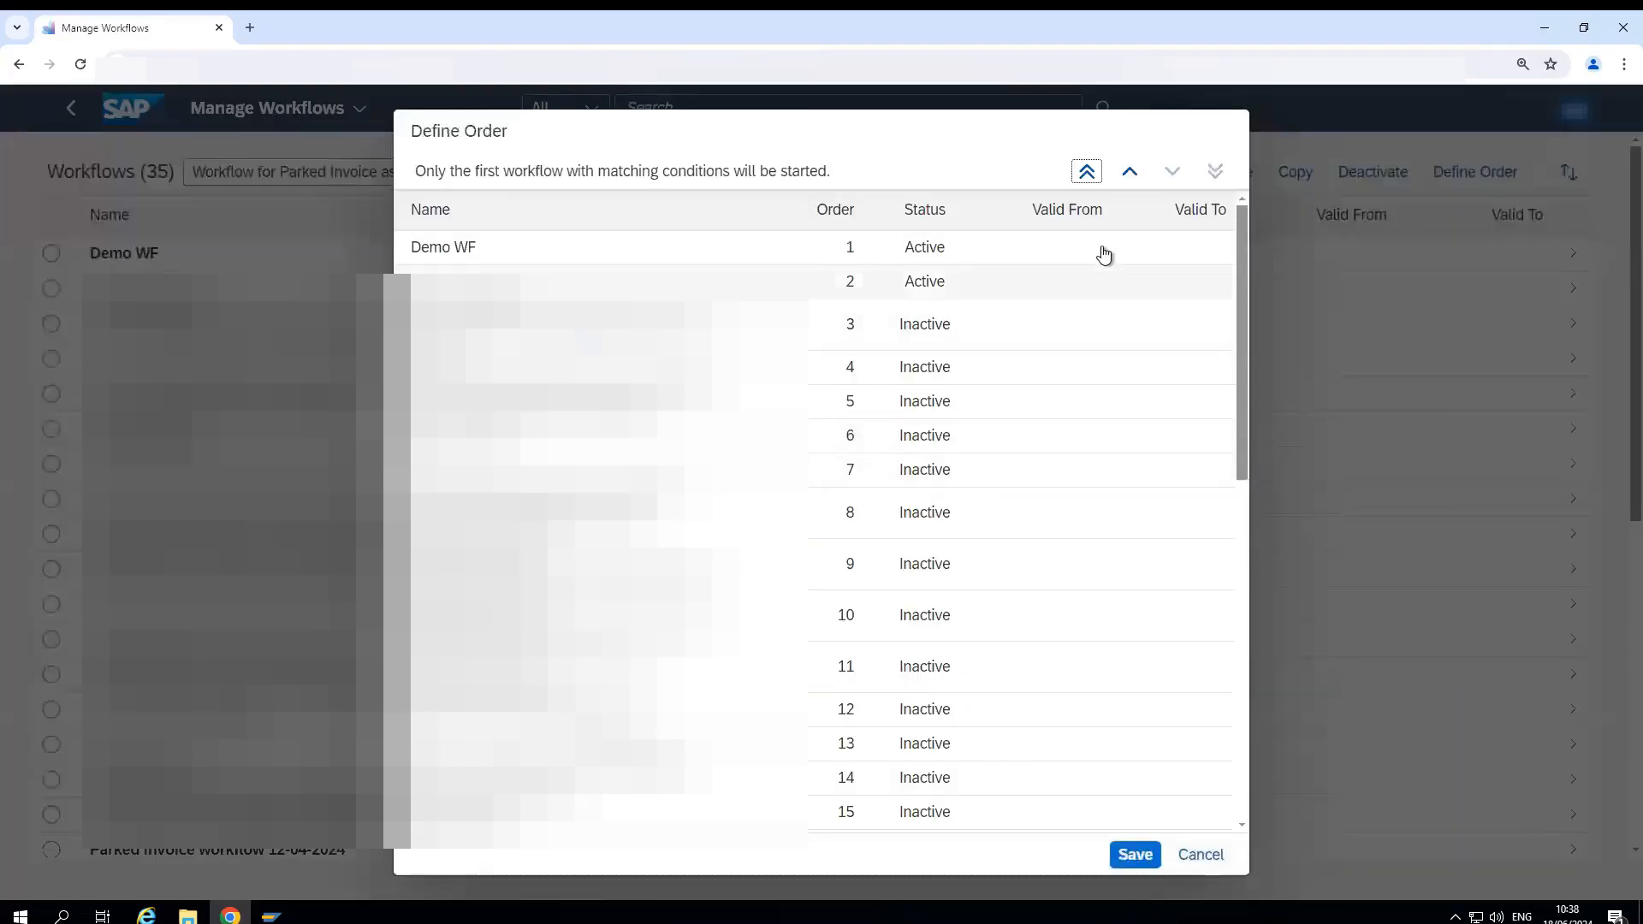
click(1084, 174)
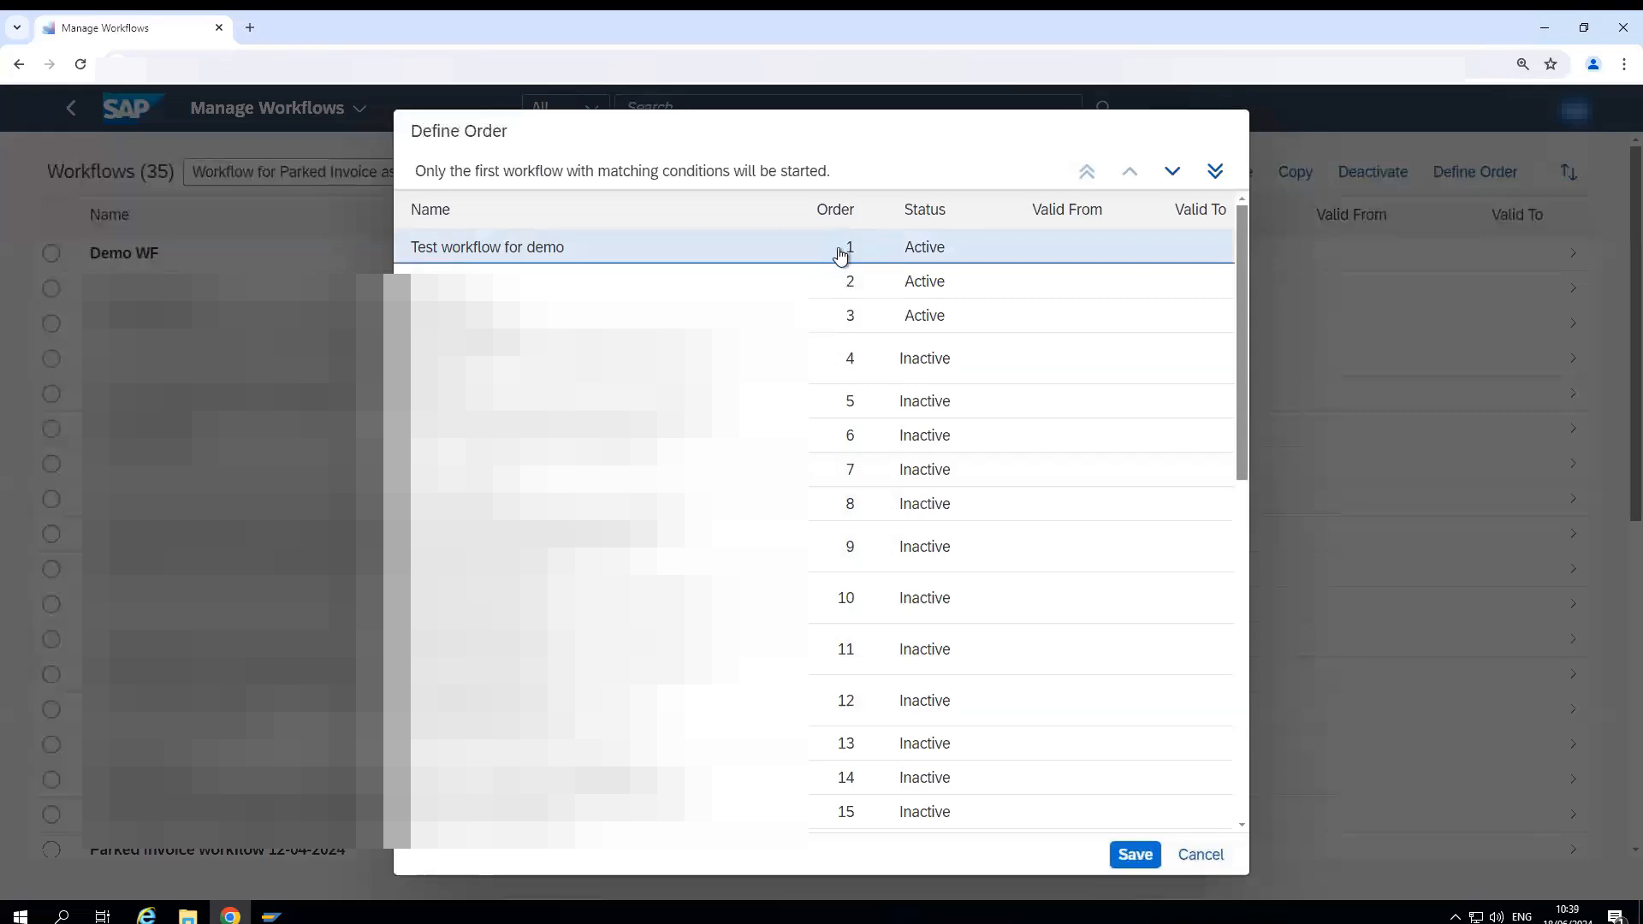
click(1122, 866)
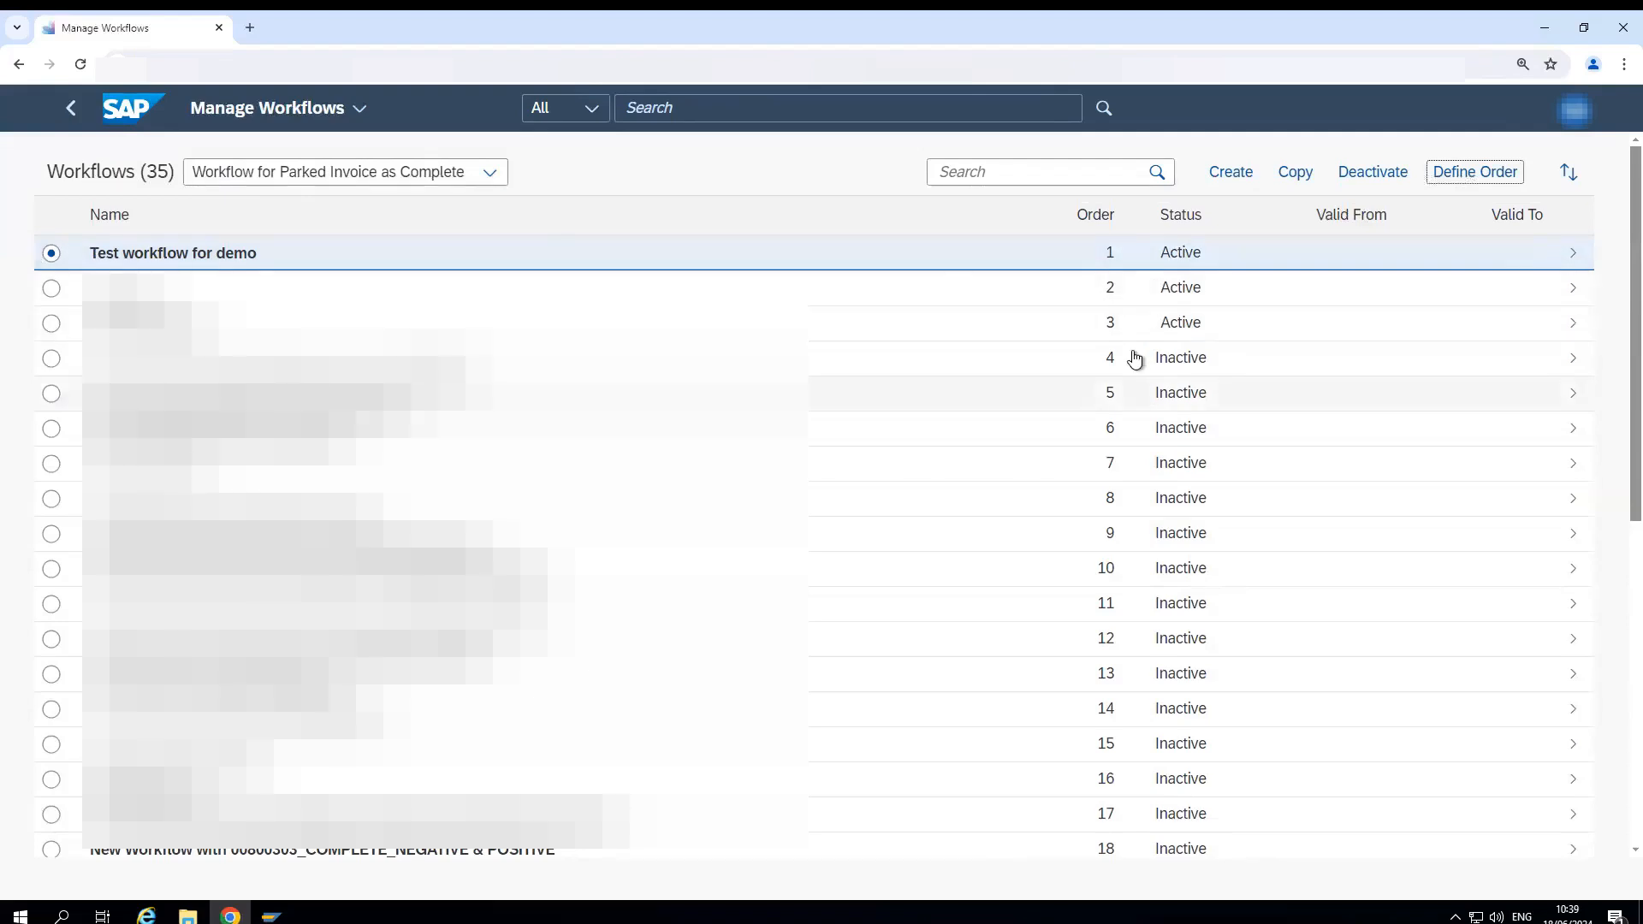
- Look at the details of the workflow "WF as per DOA" and return to the workflow list
click(1138, 463)
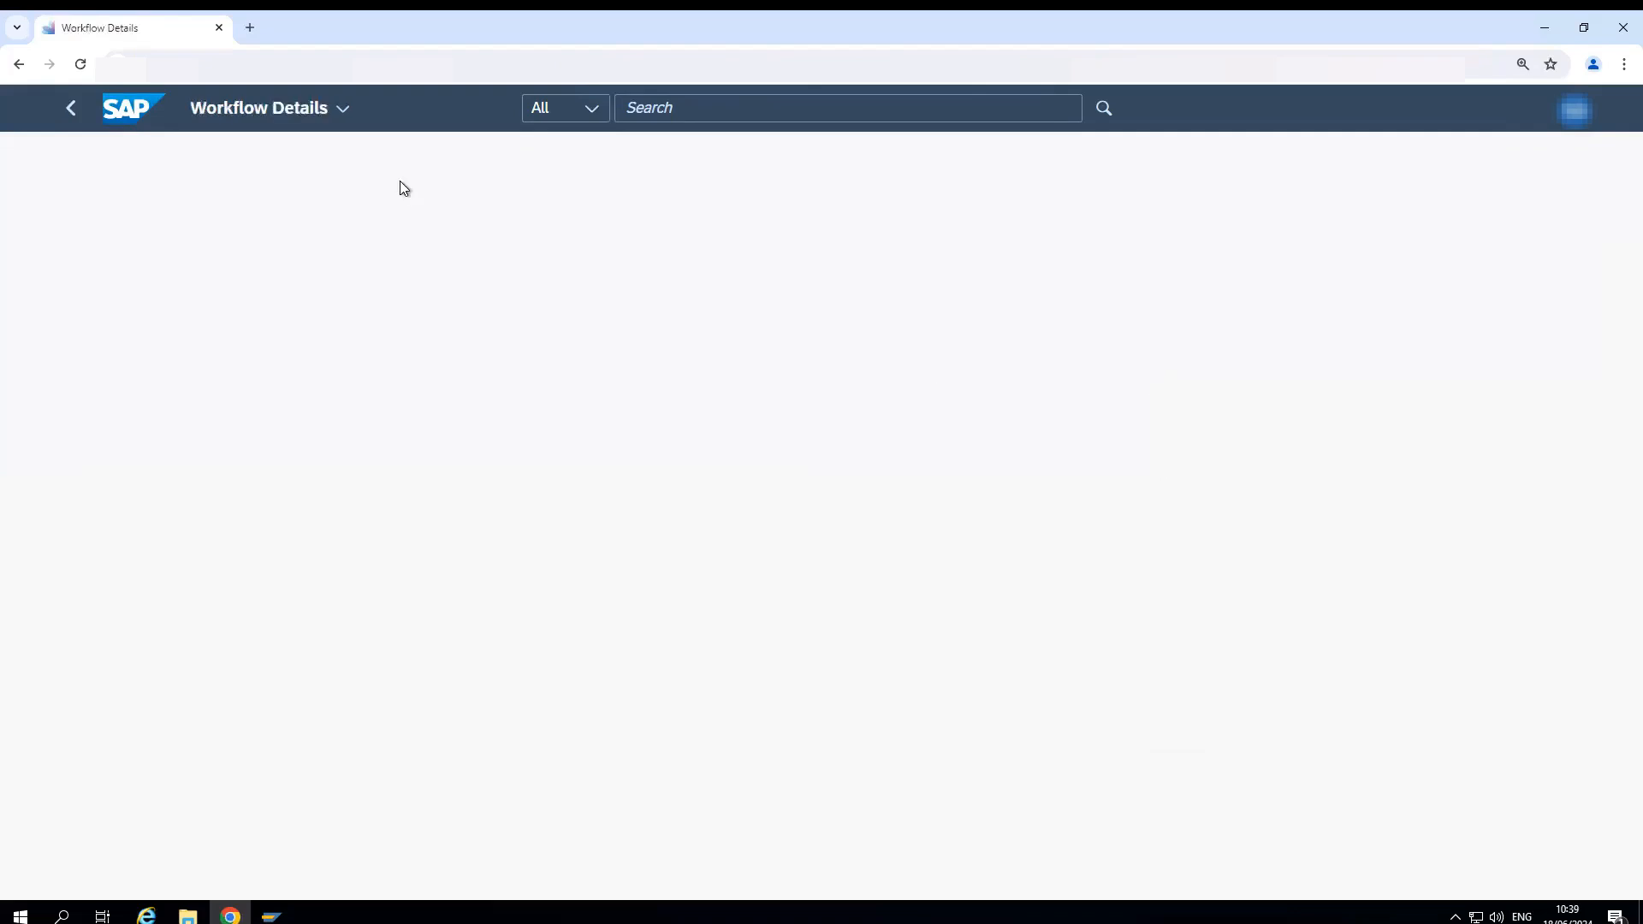
click(68, 107)
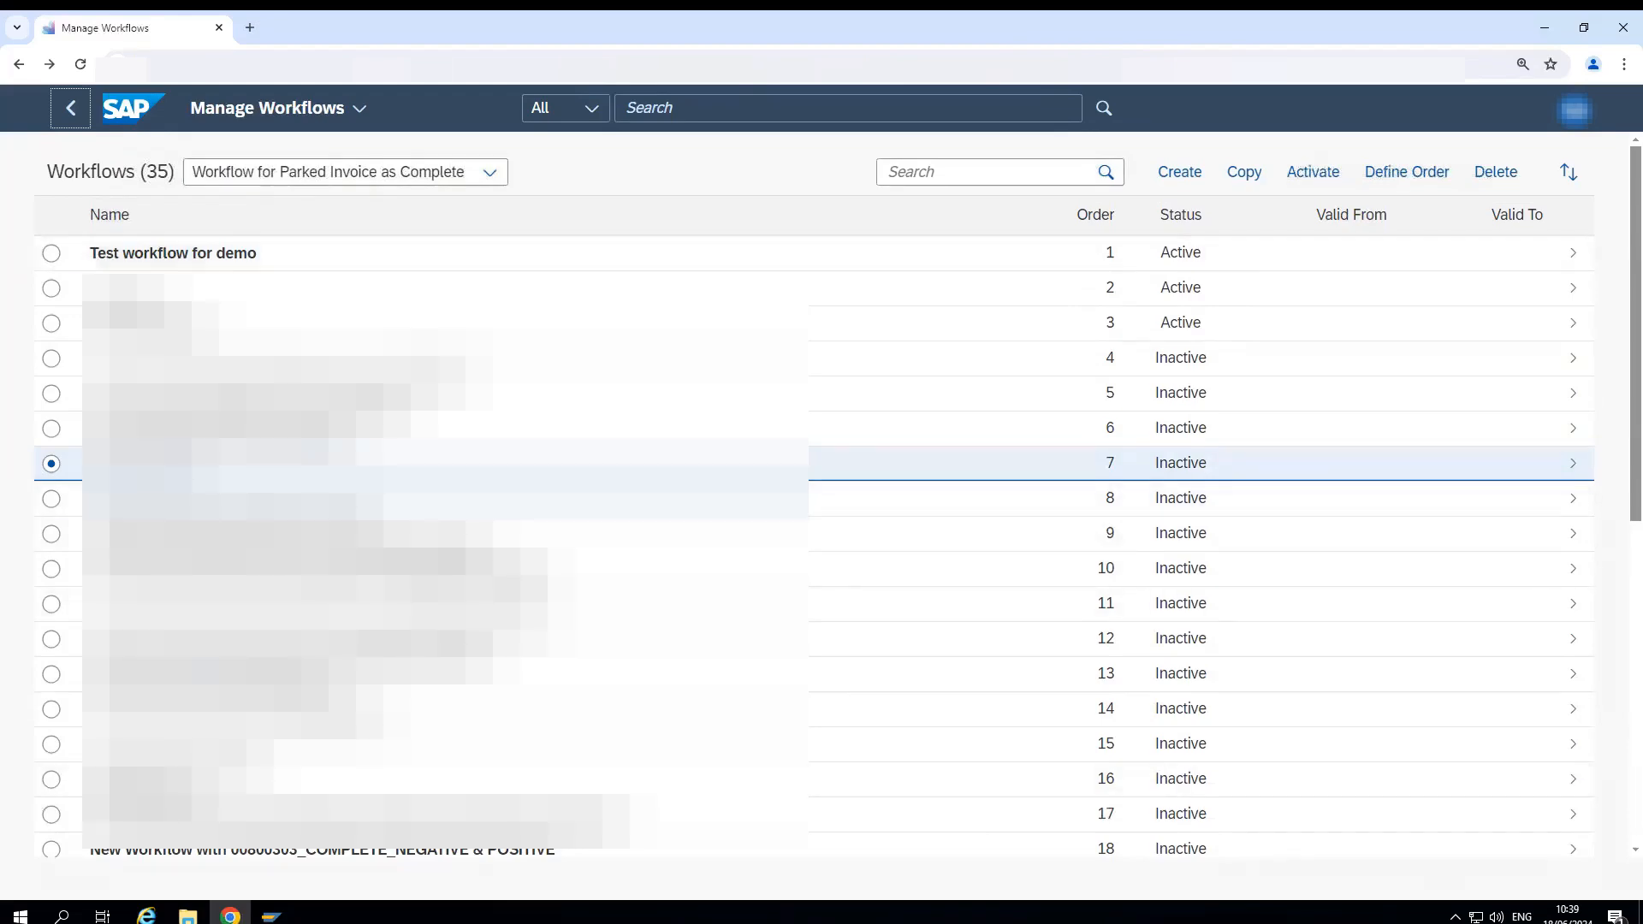
- Switch to SAP GUI and open the Park Incoming Invoice transaction, accepting the preset company code
click(271, 915)
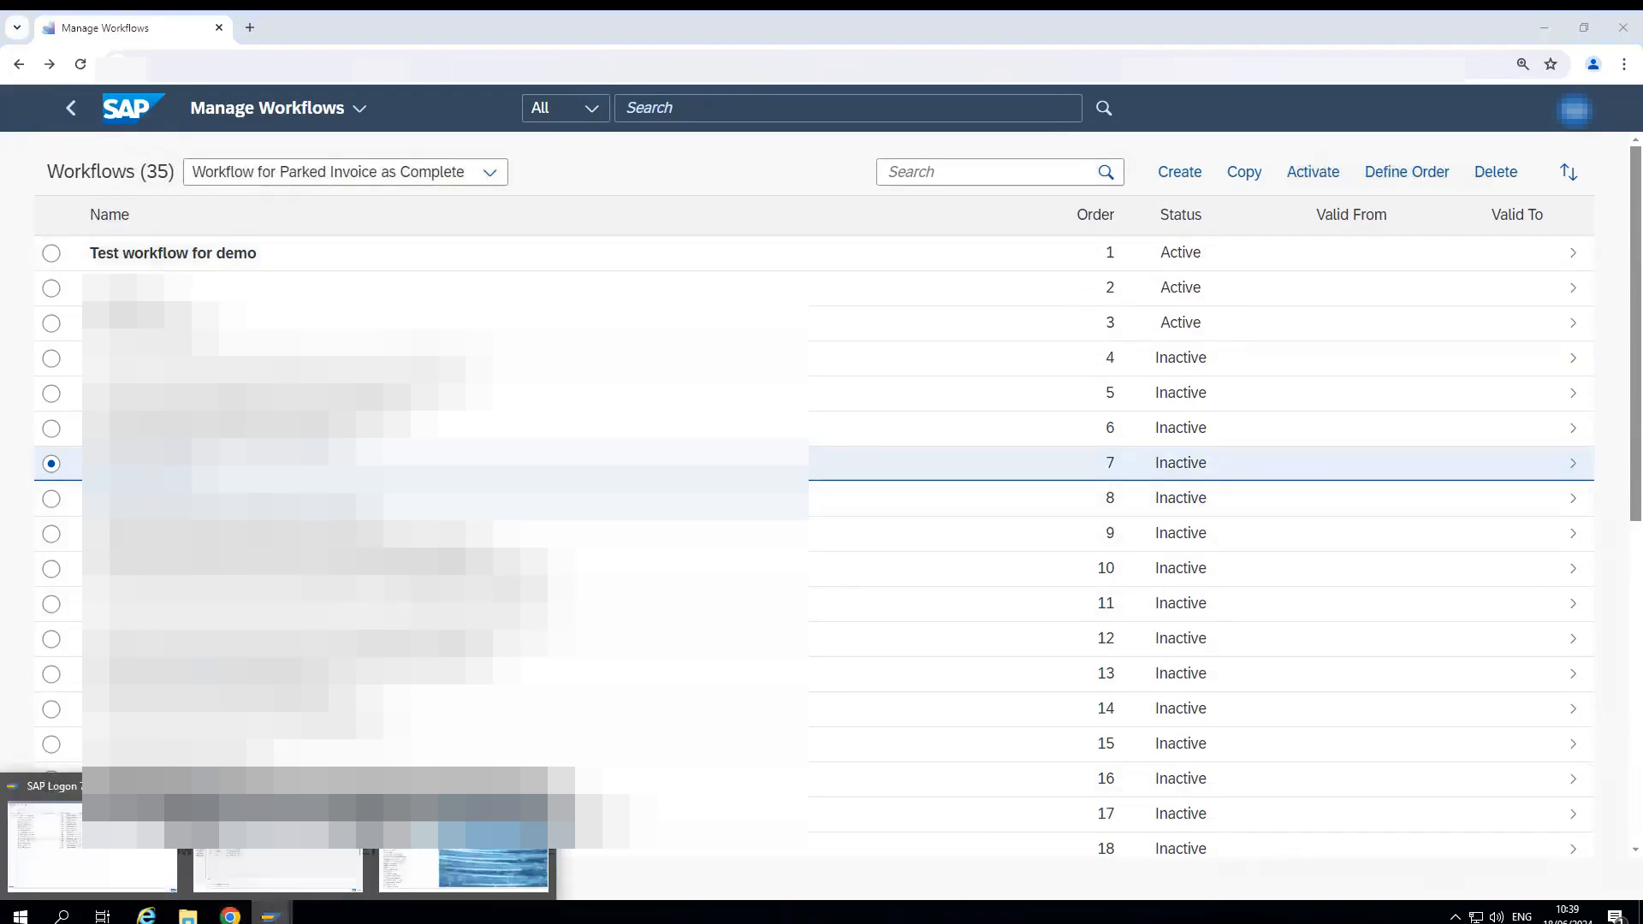
click(278, 865)
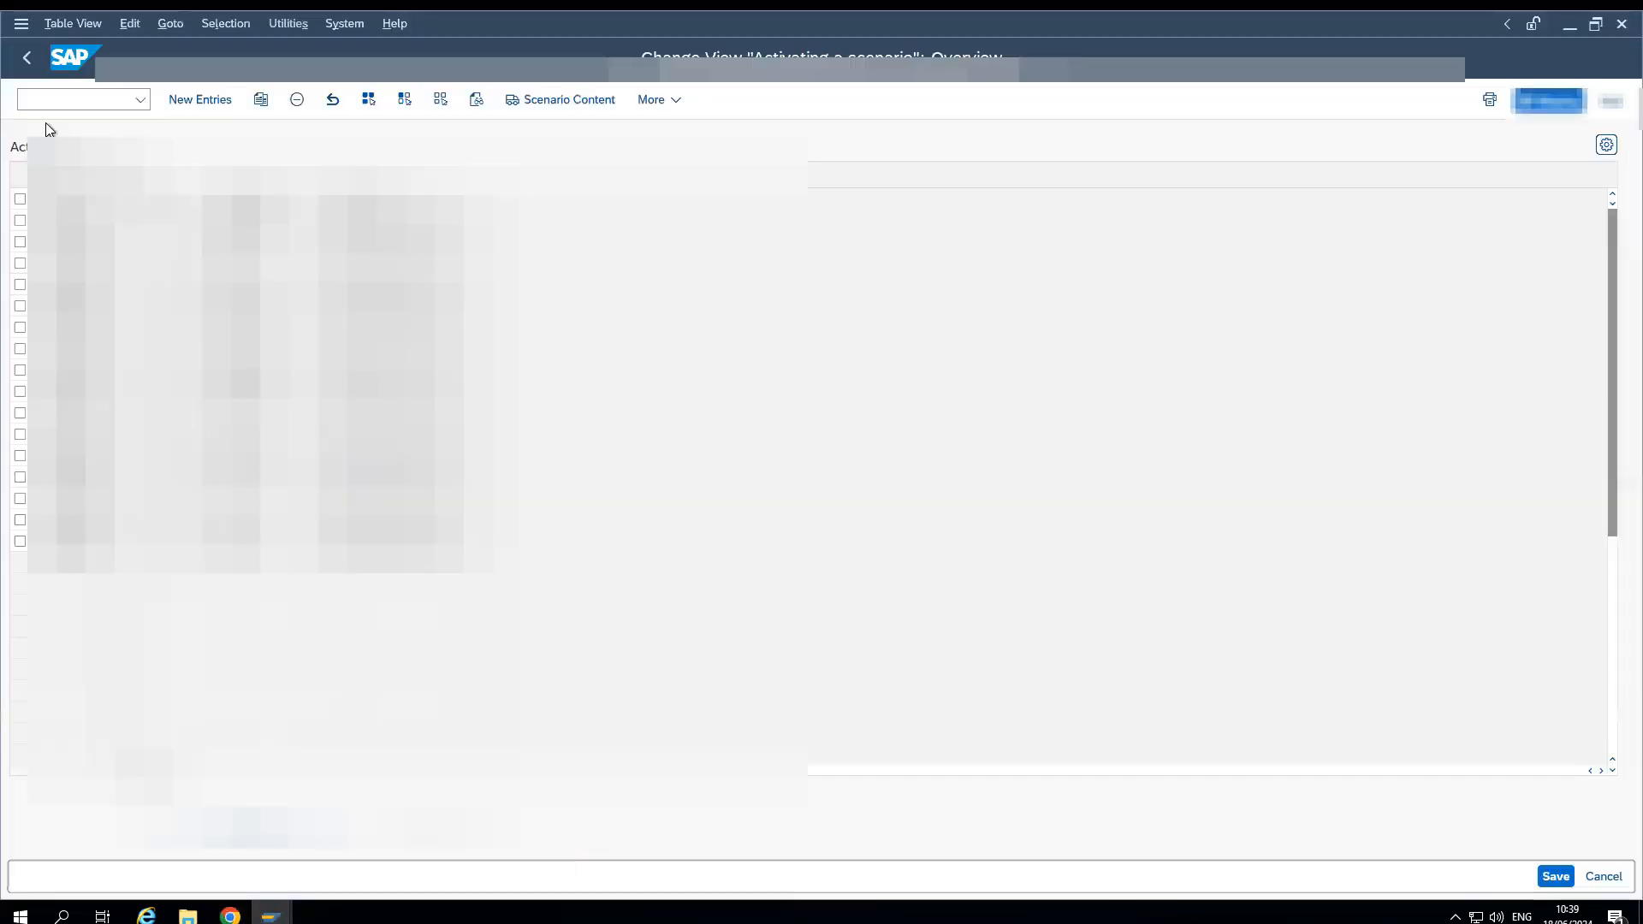
click(26, 104)
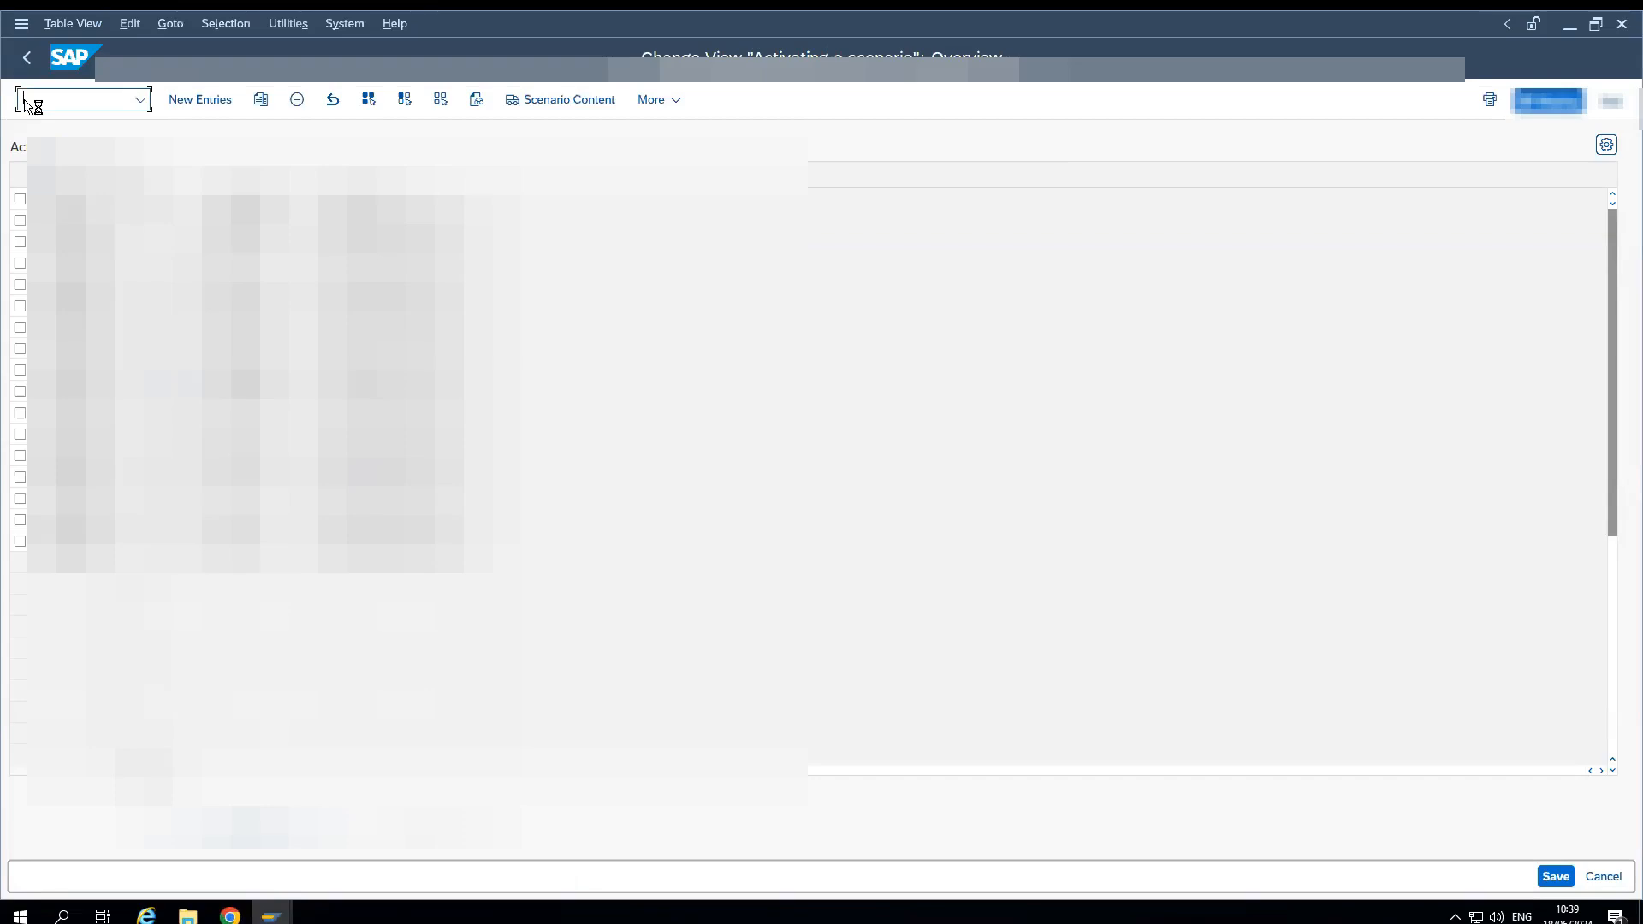
text(/NMIRO)
key(Return)
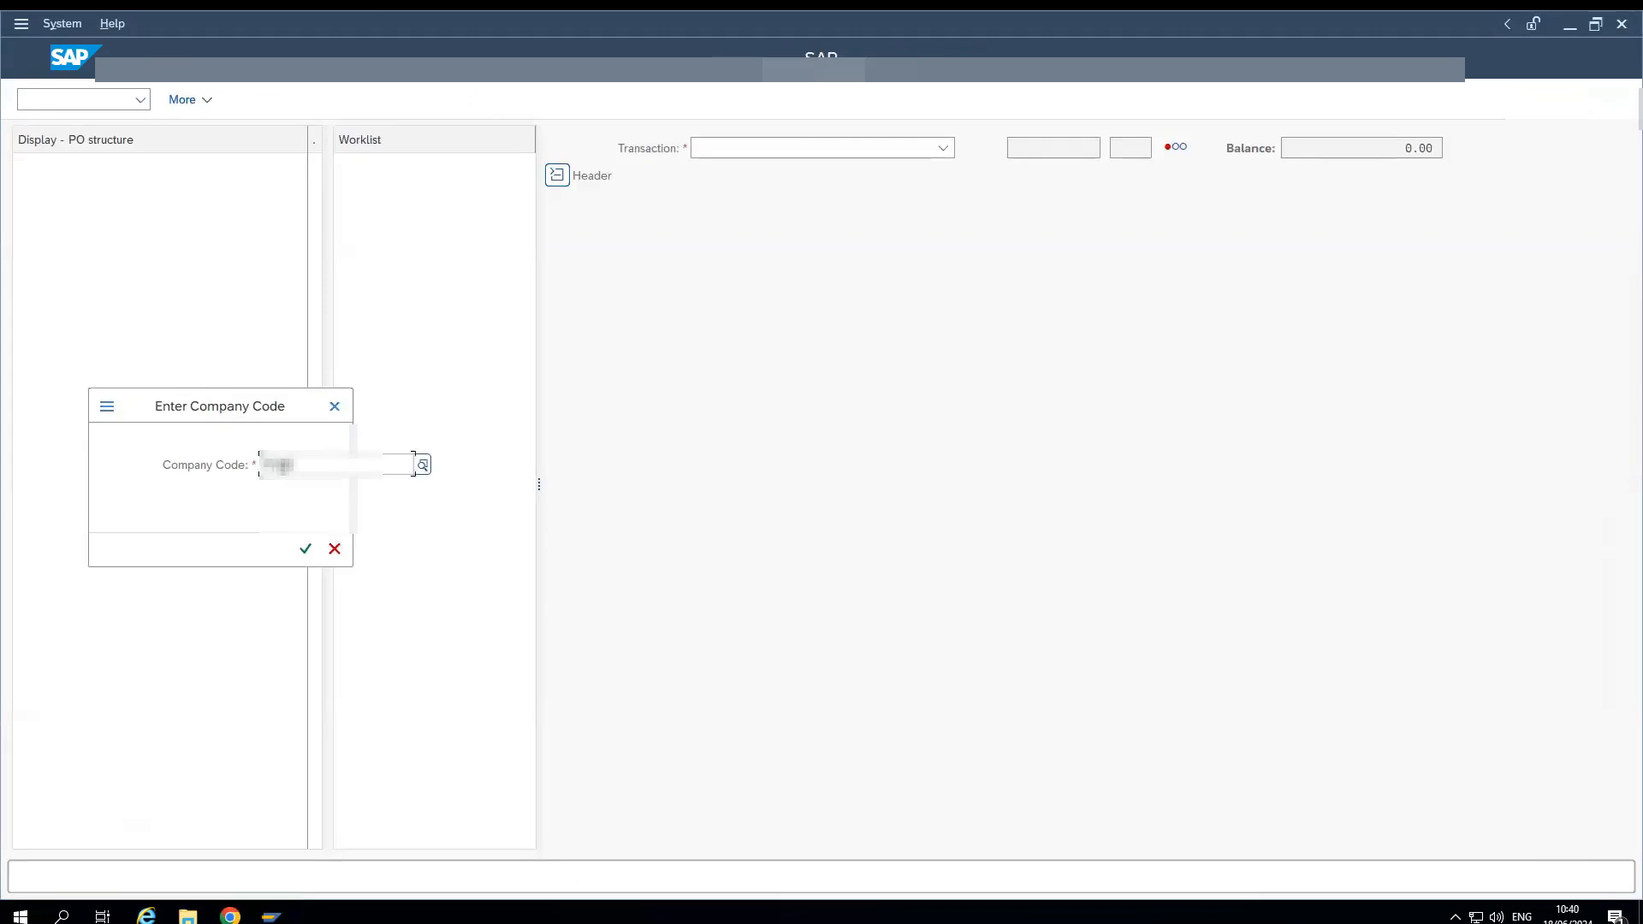
key(Return)
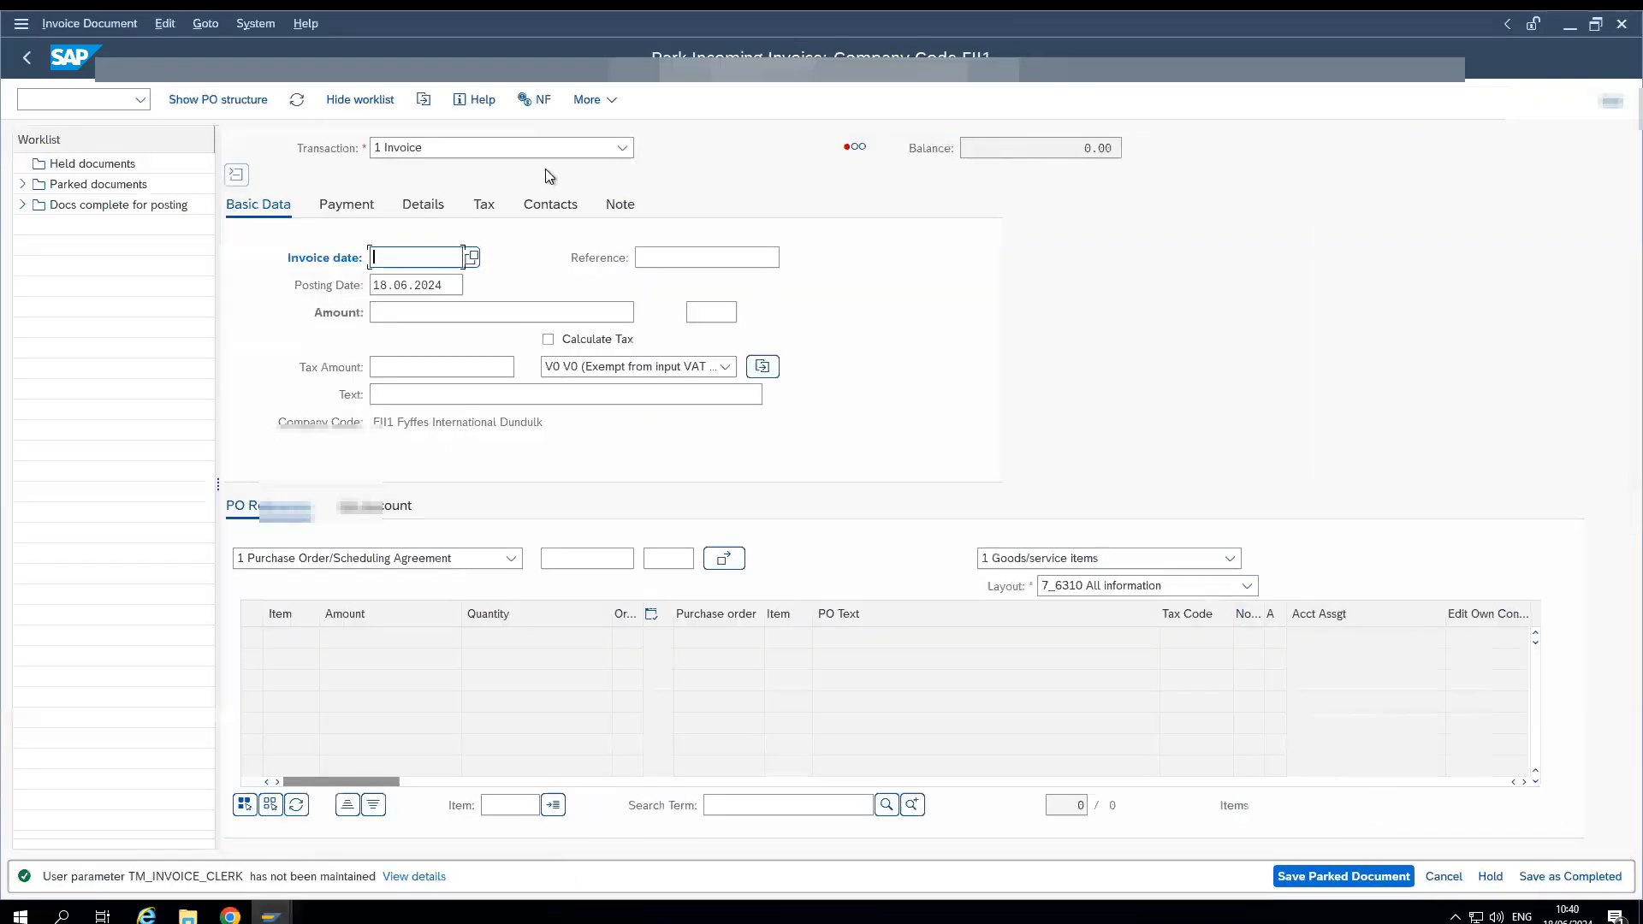
- Set the invoice date to the same date as the posting date, 18.06.2024, and the reference to TEST10
drag(448, 293, 363, 296)
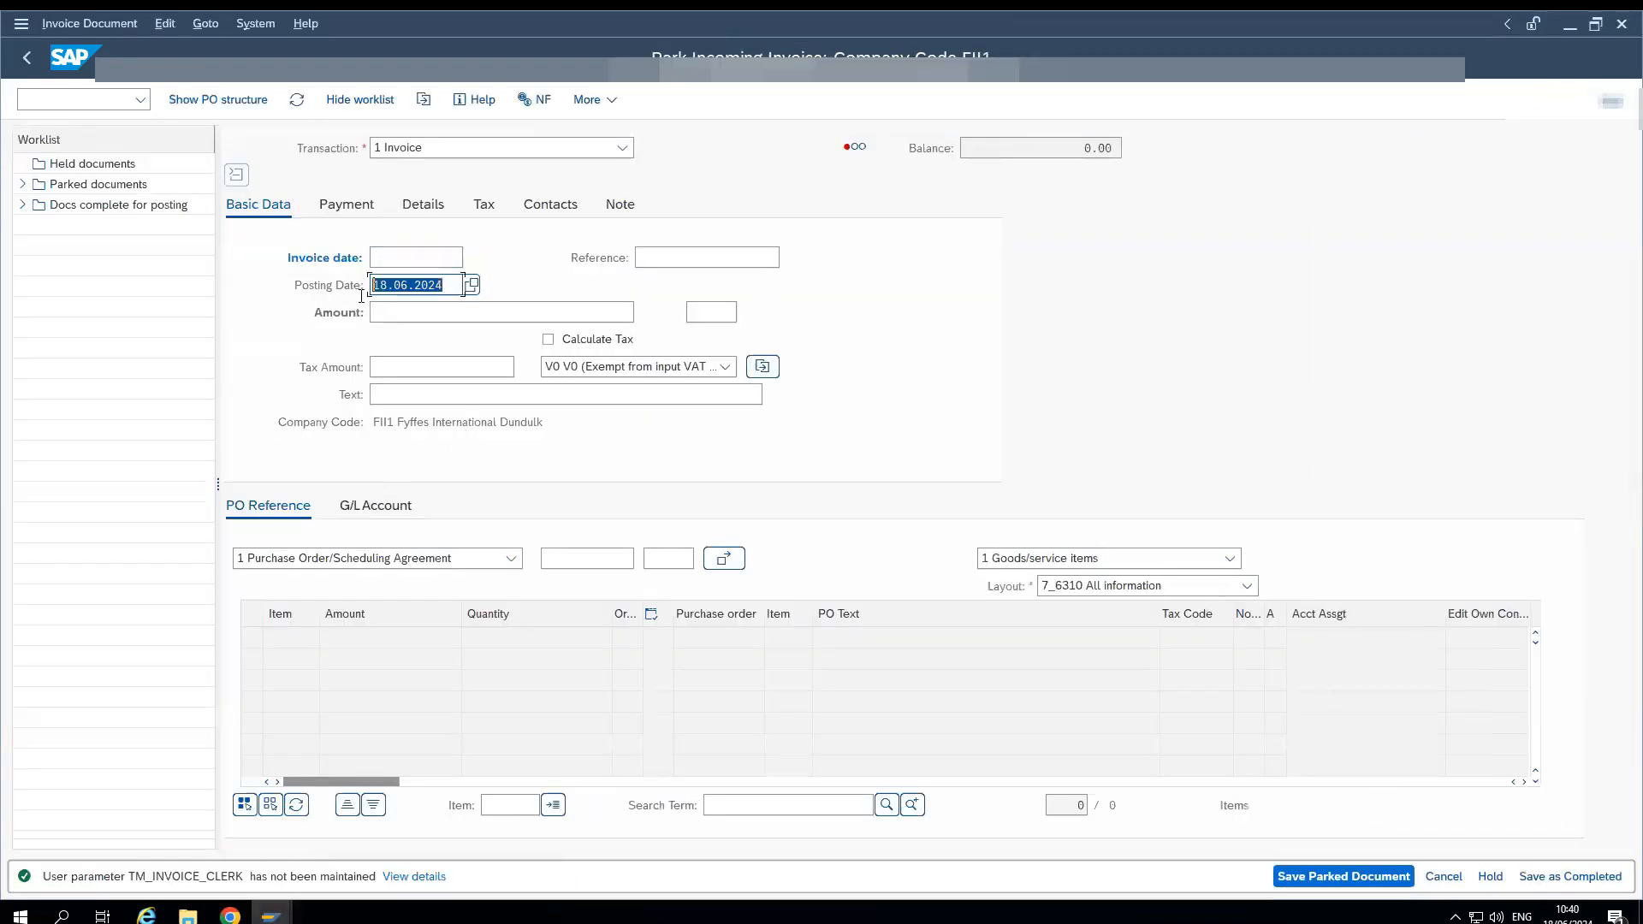
key(ctrl+c)
click(389, 258)
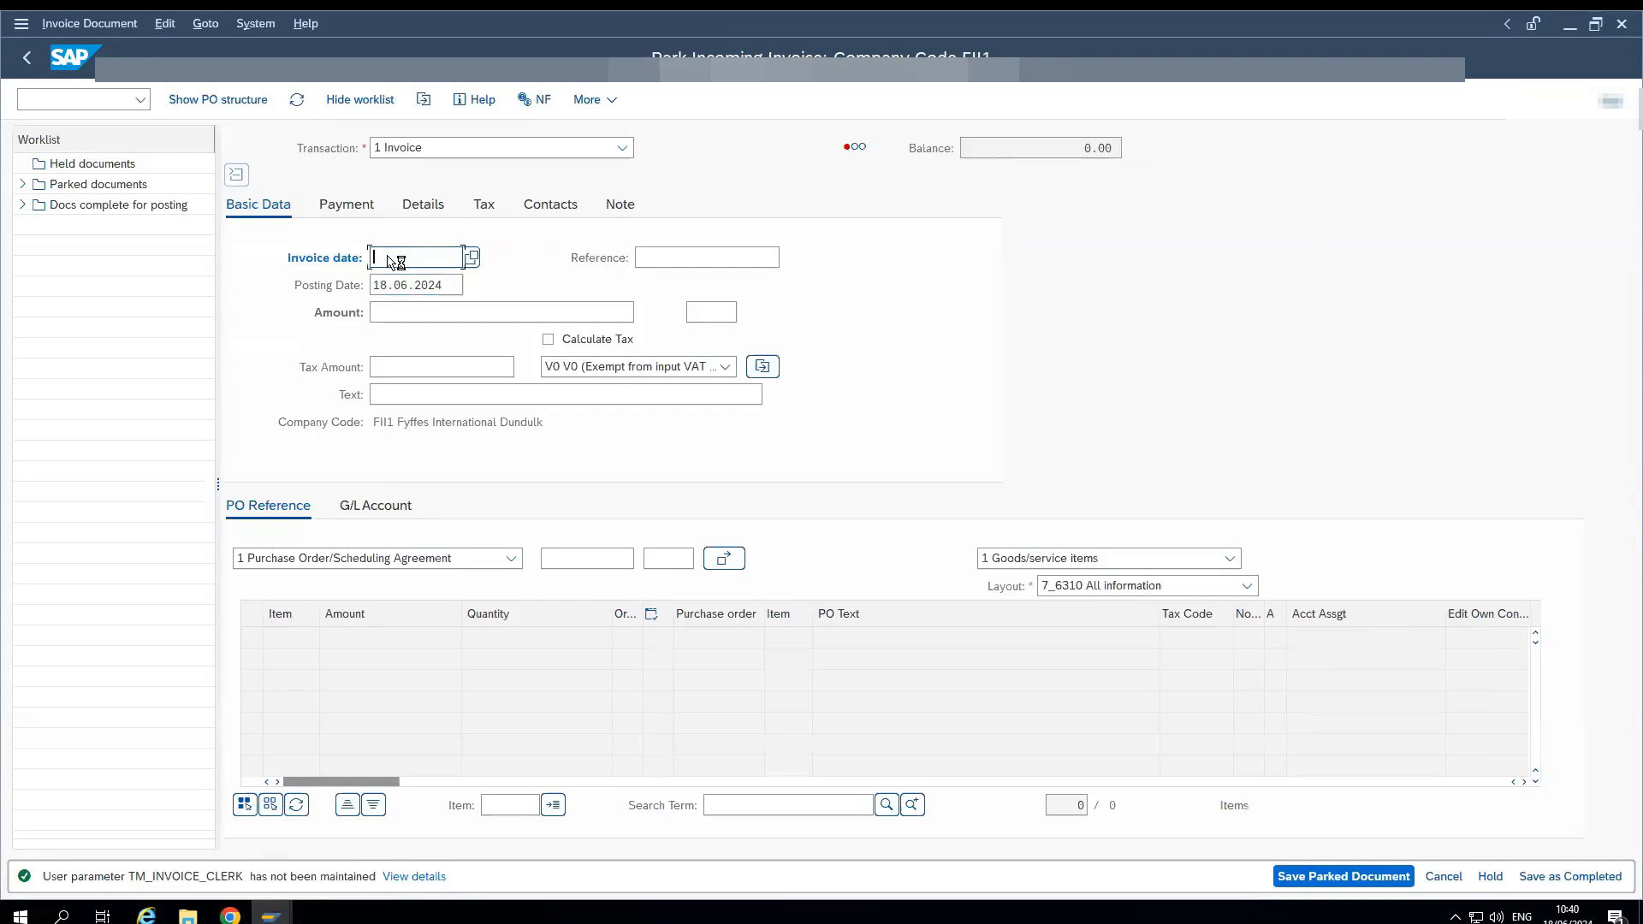
key(ctrl+v)
click(757, 256)
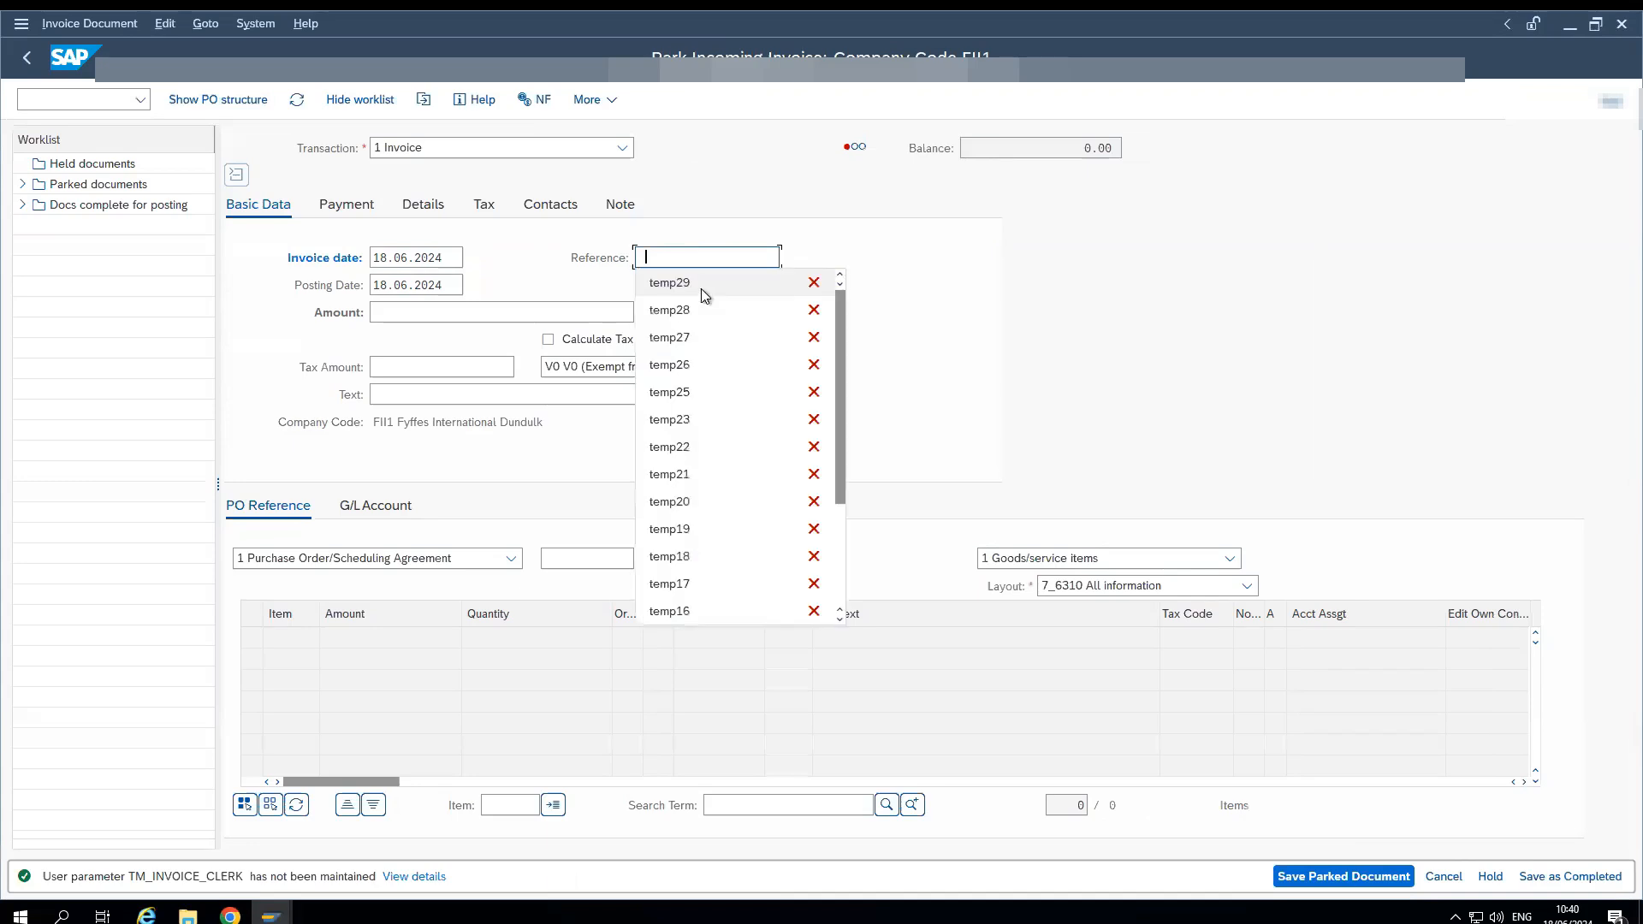
text(TEST10)
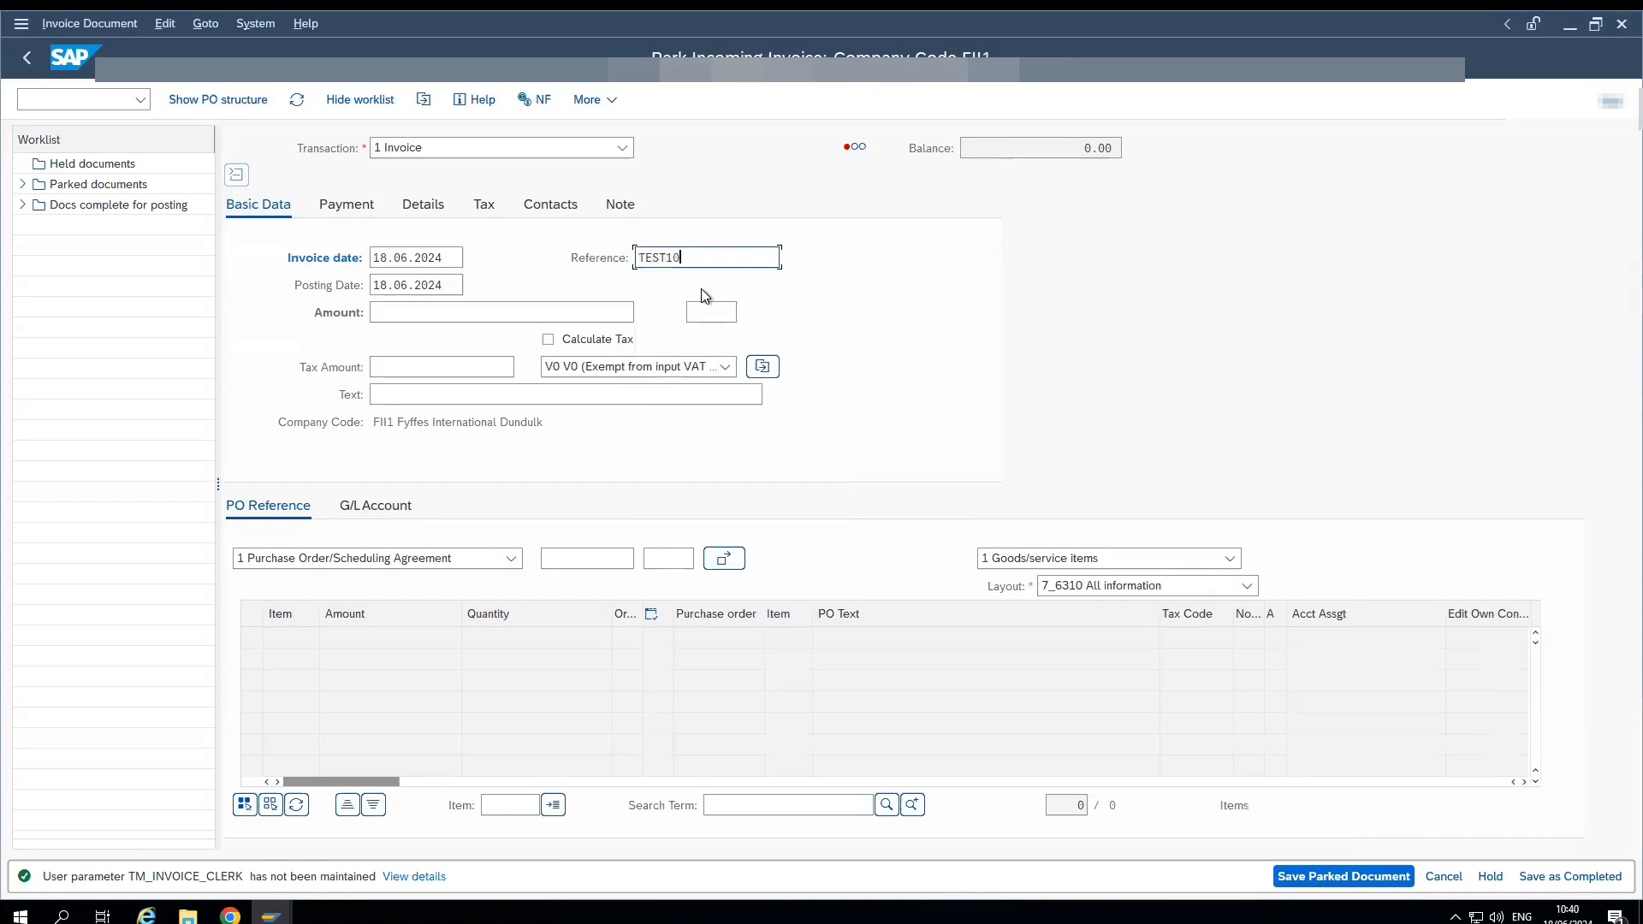
- Set the invoice amount to 100 with currency EUR
click(479, 323)
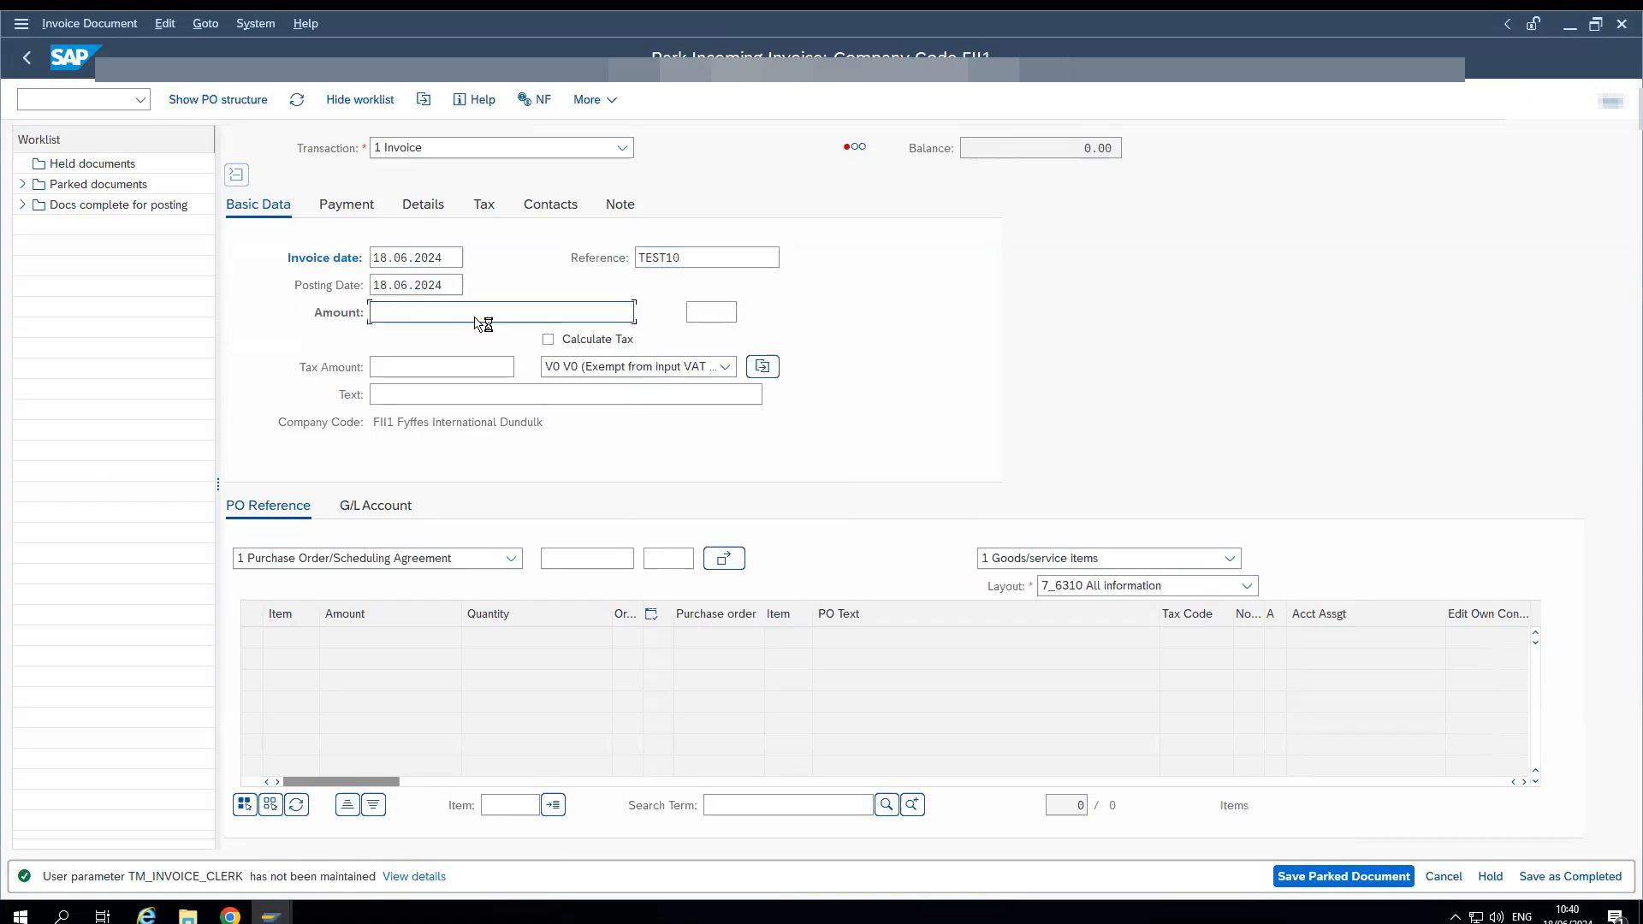
text(100)
text(EUR)
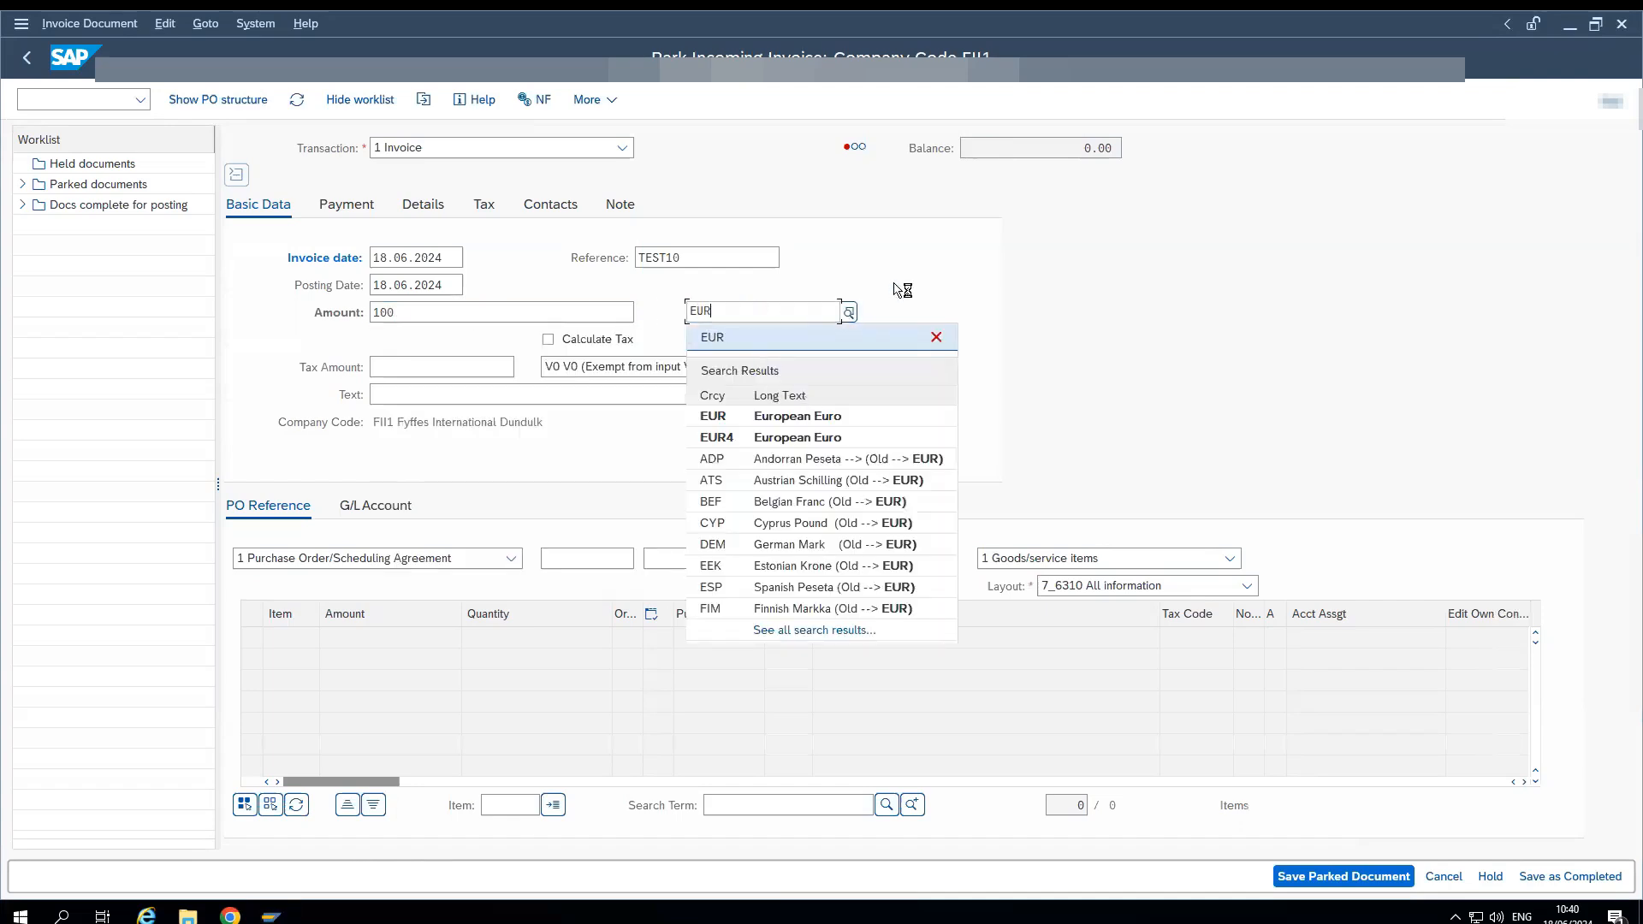
- Enter the invoicing party's number in the invoice details
click(426, 208)
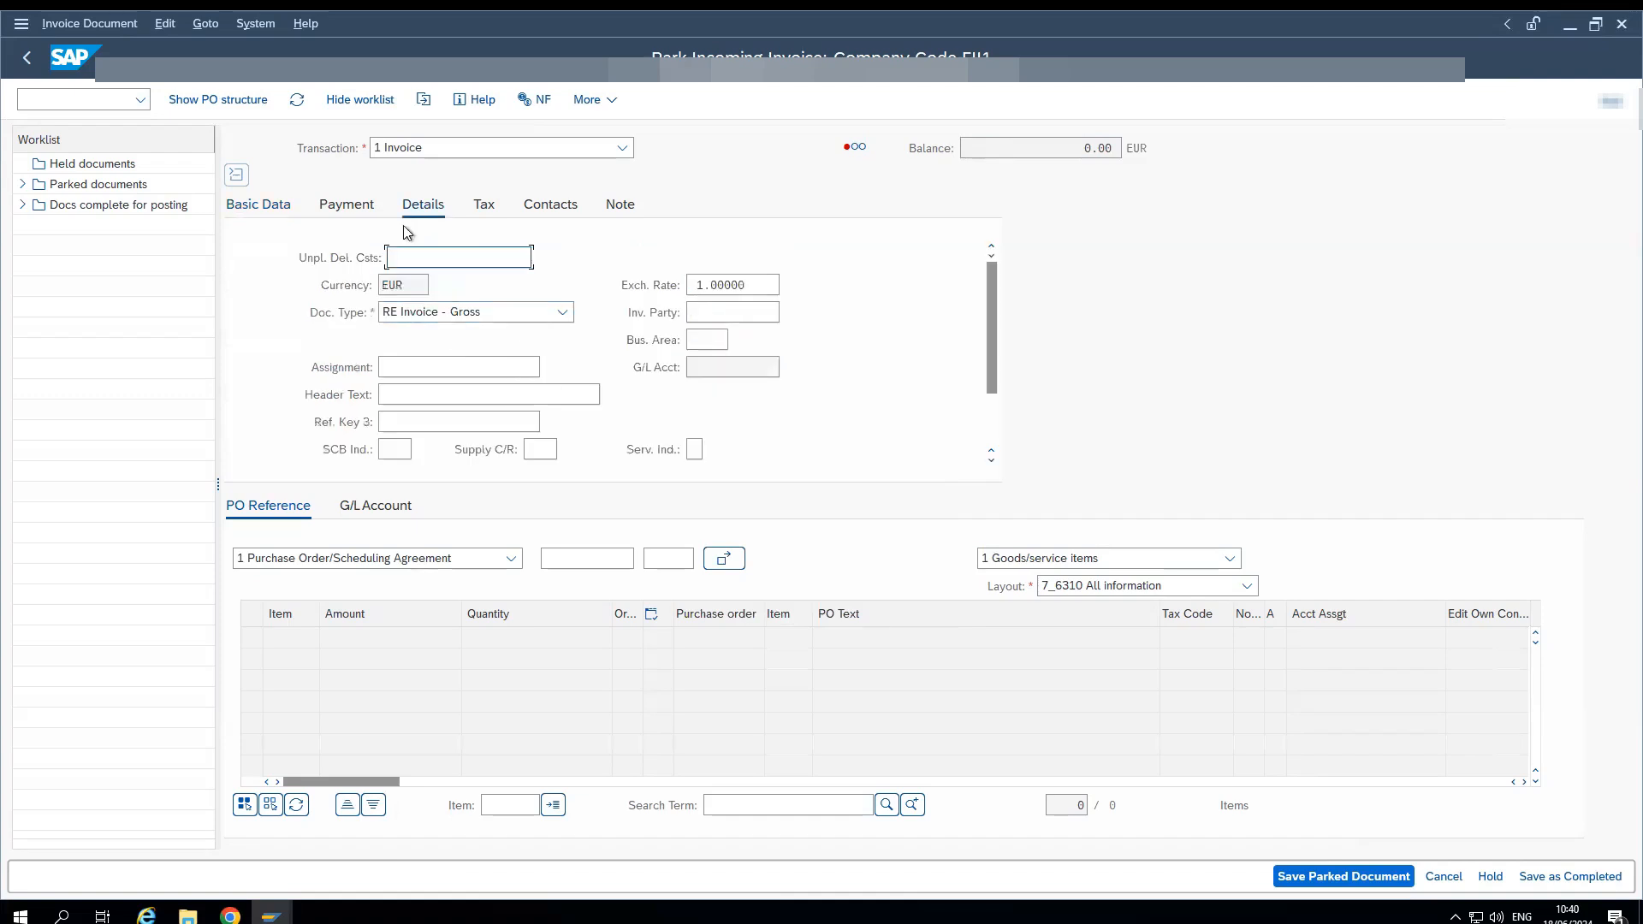
click(728, 316)
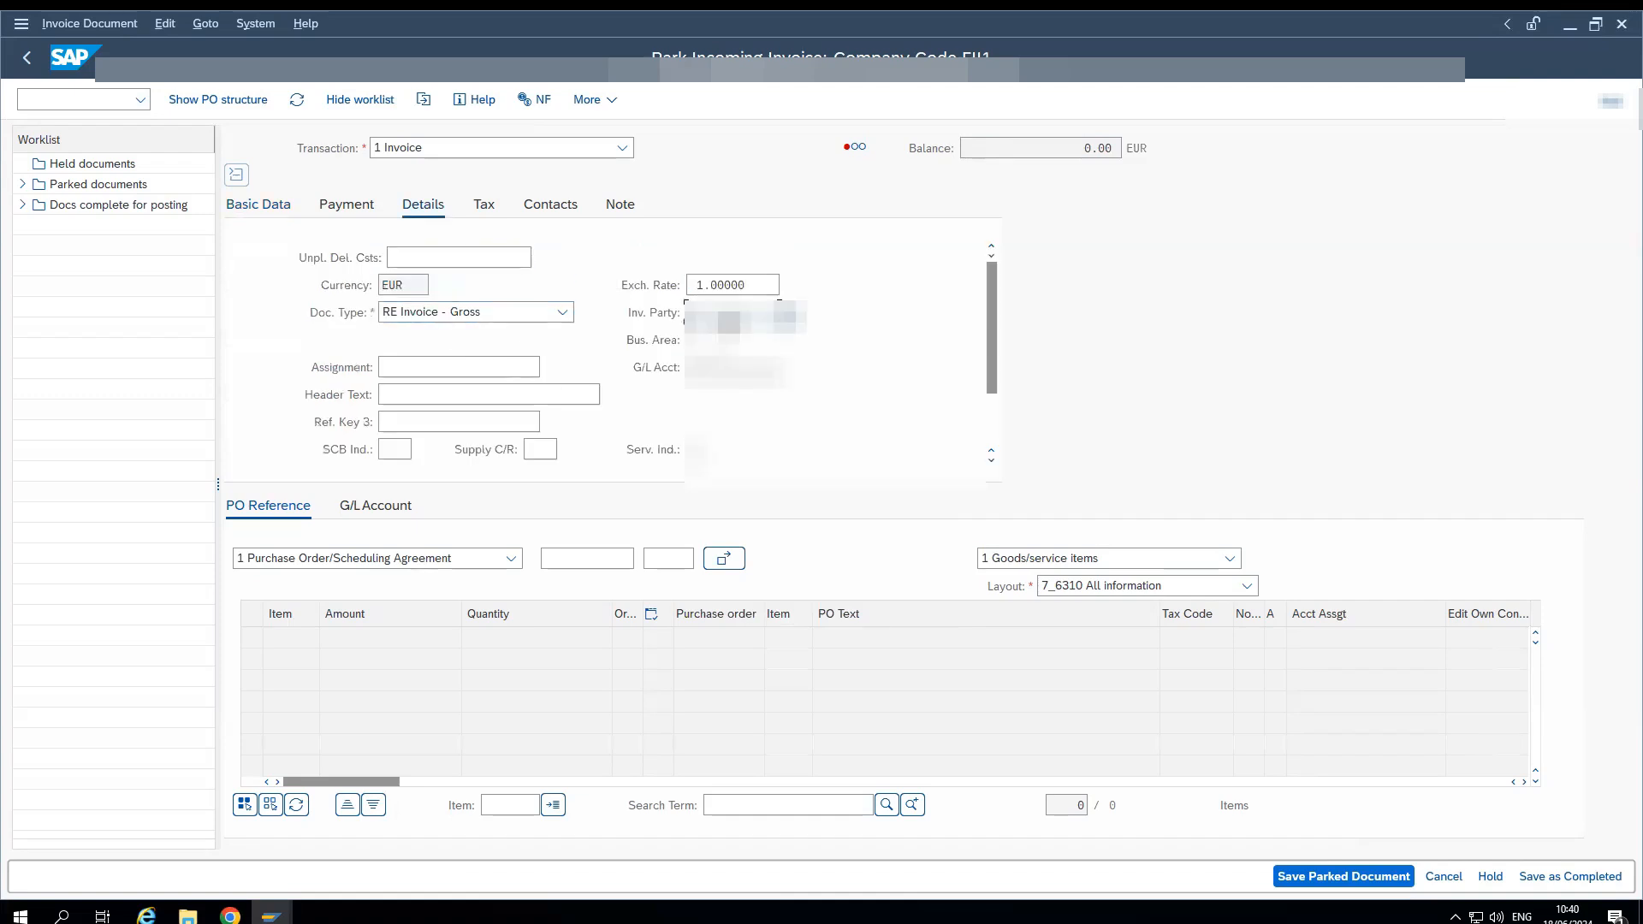
text(1)
click(725, 342)
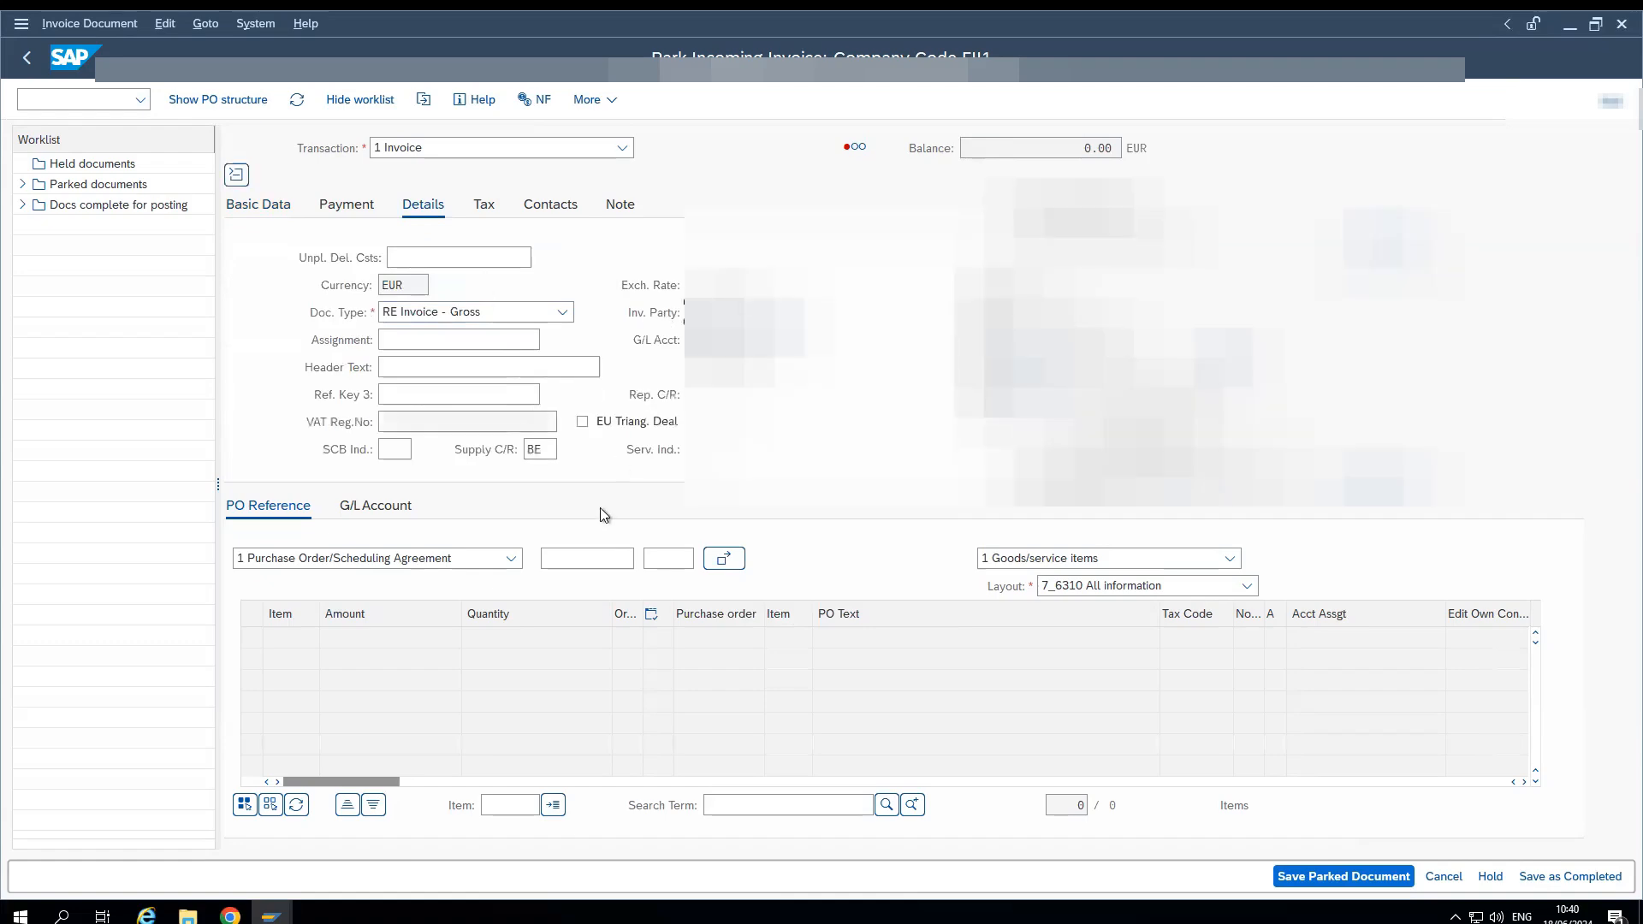
- Add a G/L account line to the invoice with account 65300010 and a debit amount of 100
click(350, 508)
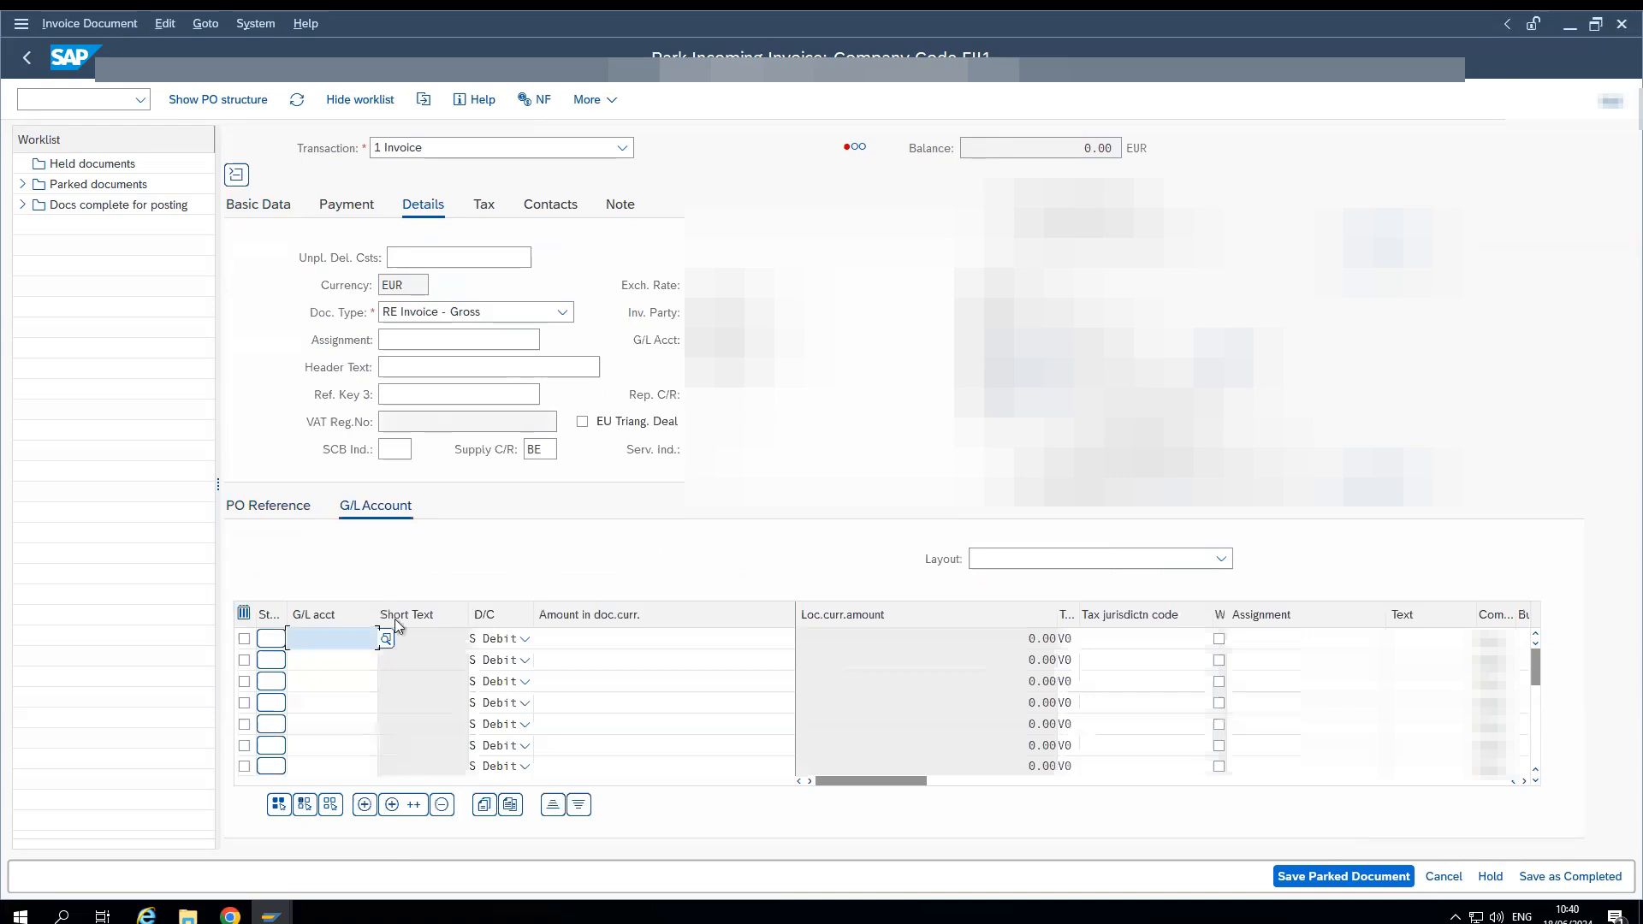
key(Down)
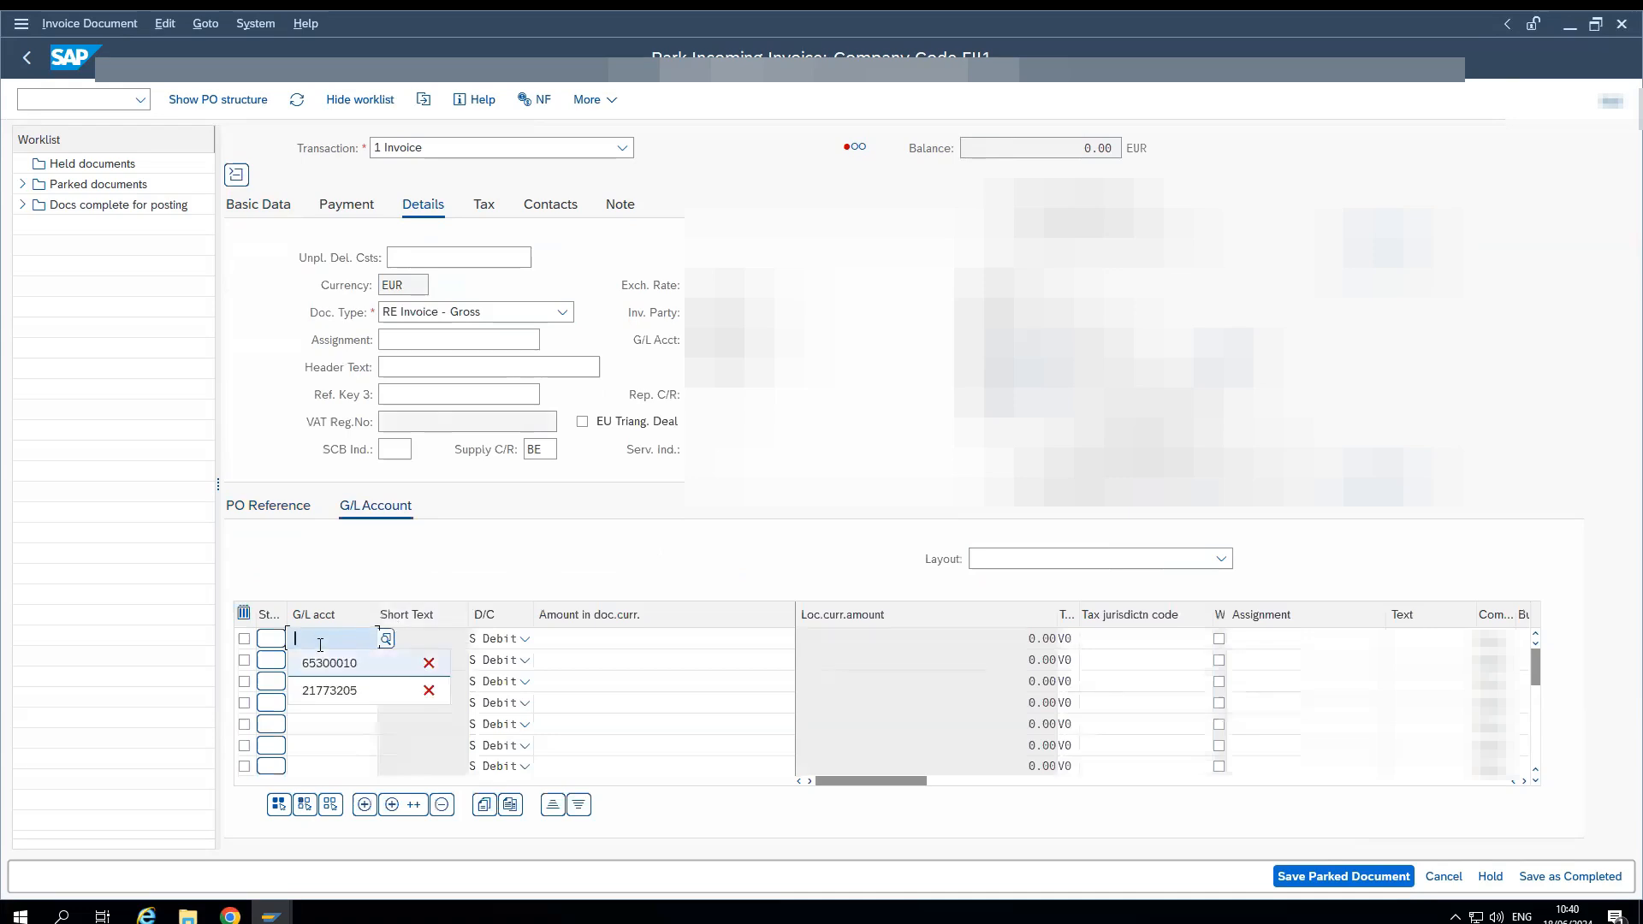
key(Tab)
- Complete the G/L line with its cost center and save the invoice as complete
key(Tab)
text(100)
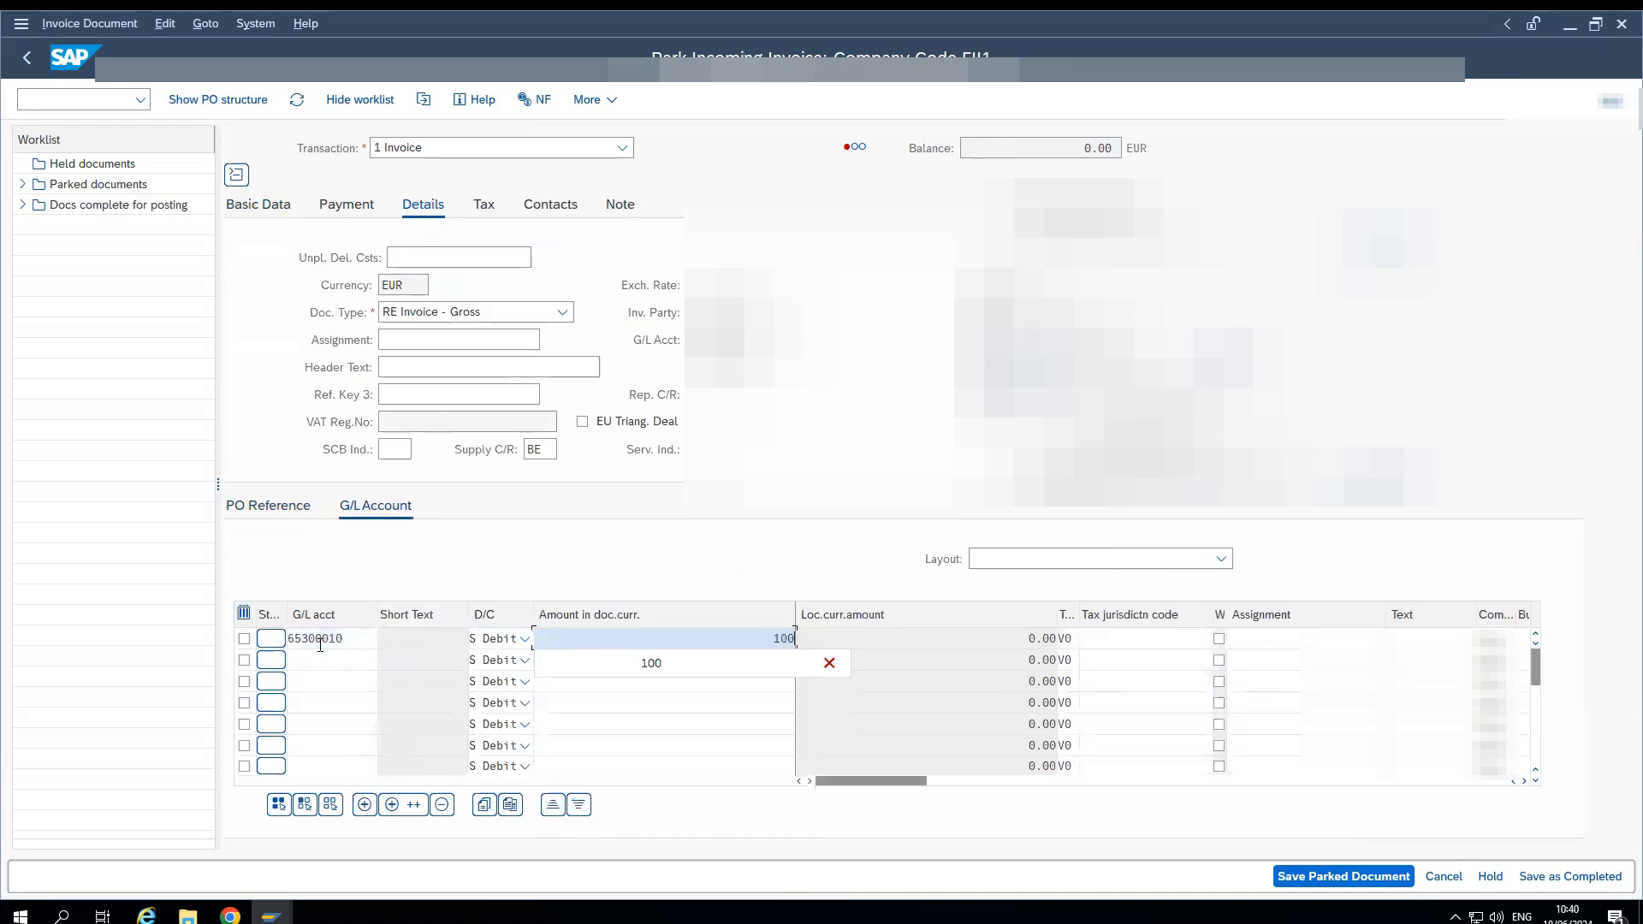
key(Tab)
key(Tab)
key(Tab)
key(Tab)
key(Tab)
key(Tab)
key(Tab)
key(Tab)
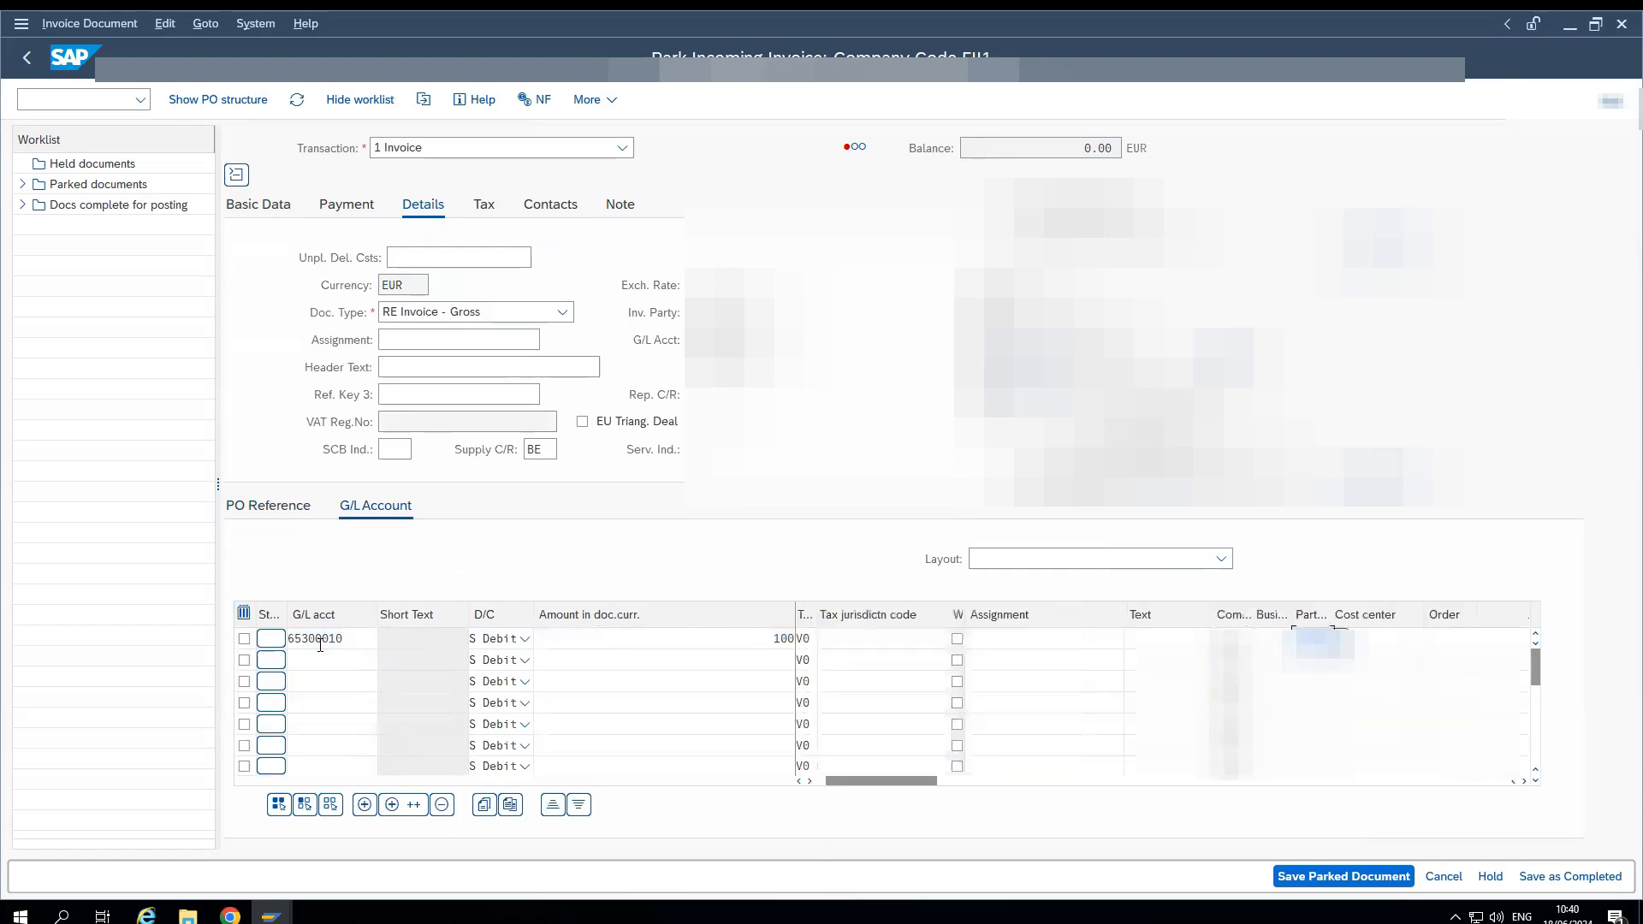
key(Tab)
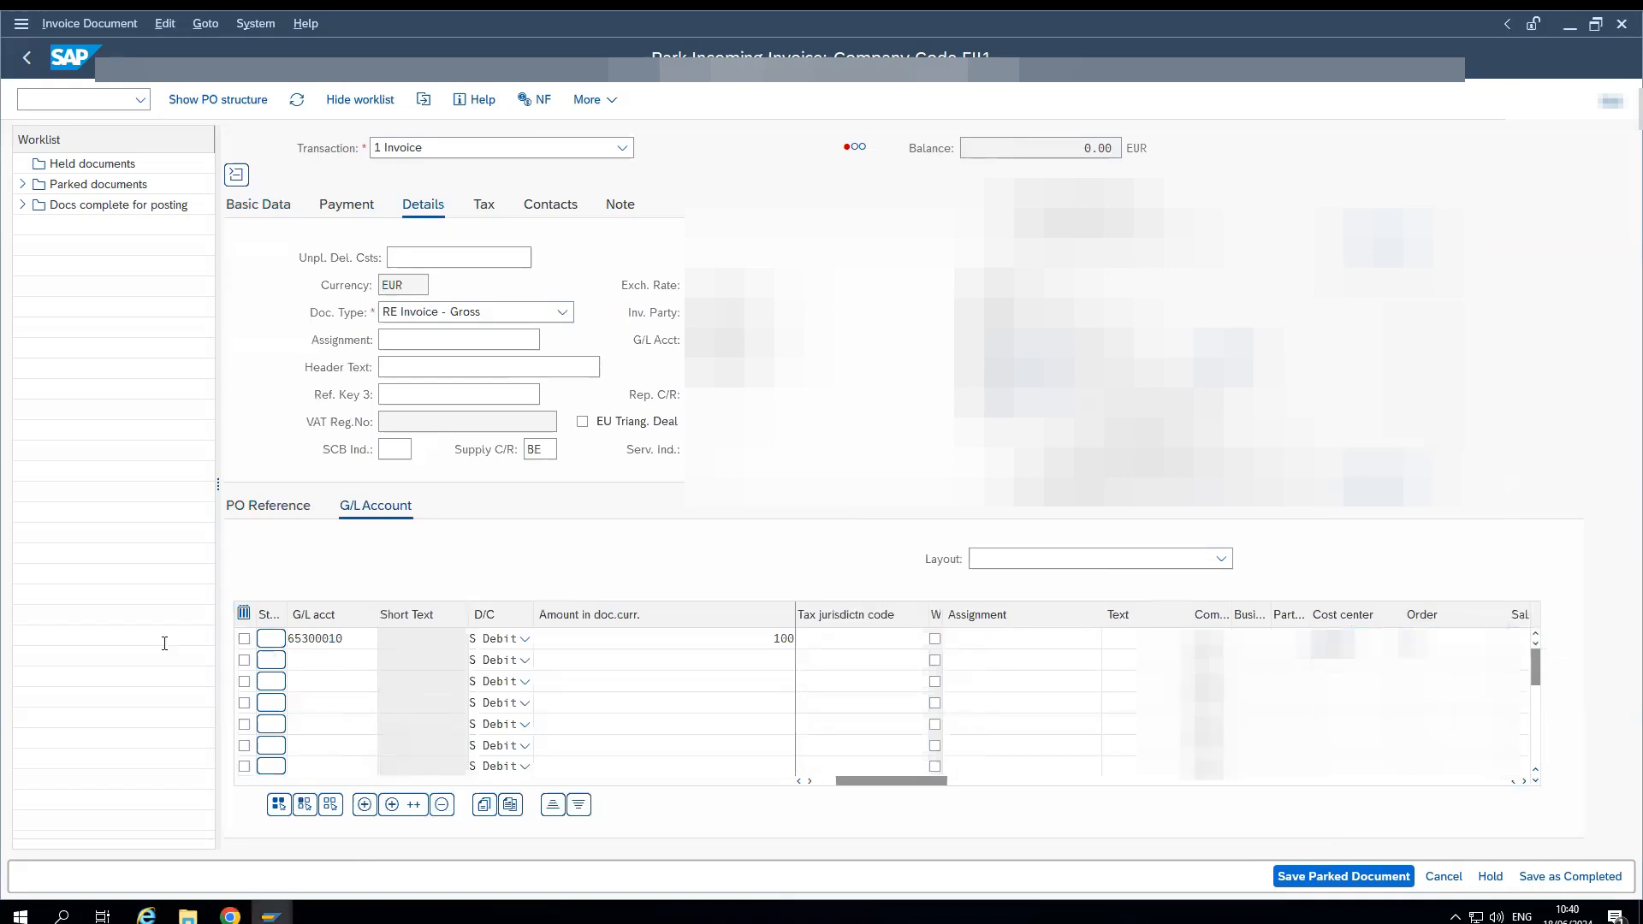
key(Return)
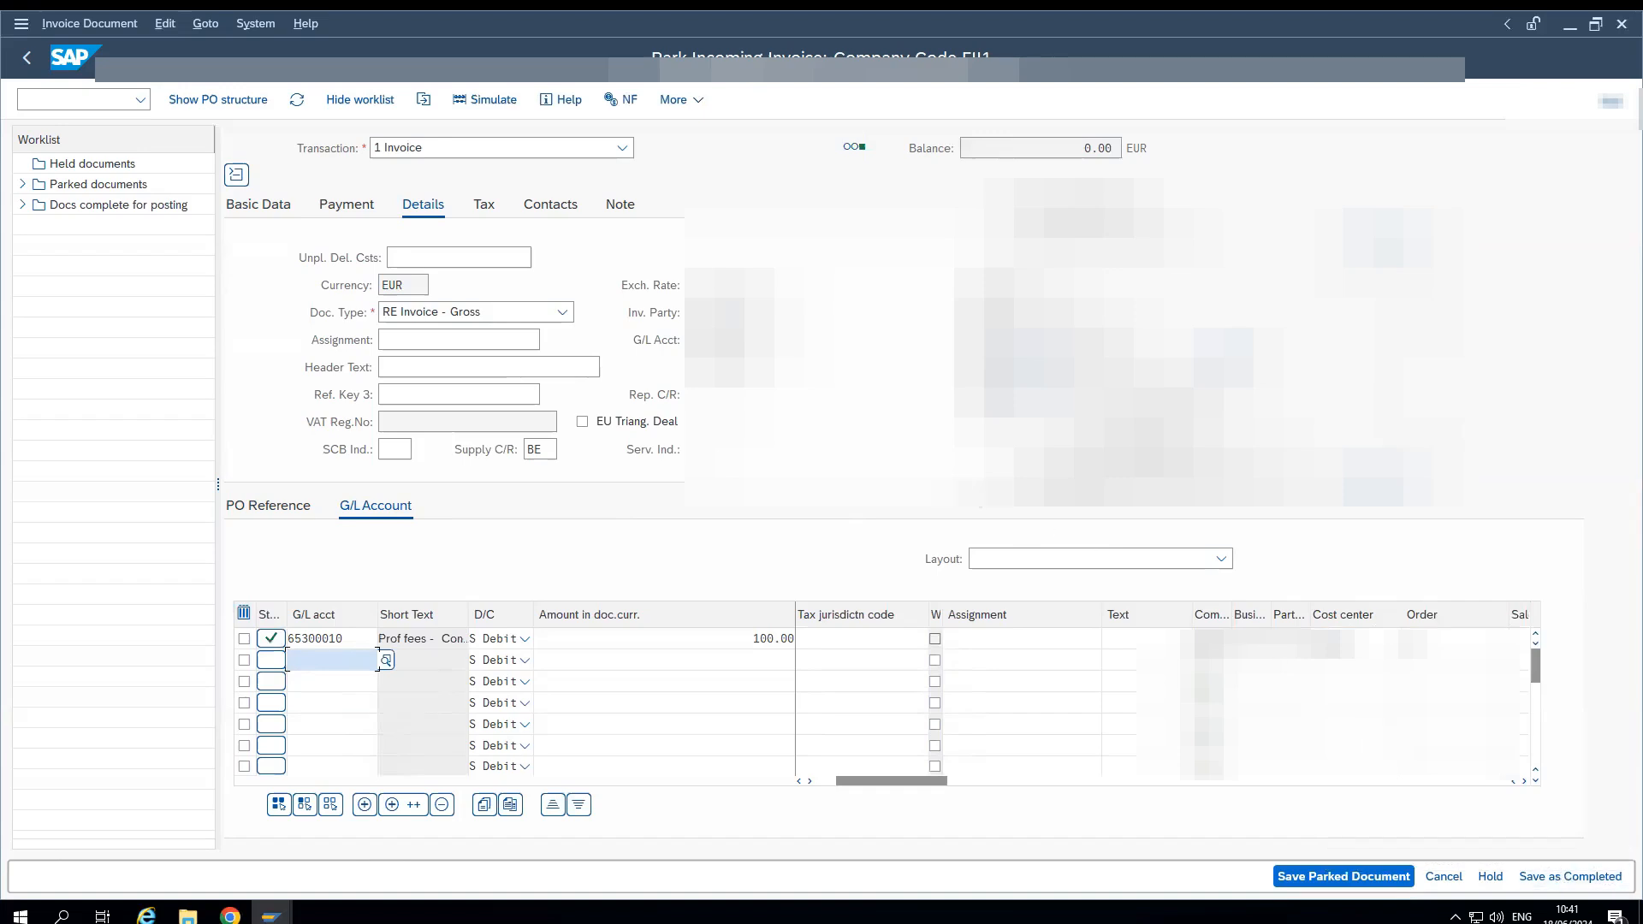
click(1558, 883)
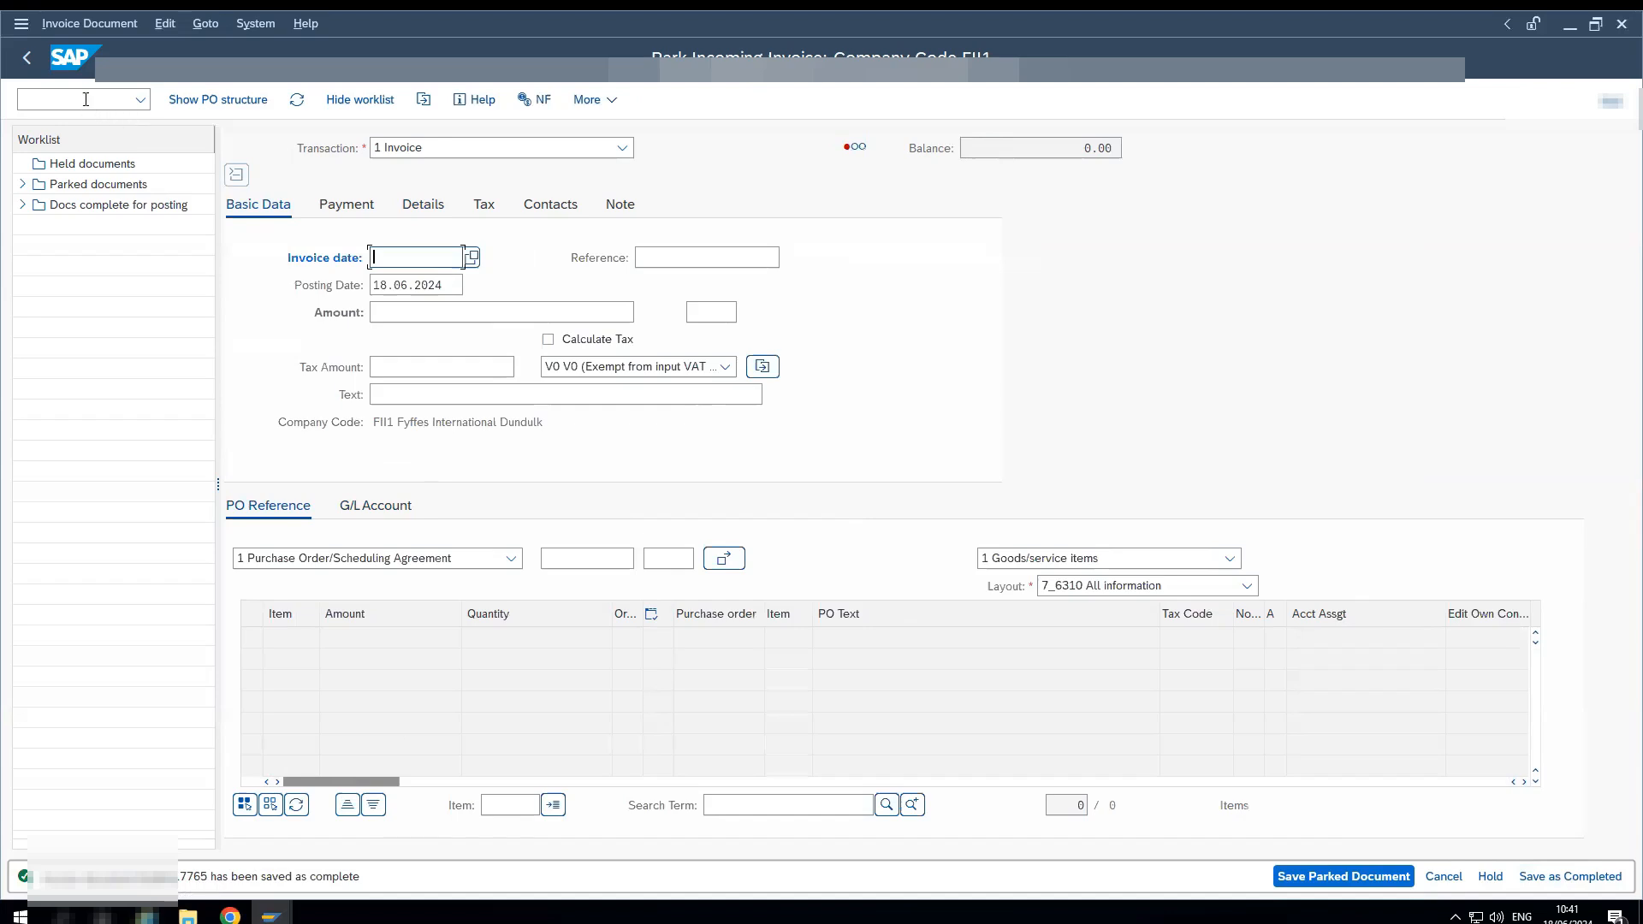
- Switch to the SAP Fiori browser window and open the Supplier Invoices List app by searching for "SUPPLIER INVOICE LIST"
click(115, 101)
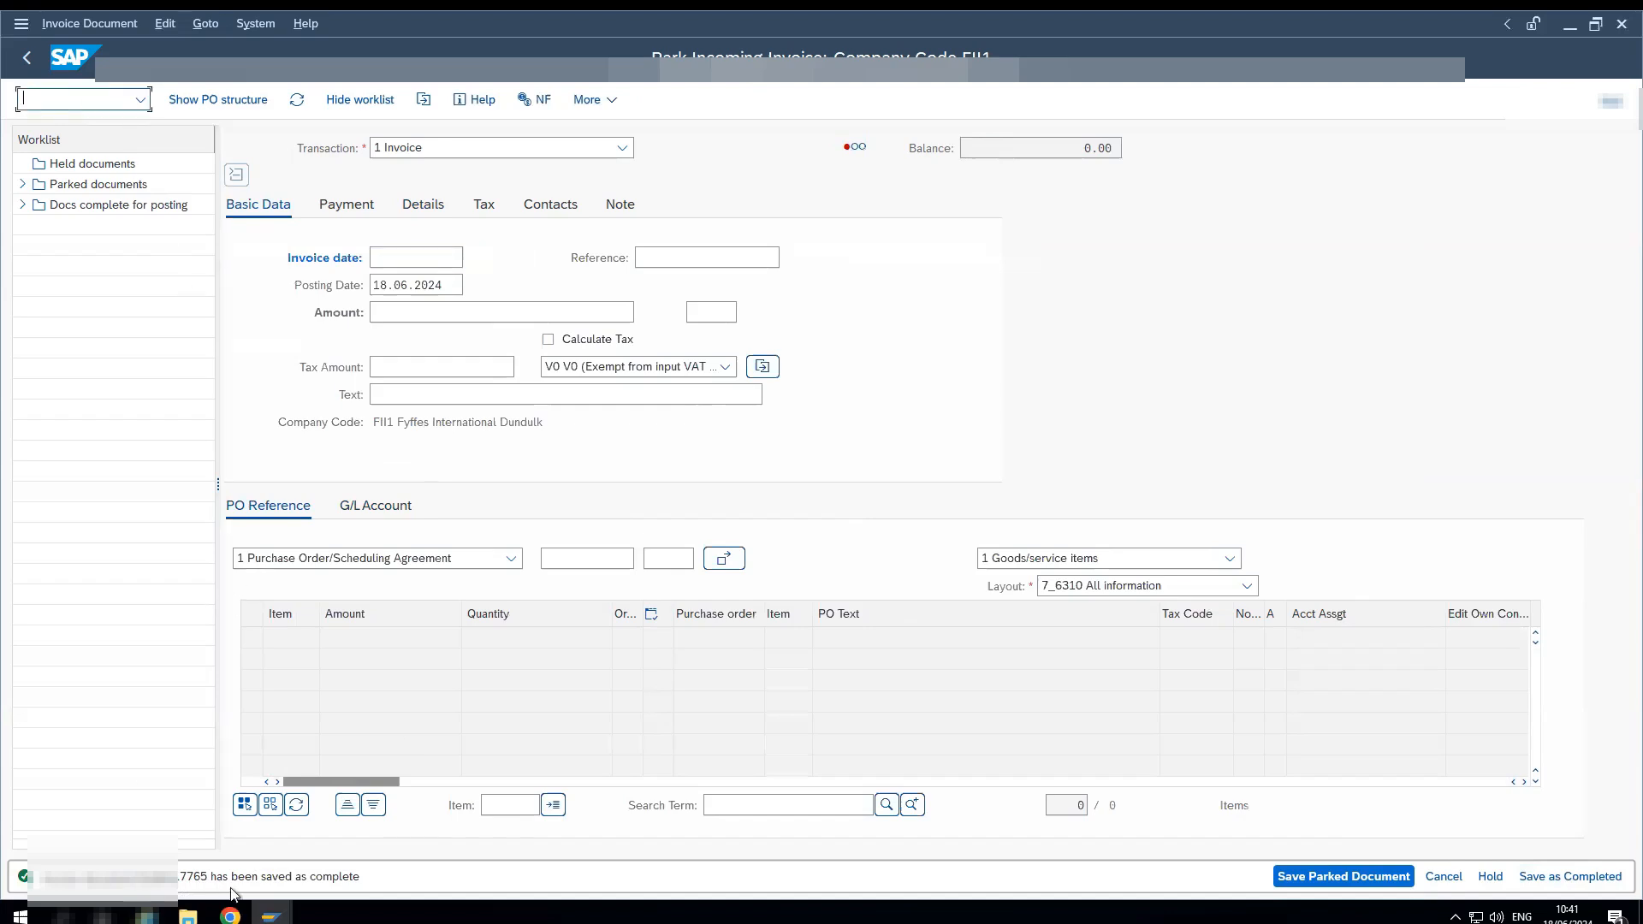
click(230, 916)
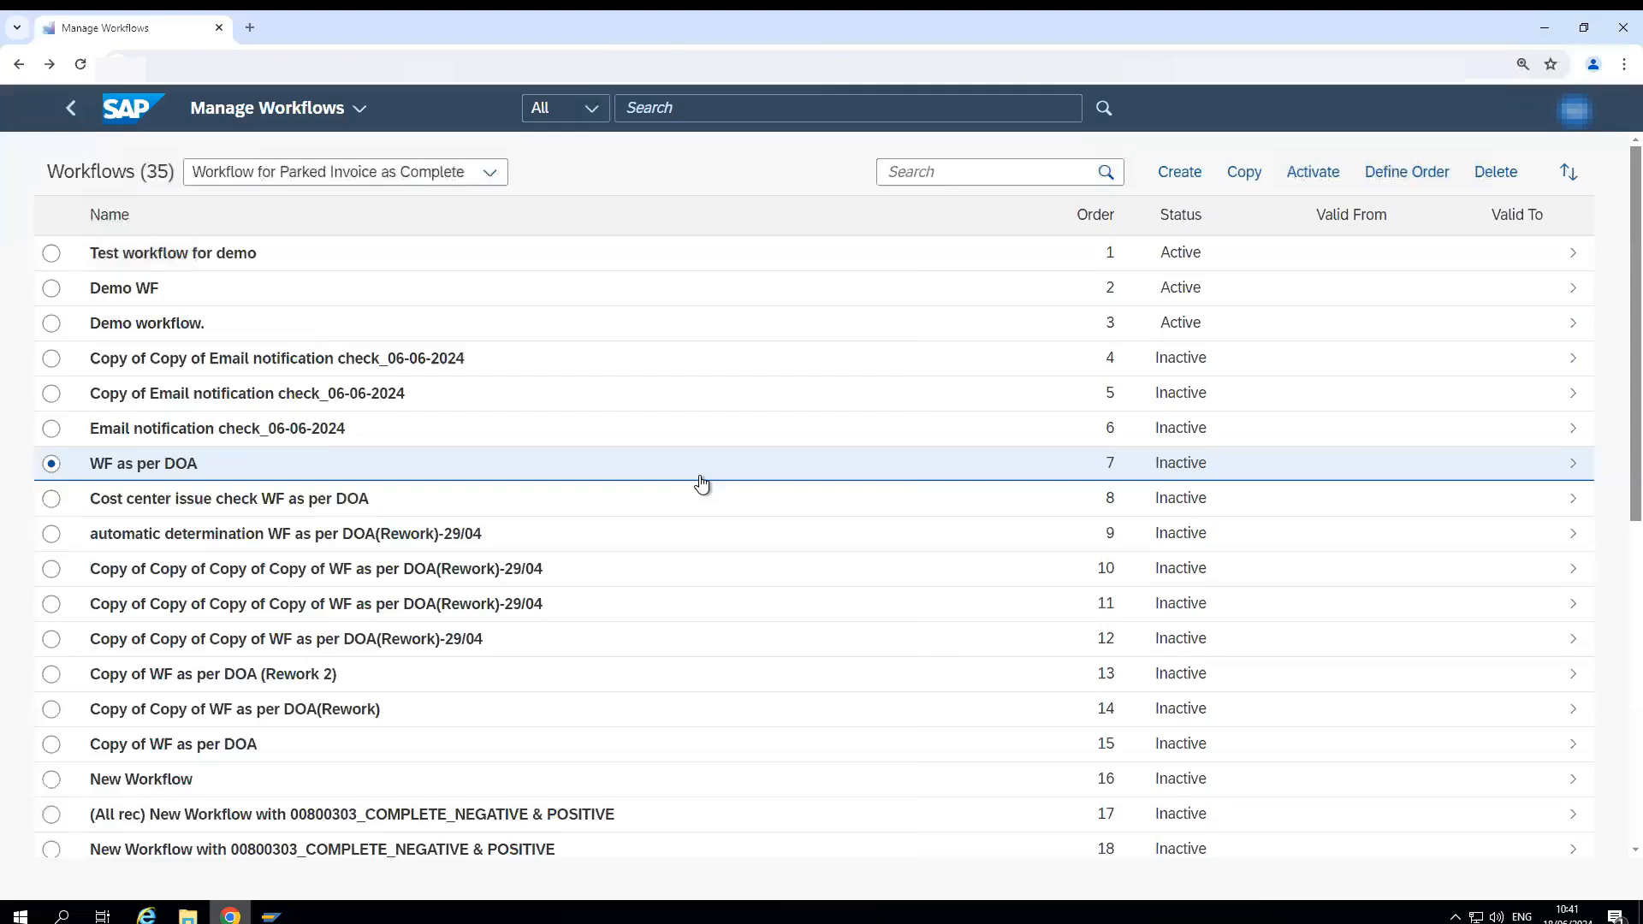
click(678, 115)
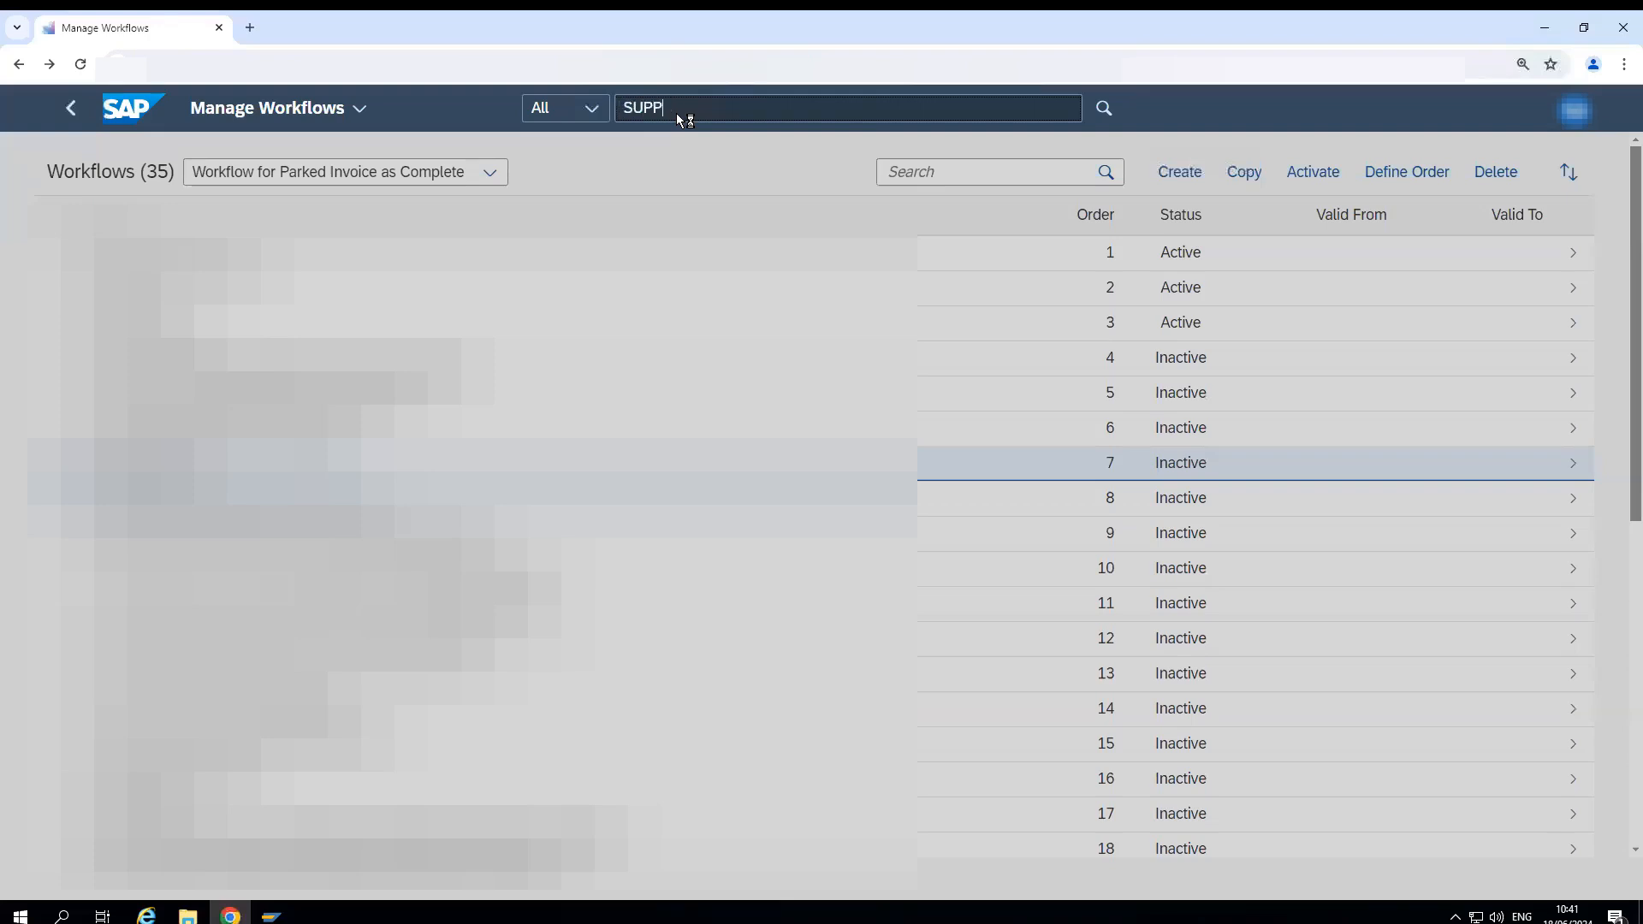
text(NVOICE LIST)
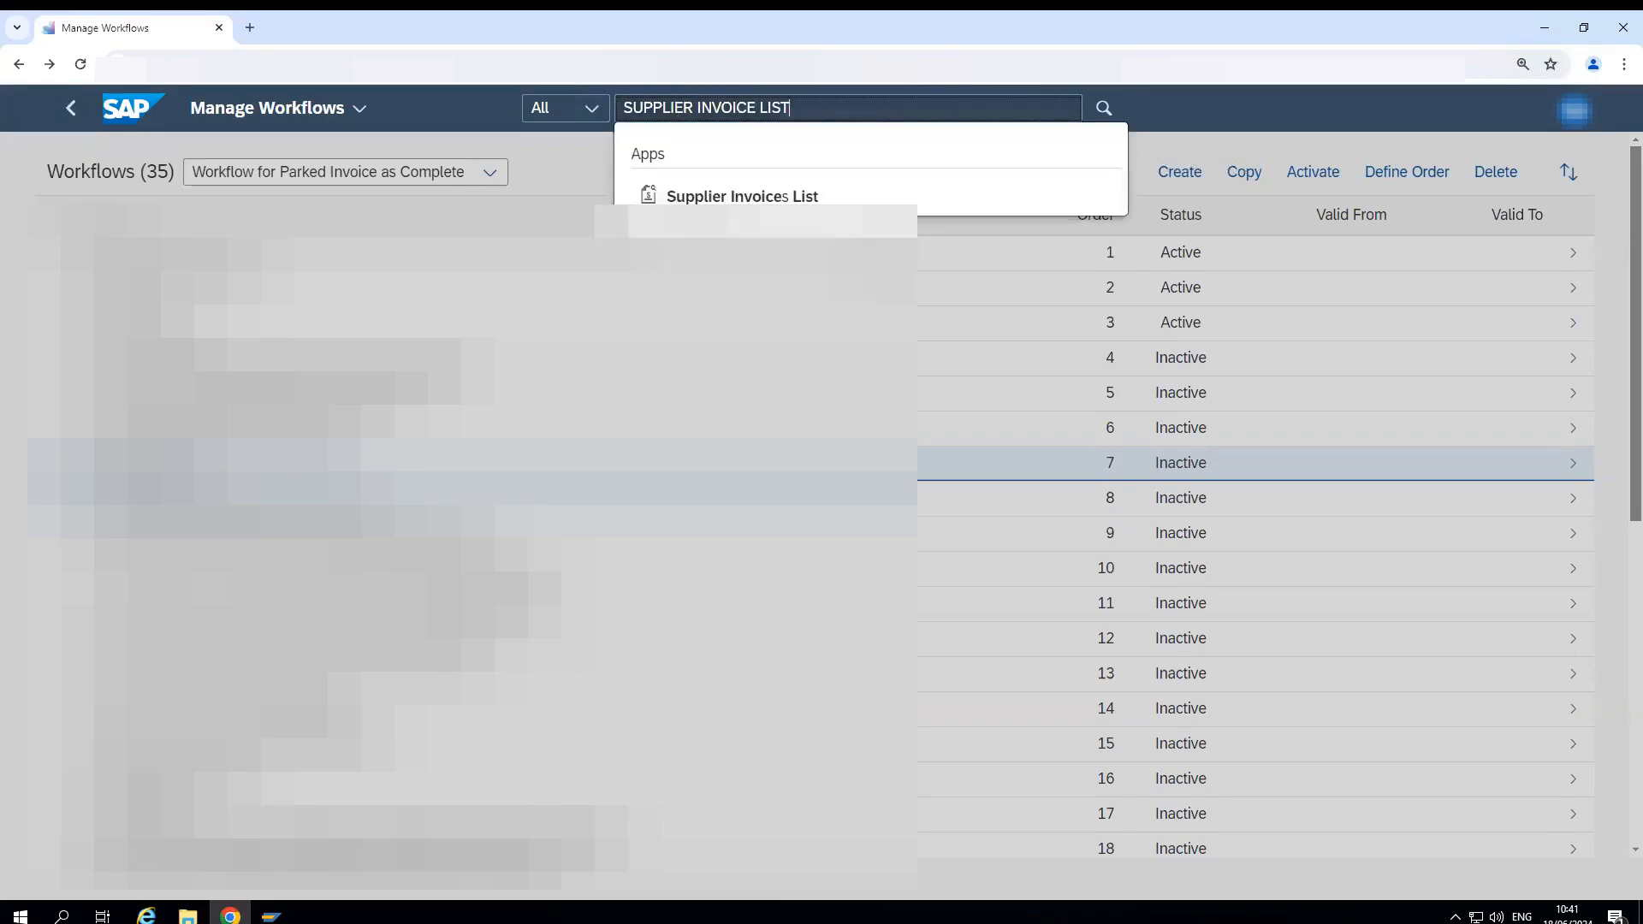
click(741, 196)
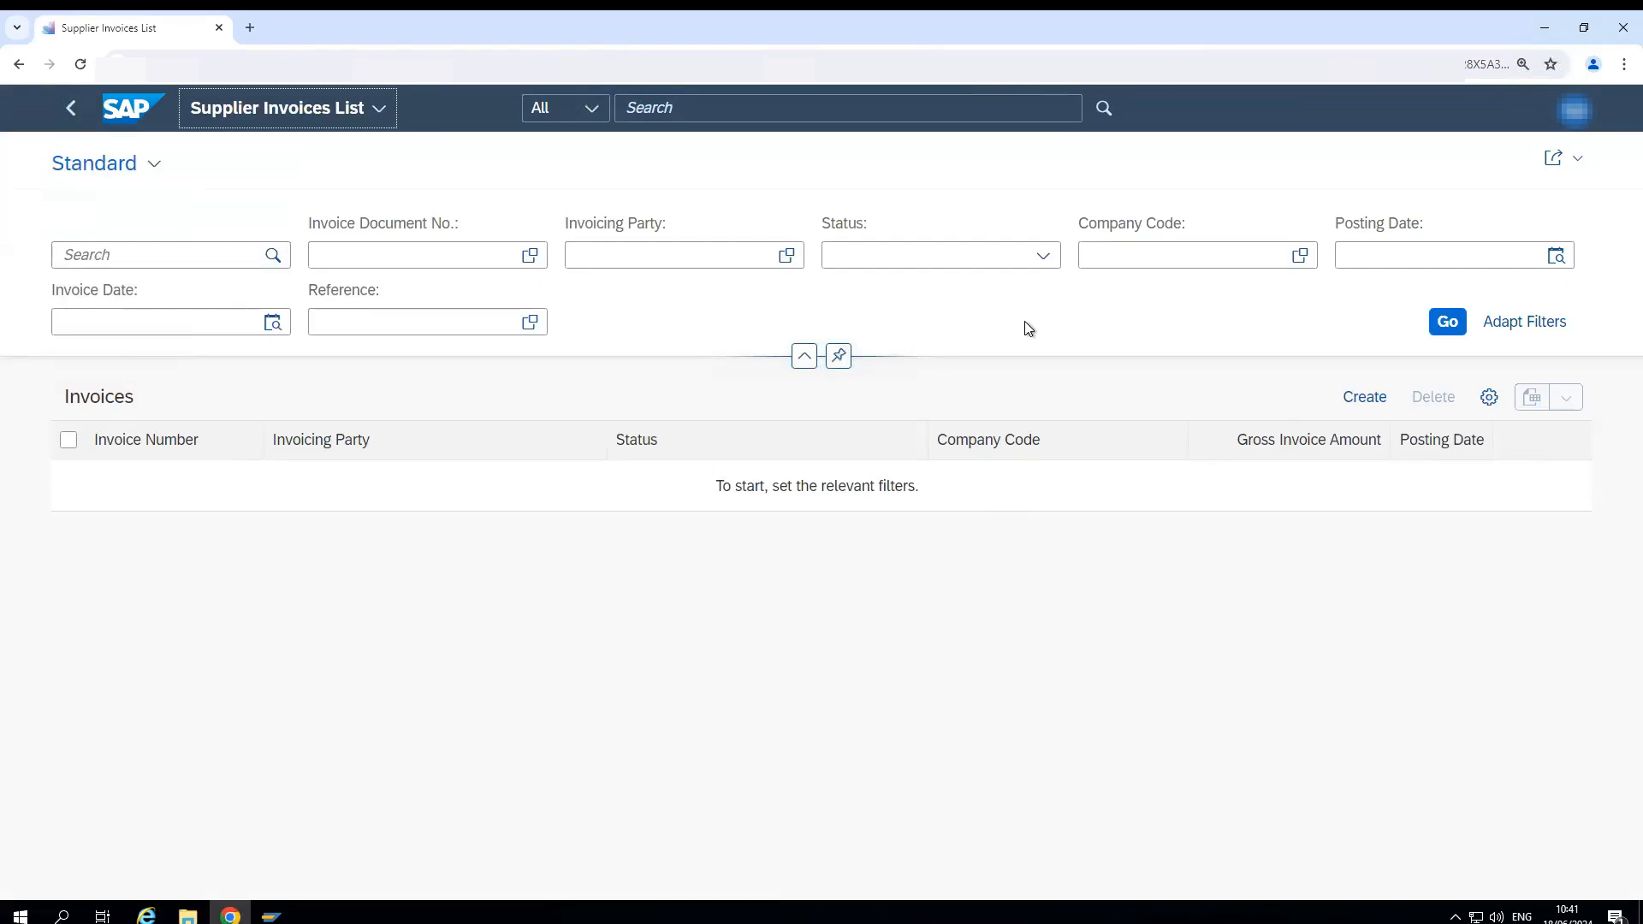
- List the supplier invoices of the company code and open the parked and completed 100 EUR invoice posted on 18.06.2024
click(1112, 262)
click(1108, 259)
text(10)
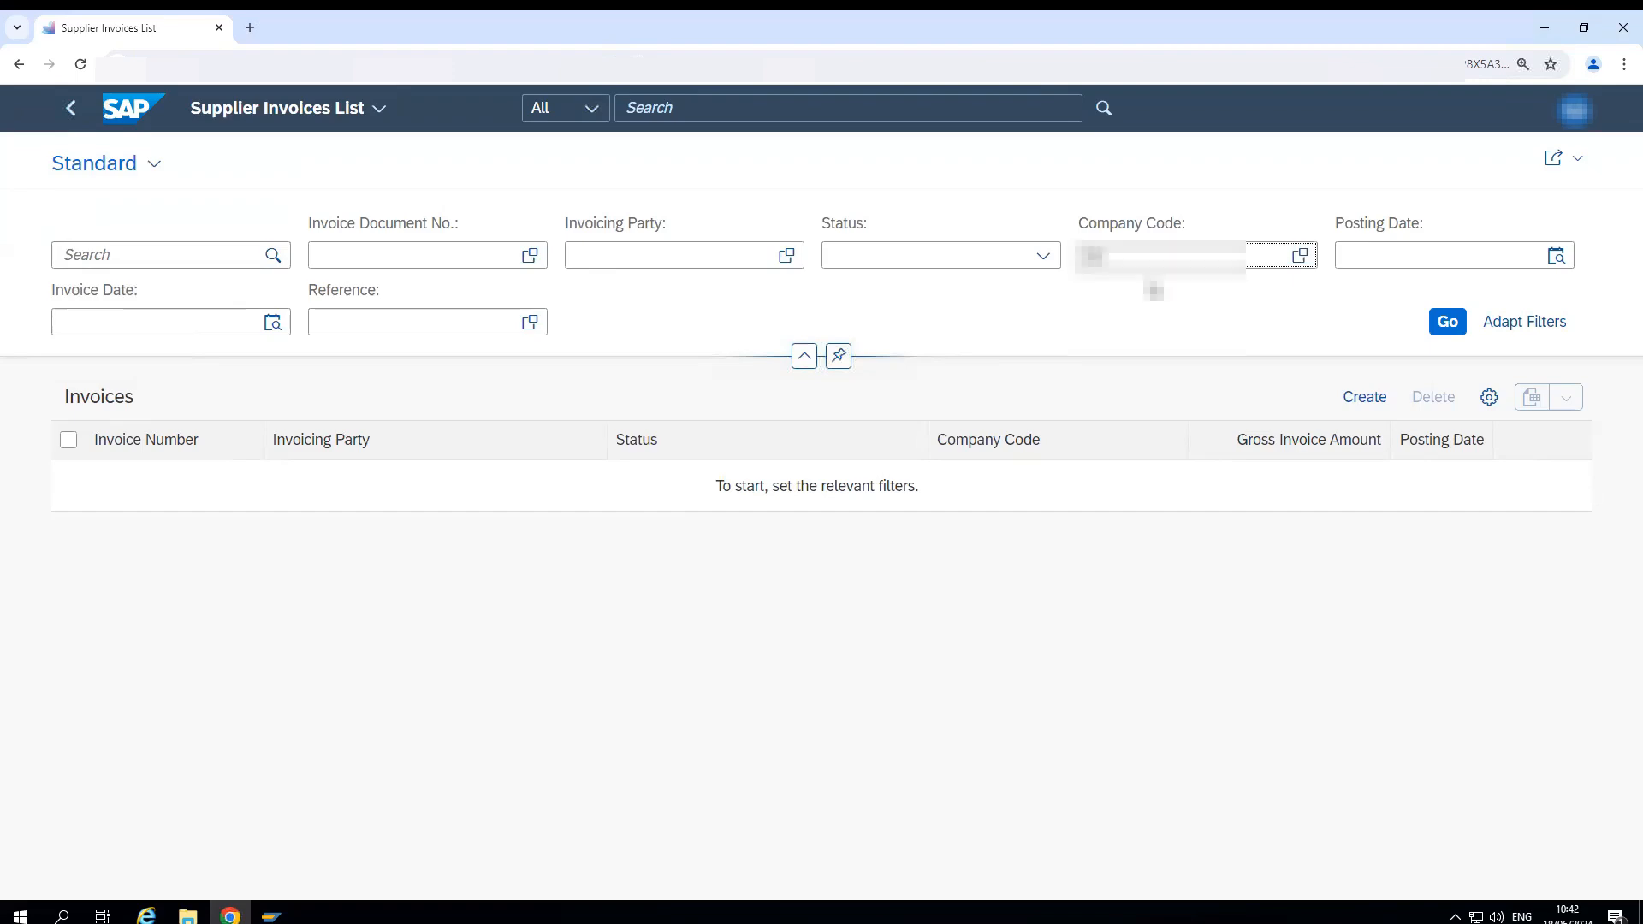
text(10)
key(Return)
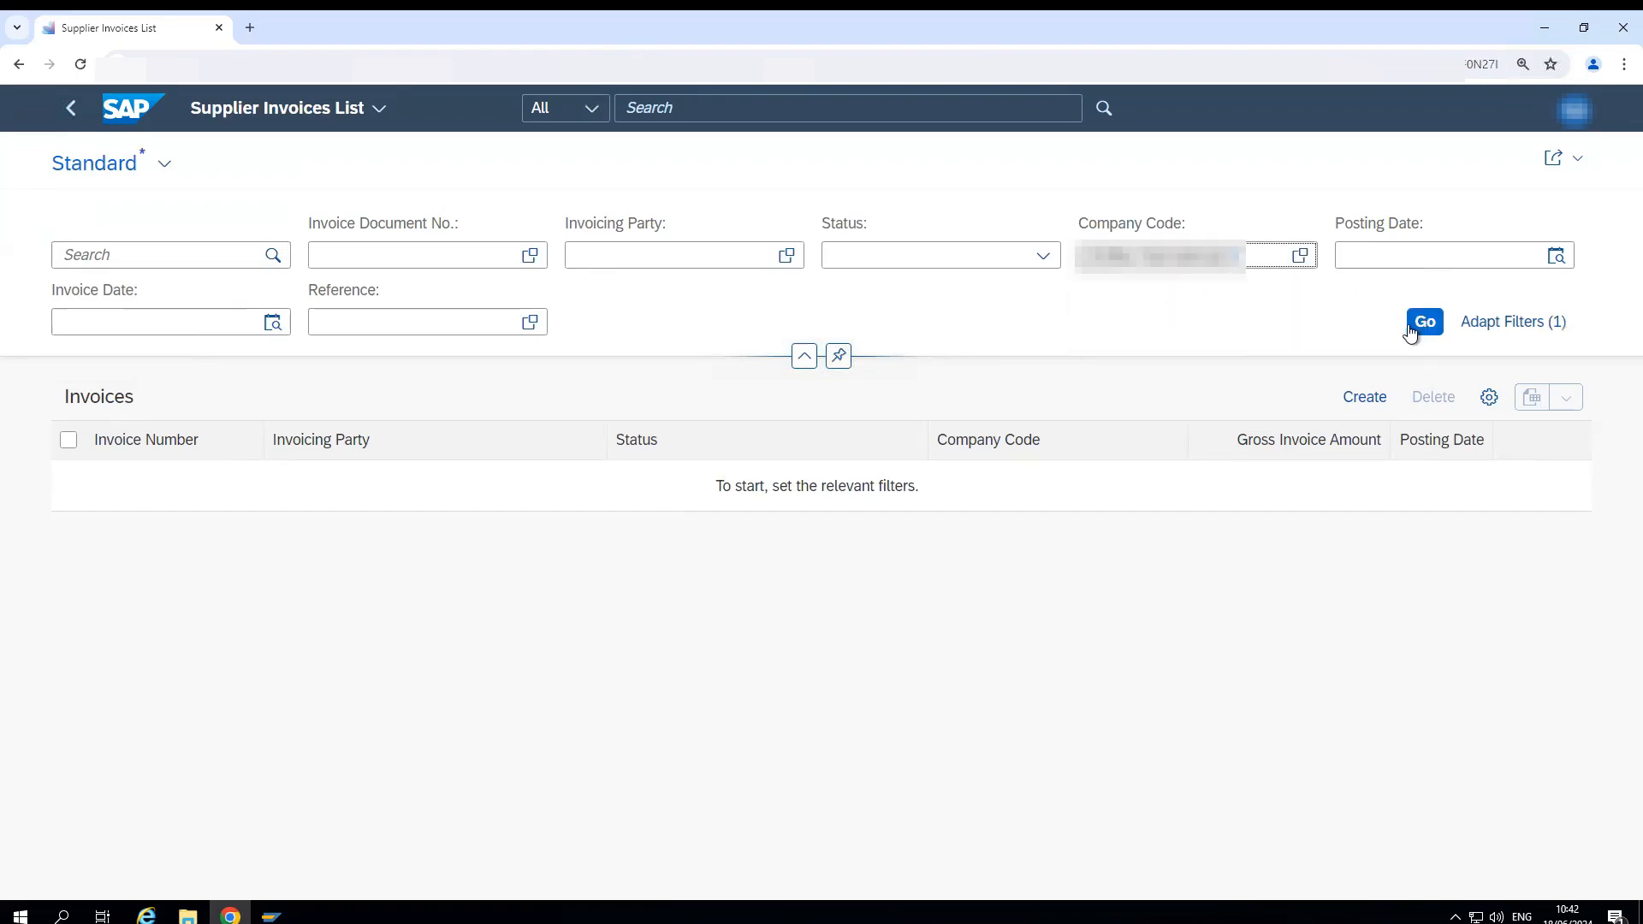
click(1411, 328)
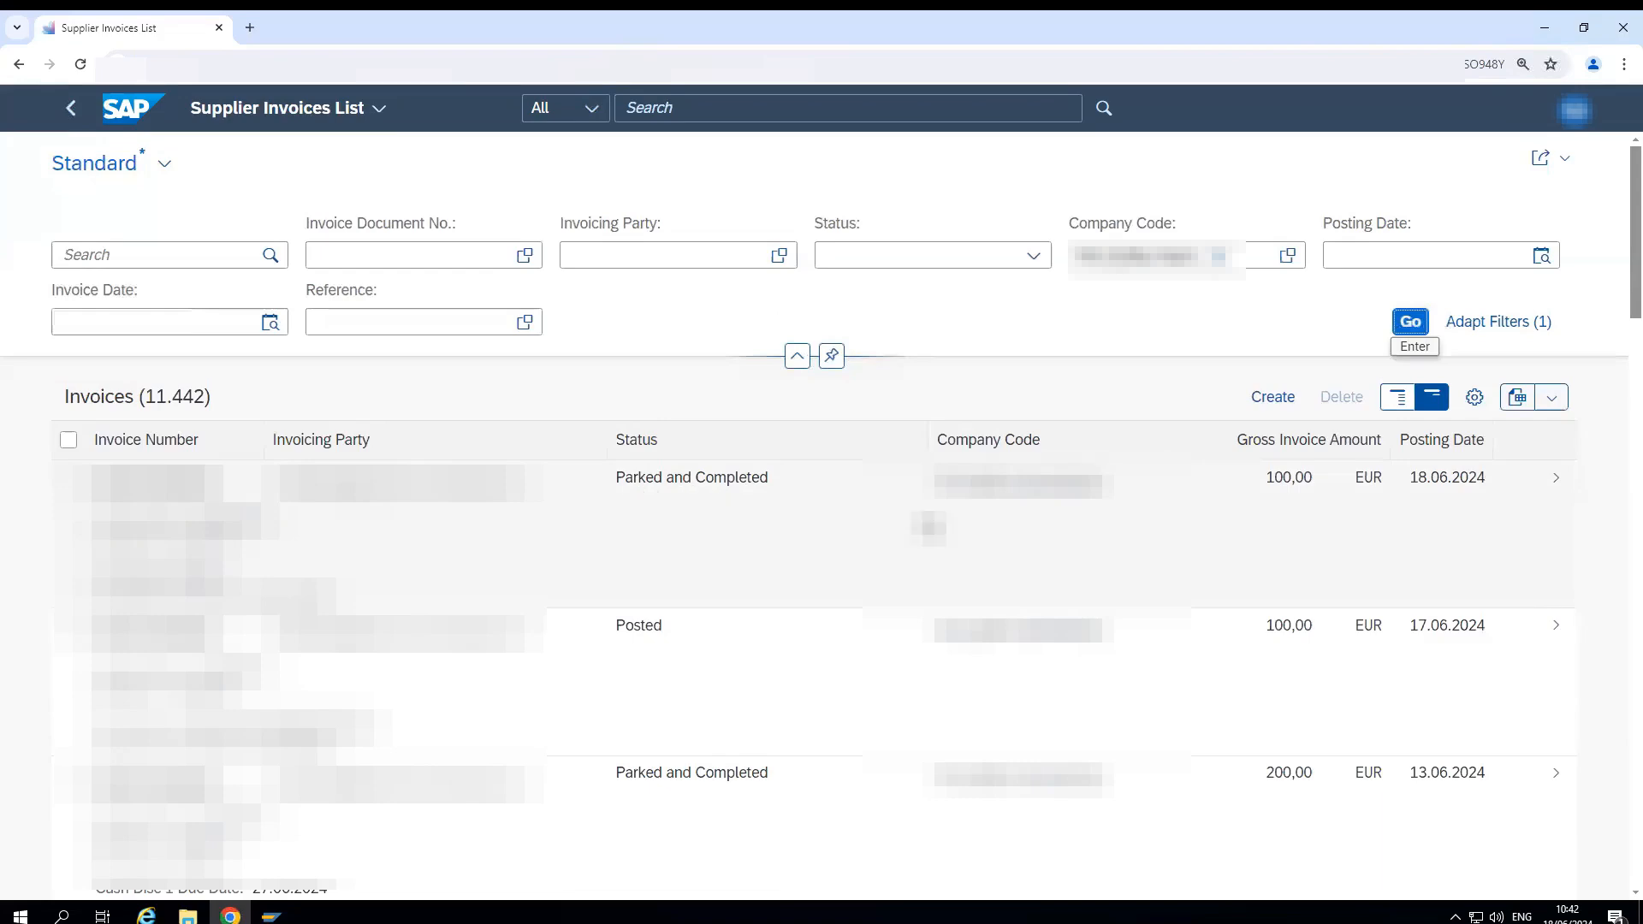
click(1524, 499)
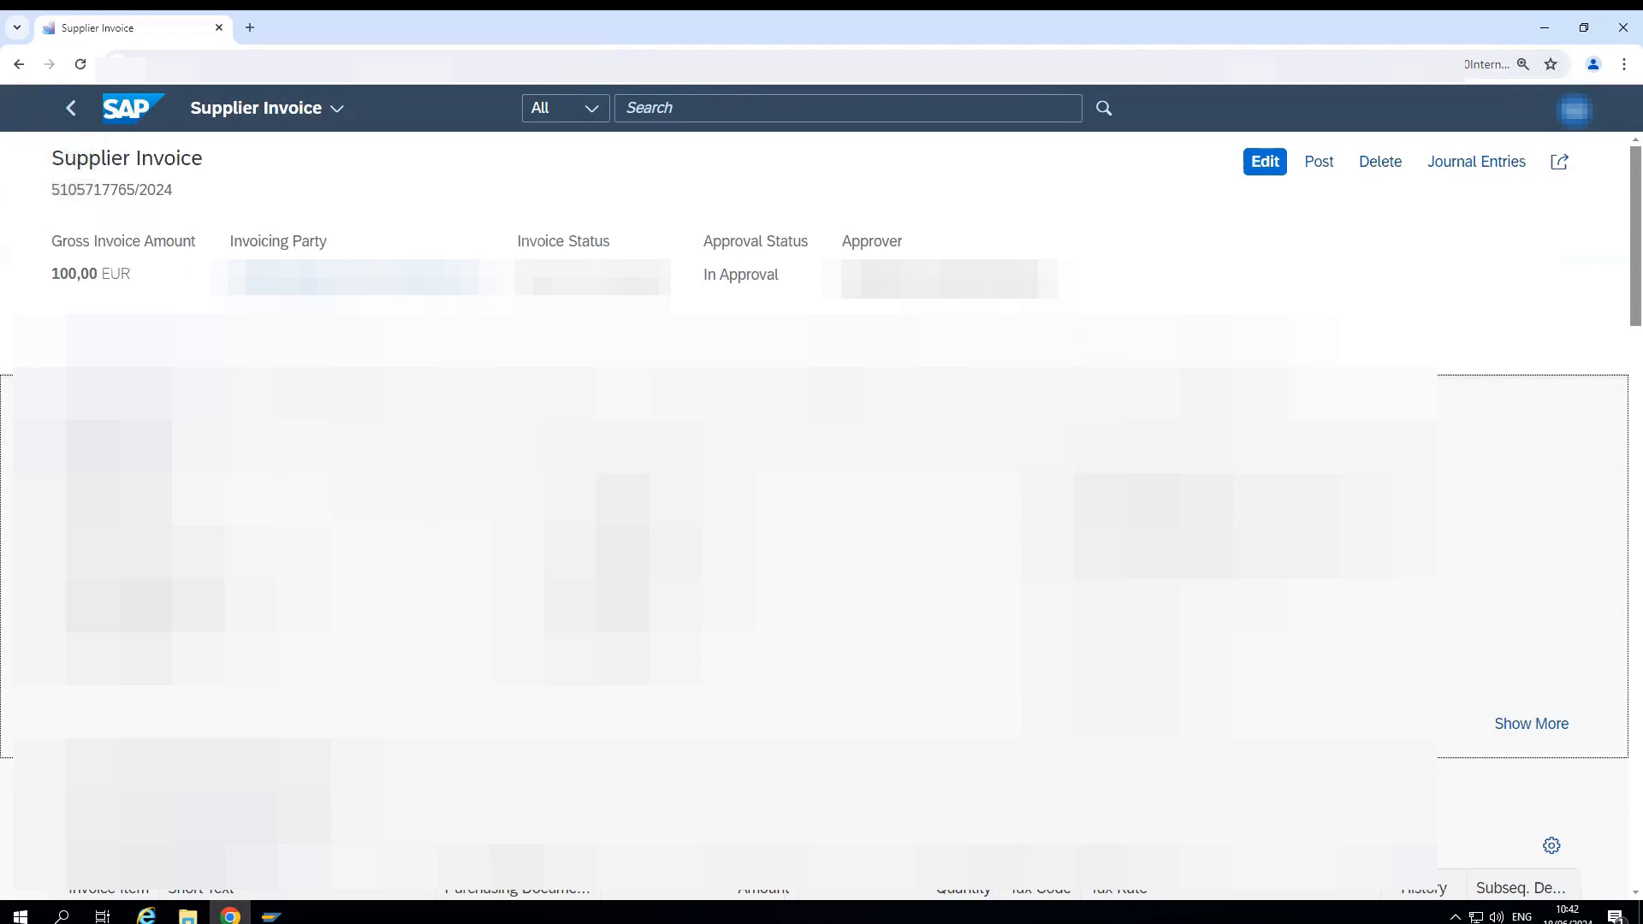
- Open the Fiori home page in a second browser tab, keeping the supplier invoice open in the first
click(652, 109)
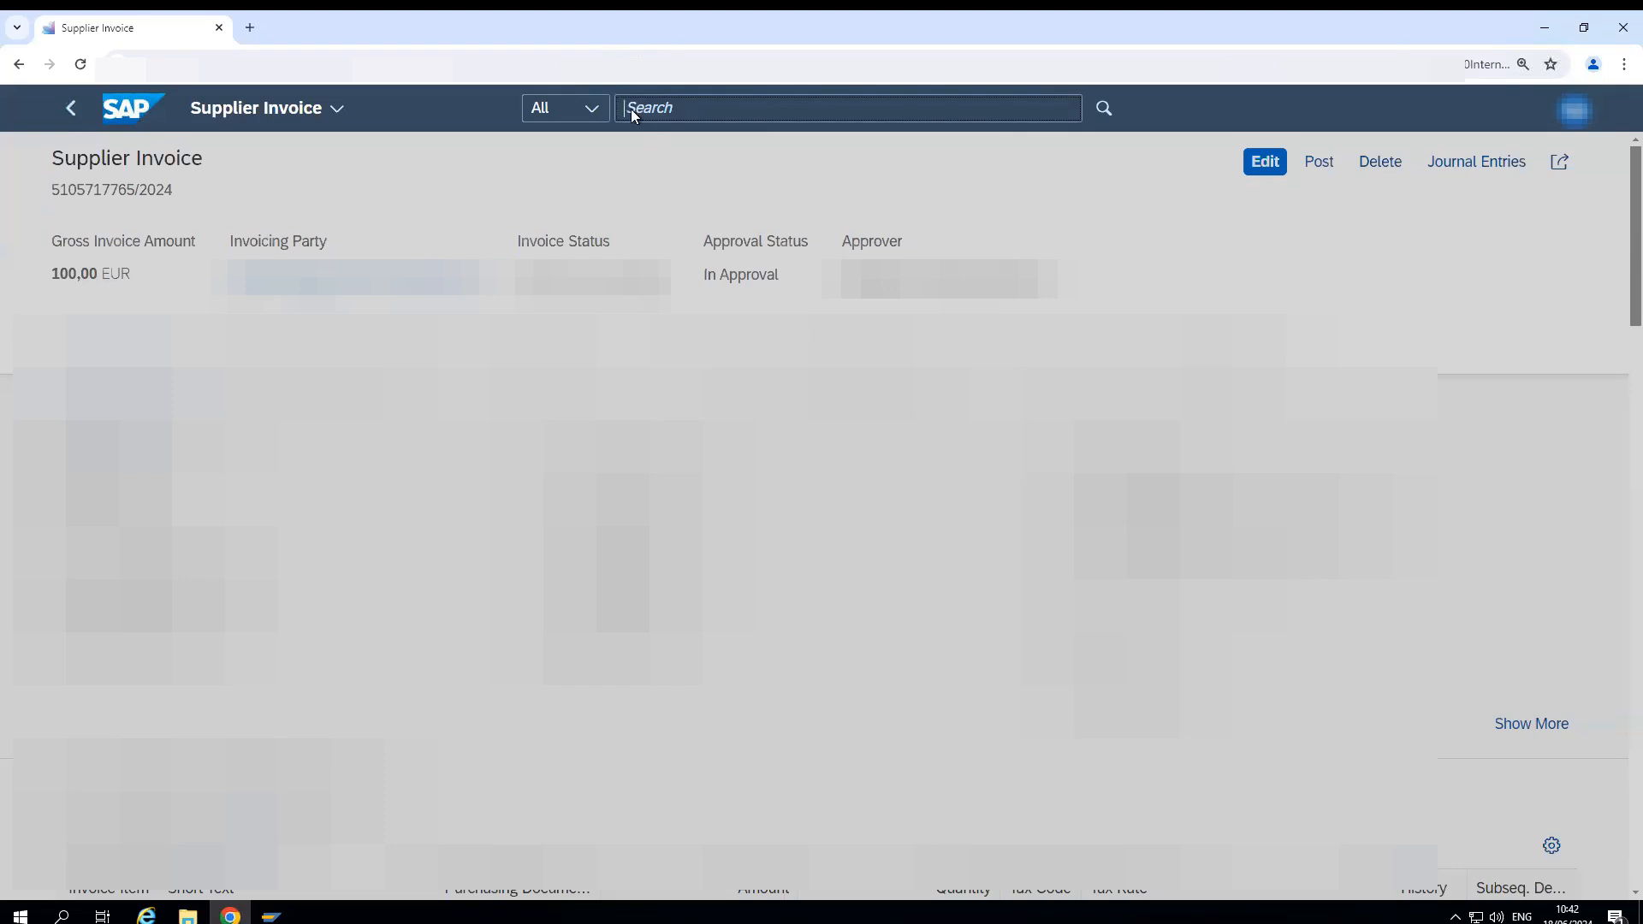
right_click(133, 107)
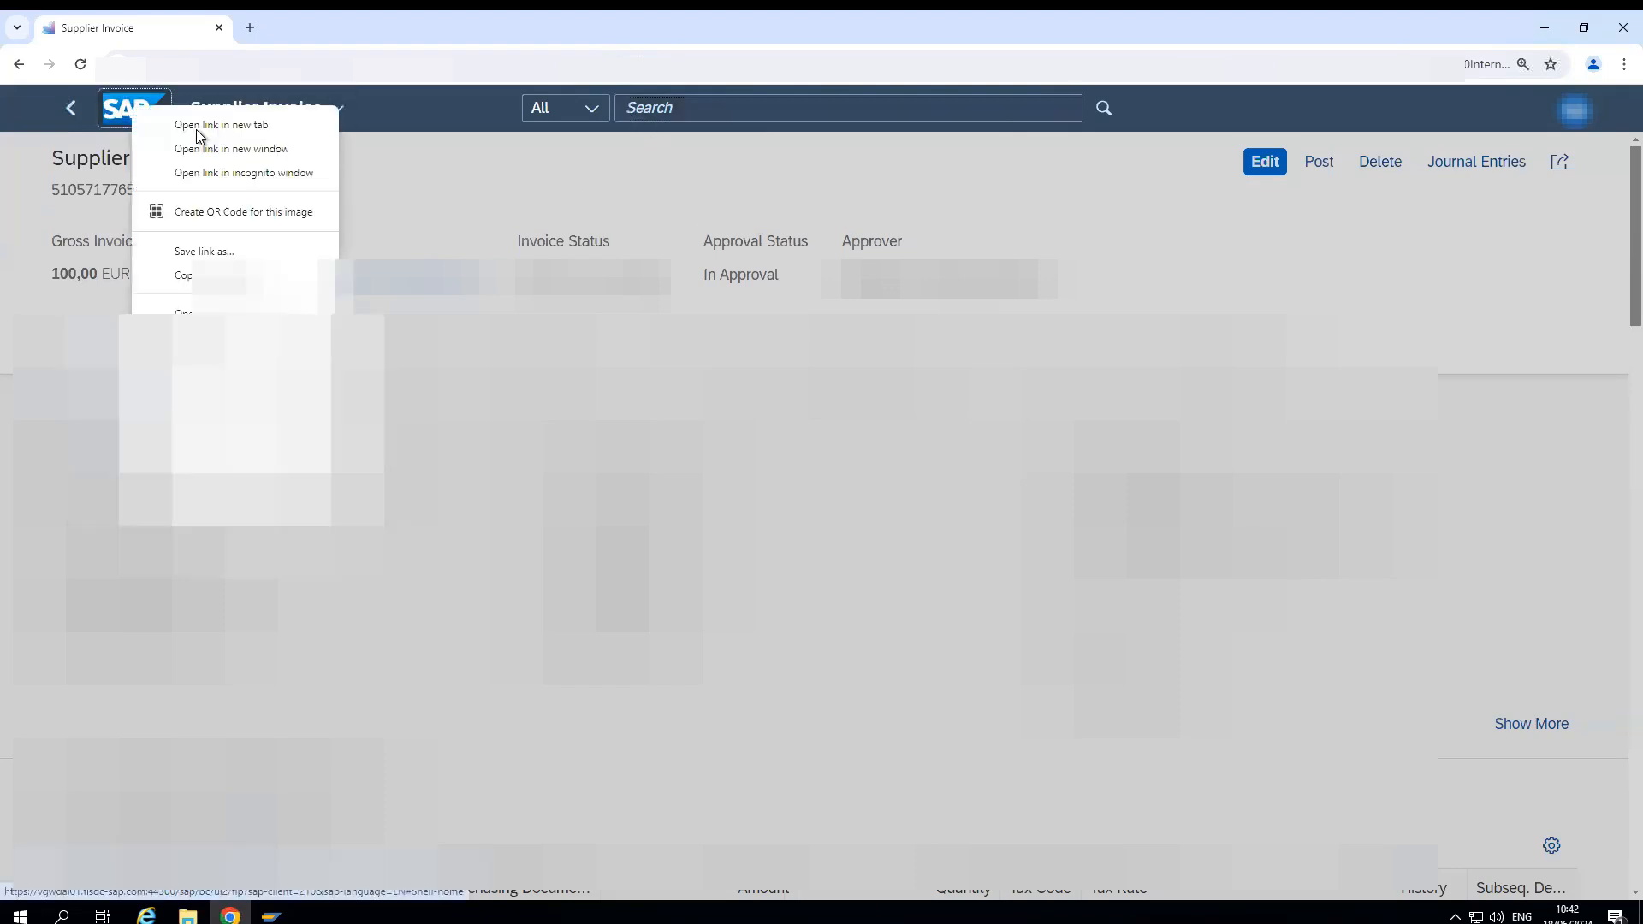
click(199, 126)
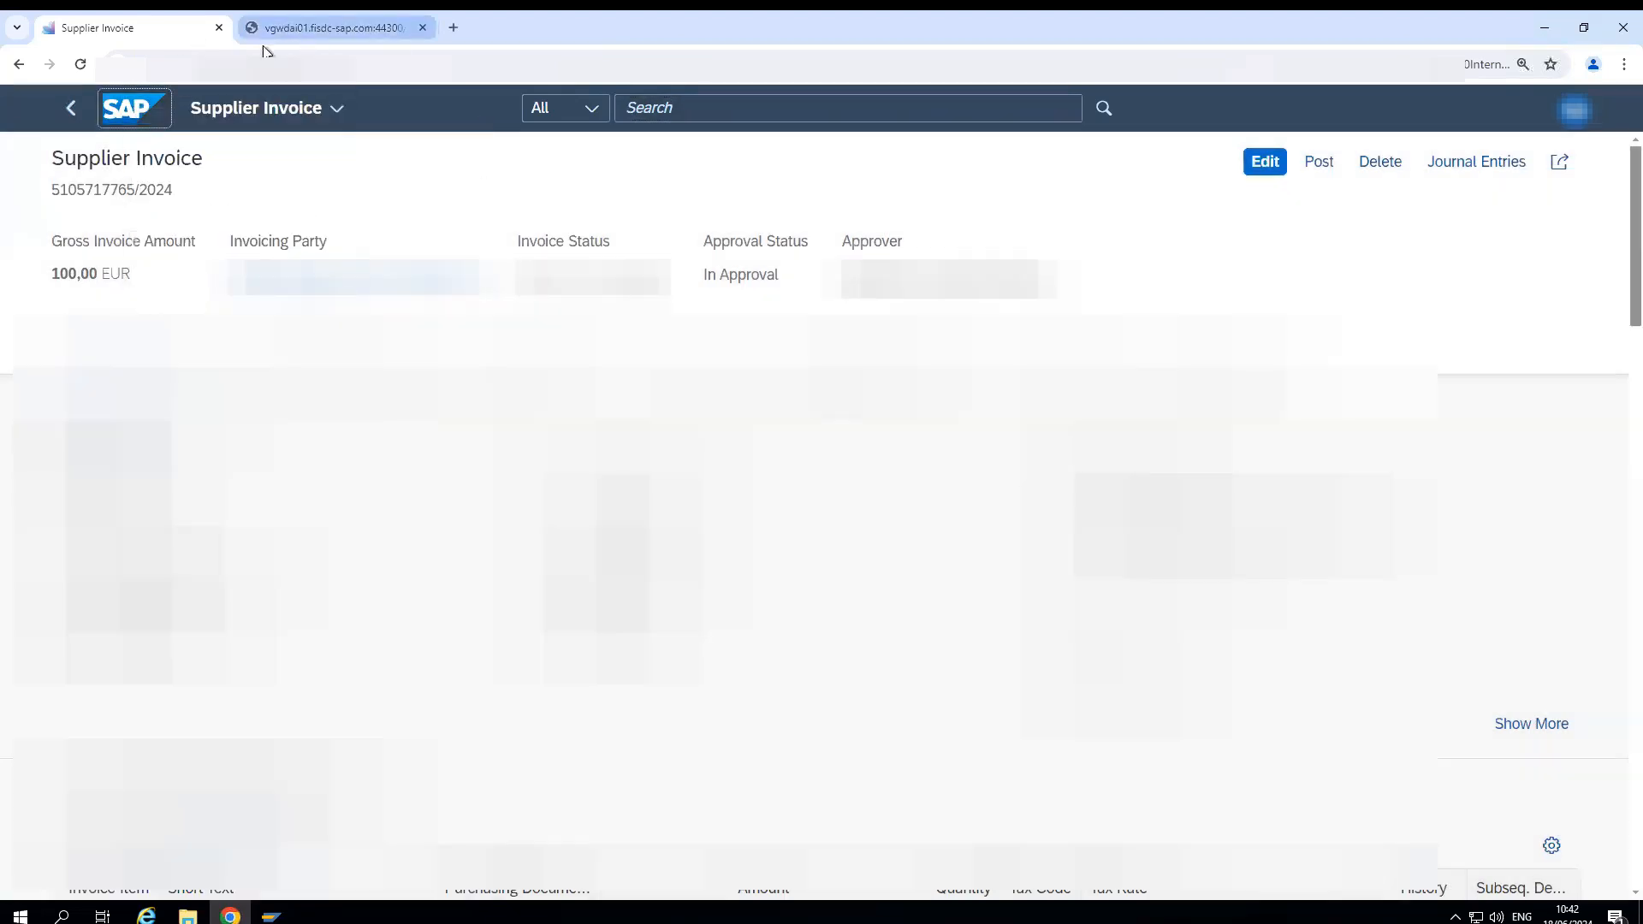
right_click(117, 118)
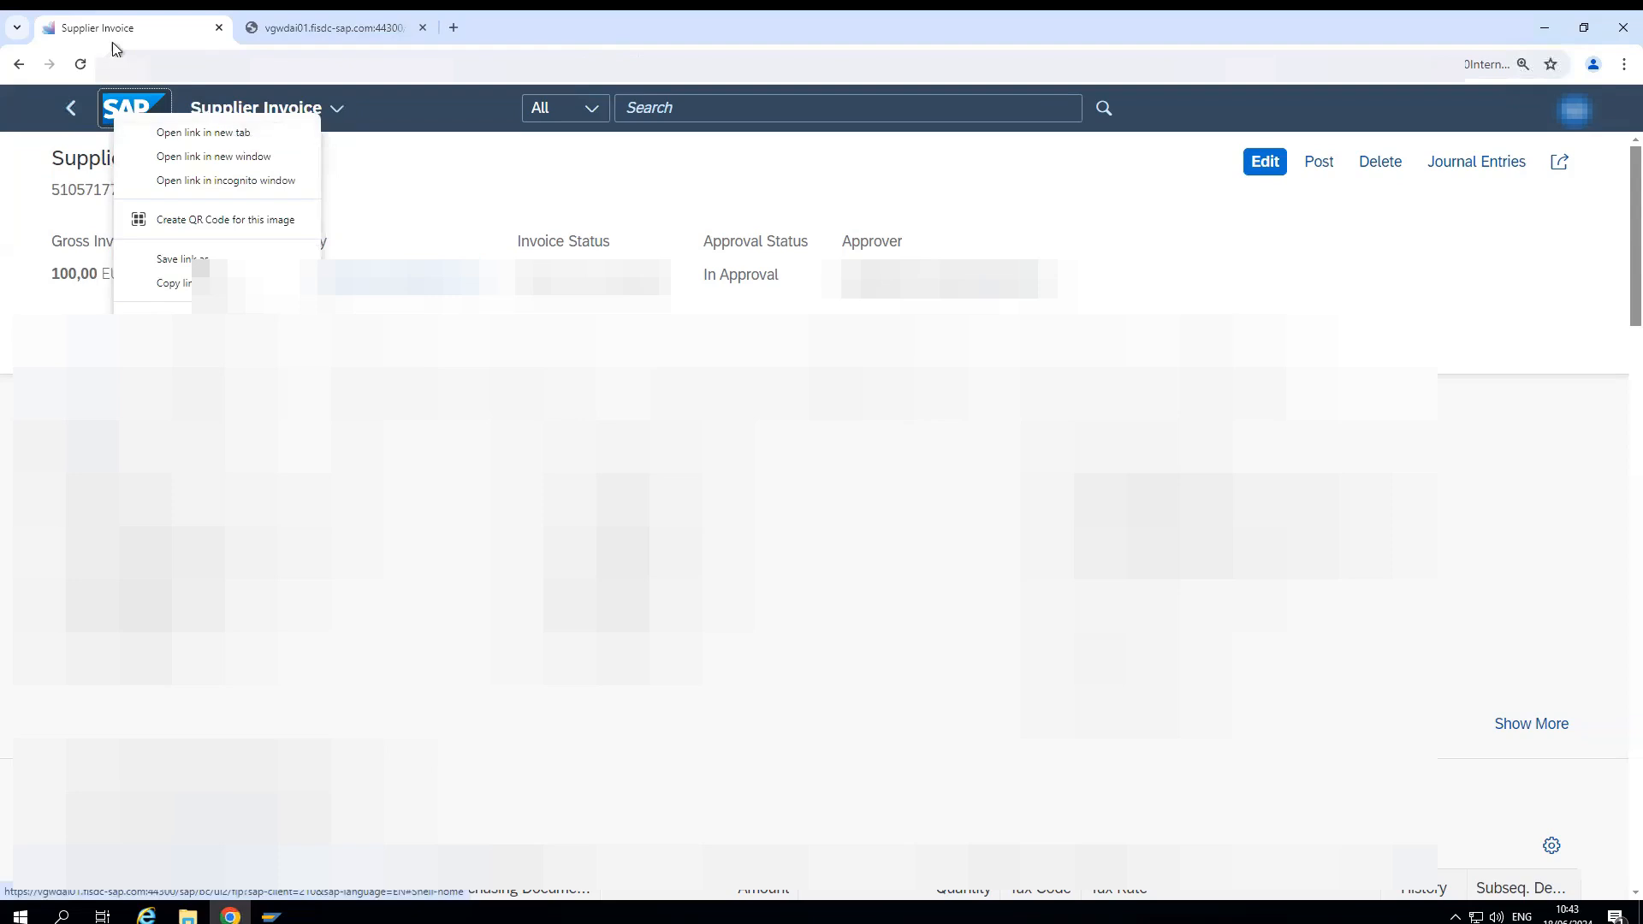
click(276, 25)
click(286, 30)
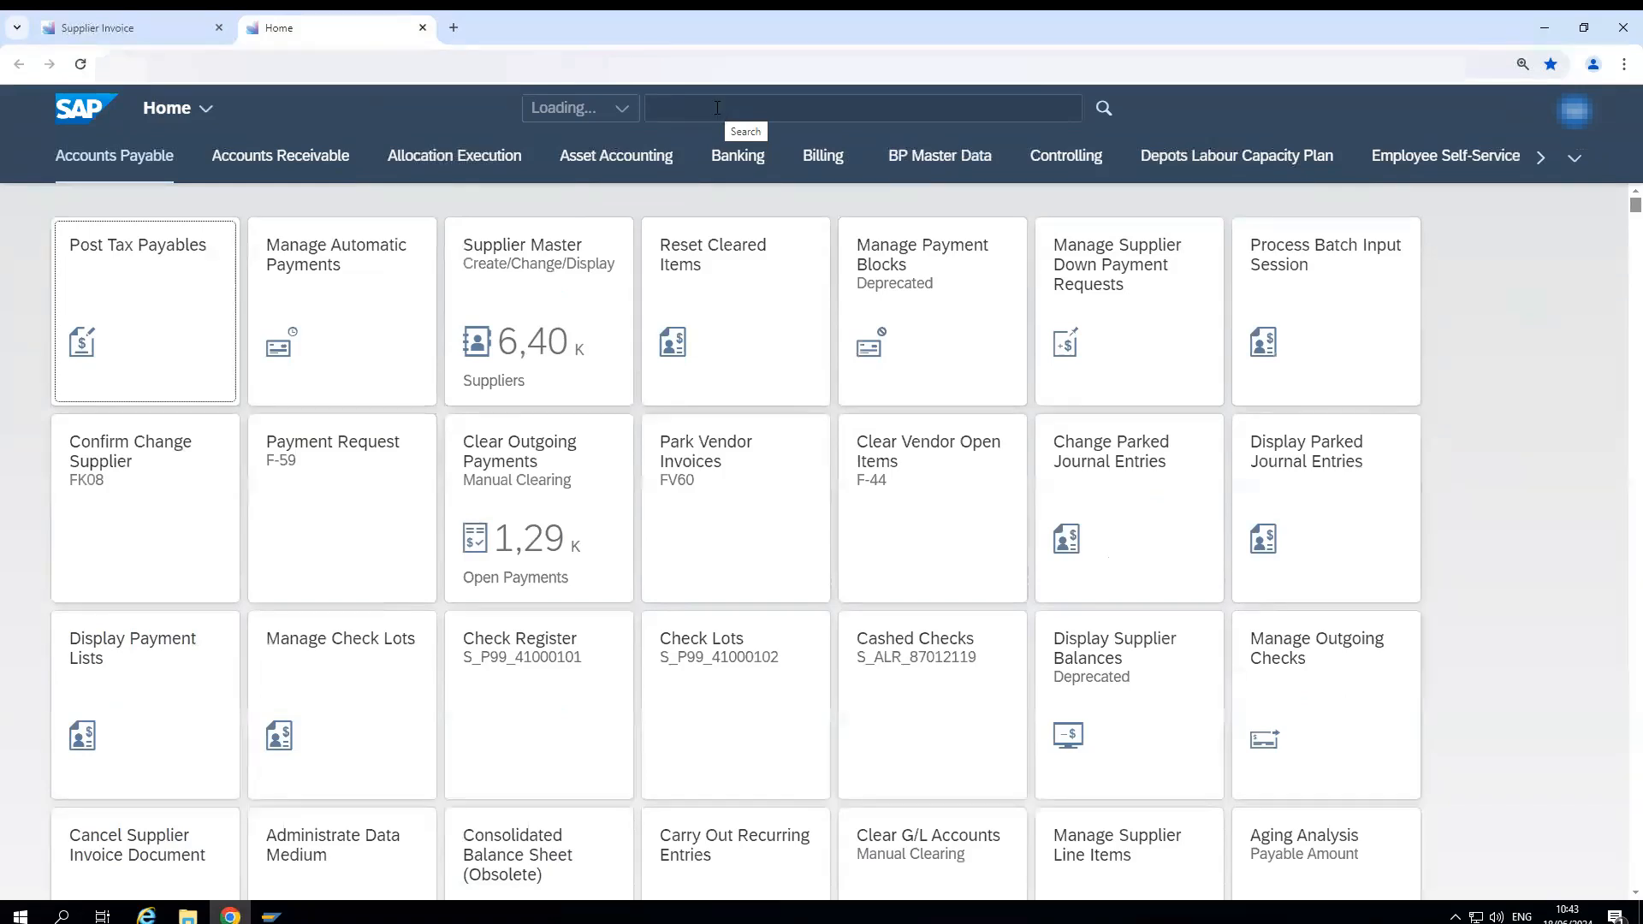
- Find and open the My Inbox app with all items, and release the completed invoice's approval task
click(687, 108)
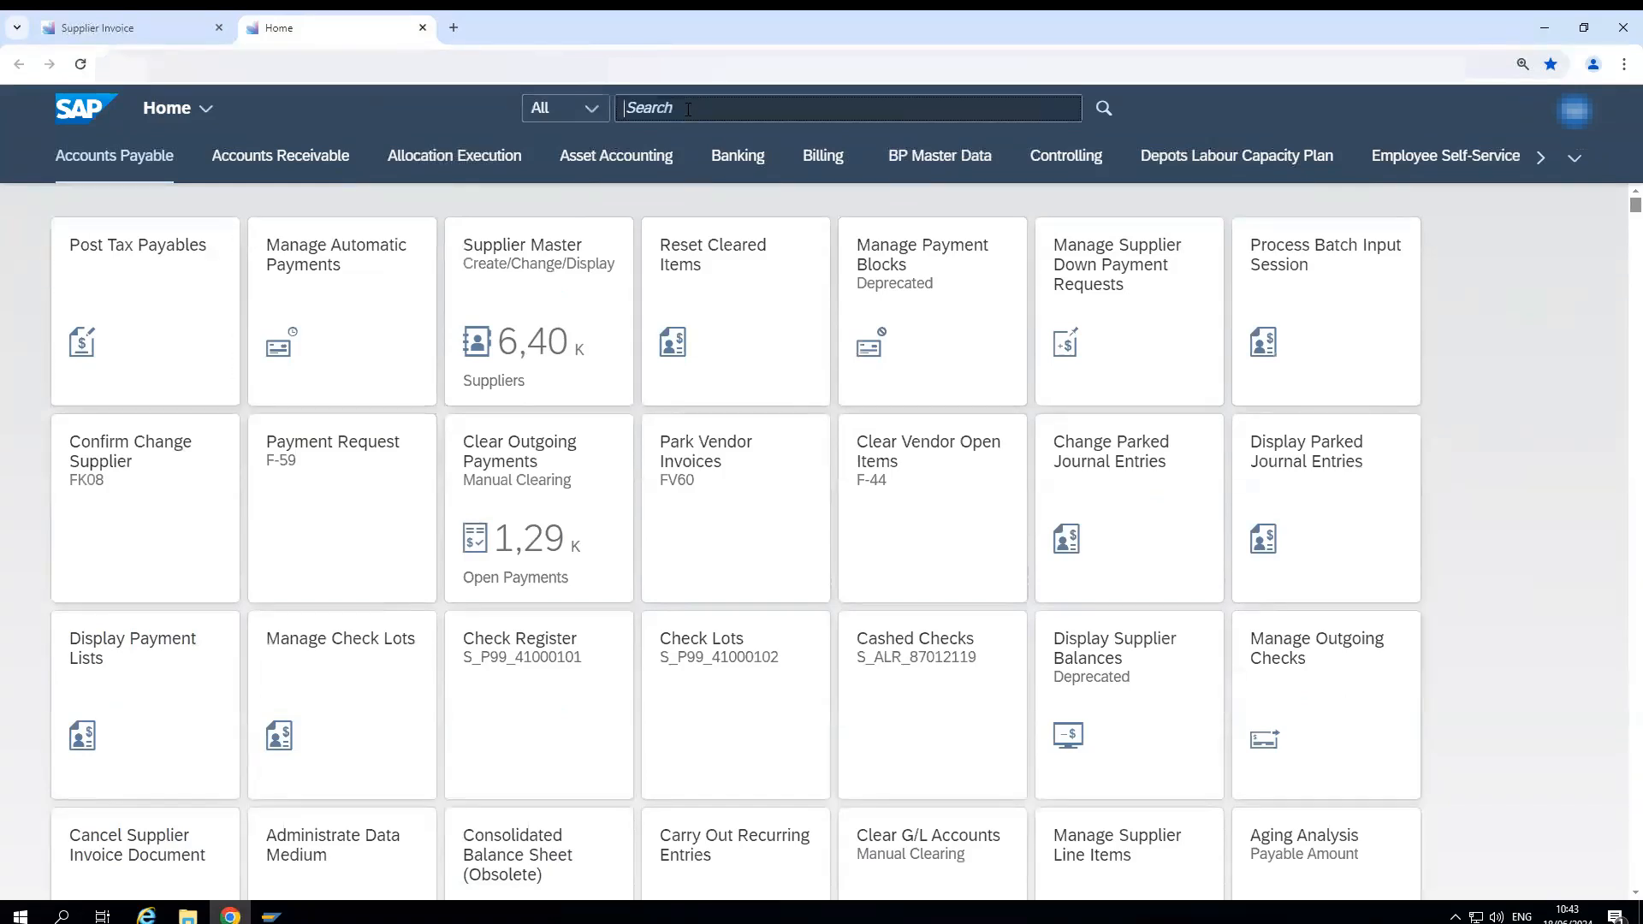
text(MY I)
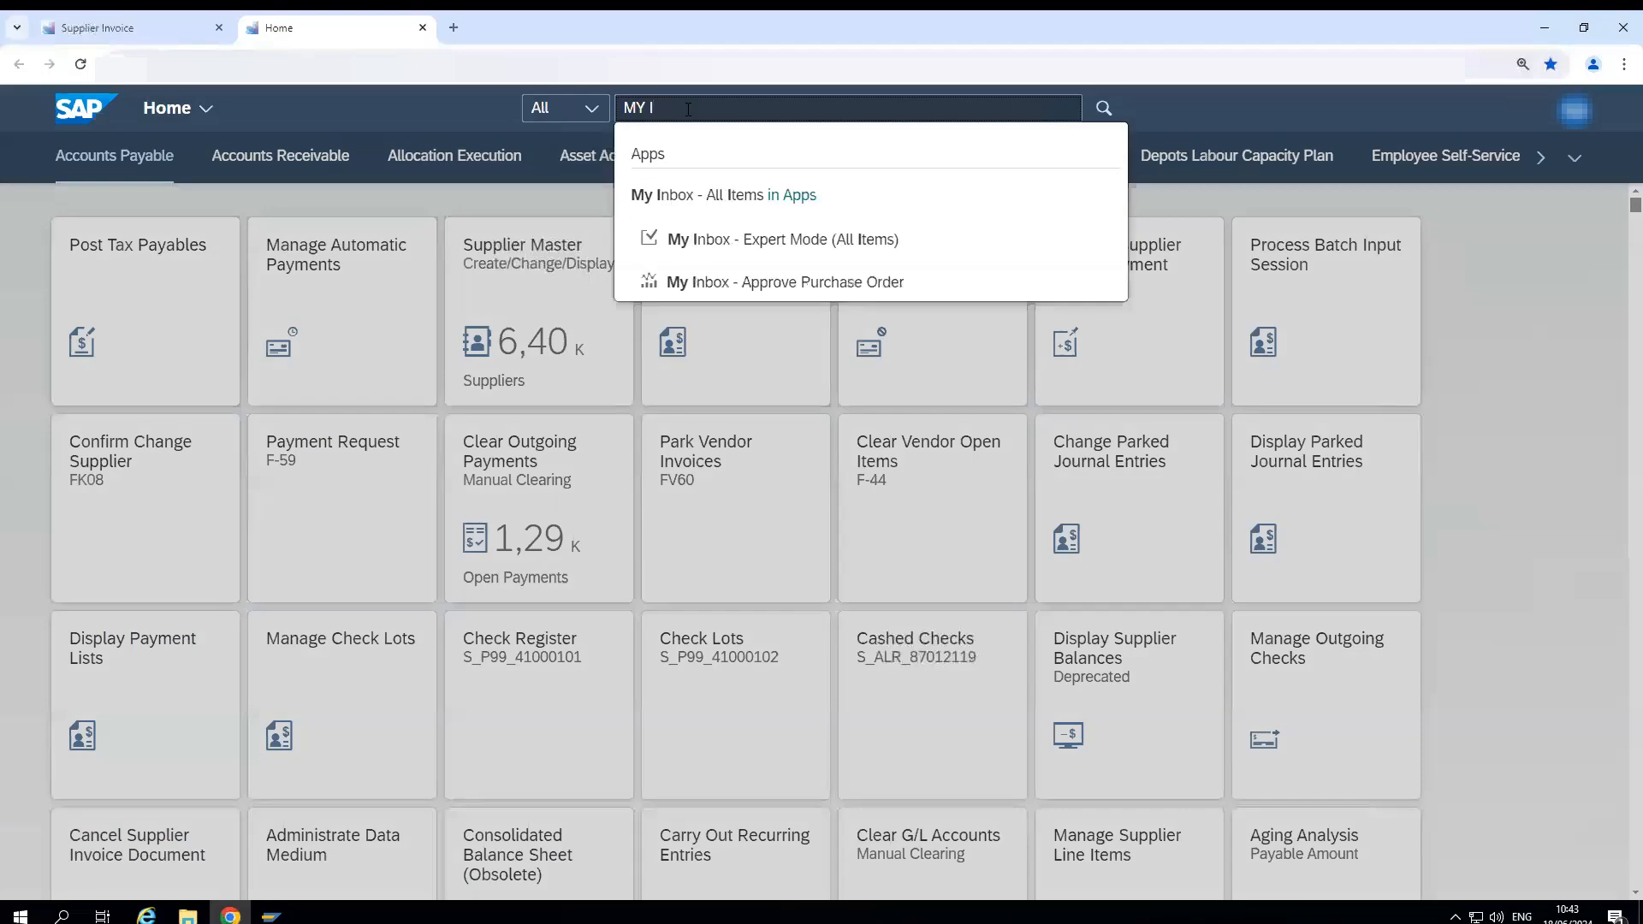
text(NBOX)
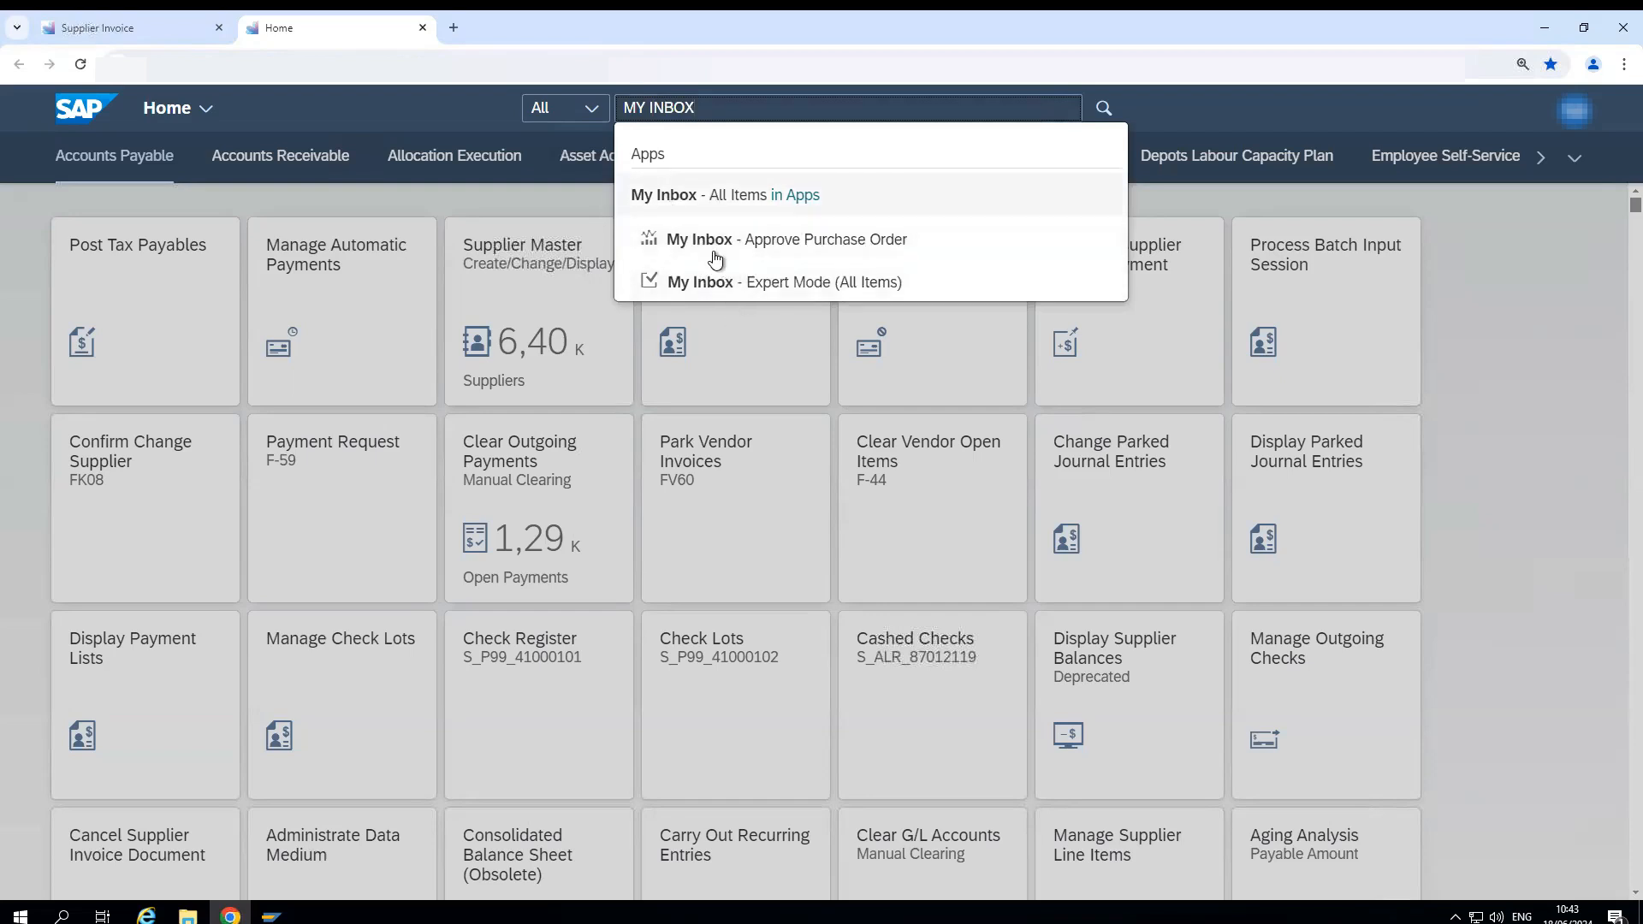
click(734, 202)
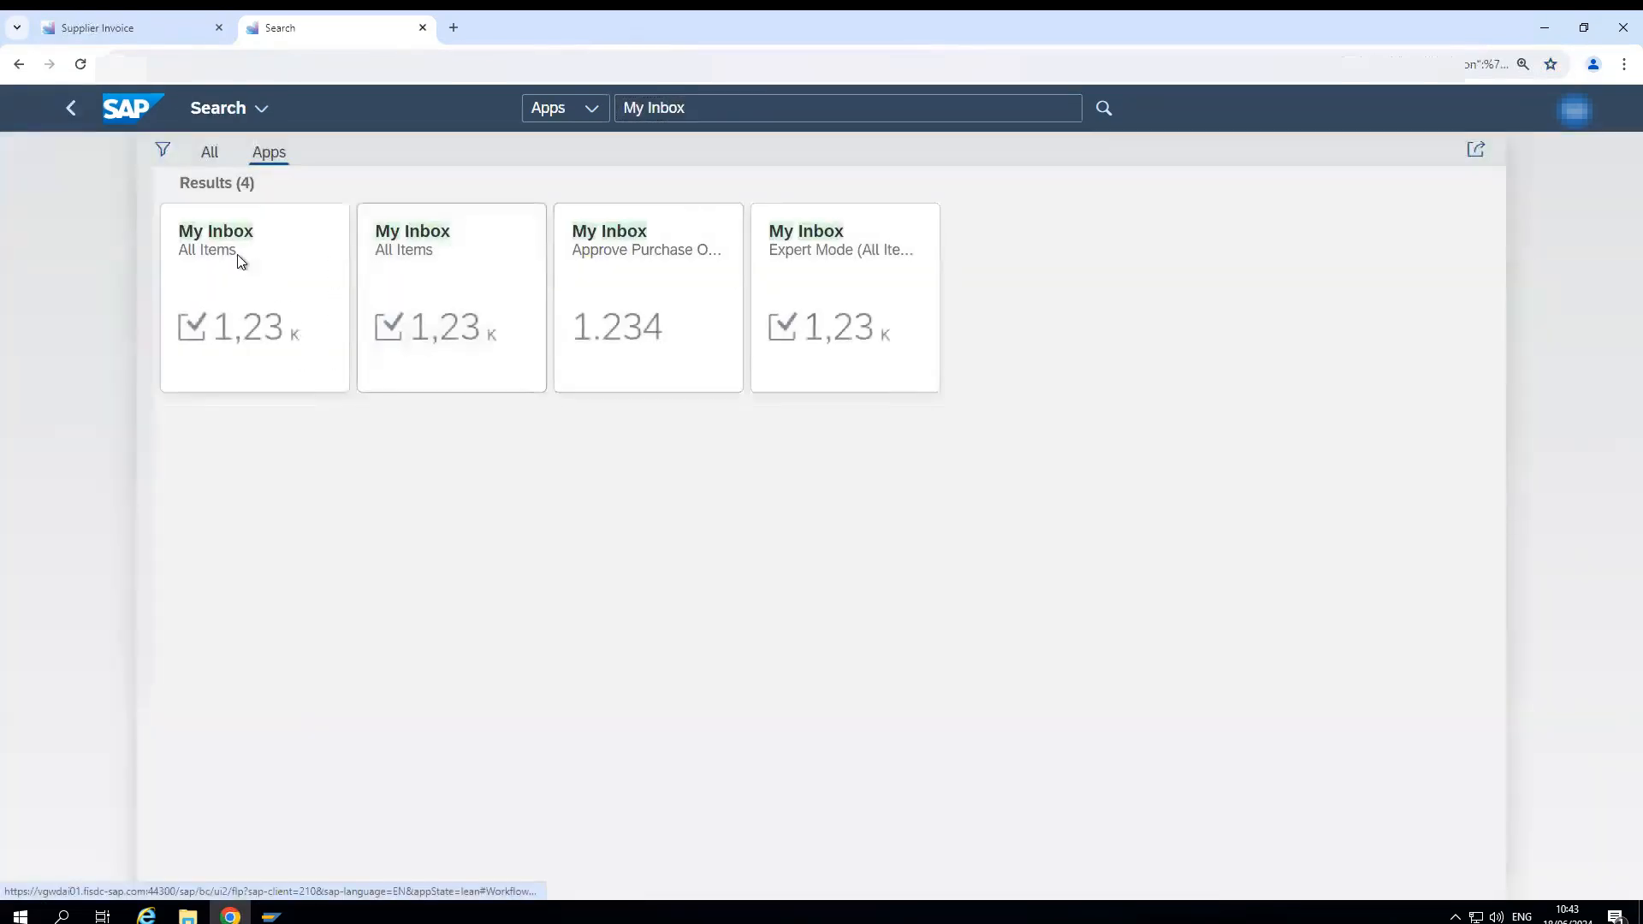
click(240, 261)
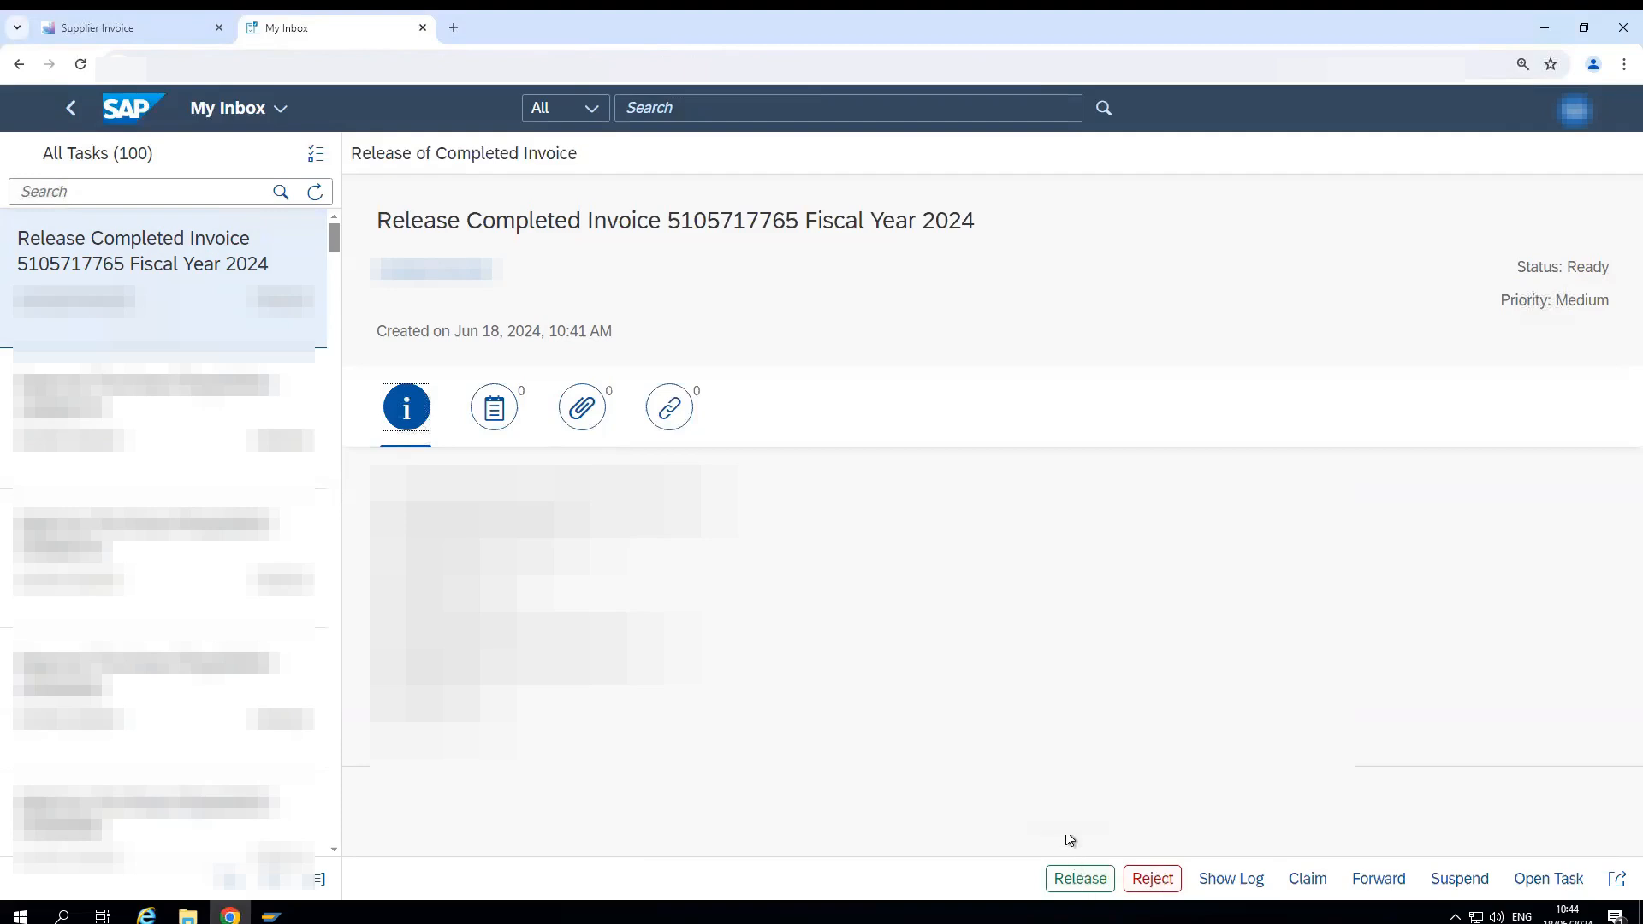
click(1078, 879)
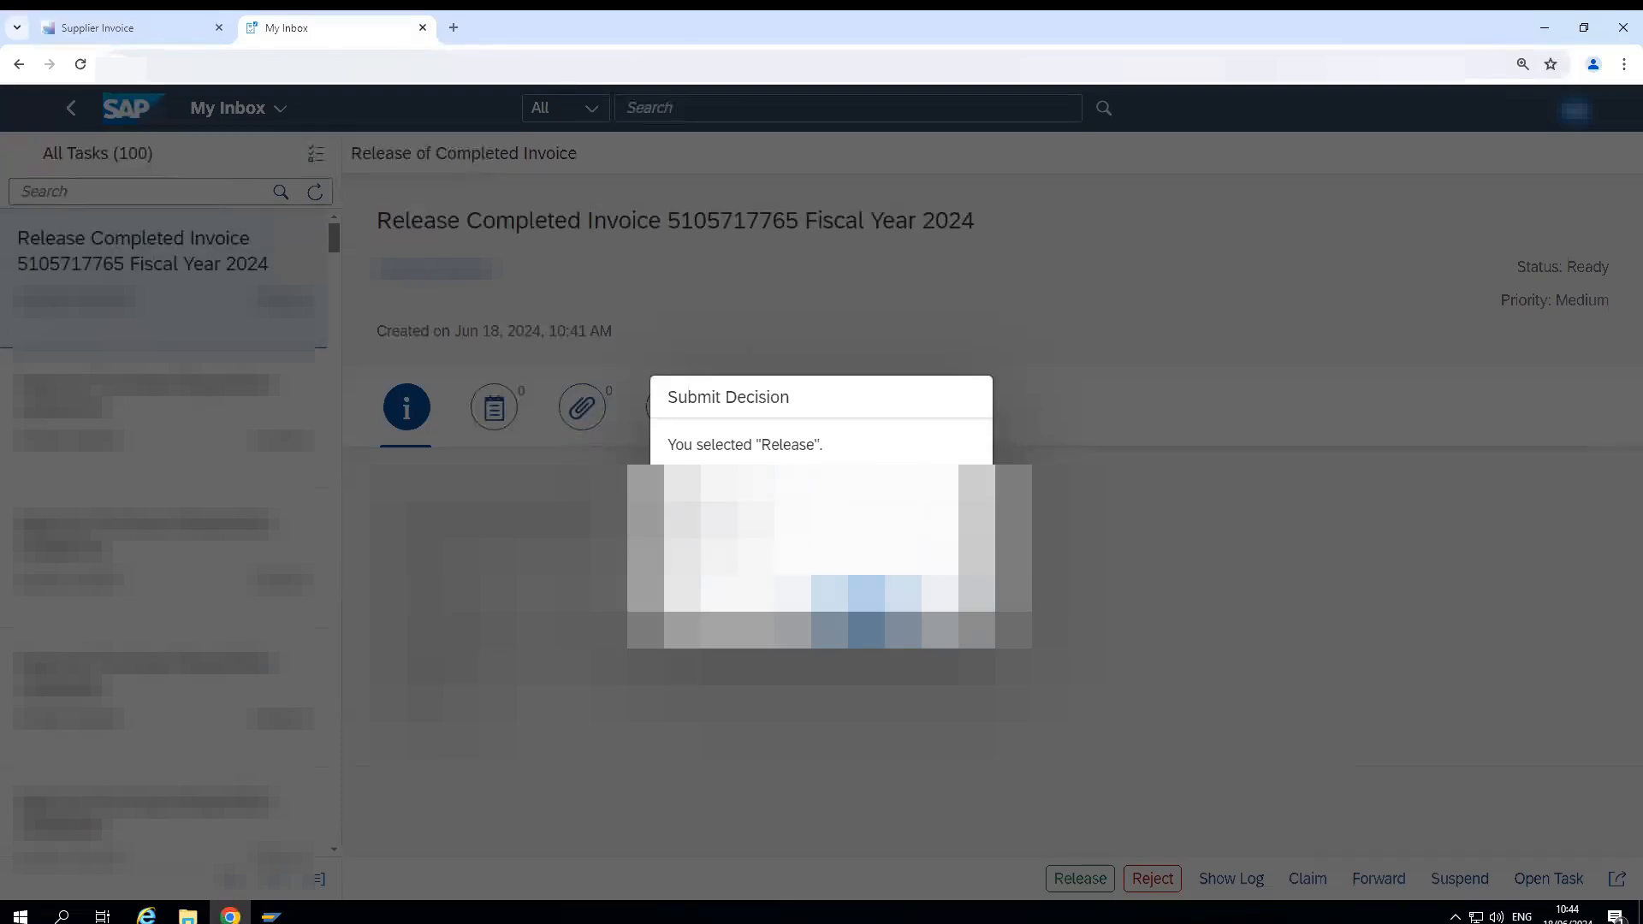
click(872, 608)
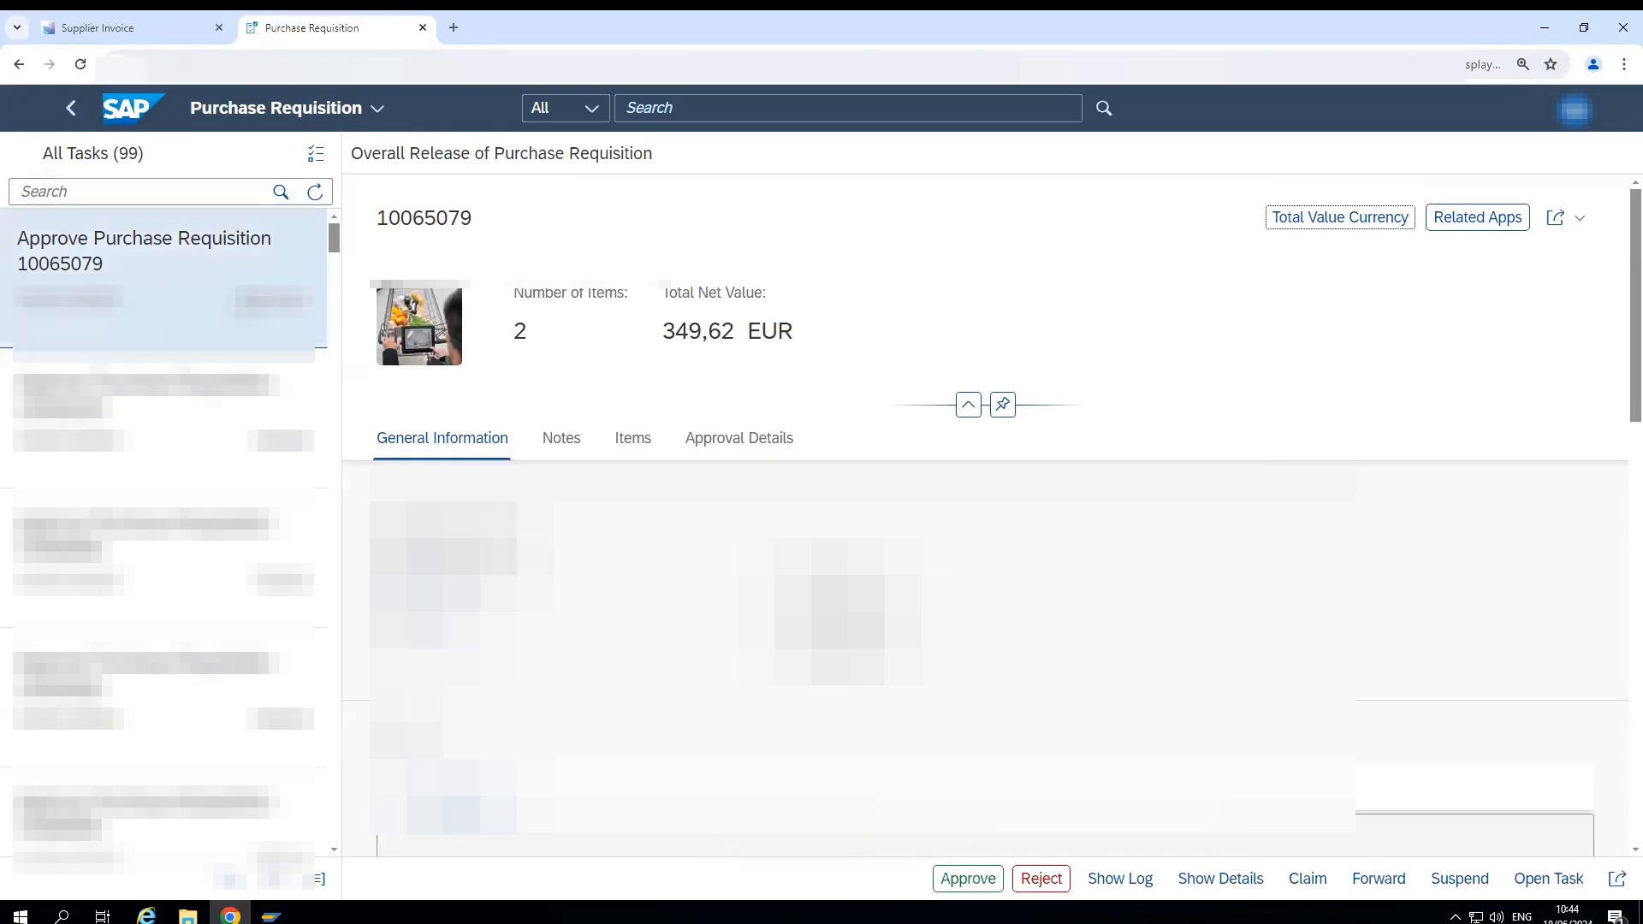
- Return to the Supplier Invoices List and reopen the 100 EUR invoice posted on 18.06.2024
click(109, 28)
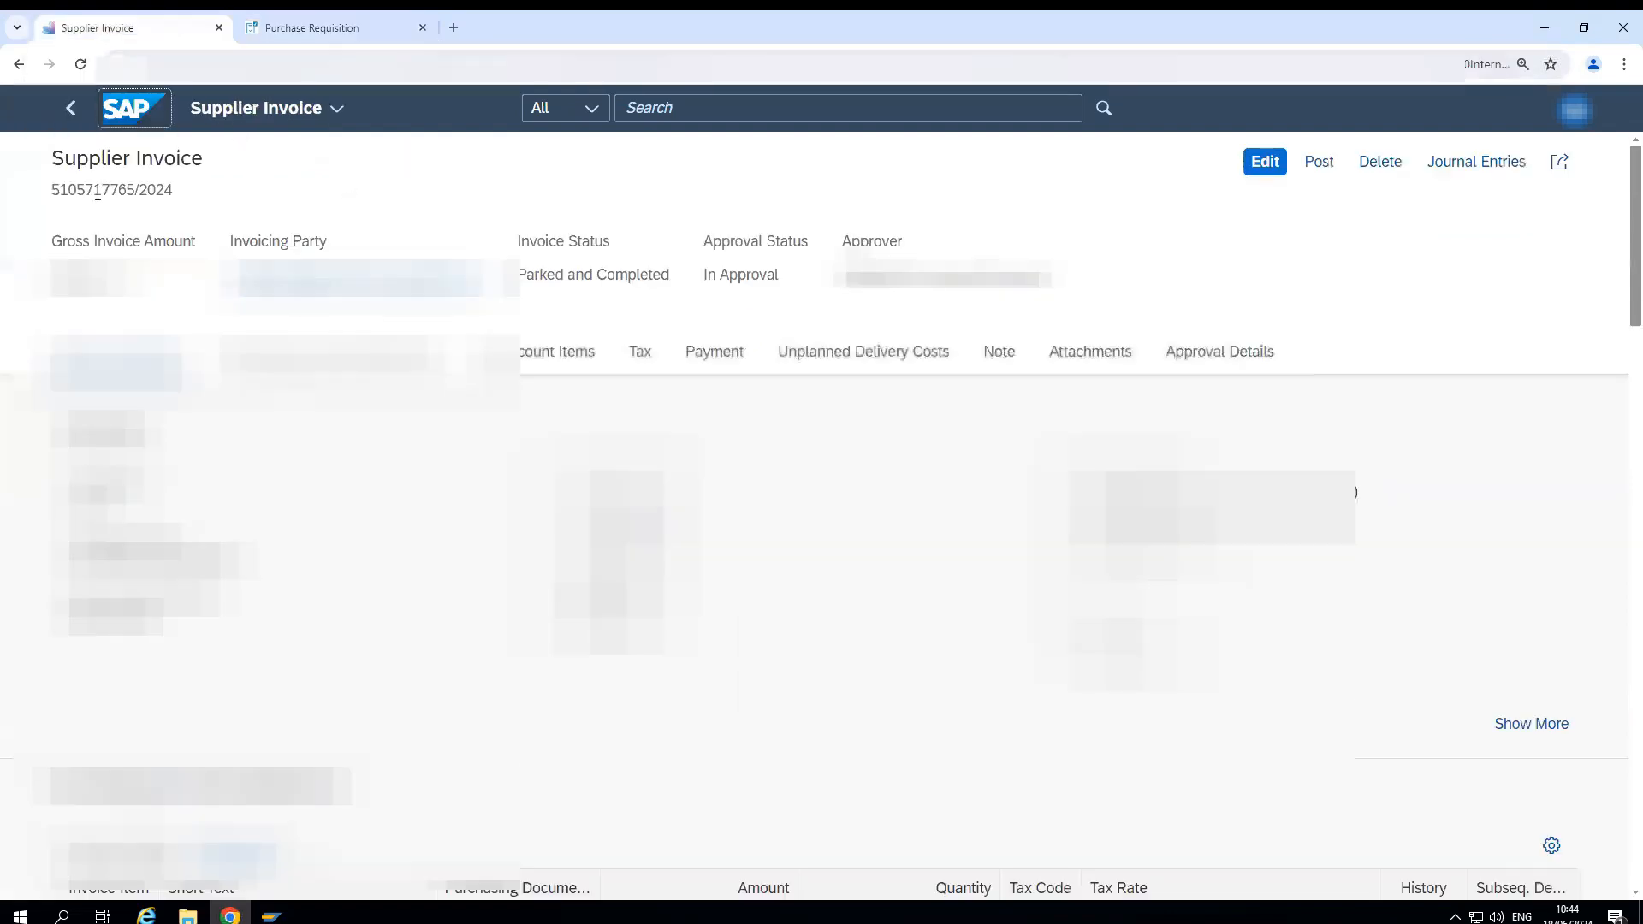
click(72, 113)
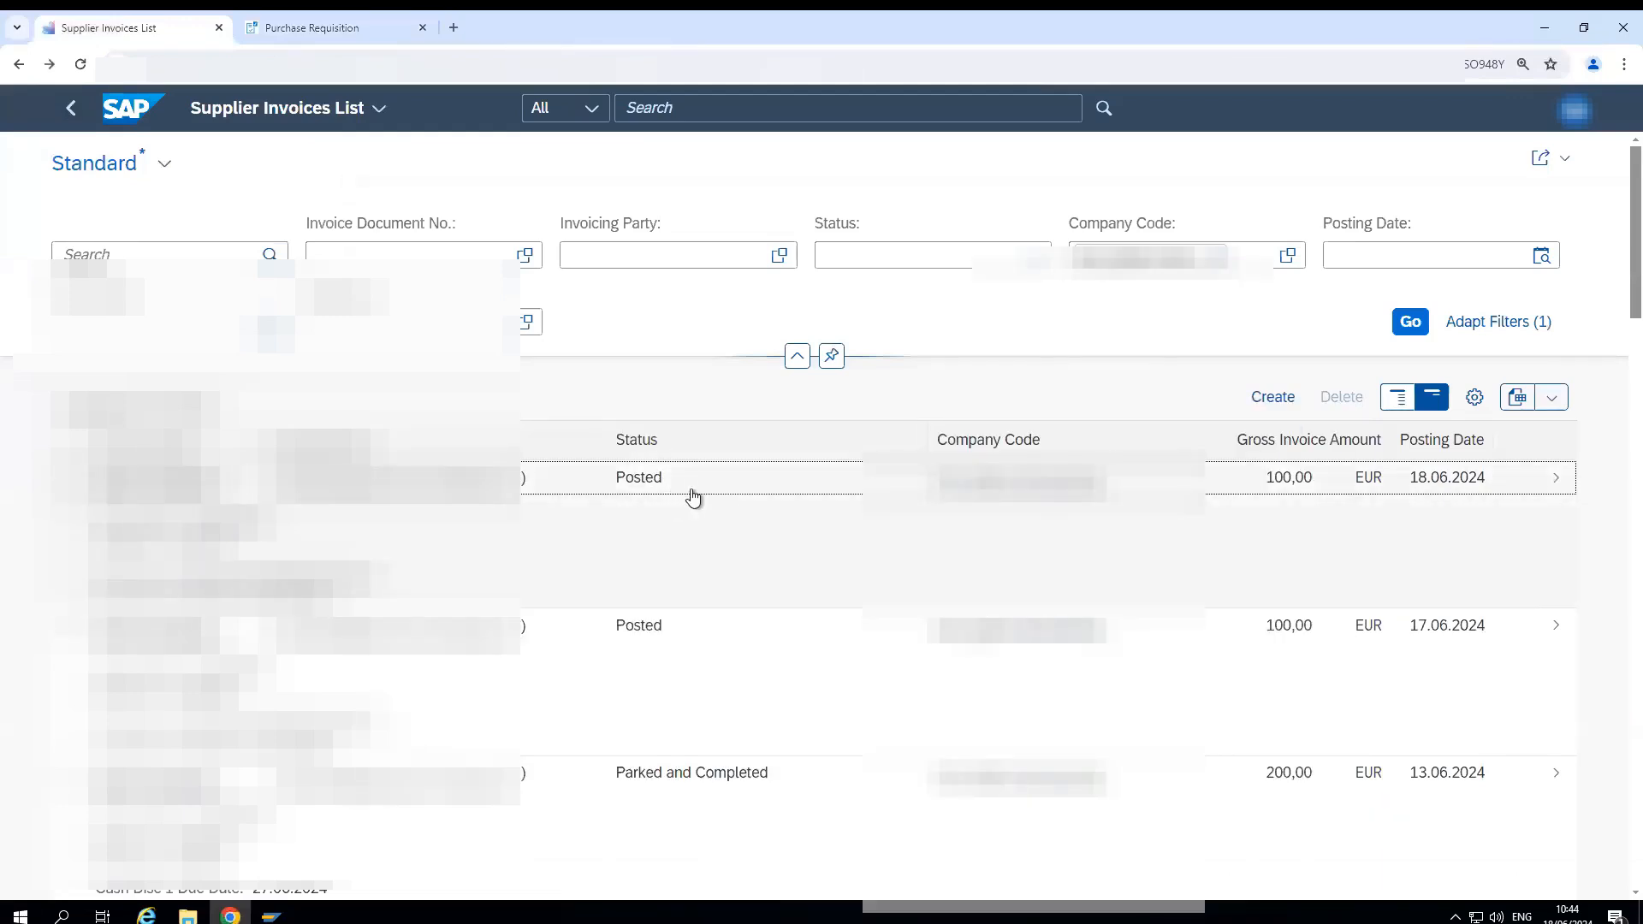
click(1503, 487)
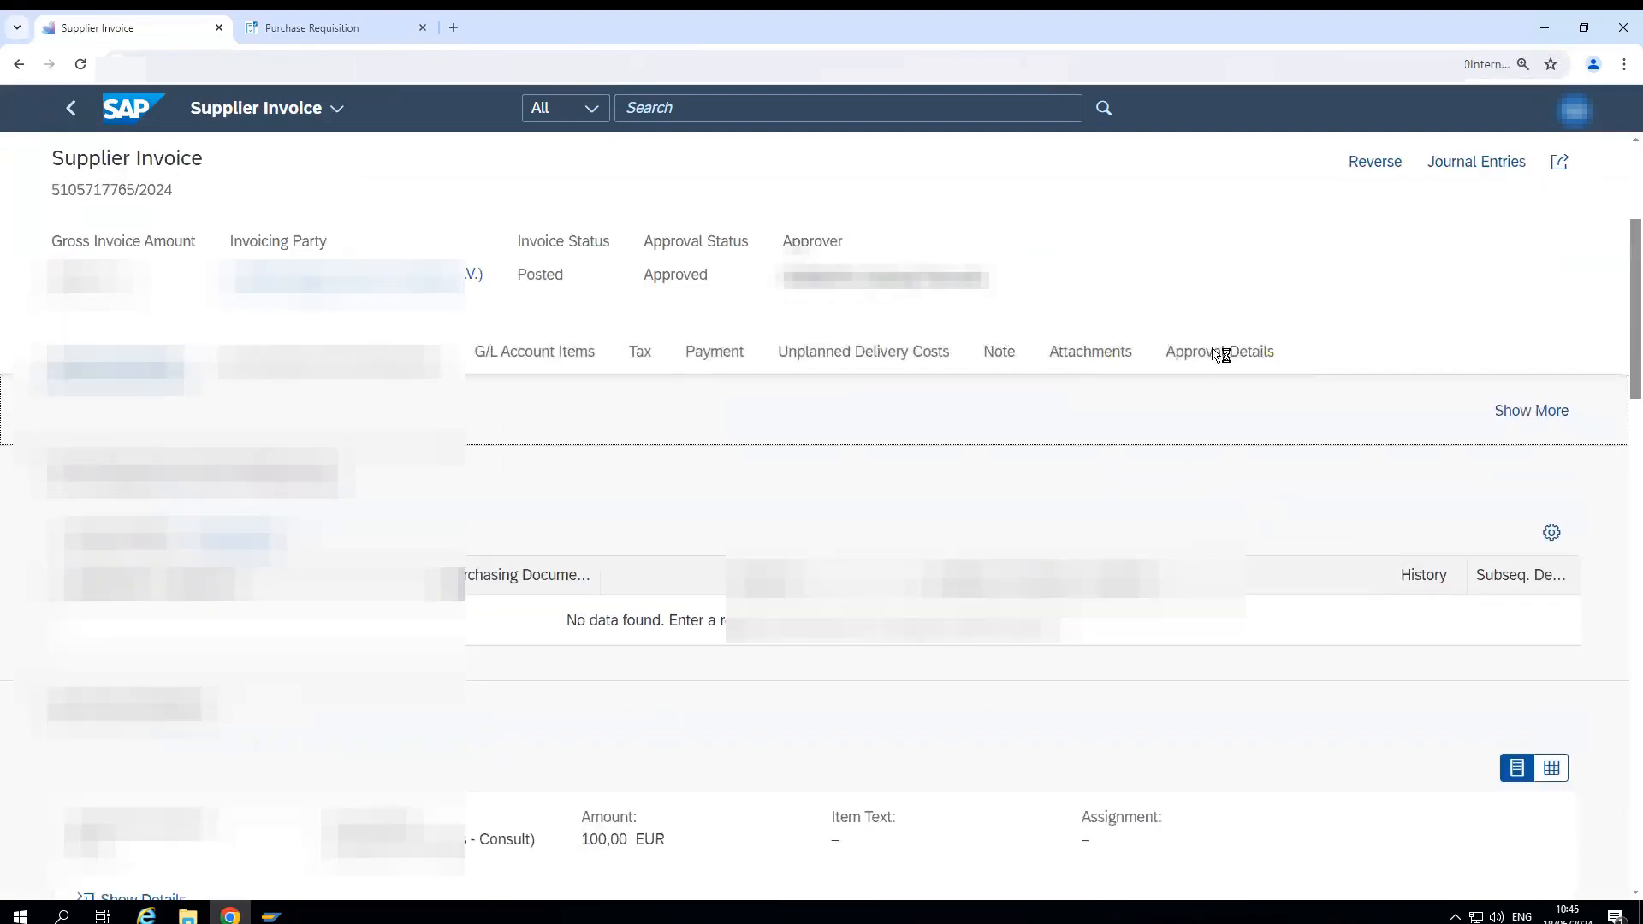
- Examine the invoice's approval details, including the processing details of the released step, and return to the invoice
scroll(812, 401, down, 1)
scroll(812, 401, down, 5)
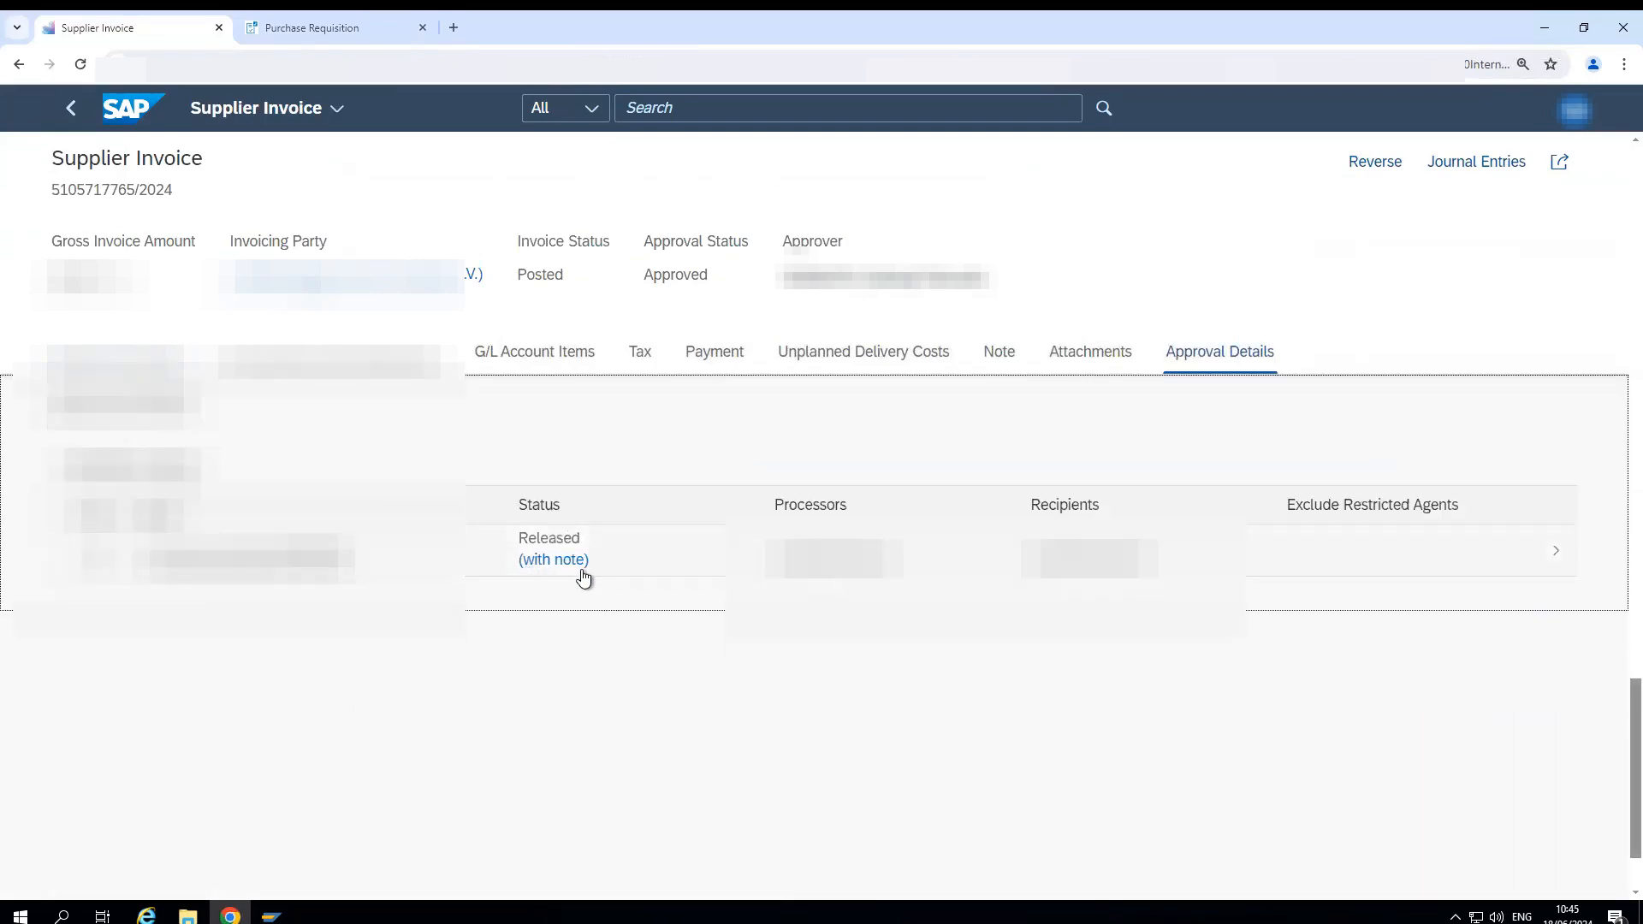
click(553, 568)
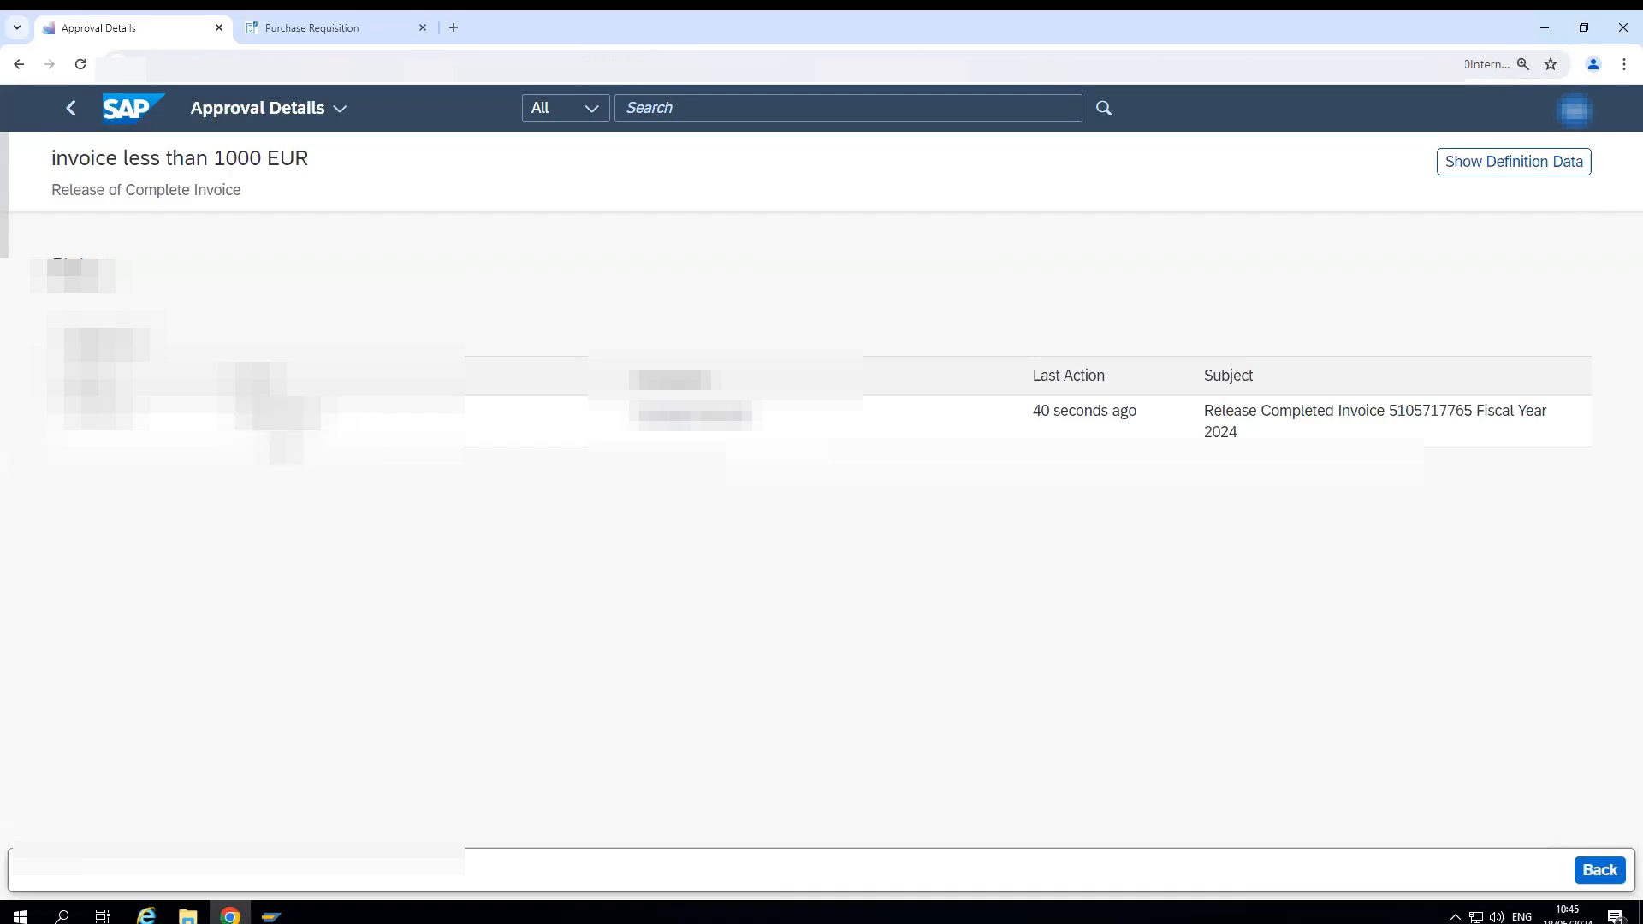
click(74, 108)
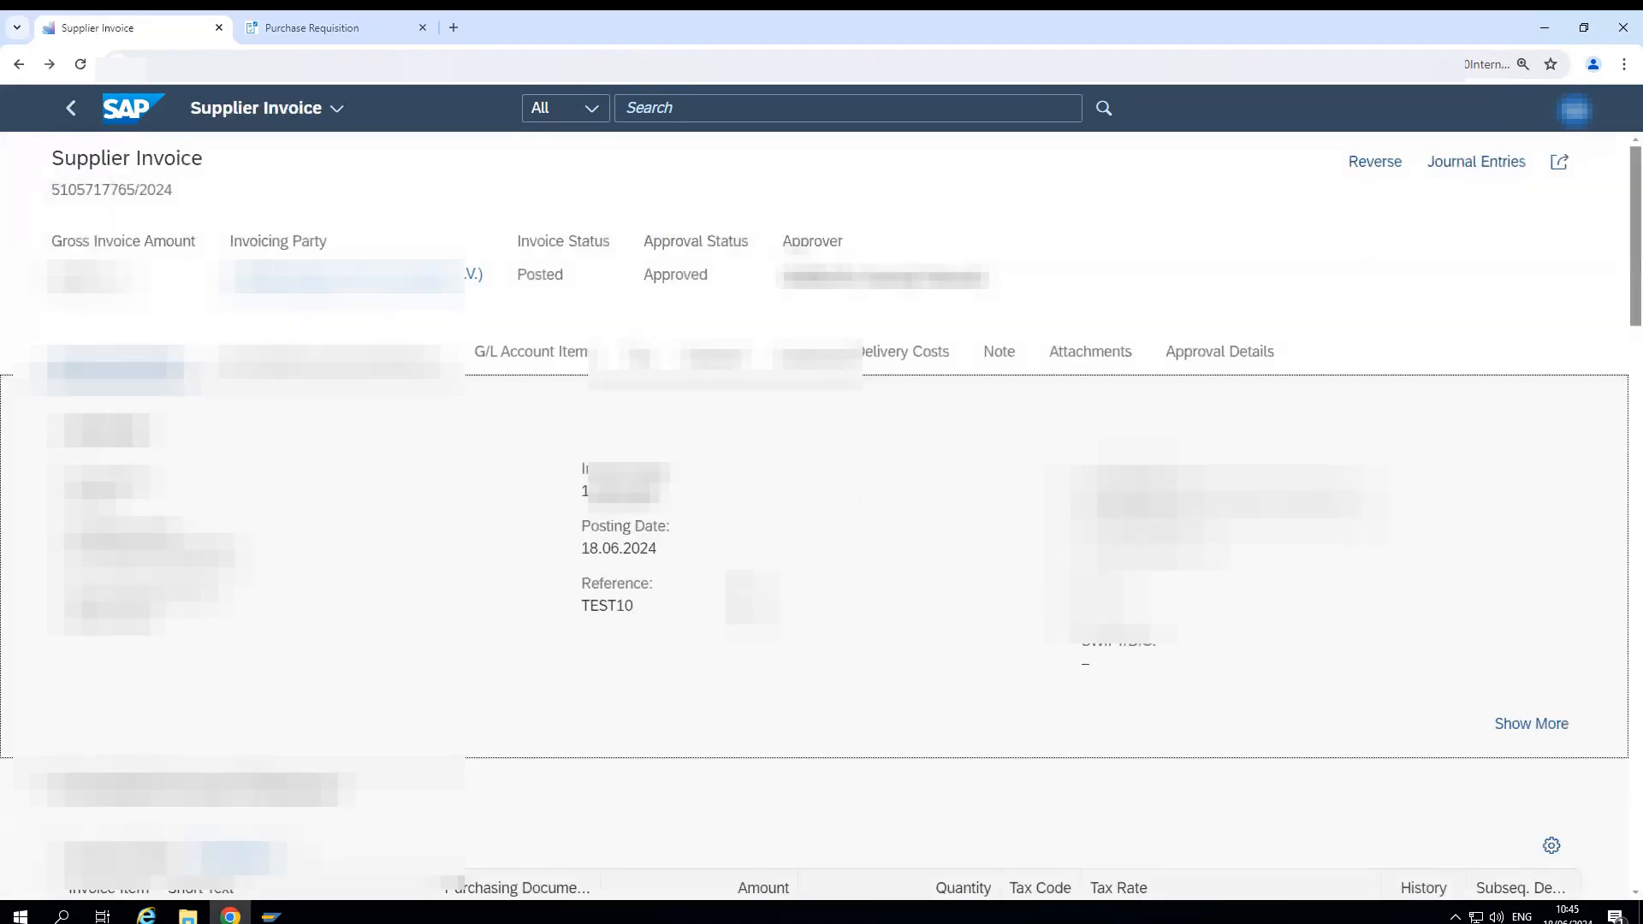
- Look through the supplier invoice's sections, from general information and G/L account items to tax, payment, note and attachments
scroll(753, 597, down, 4)
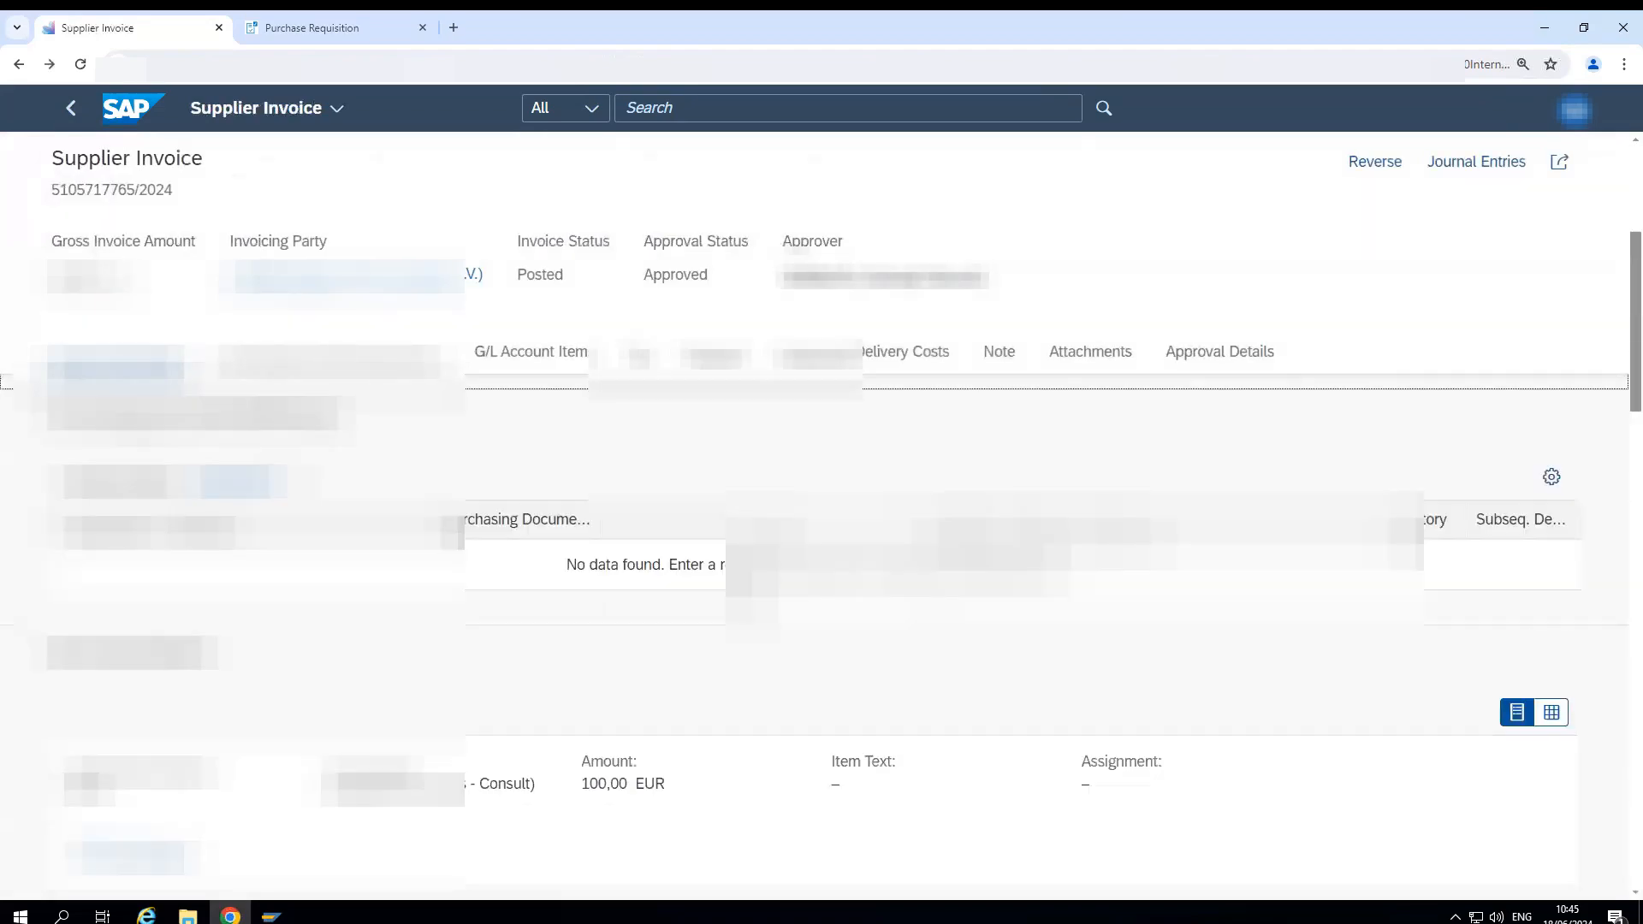
scroll(545, 665, down, 3)
scroll(947, 660, down, 3)
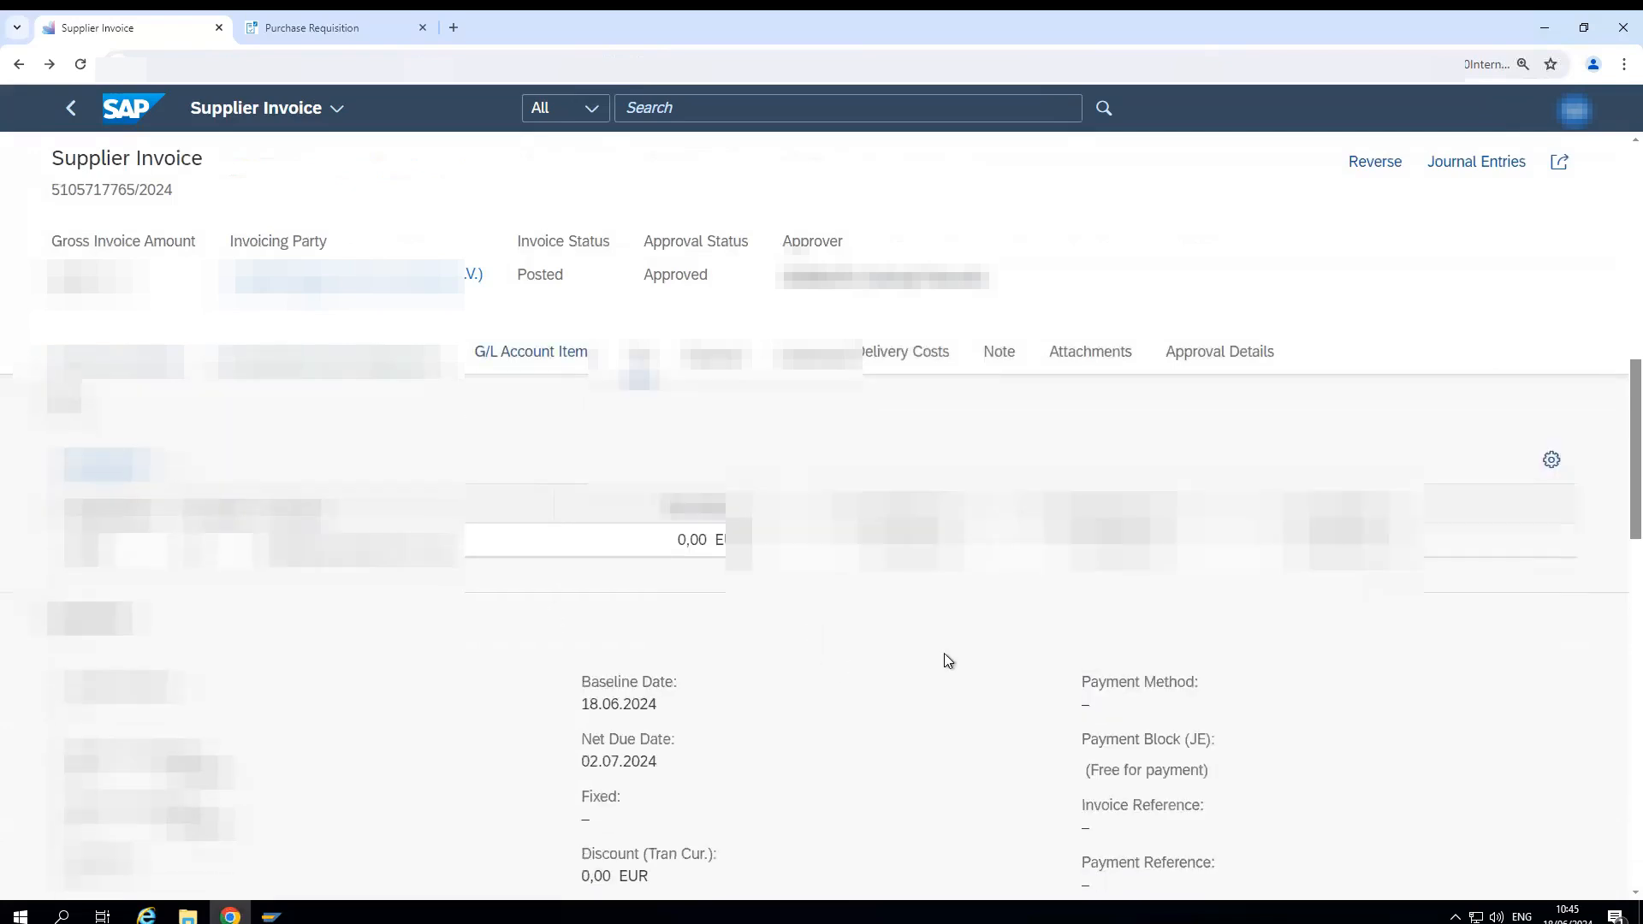
click(1223, 546)
scroll(723, 539, down, 10)
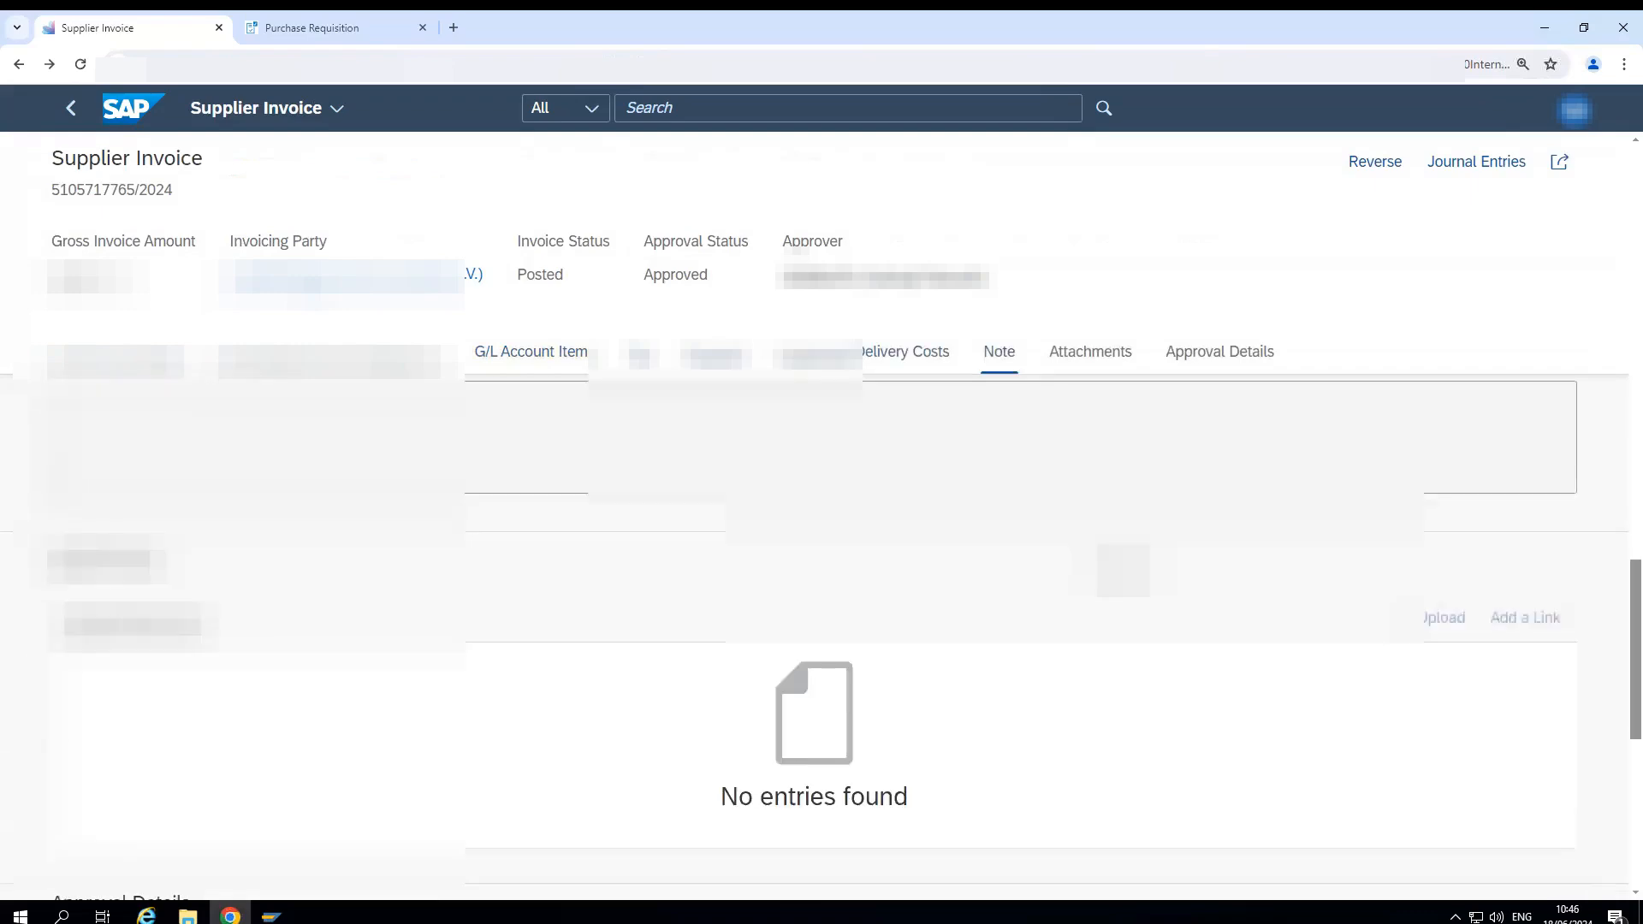
scroll(723, 539, up, 10)
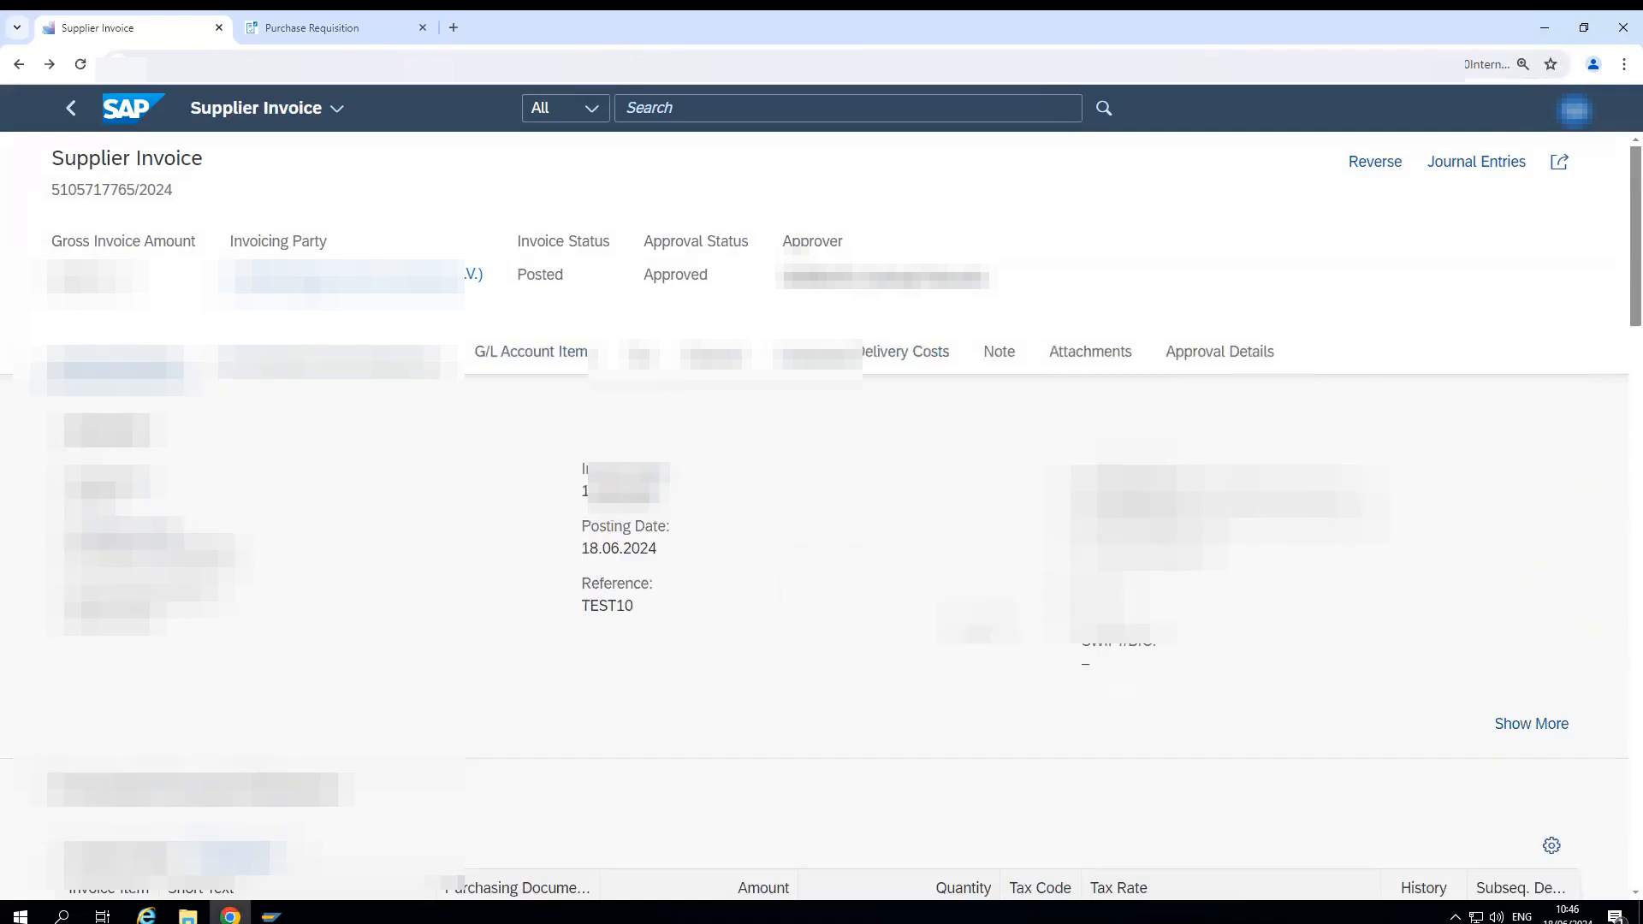
scroll(821, 547, down, 1)
scroll(821, 547, down, 1)
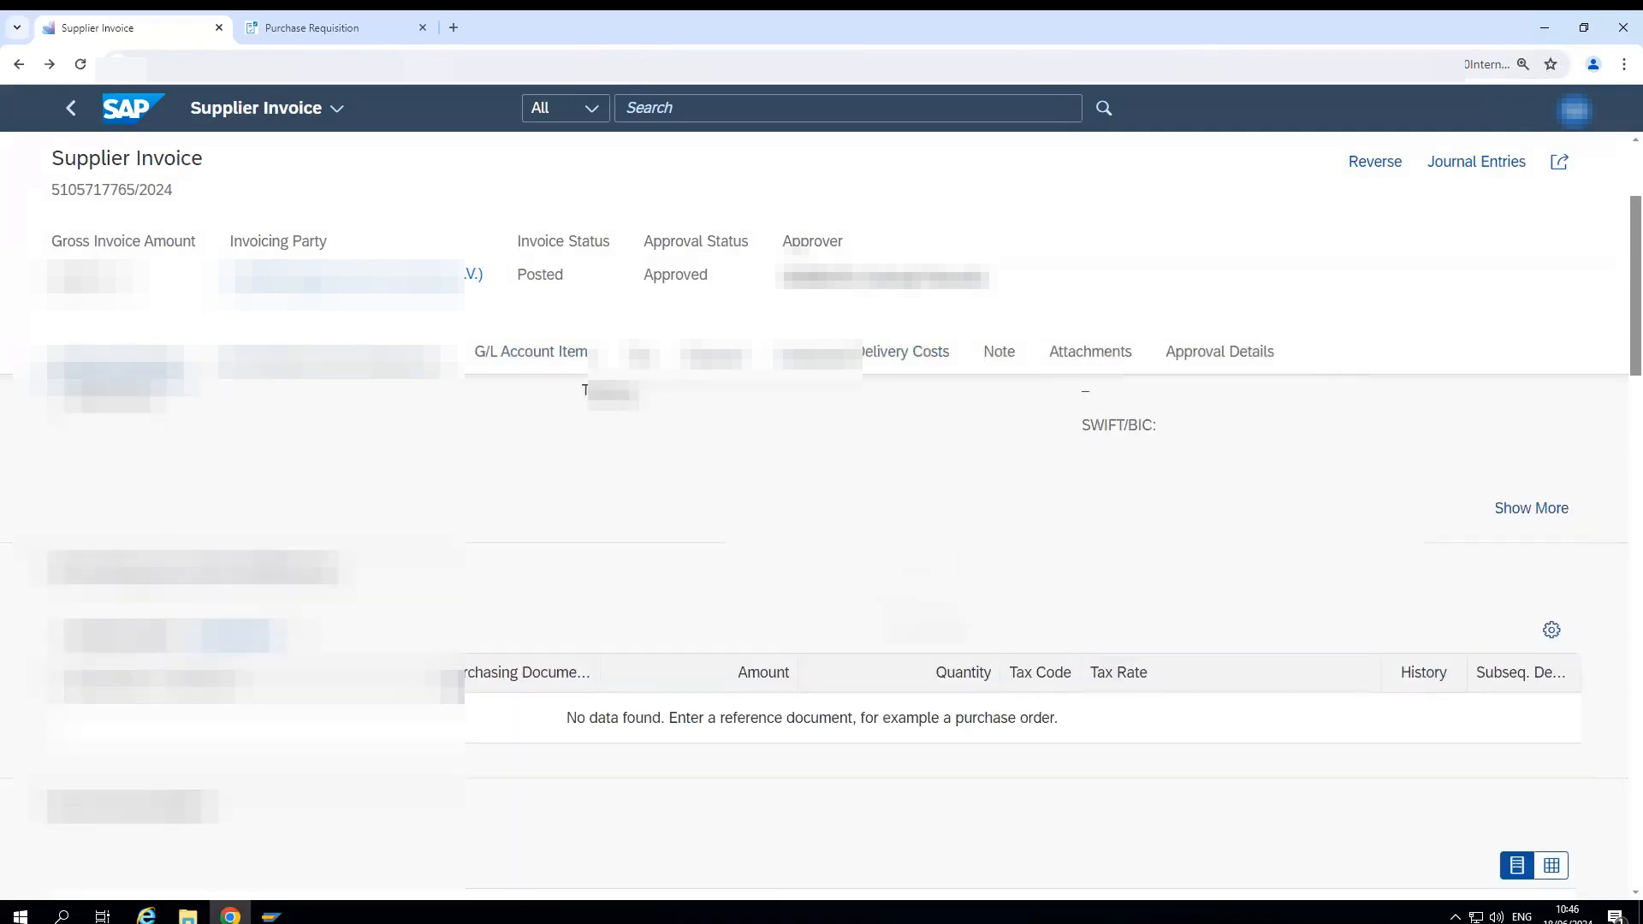
scroll(821, 548, down, 2)
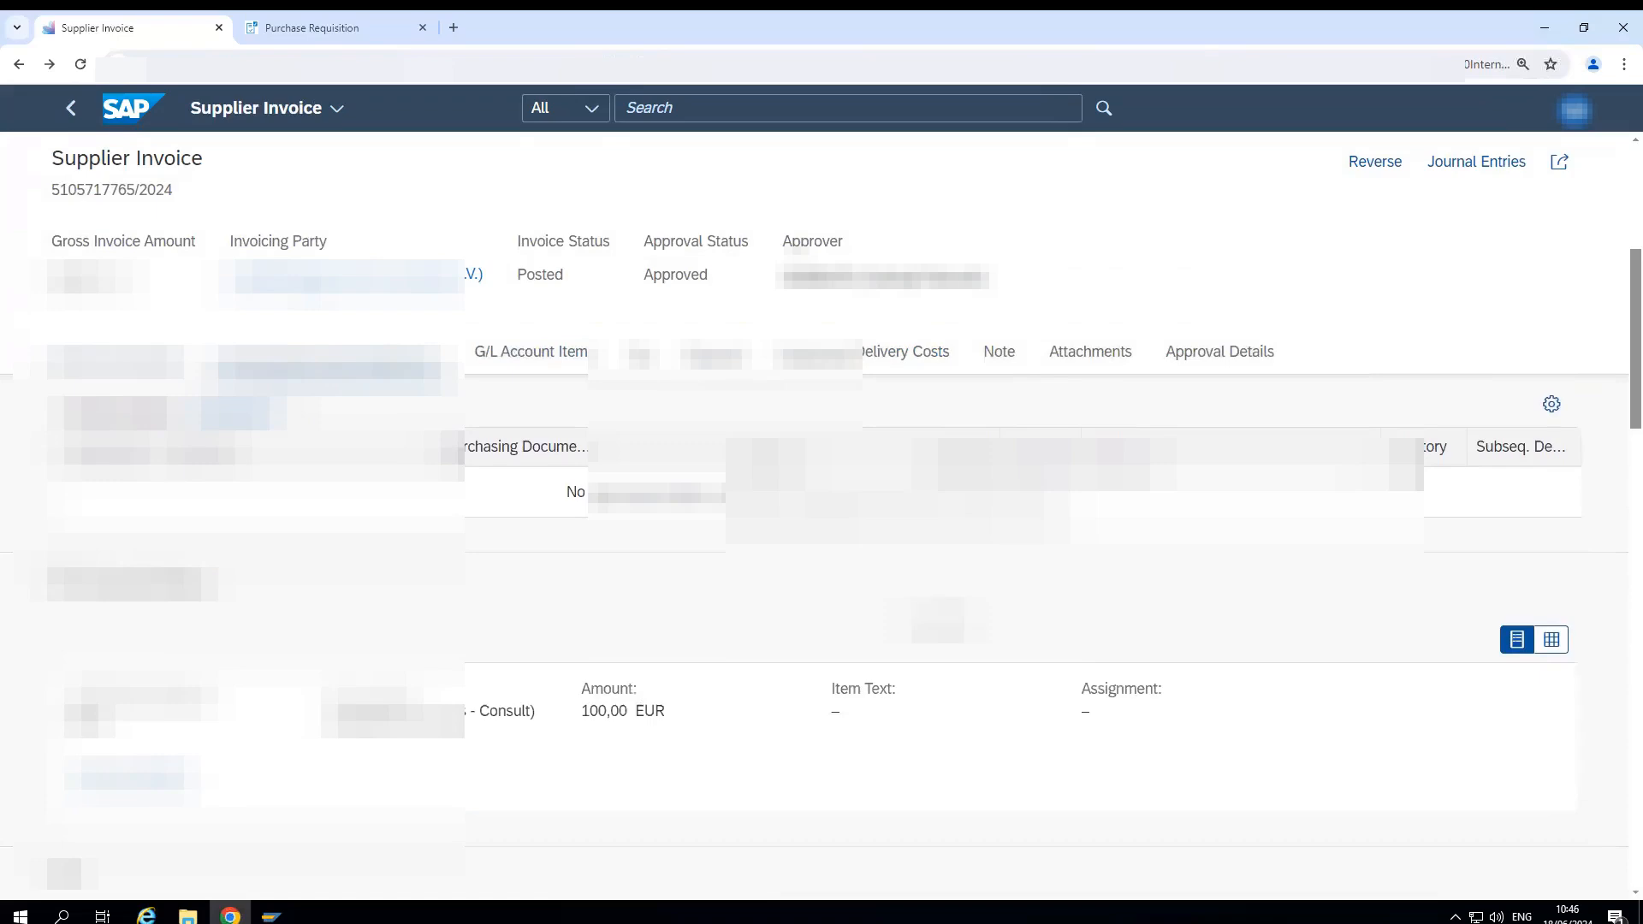
scroll(821, 548, up, 4)
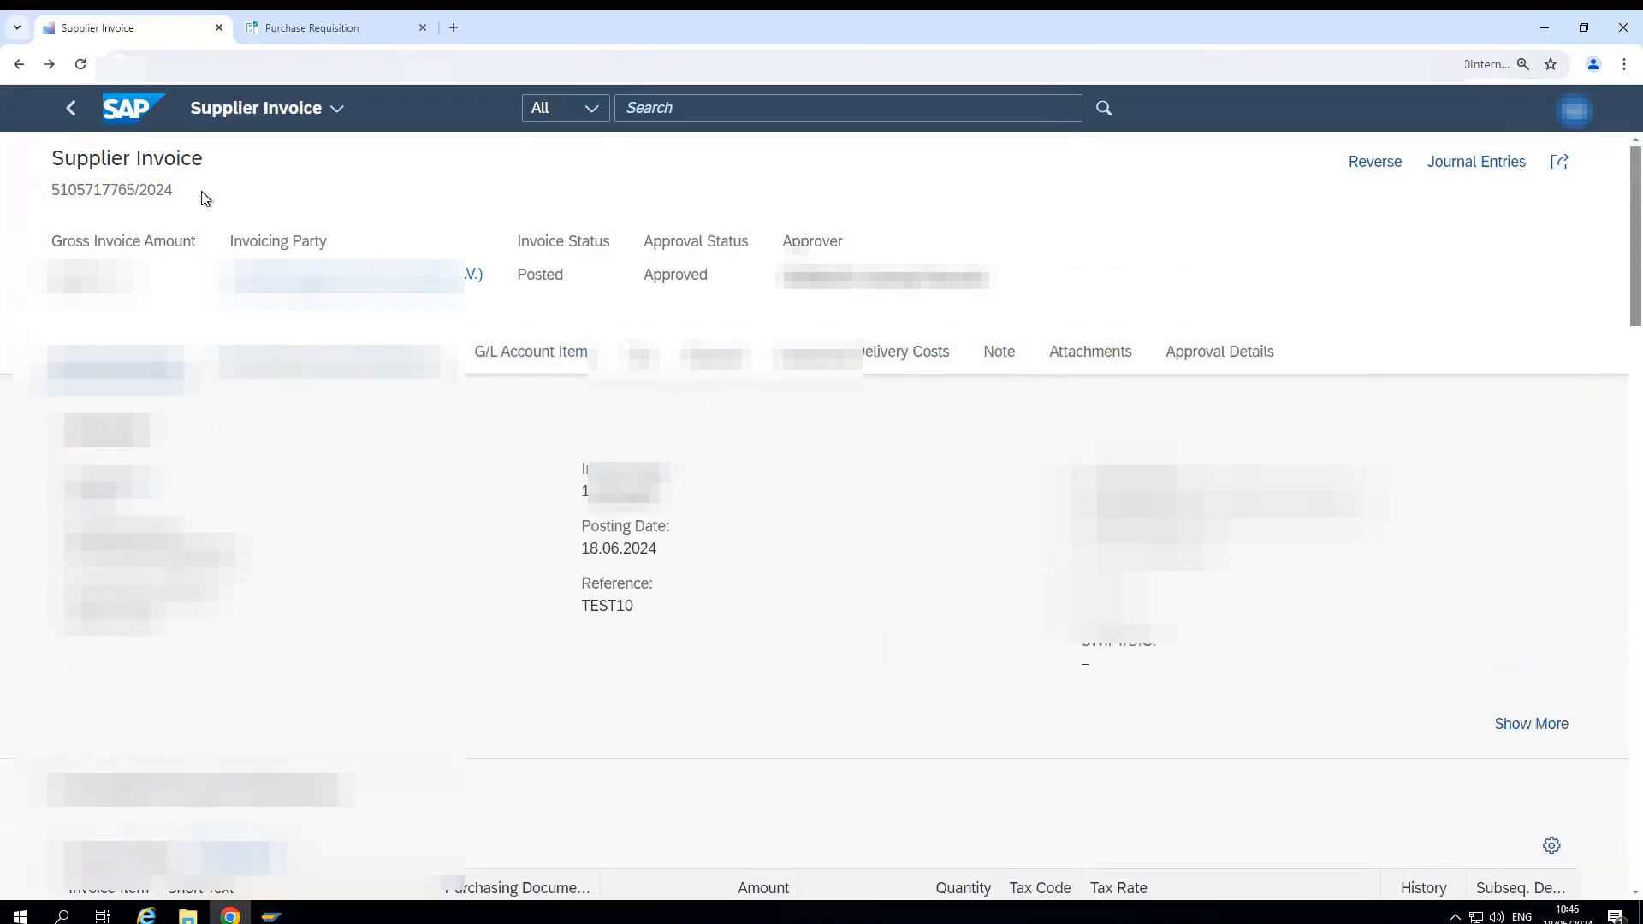